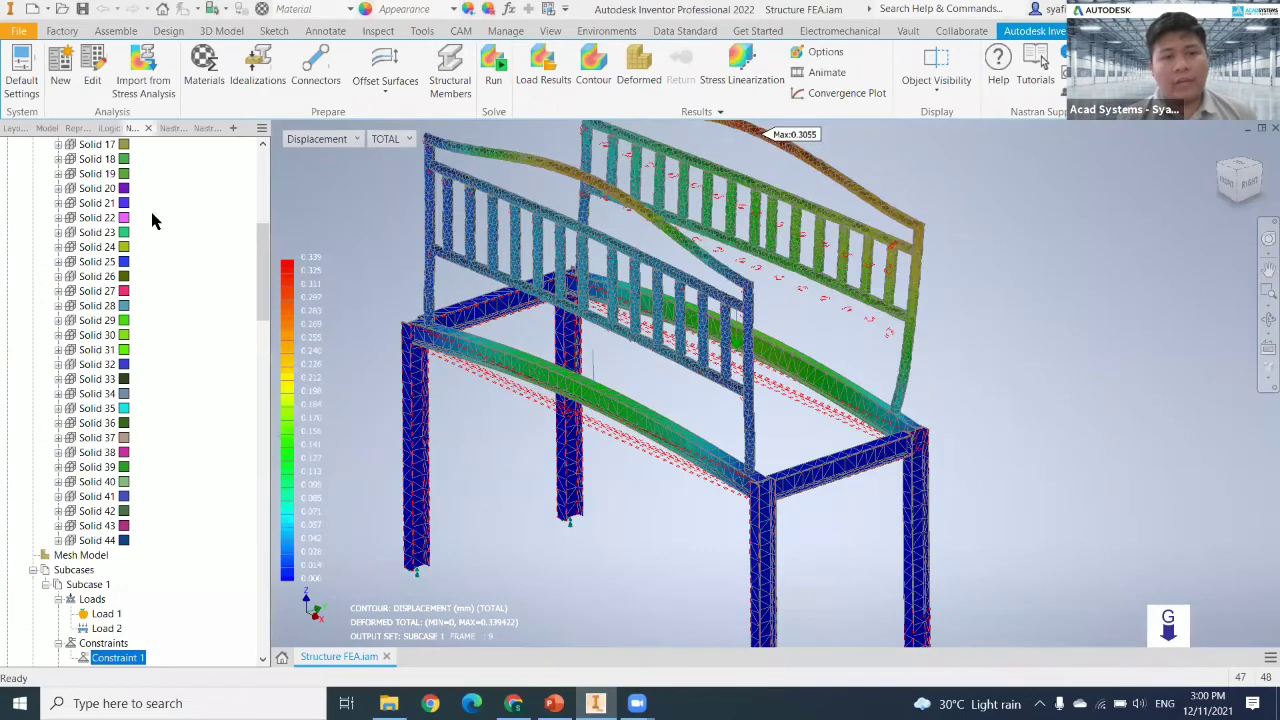
{"action": "key", "text": "alt+Tab"}
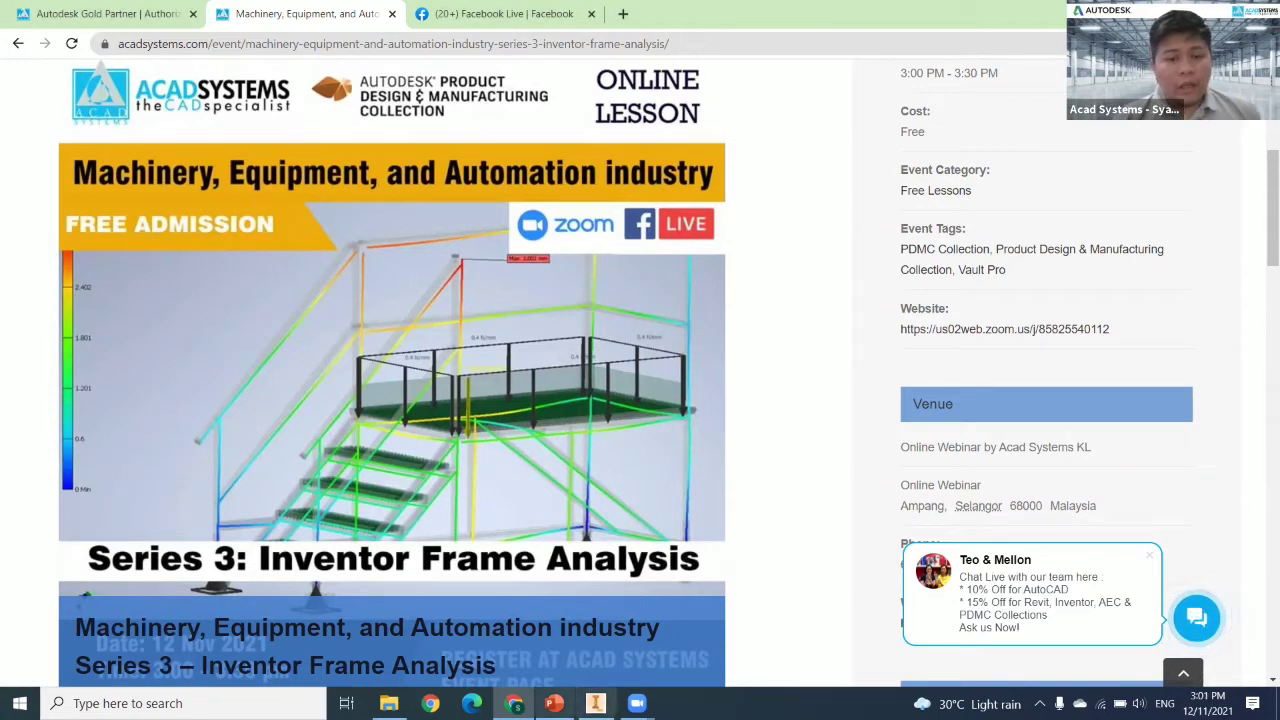
{"action": "key", "text": "alt+Tab"}
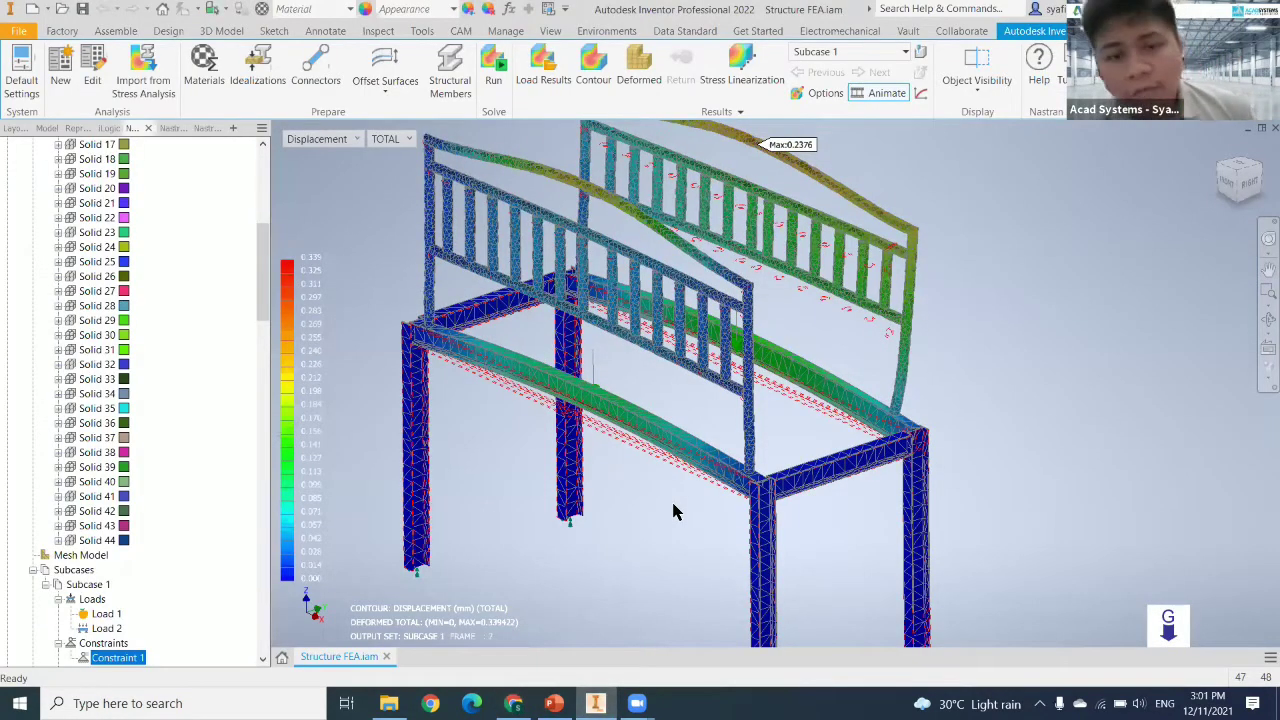
{"action": "middle_click_drag", "start_coordinate": [673, 504], "coordinate": [673, 504]}
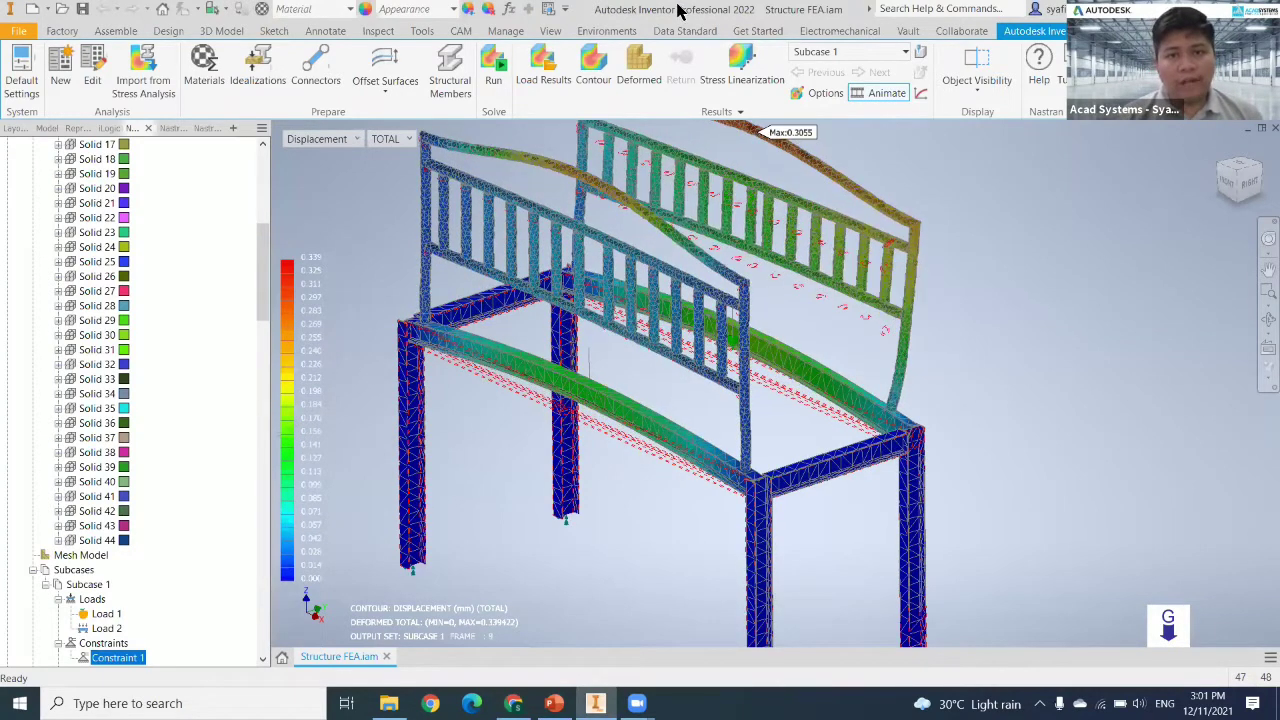
{"action": "key", "text": "F6"}
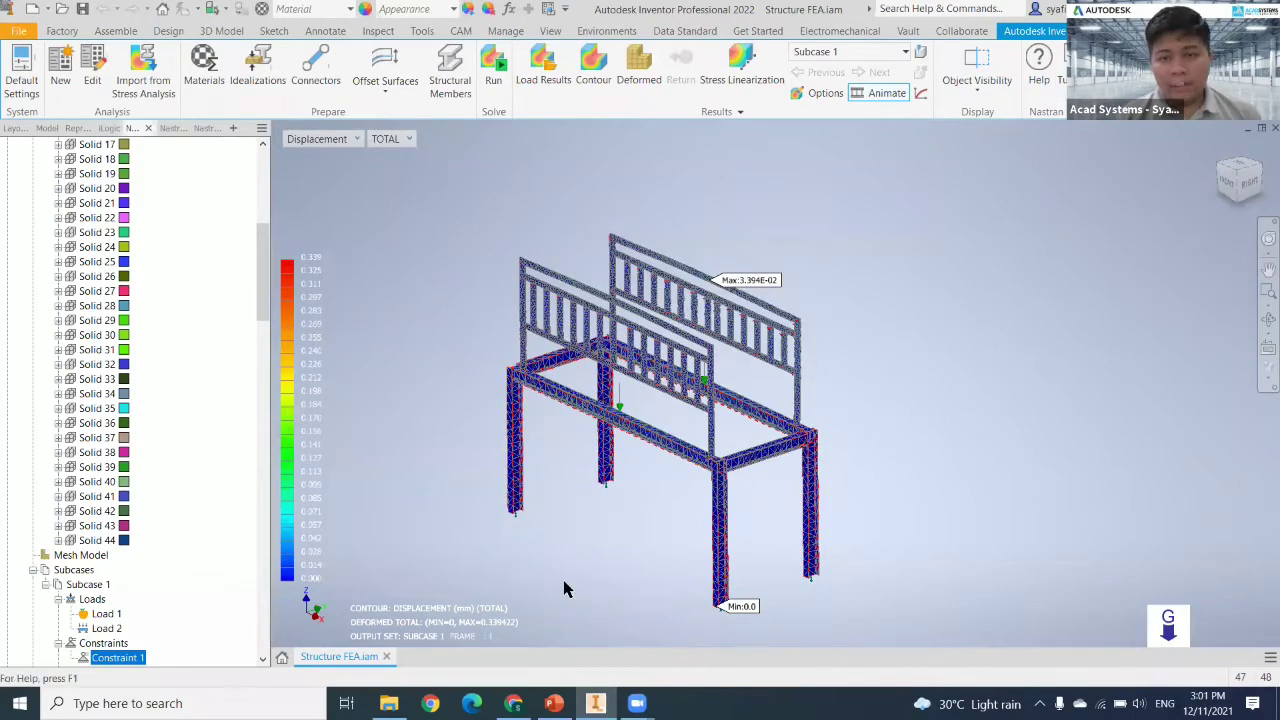
Step: Review the three PowerPoint slides of the frame's wireframe, members and mesh, and stop the displacement animation in Inventor
{"action": "left_click", "coordinate": [553, 703]}
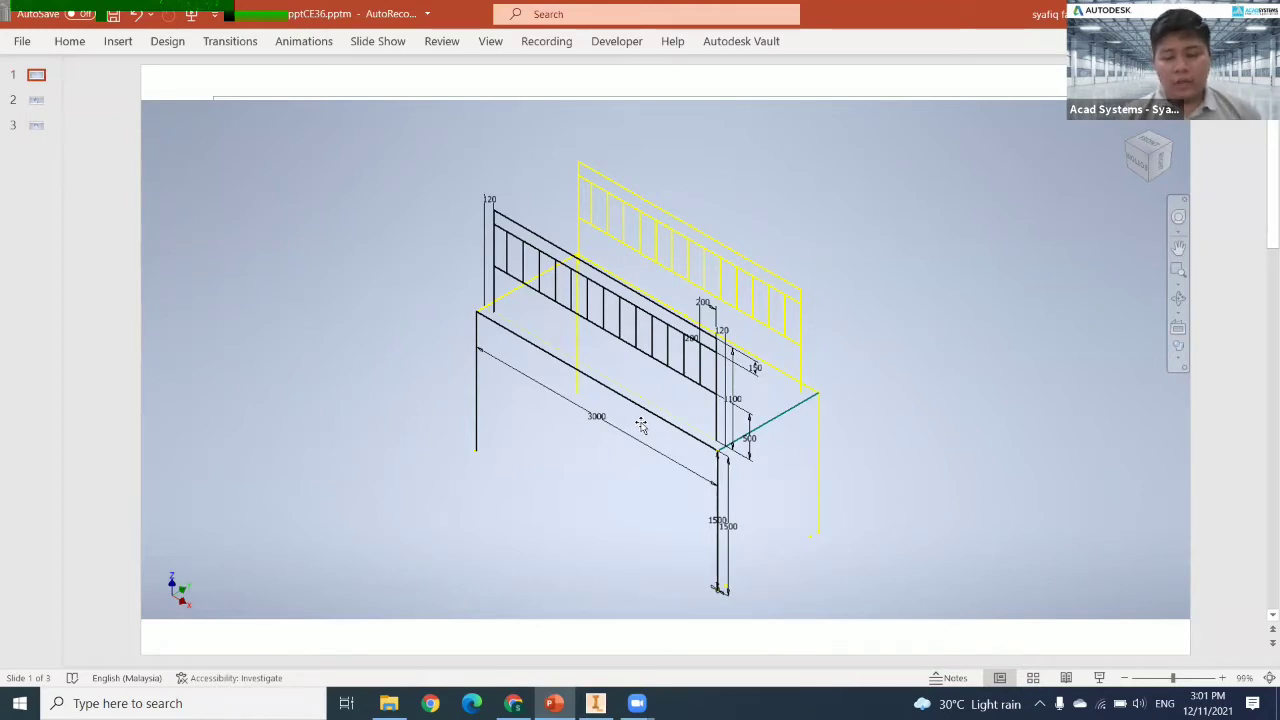
{"action": "key", "text": "Page_Down"}
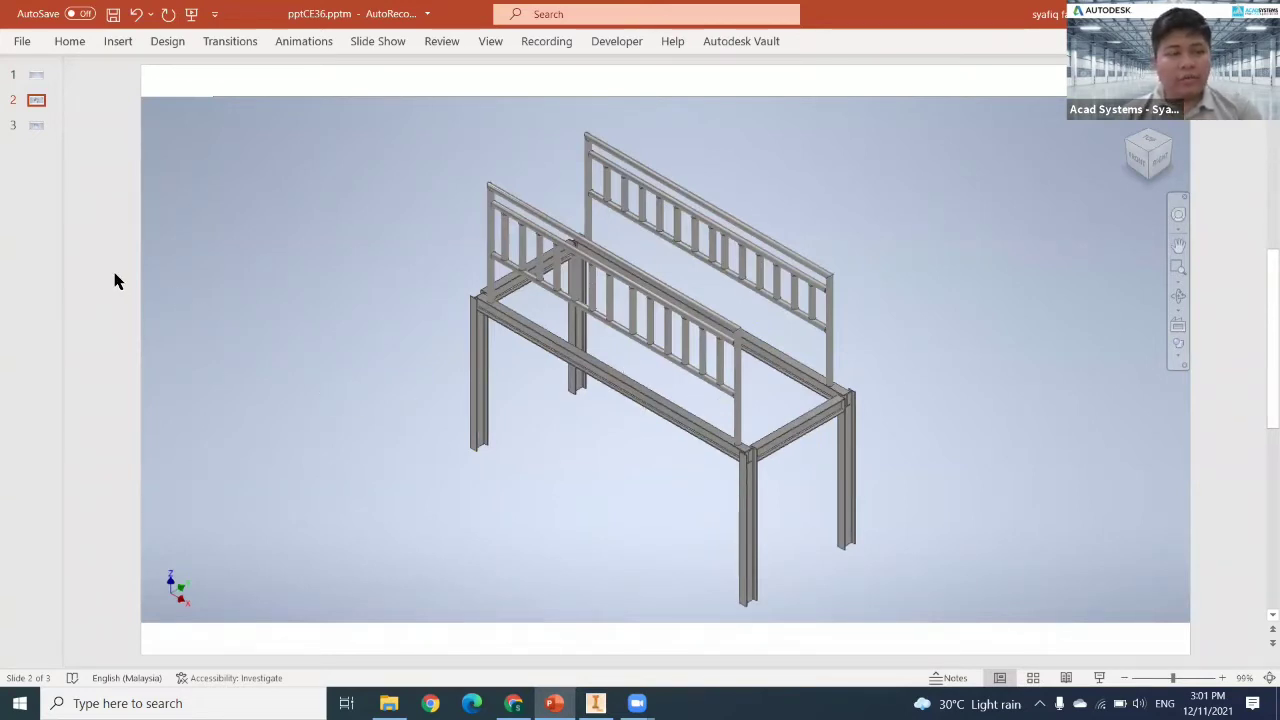
{"action": "key", "text": "Page_Down"}
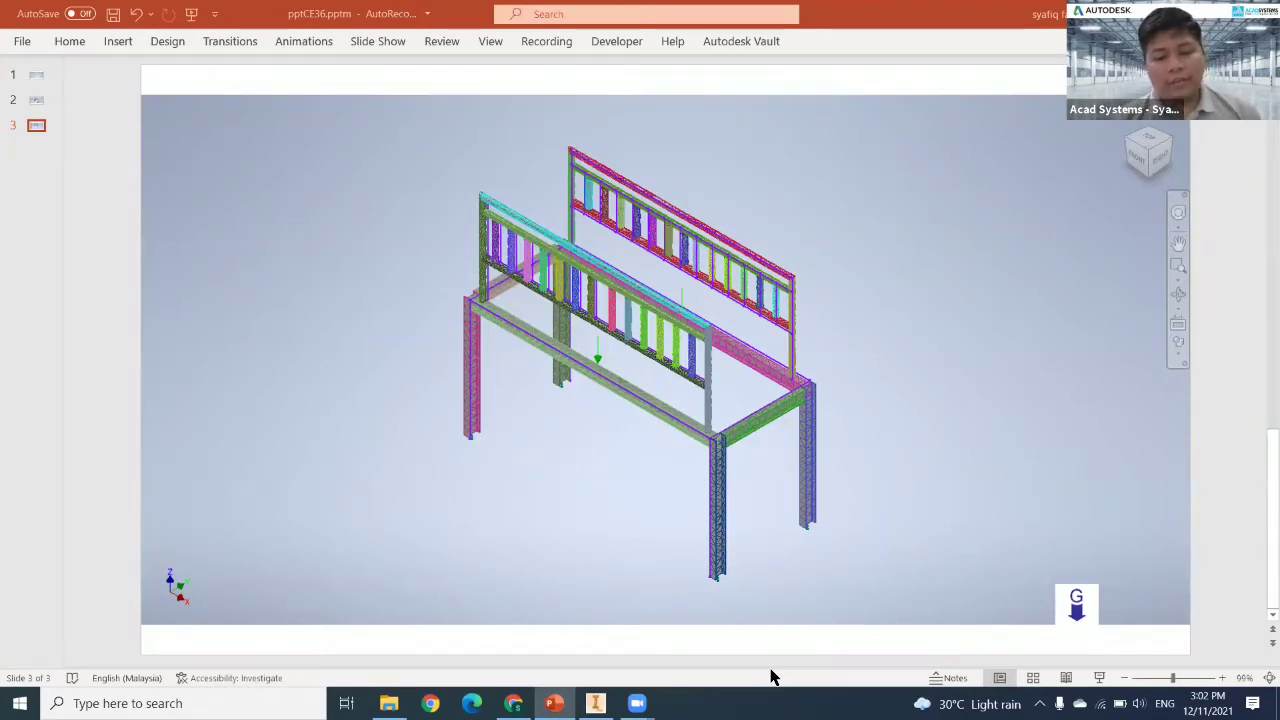
{"action": "key", "text": "alt+Tab"}
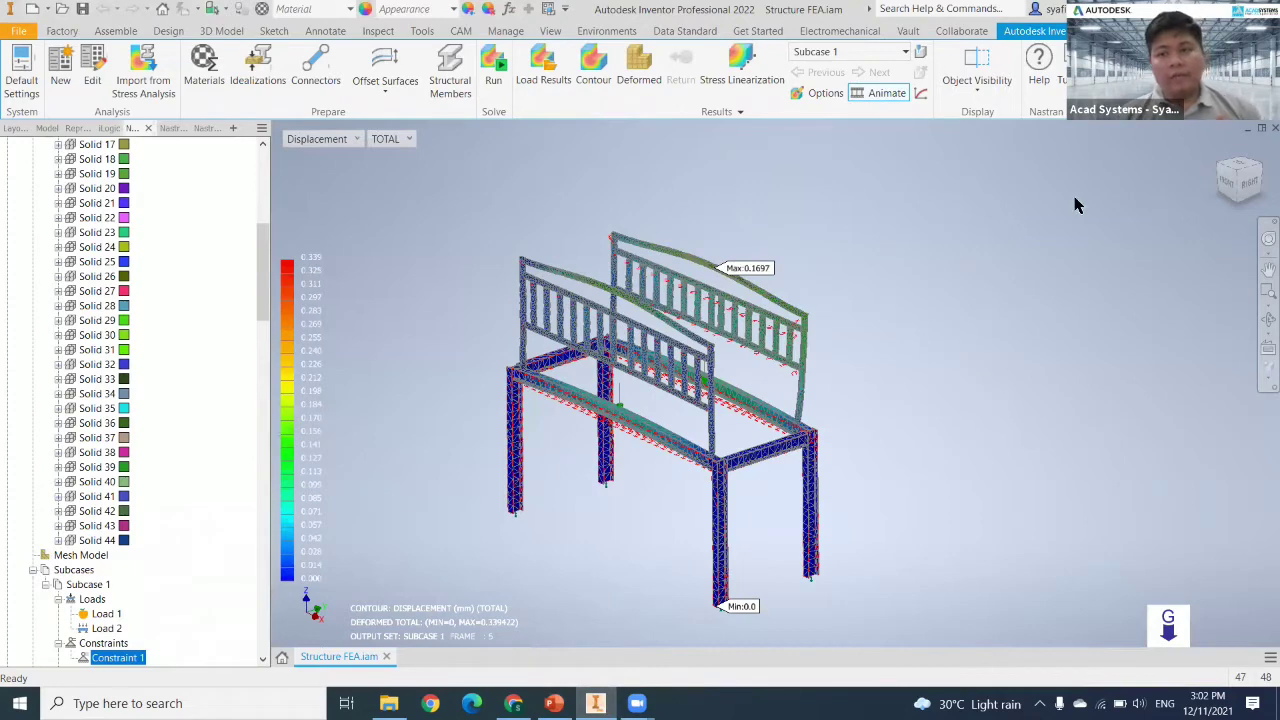
{"action": "key", "text": "Escape"}
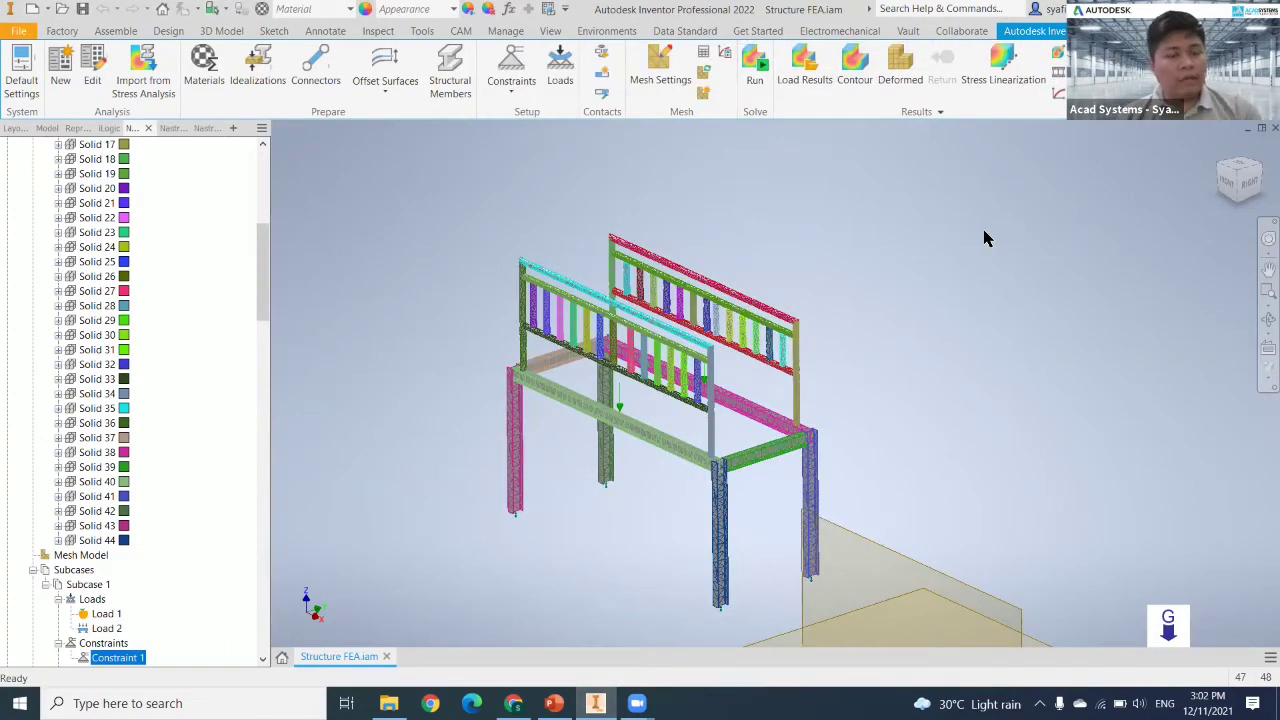
Step: Examine the Series 3 Inventor Frame Analysis event page in the browser and switch back to Inventor
{"action": "left_click", "coordinate": [513, 703]}
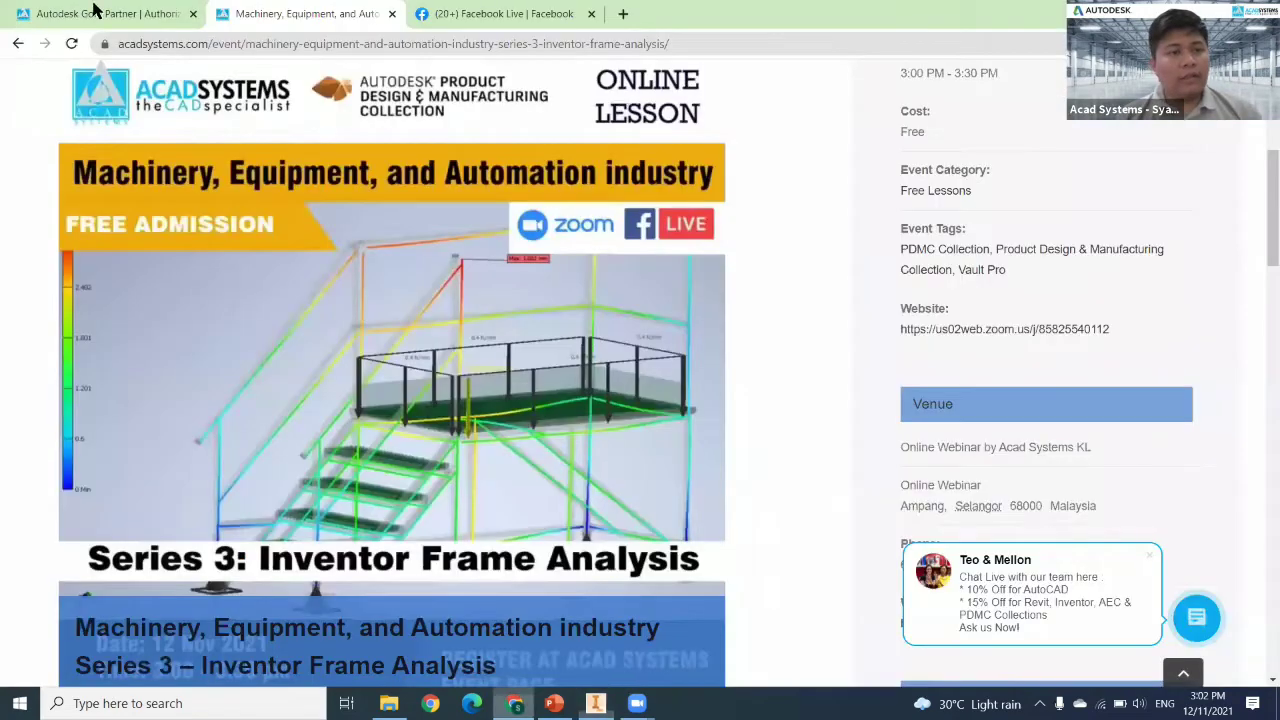
{"action": "scroll", "coordinate": [72, 260], "scroll_direction": "up", "scroll_amount": 1}
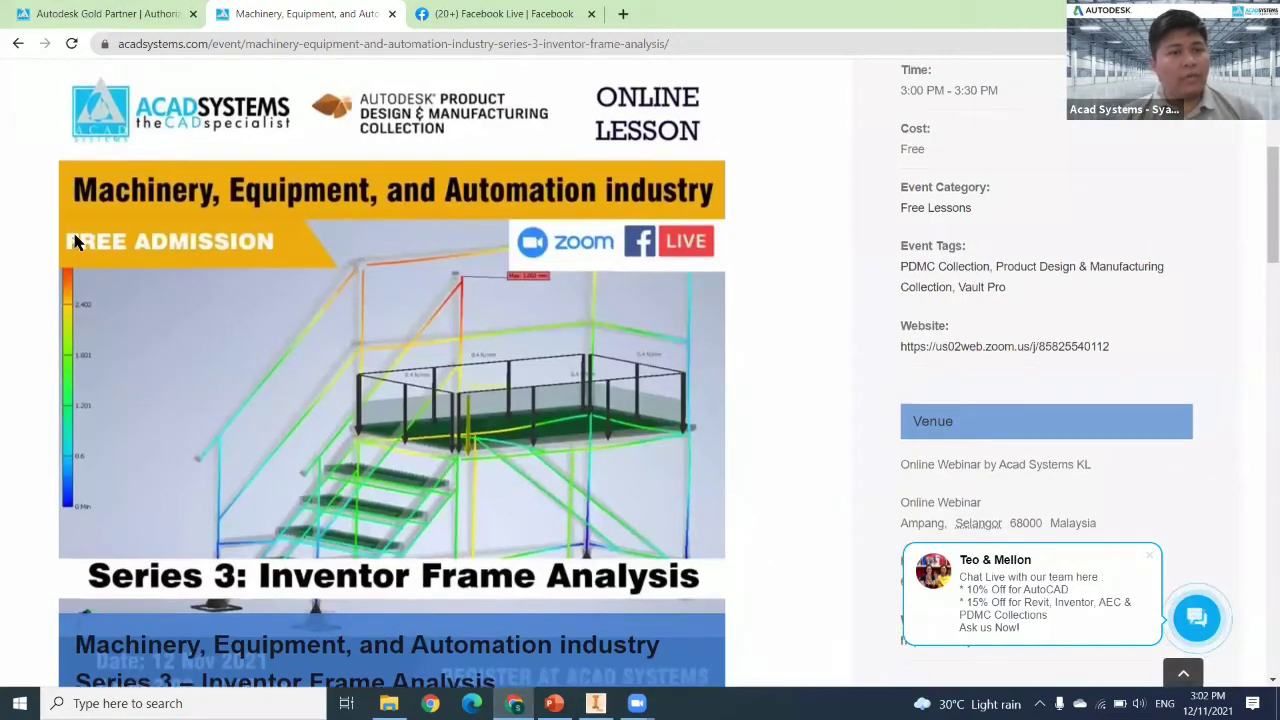
{"action": "scroll", "coordinate": [78, 243], "scroll_direction": "up", "scroll_amount": 1}
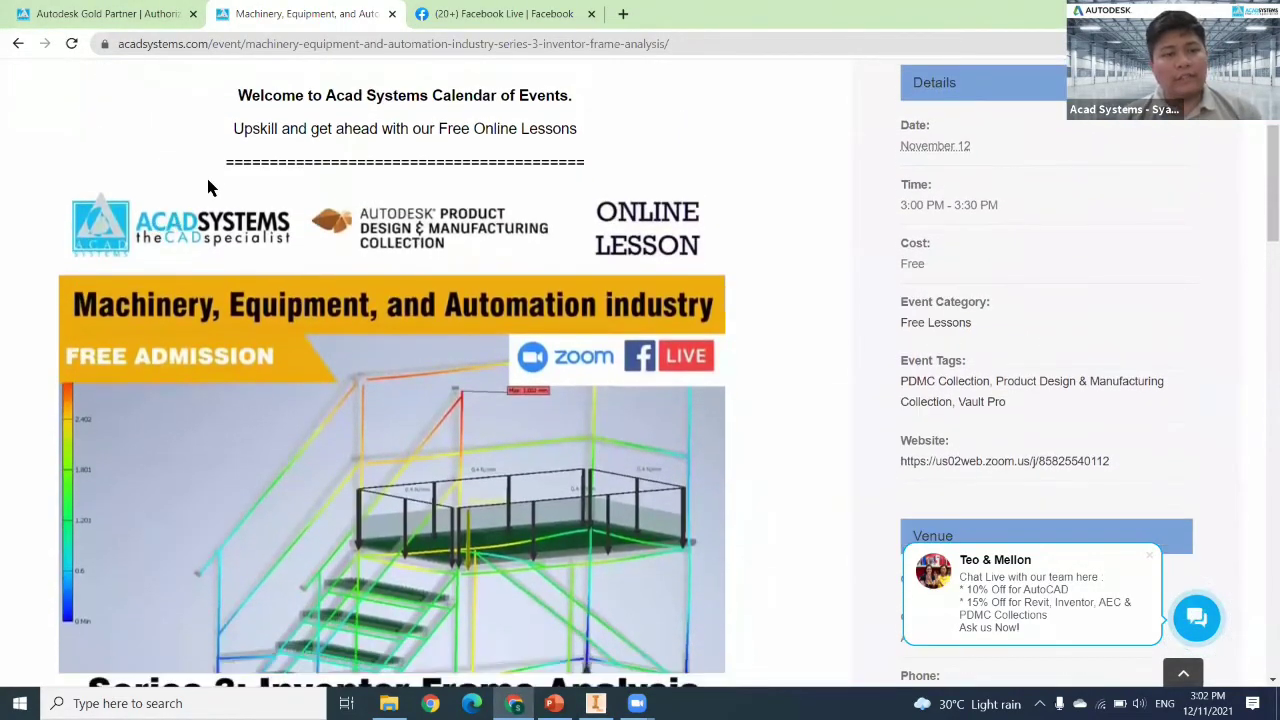
{"action": "scroll", "coordinate": [240, 240], "scroll_direction": "down", "scroll_amount": 1}
{"action": "scroll", "coordinate": [240, 320], "scroll_direction": "down", "scroll_amount": 1}
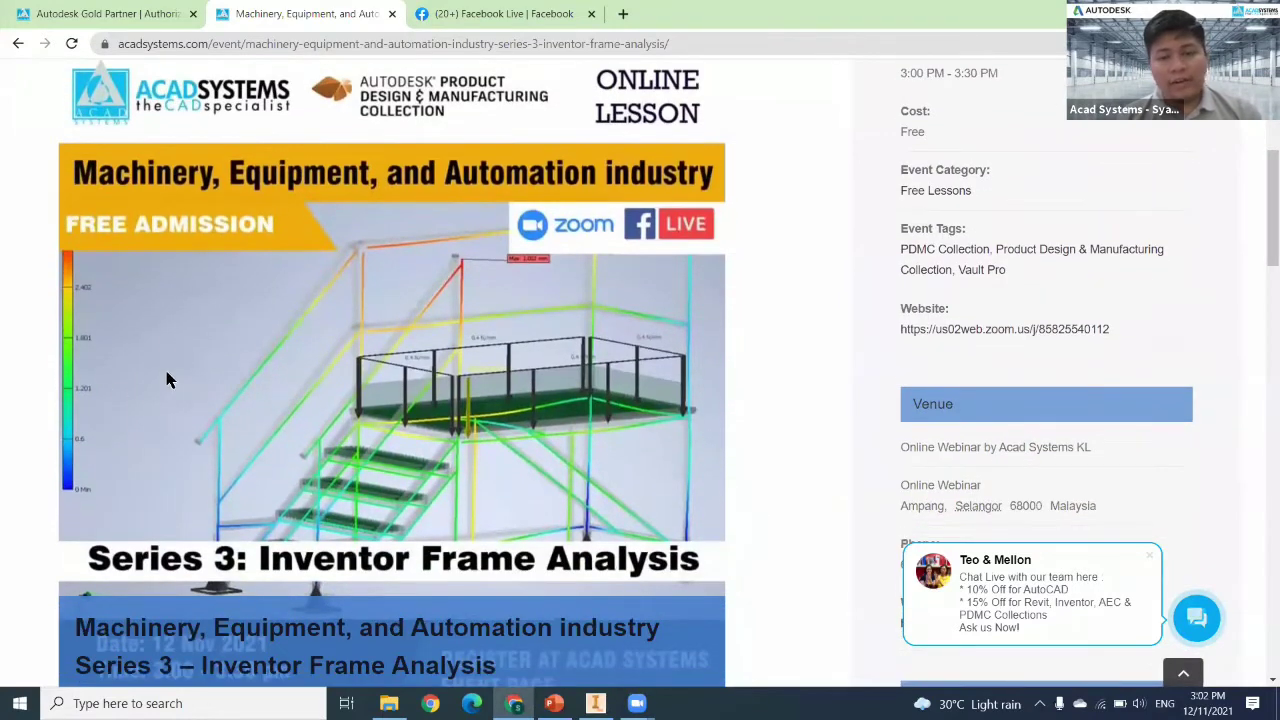
{"action": "scroll", "coordinate": [302, 383], "scroll_direction": "down", "scroll_amount": 2}
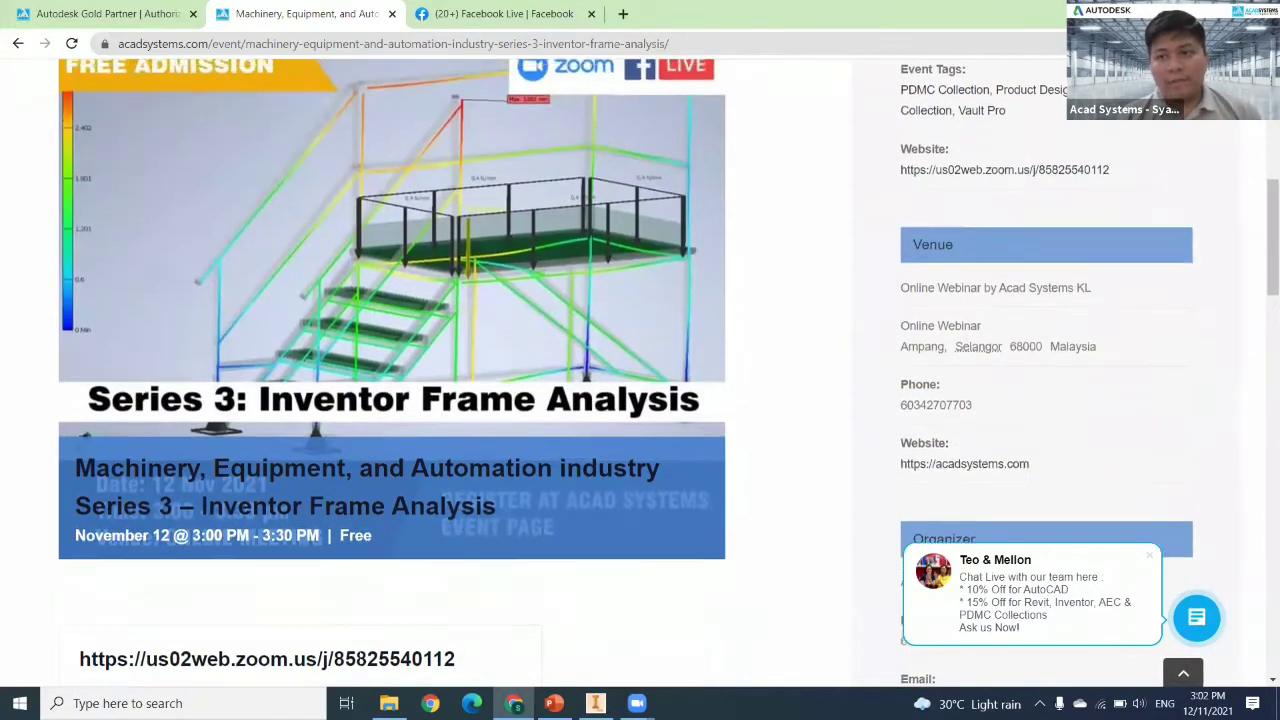
{"action": "scroll", "coordinate": [302, 383], "scroll_direction": "up", "scroll_amount": 1}
{"action": "scroll", "coordinate": [714, 251], "scroll_direction": "up", "scroll_amount": 1}
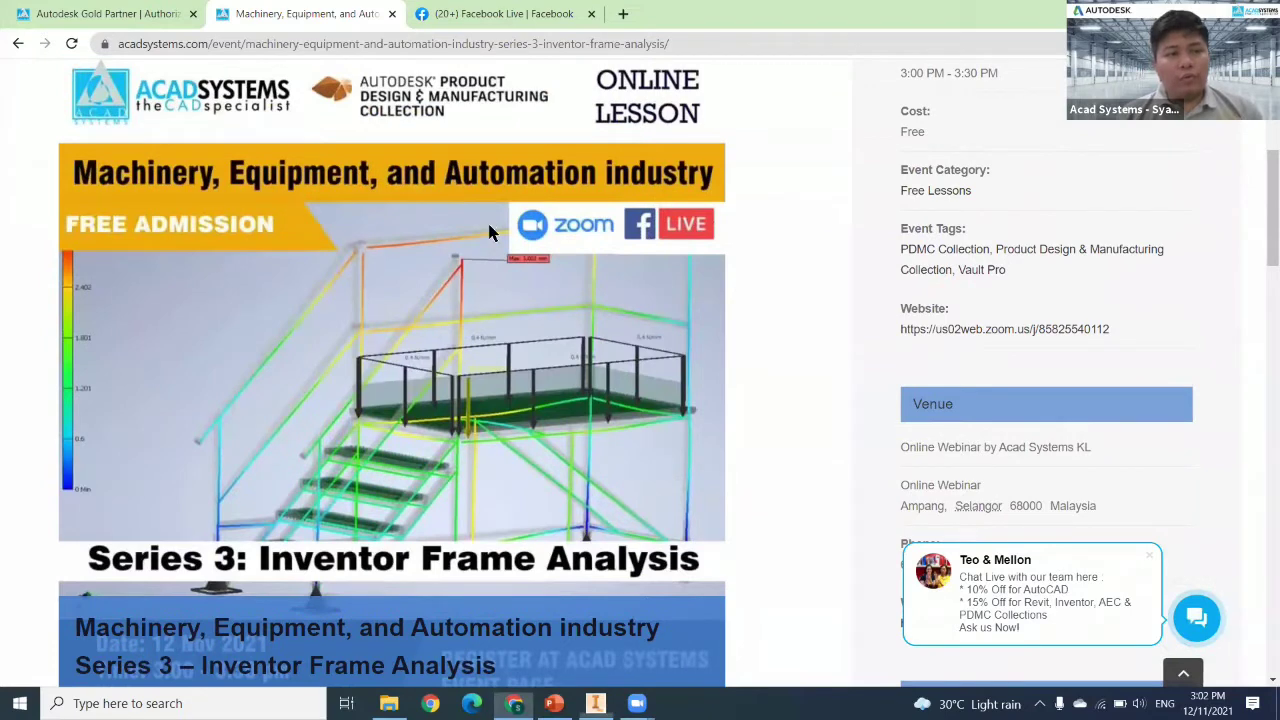
{"action": "key", "text": "alt+Tab"}
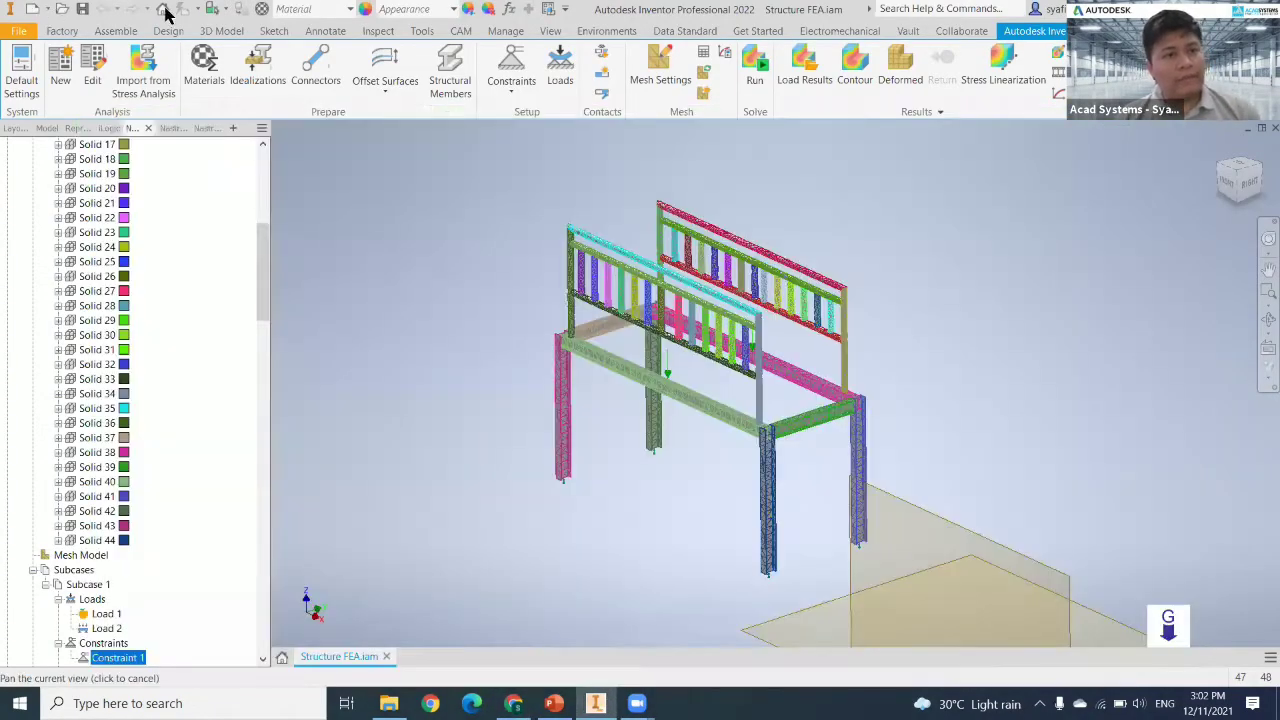
Step: Create a new part from the metric Standard (mm).ipt template
{"action": "left_click", "coordinate": [33, 10]}
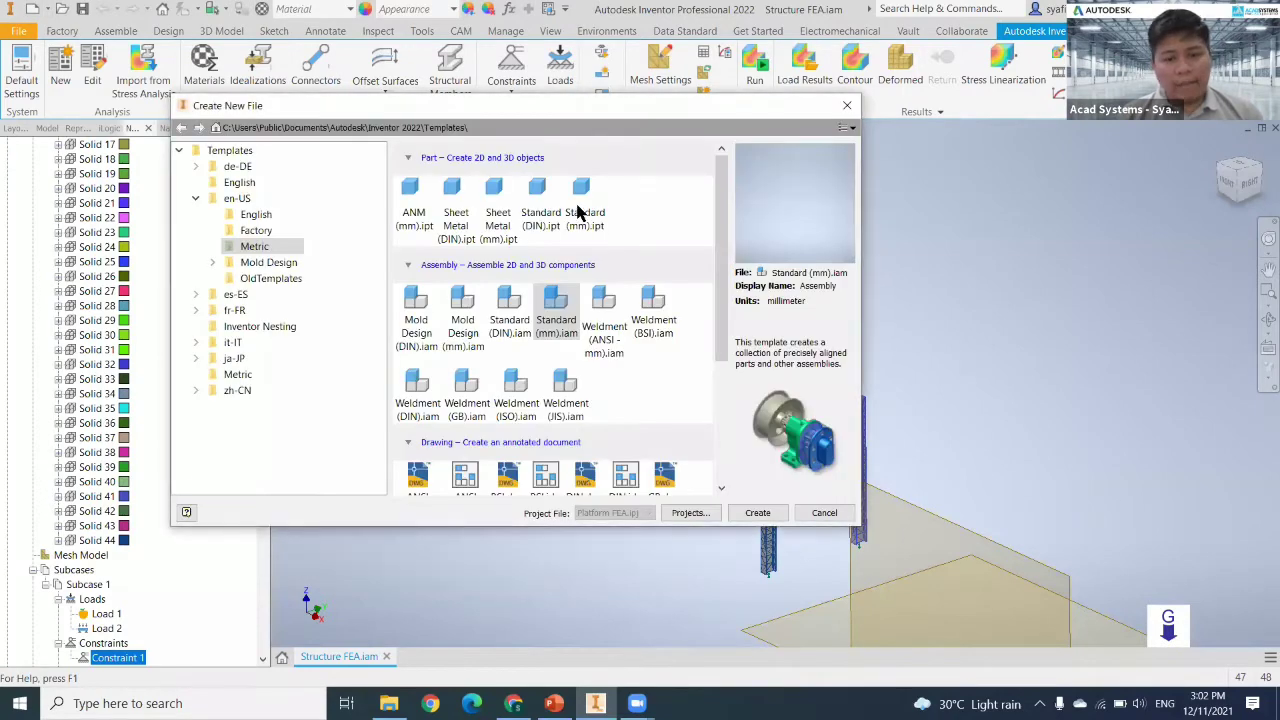
{"action": "left_click", "coordinate": [581, 208]}
{"action": "left_click", "coordinate": [757, 512]}
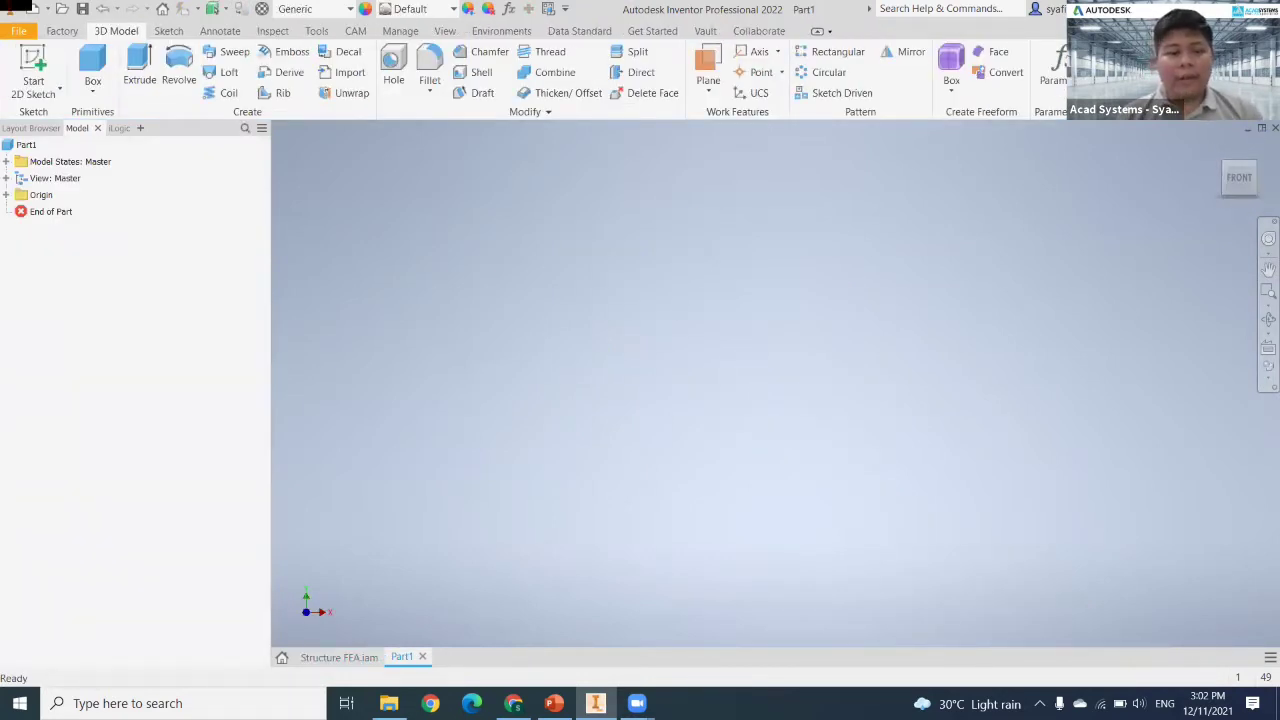
Step: Orient the new part to an isometric view with Z pointing up and set it as the home view with fixed distance
{"action": "left_click", "coordinate": [1222, 162]}
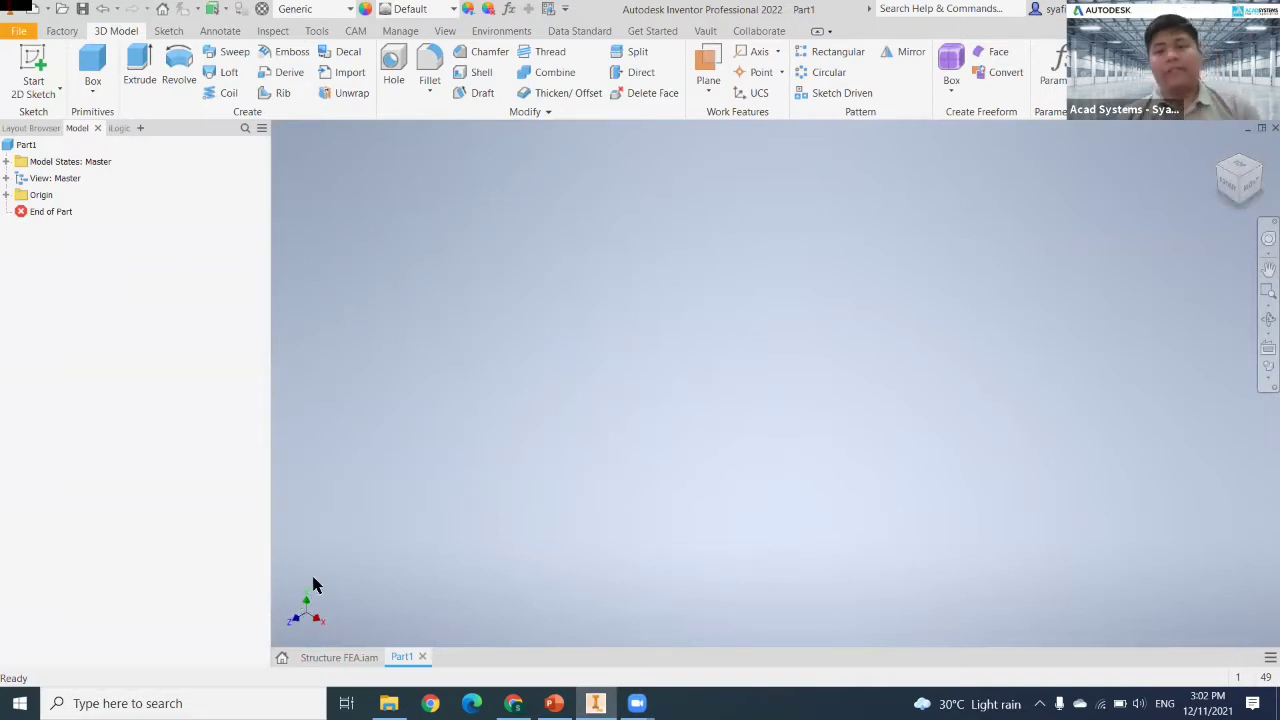
{"action": "left_click", "coordinate": [1258, 188]}
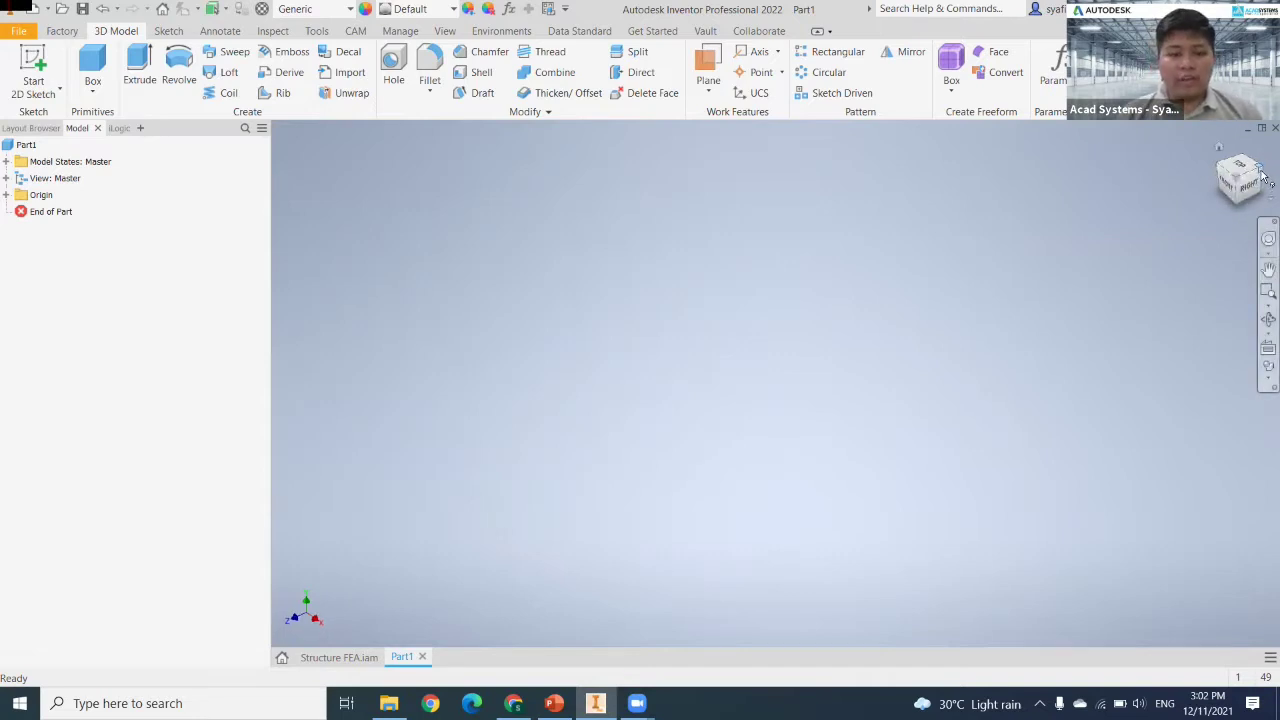
{"action": "left_click", "coordinate": [1256, 194]}
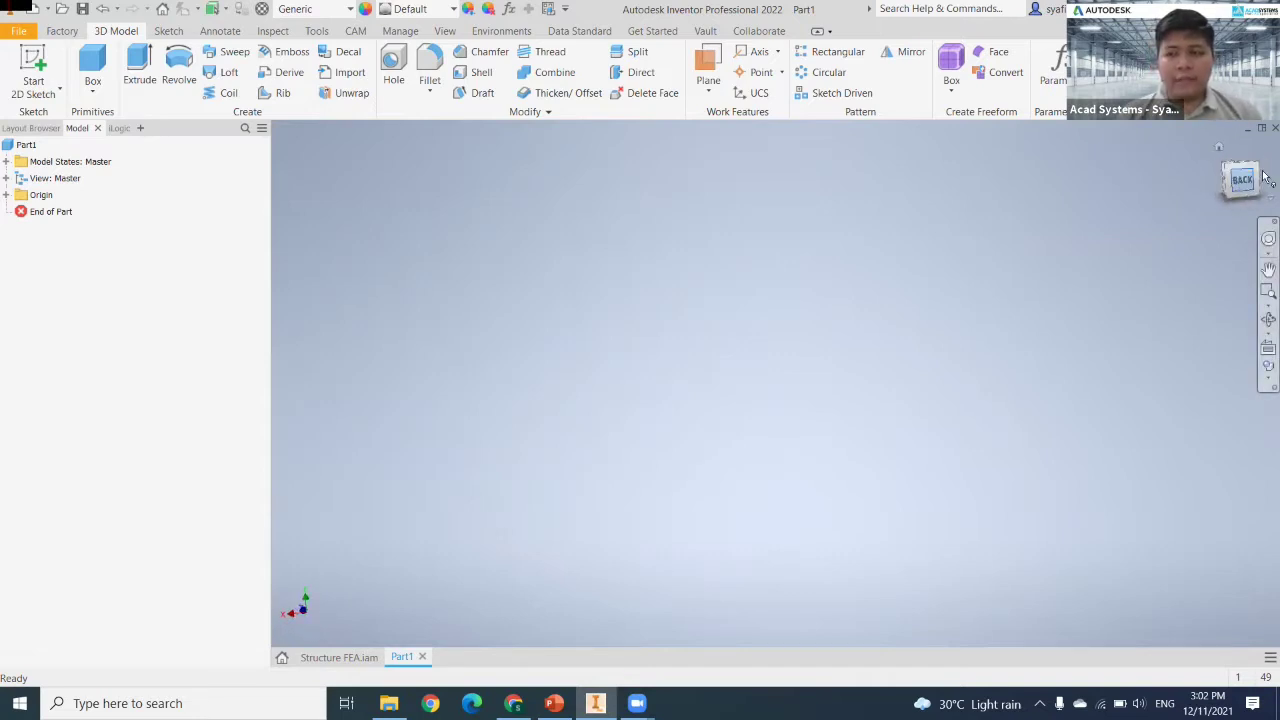
{"action": "left_click", "coordinate": [1242, 161]}
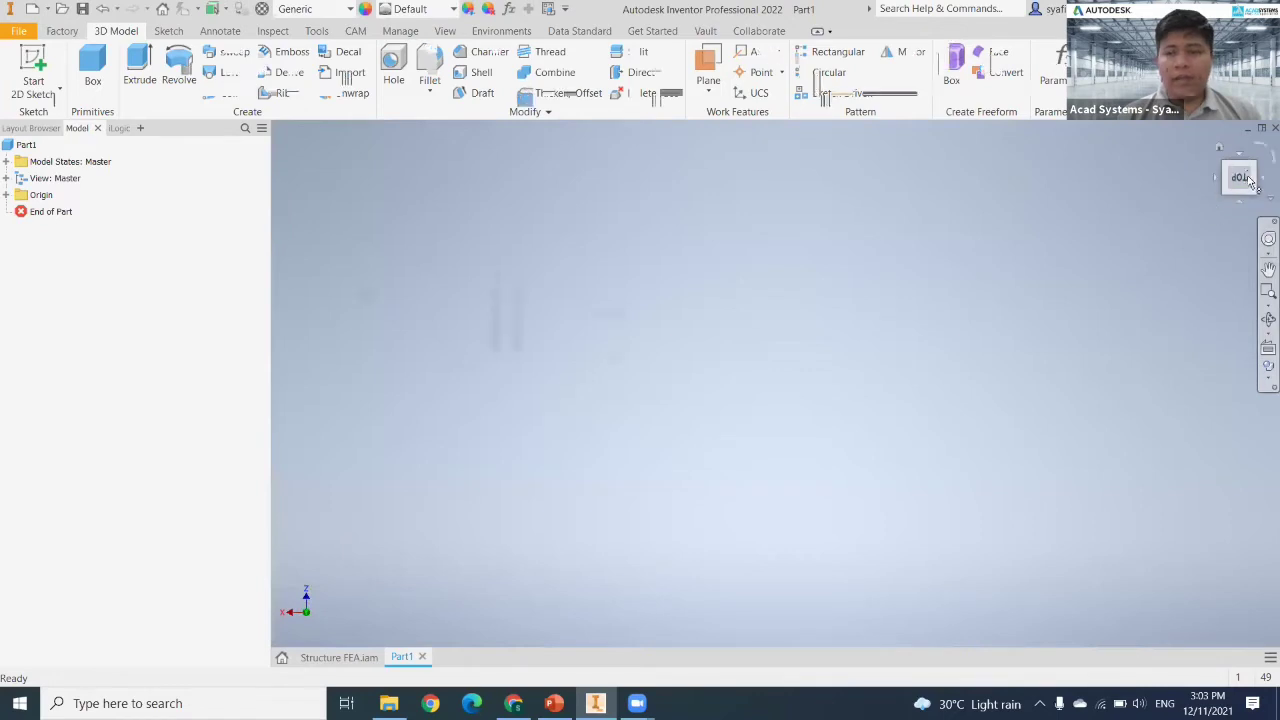
{"action": "left_click", "coordinate": [1258, 172]}
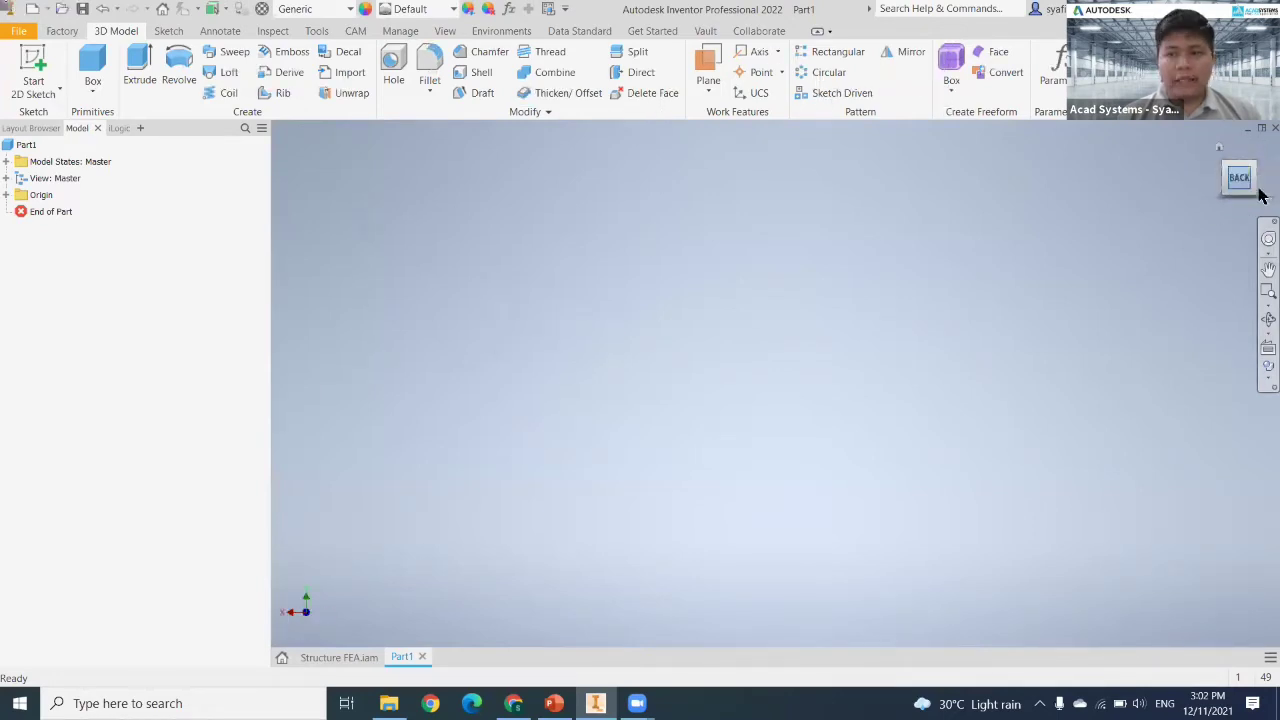
{"action": "left_click", "coordinate": [1241, 203]}
{"action": "left_click", "coordinate": [1243, 206]}
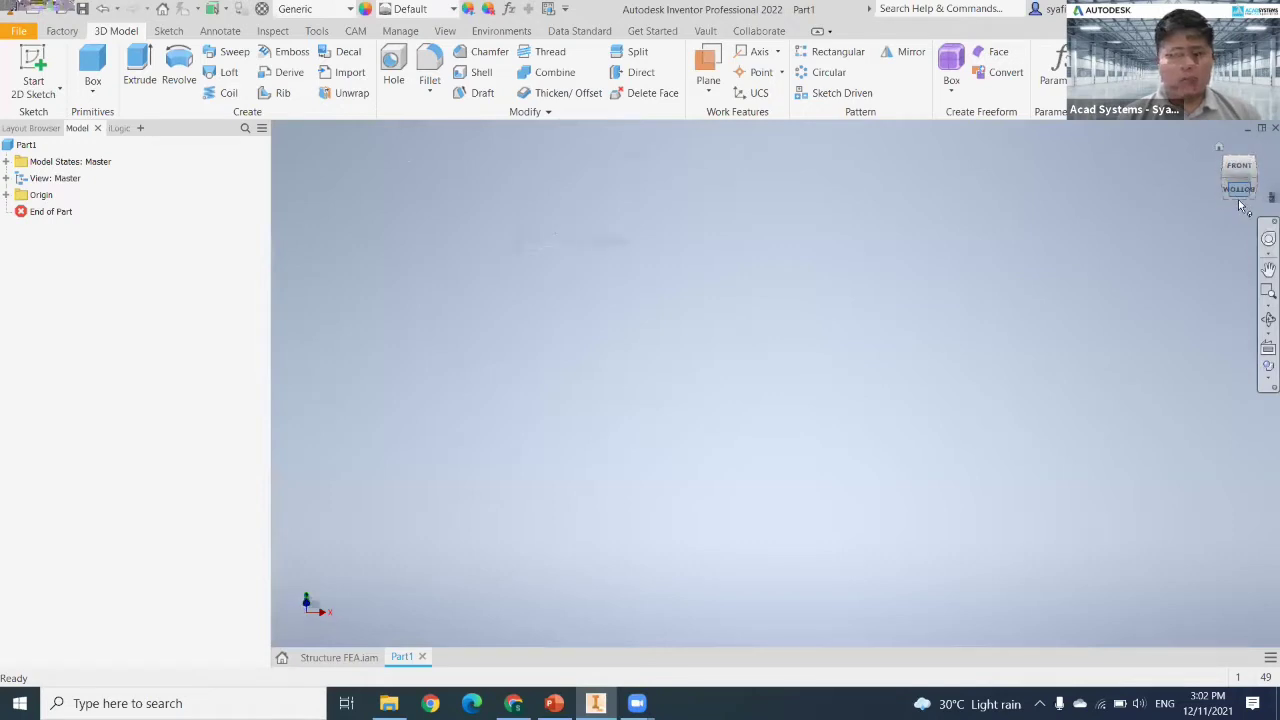
{"action": "key", "text": "F6"}
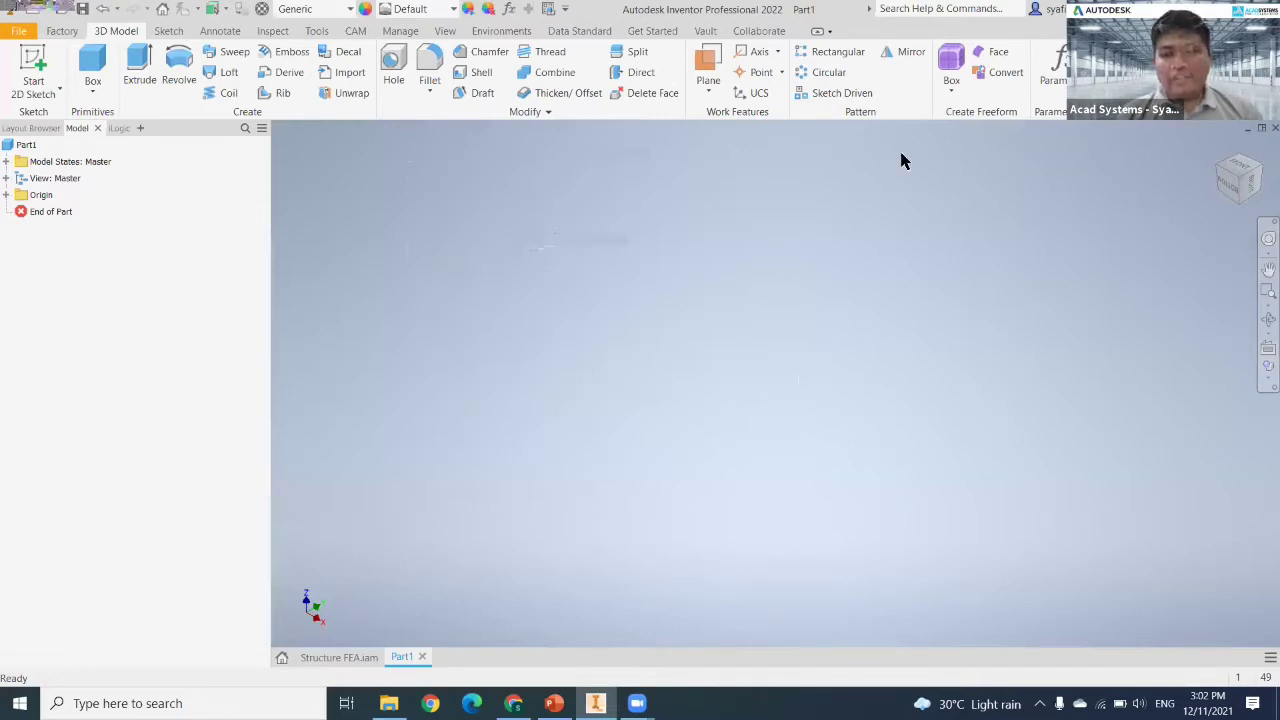
{"action": "right_click", "coordinate": [1261, 206]}
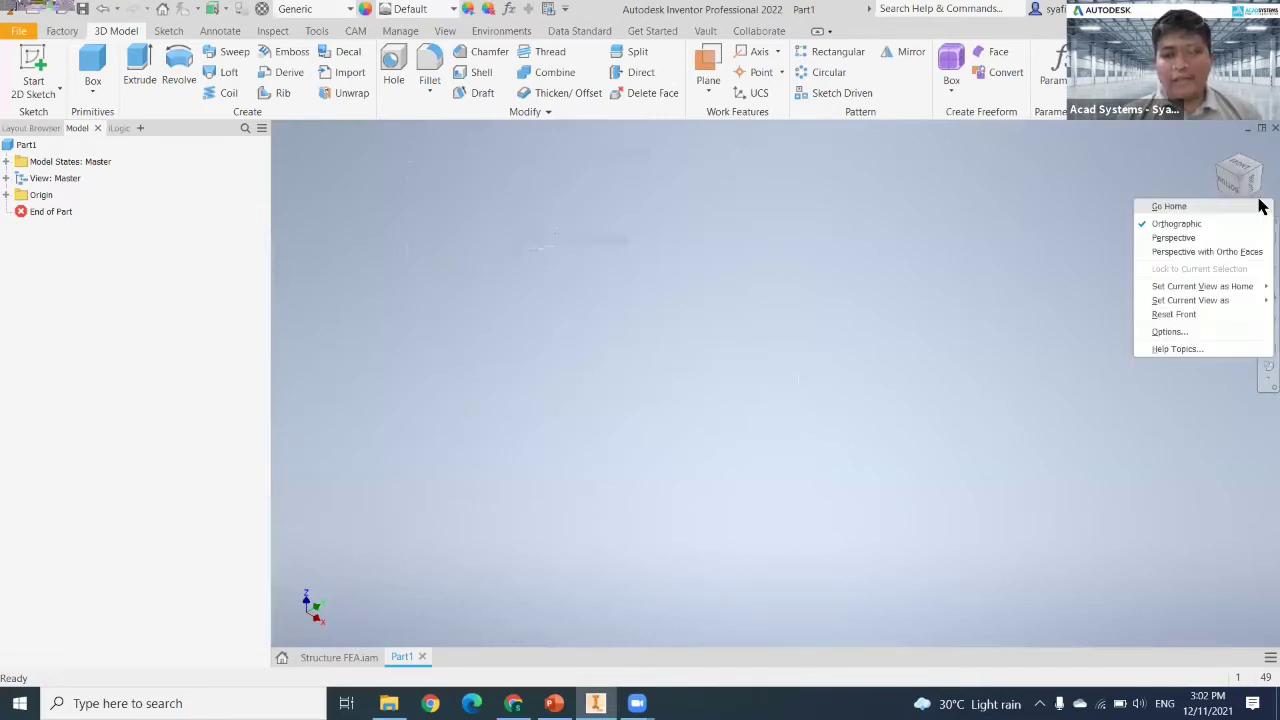
{"action": "mouse_move", "coordinate": [1223, 289]}
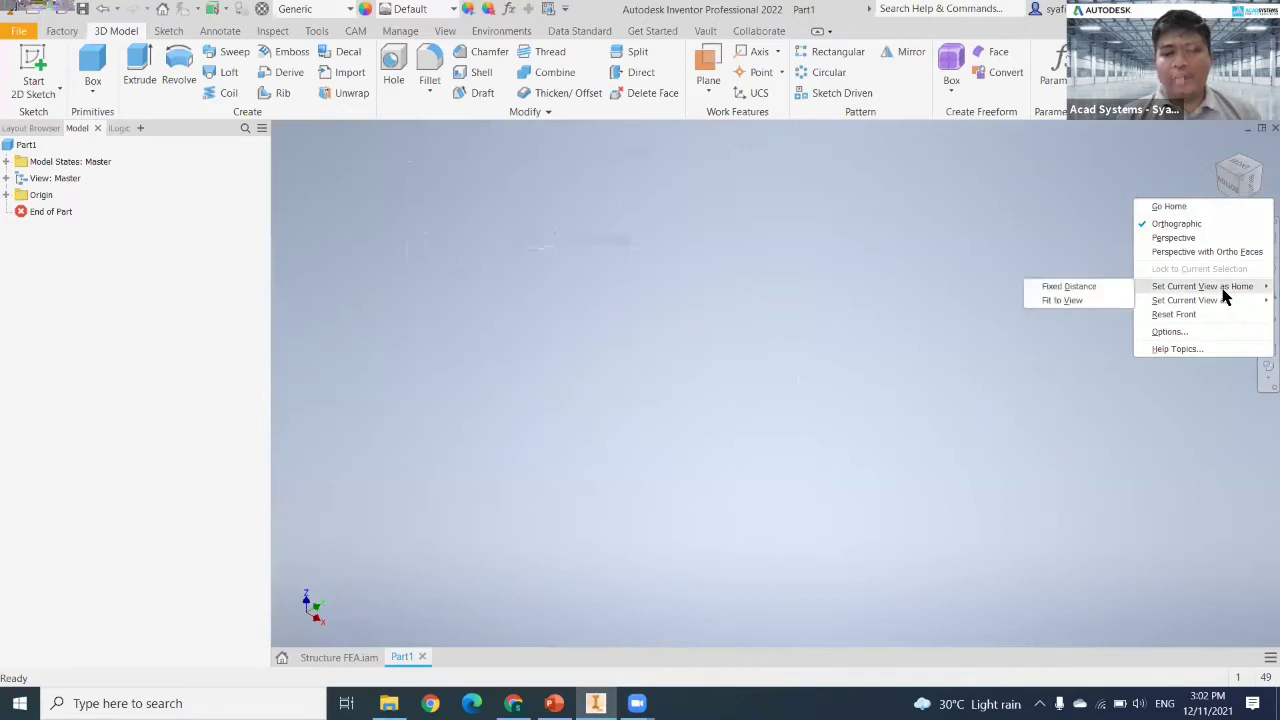
{"action": "left_click", "coordinate": [1104, 287]}
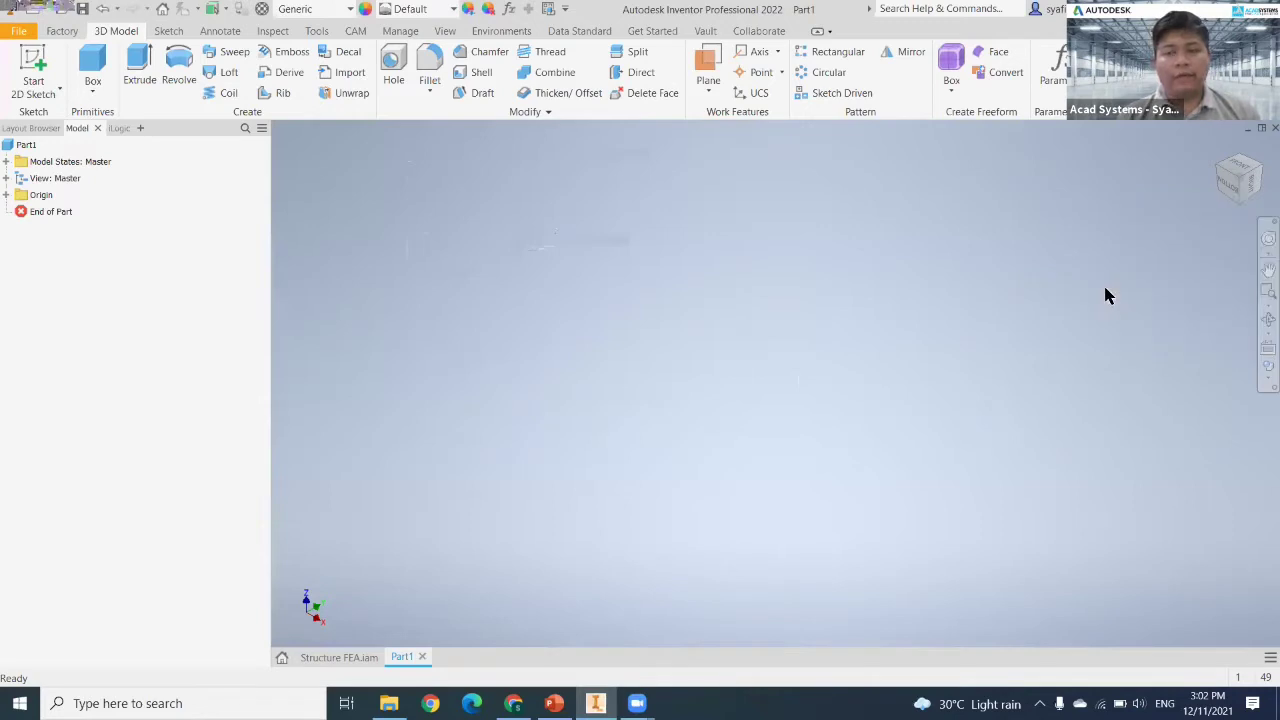
Step: Redefine the view with Z up and X horizontal as the Front view, and return to the home view
{"action": "left_click", "coordinate": [1232, 188]}
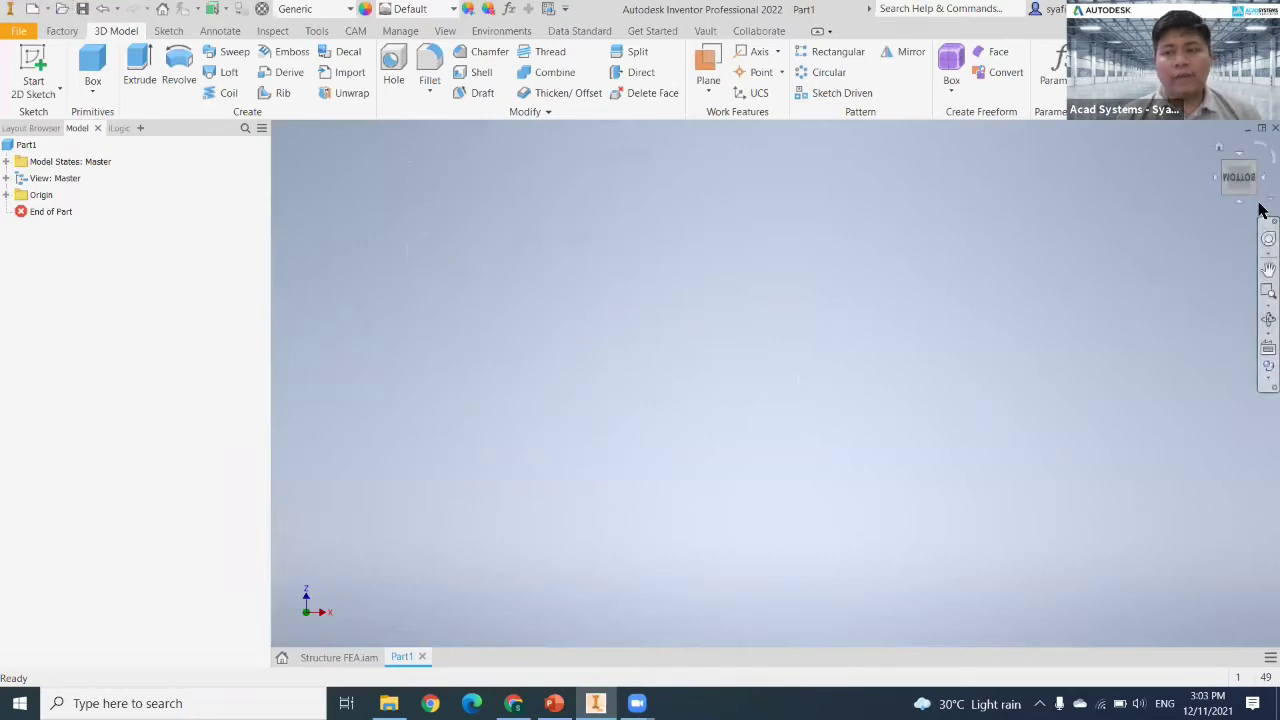
{"action": "right_click", "coordinate": [1260, 210]}
{"action": "mouse_move", "coordinate": [1232, 310]}
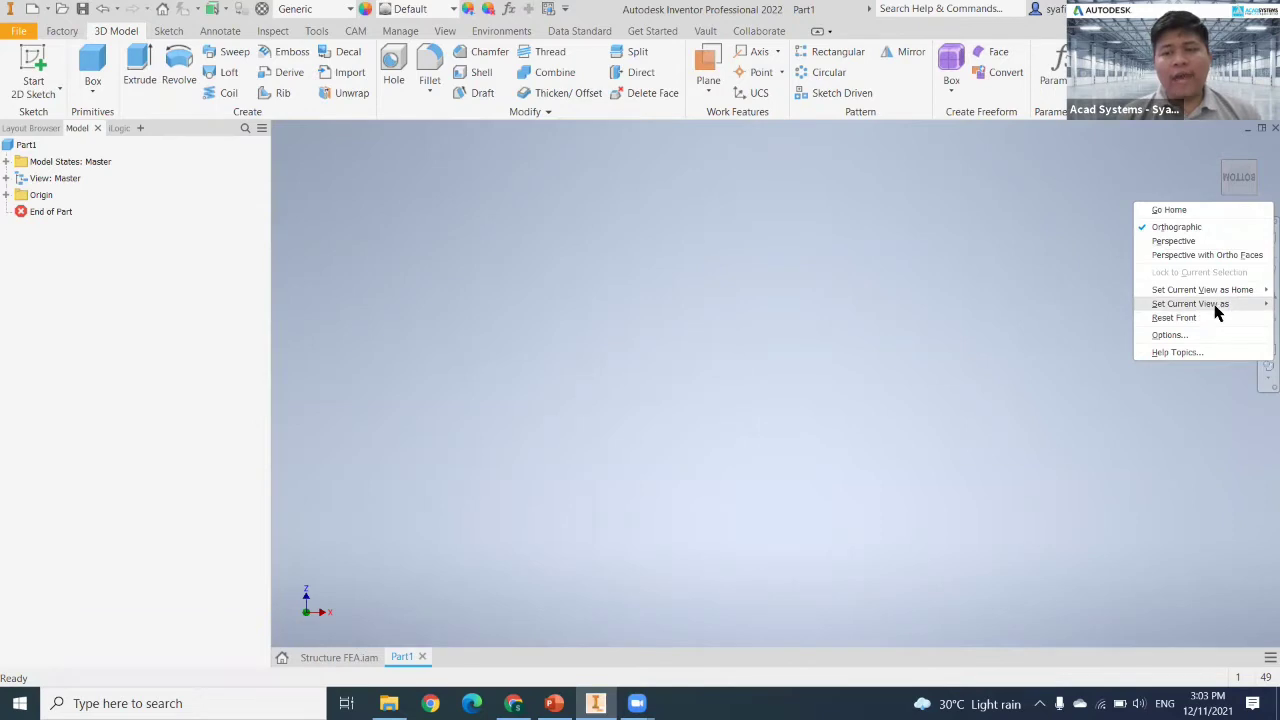
{"action": "mouse_move", "coordinate": [1190, 304]}
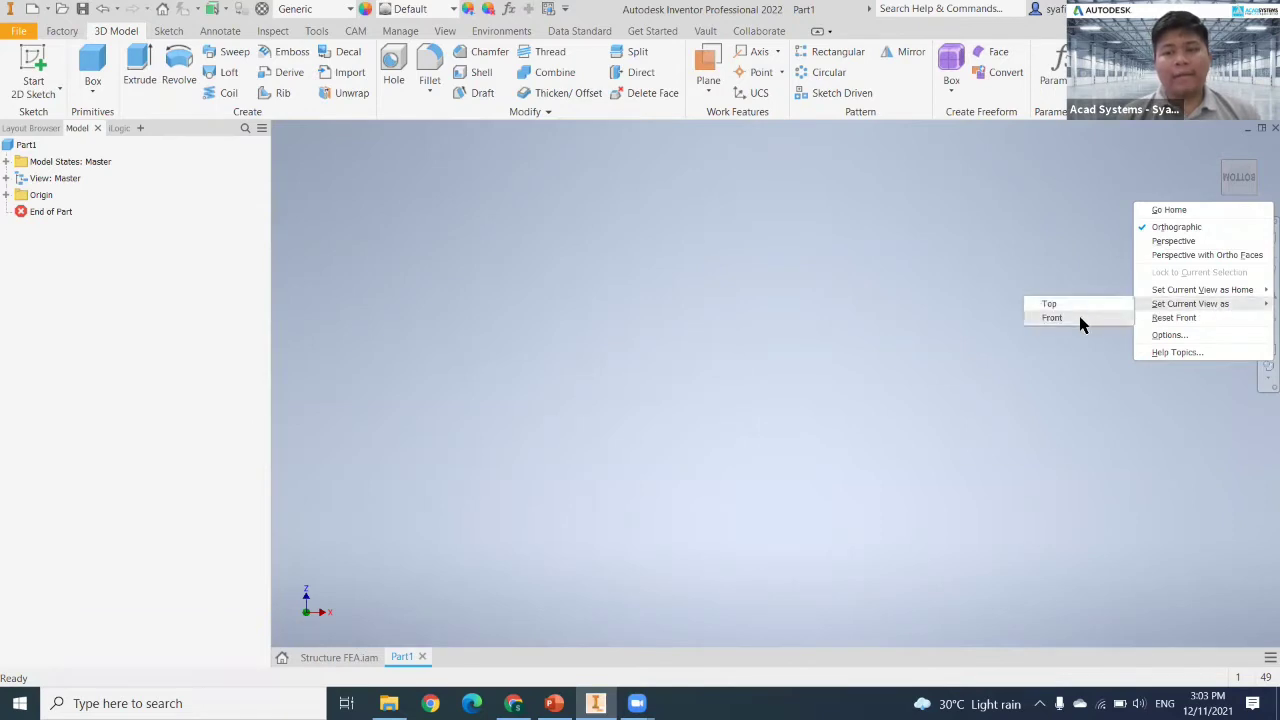
{"action": "left_click", "coordinate": [1078, 318]}
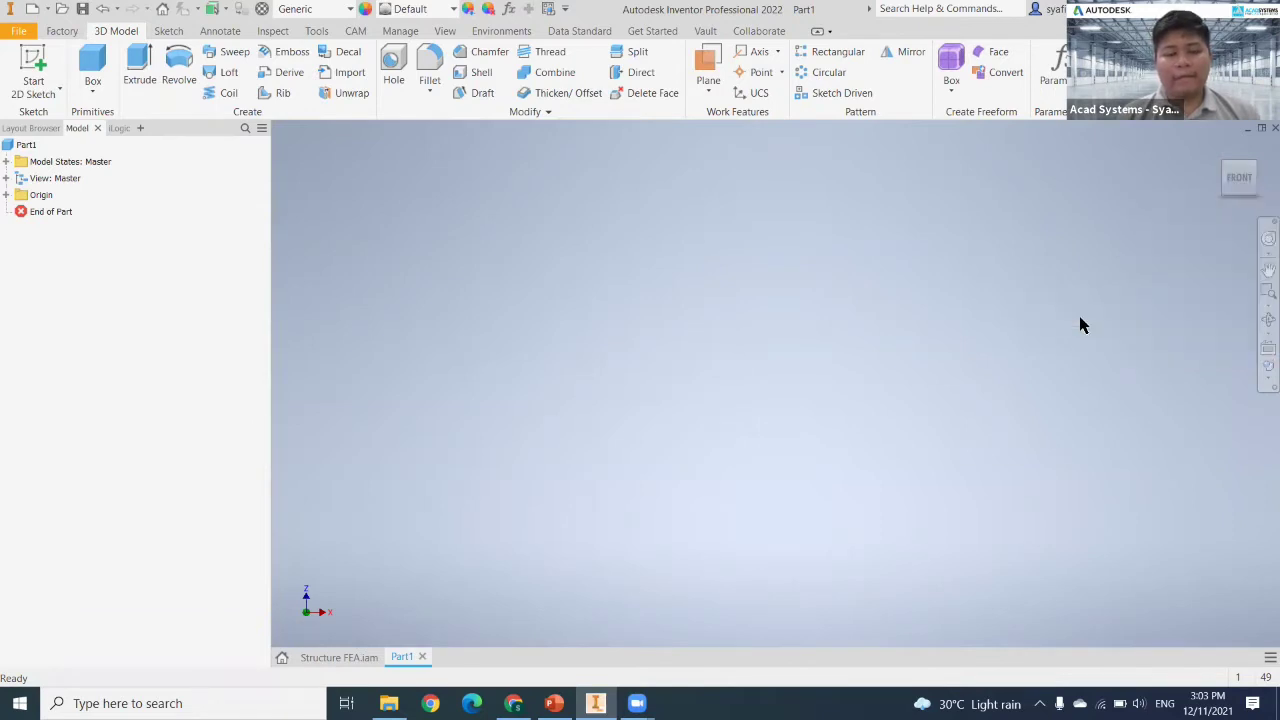
{"action": "left_click", "coordinate": [1219, 149]}
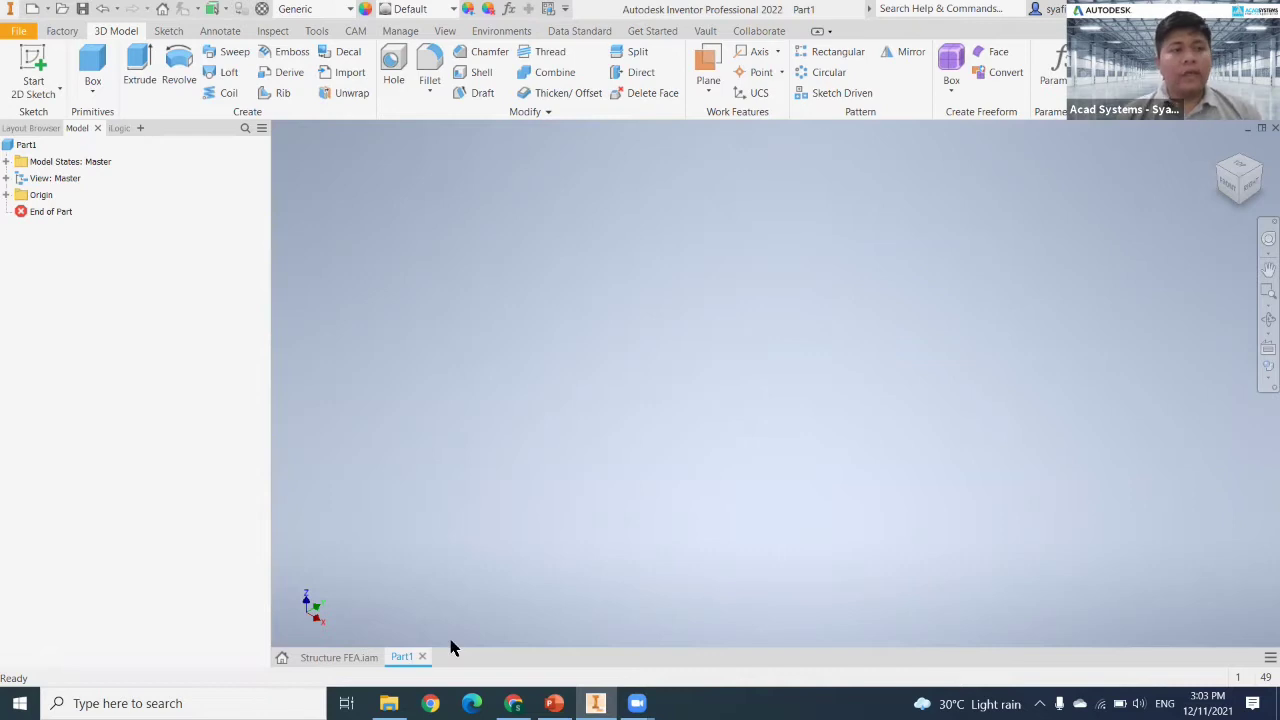
Step: Start a new 2D sketch on the XZ origin plane
{"action": "left_click", "coordinate": [6, 195]}
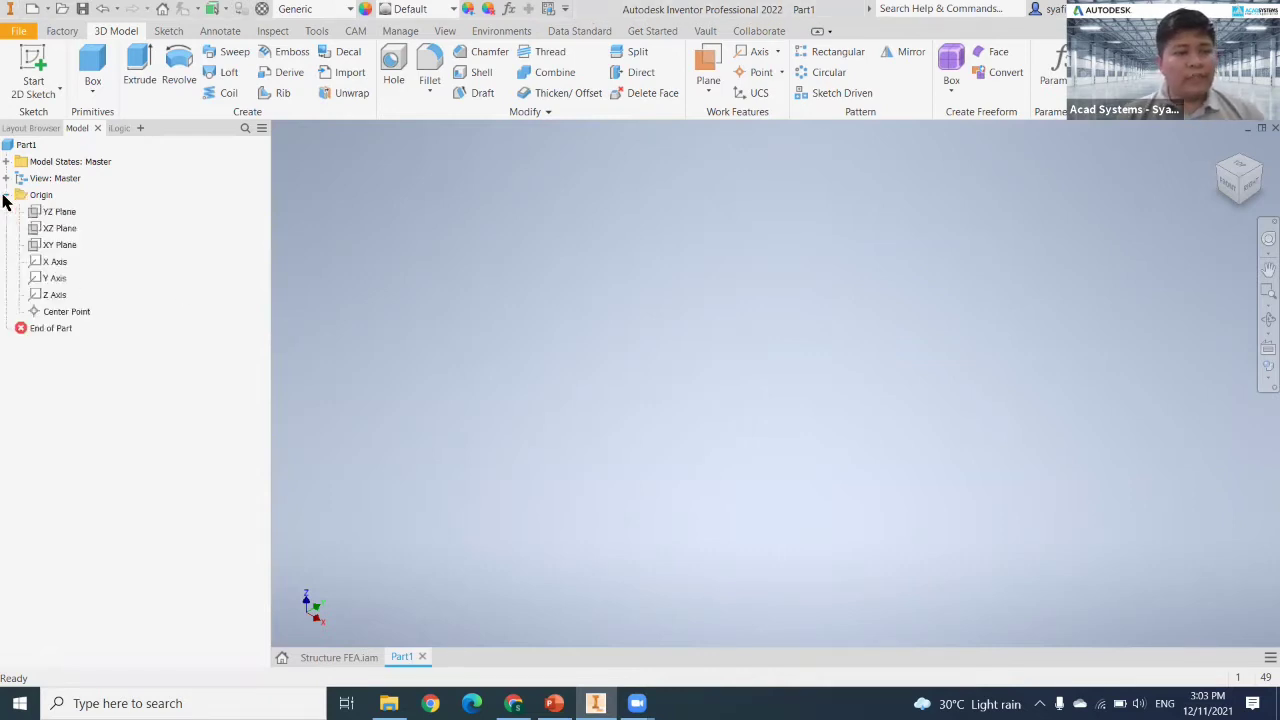
{"action": "left_click", "coordinate": [62, 230]}
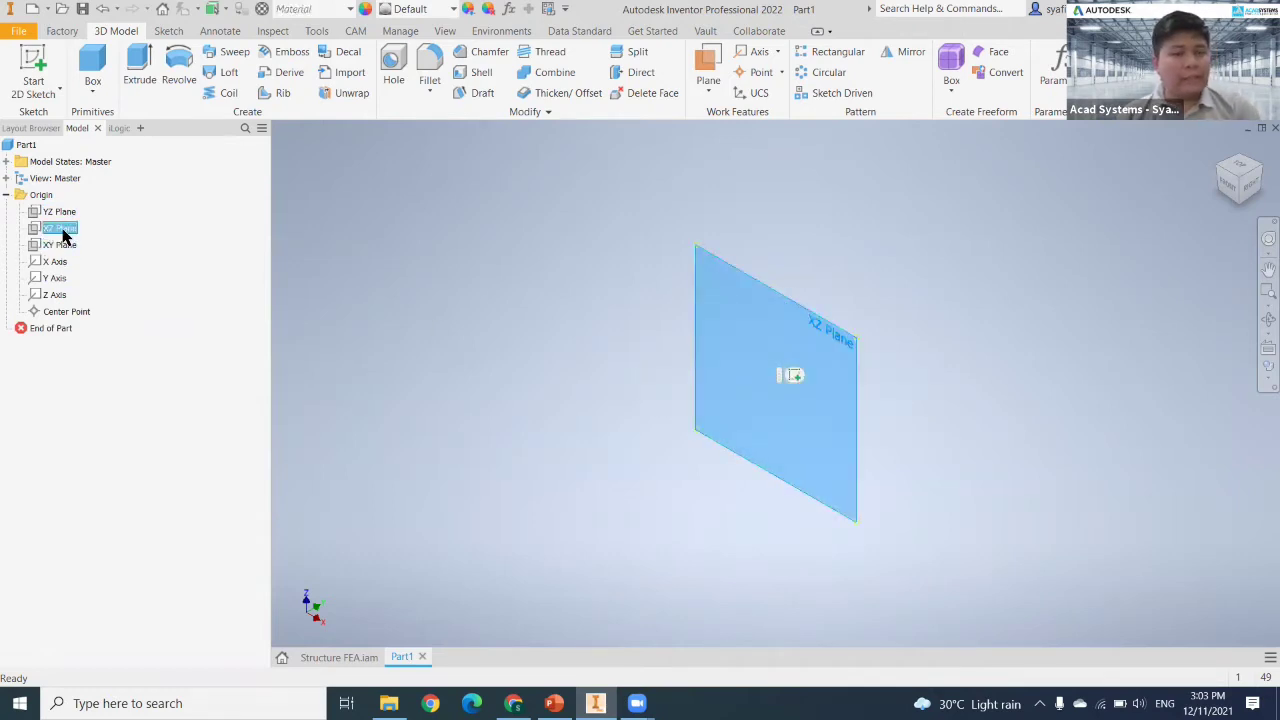
{"action": "right_click", "coordinate": [62, 234]}
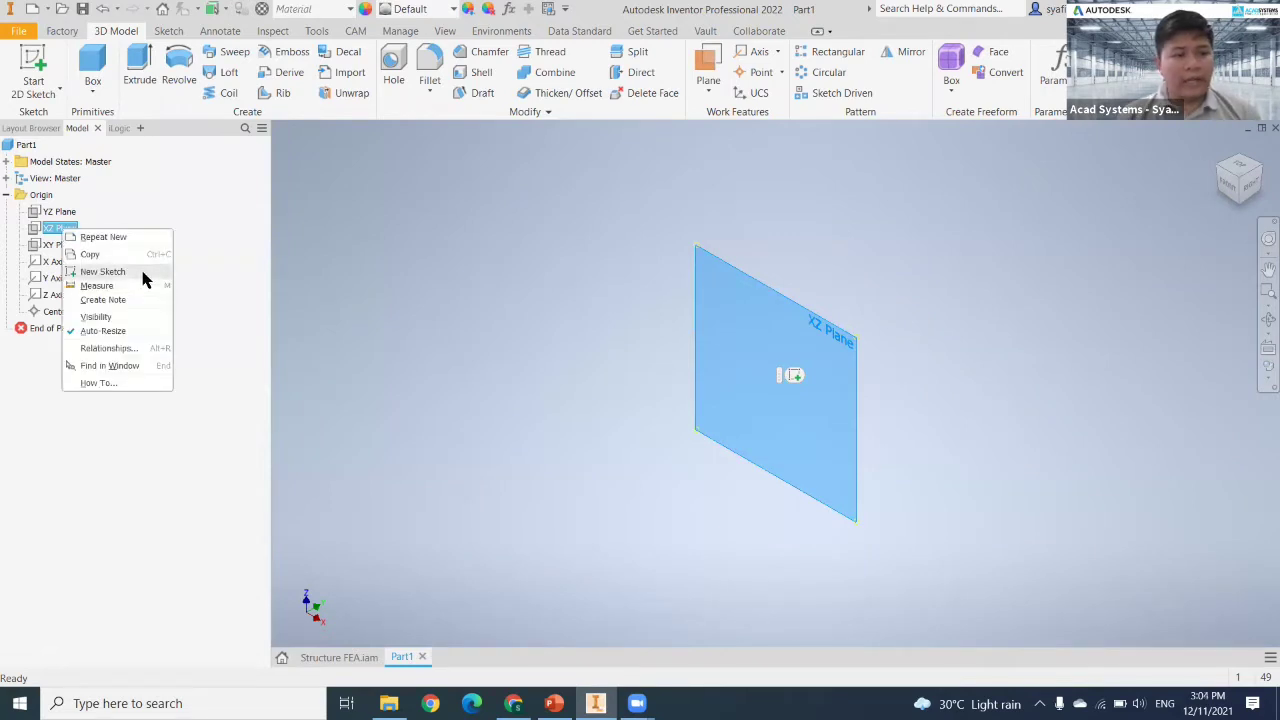
{"action": "left_click", "coordinate": [100, 271]}
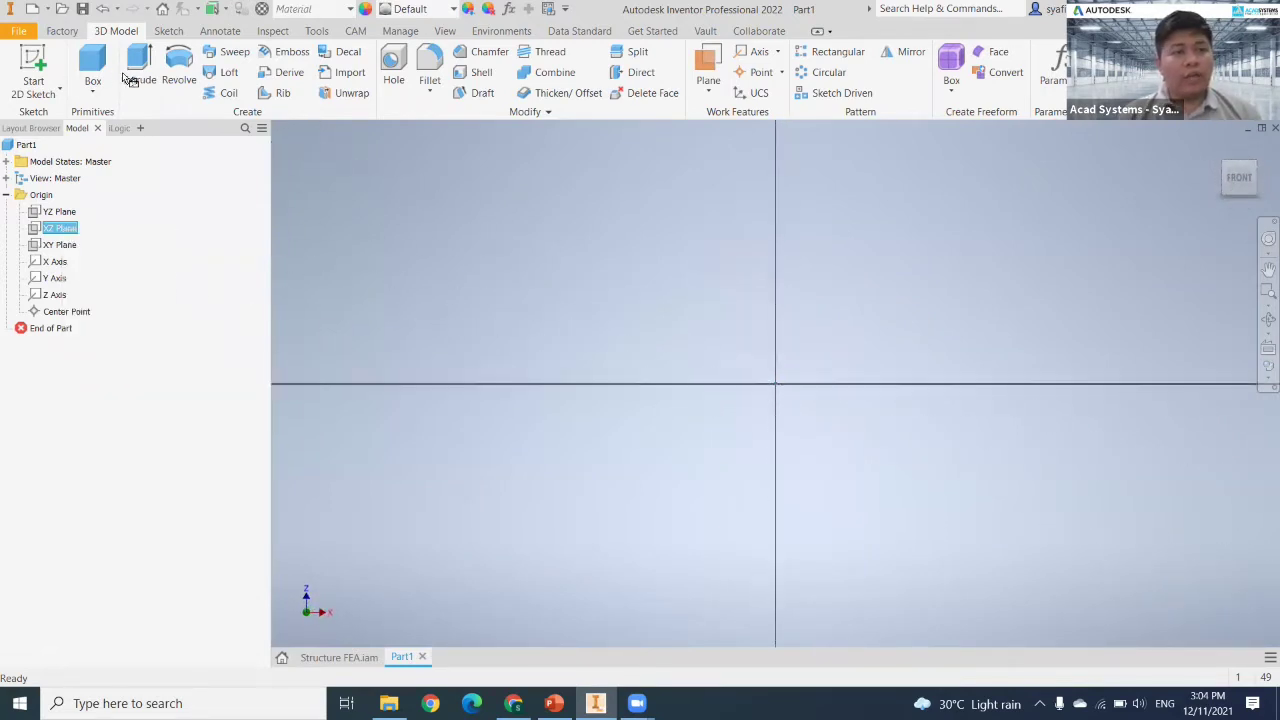
Step: Draw the frame outline from the origin: a 750 mm vertical leg, a 2000 mm horizontal top line, and a second leg down to the horizontal axis
{"action": "left_click", "coordinate": [86, 62]}
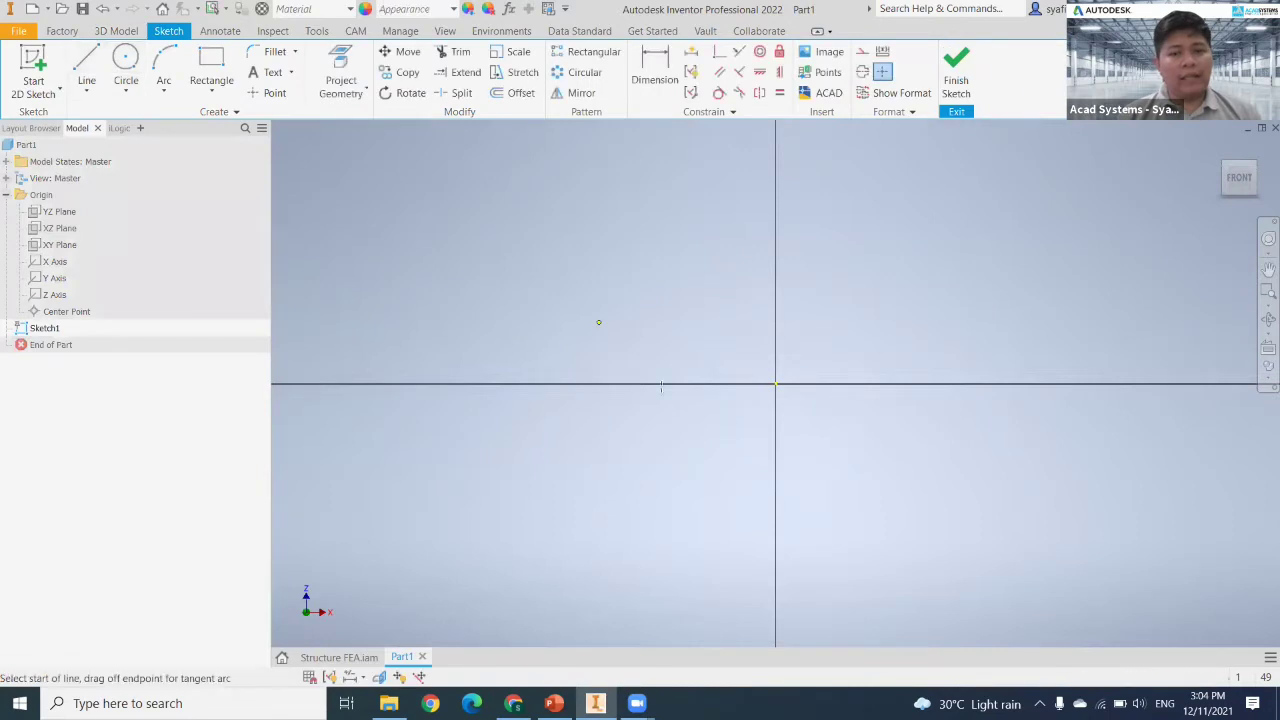
{"action": "left_click", "coordinate": [775, 384]}
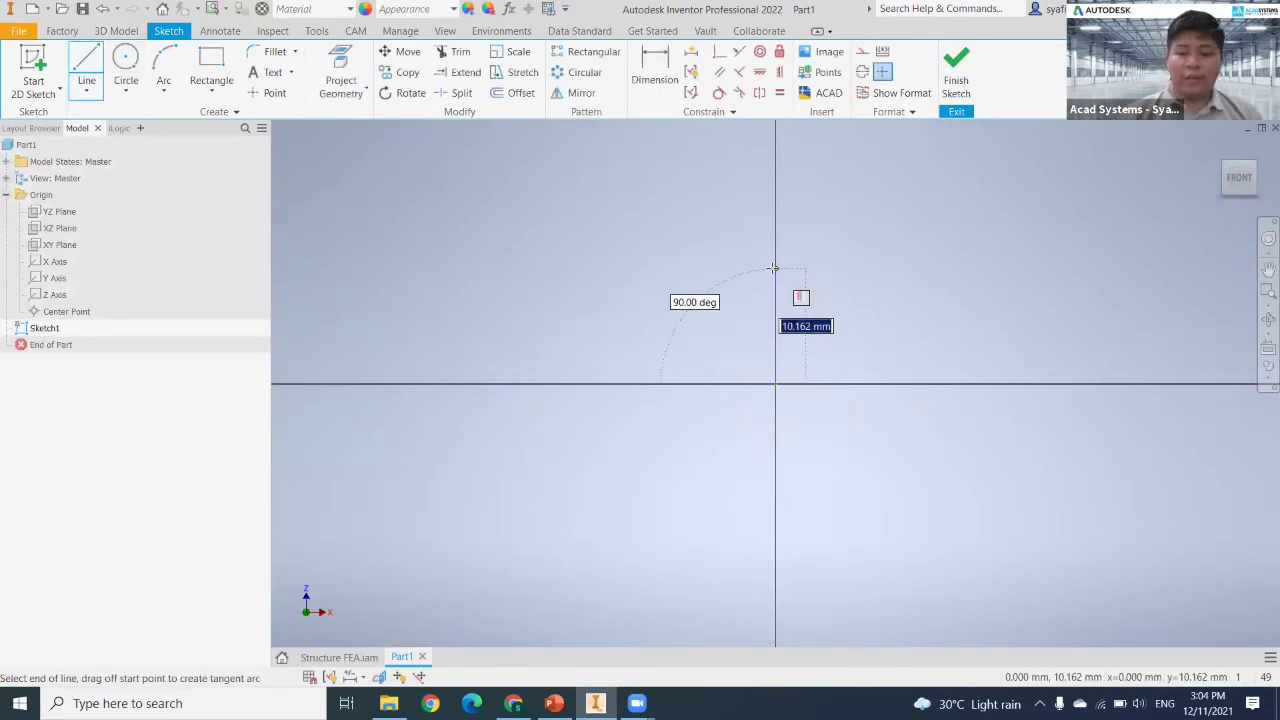
{"action": "type", "text": "750"}
{"action": "key", "text": "Return"}
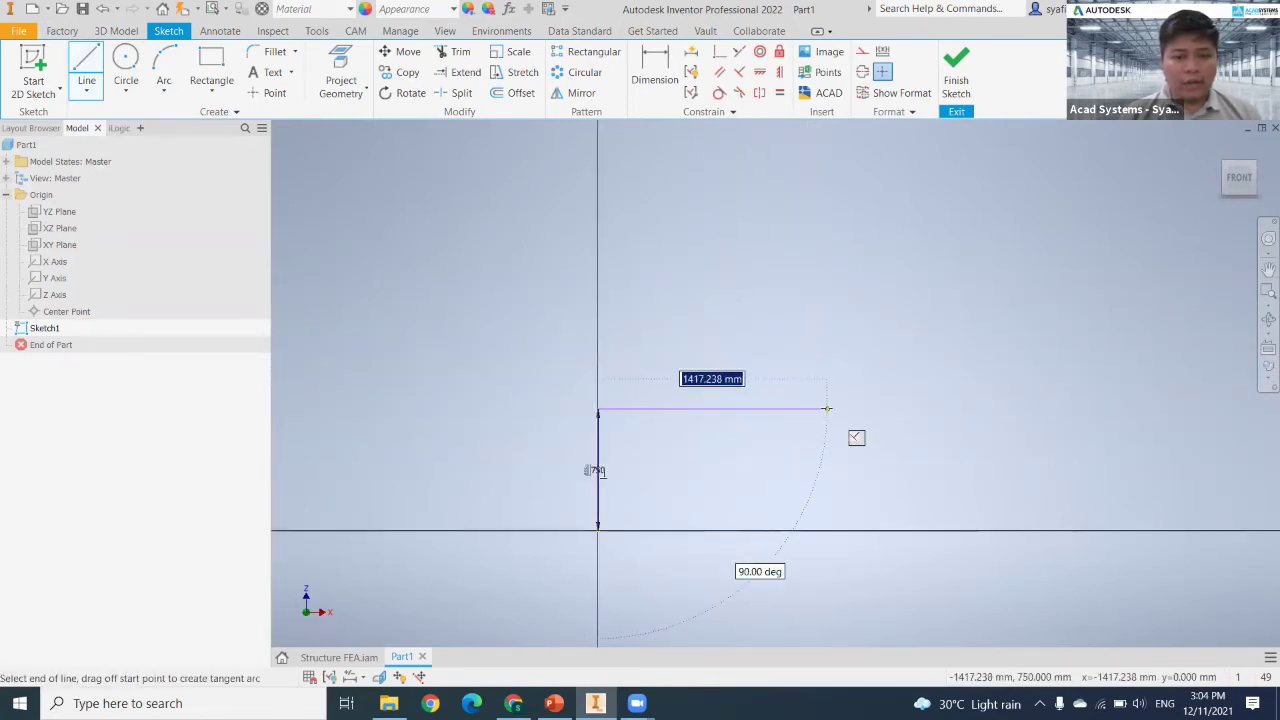
{"action": "type", "text": "2000"}
{"action": "key", "text": "Return"}
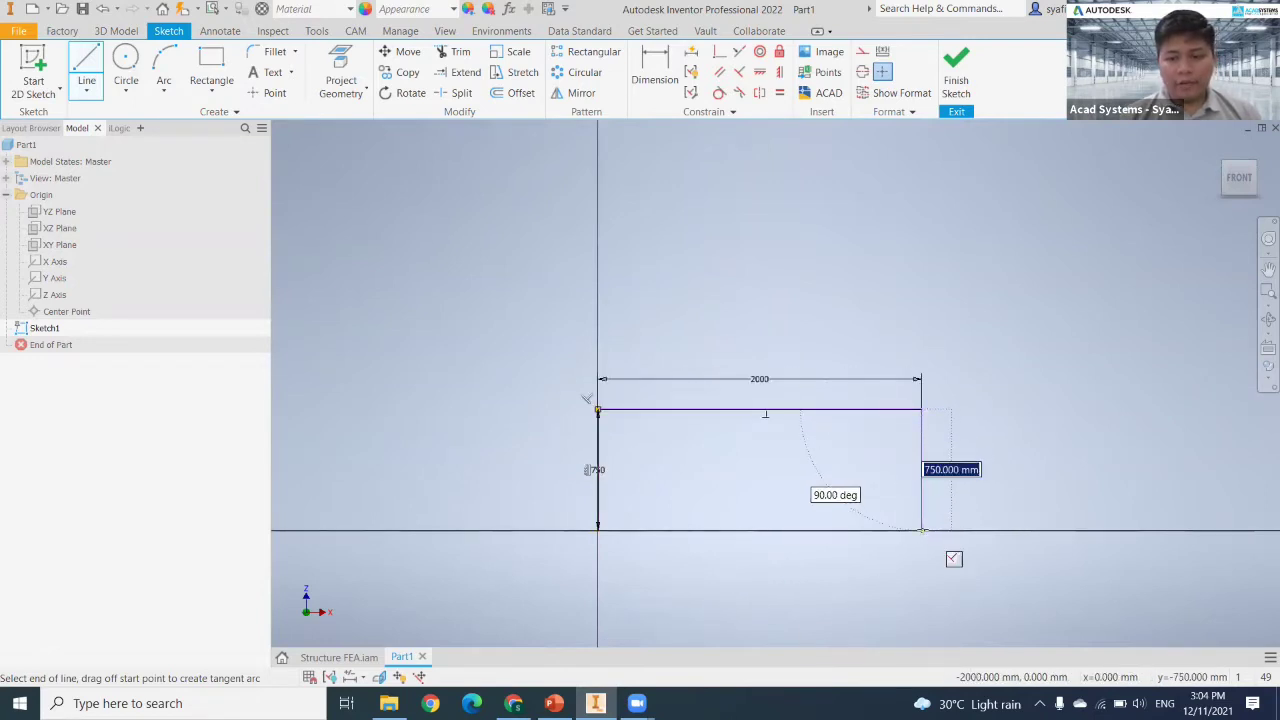
{"action": "left_click", "coordinate": [921, 530]}
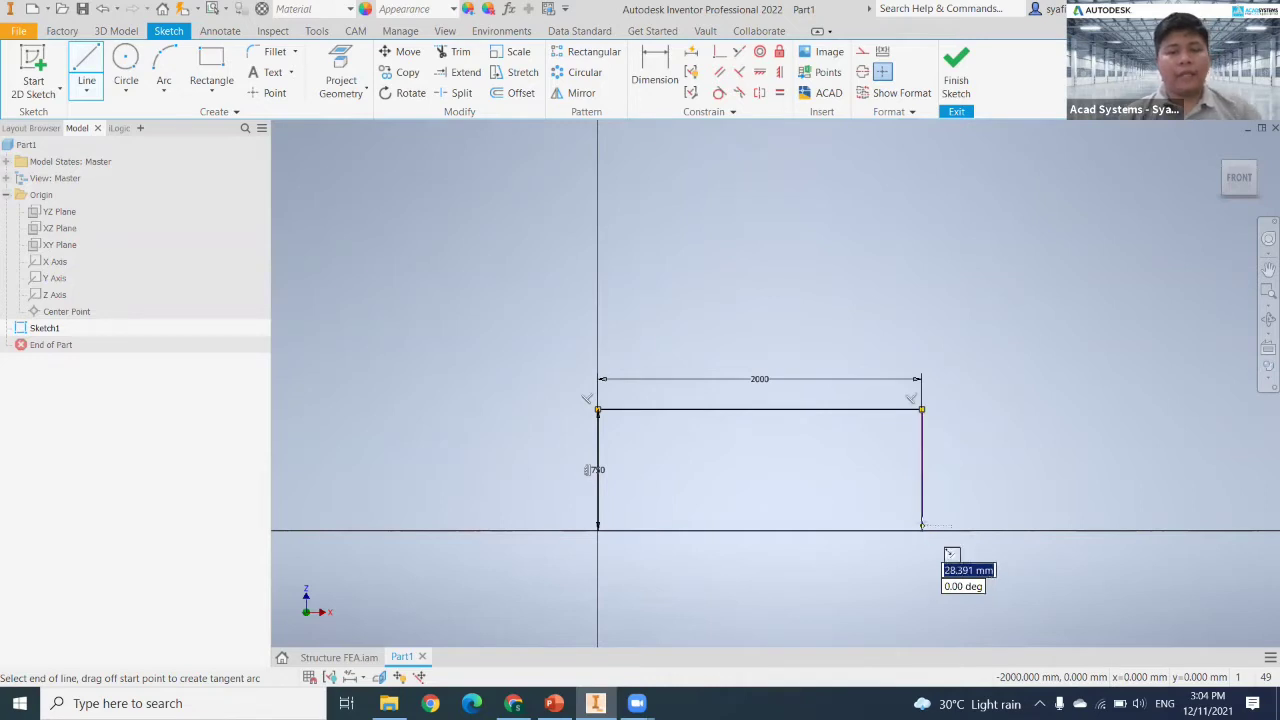
{"action": "key", "text": "Escape"}
{"action": "middle_click_drag", "start_coordinate": [777, 446], "coordinate": [752, 357]}
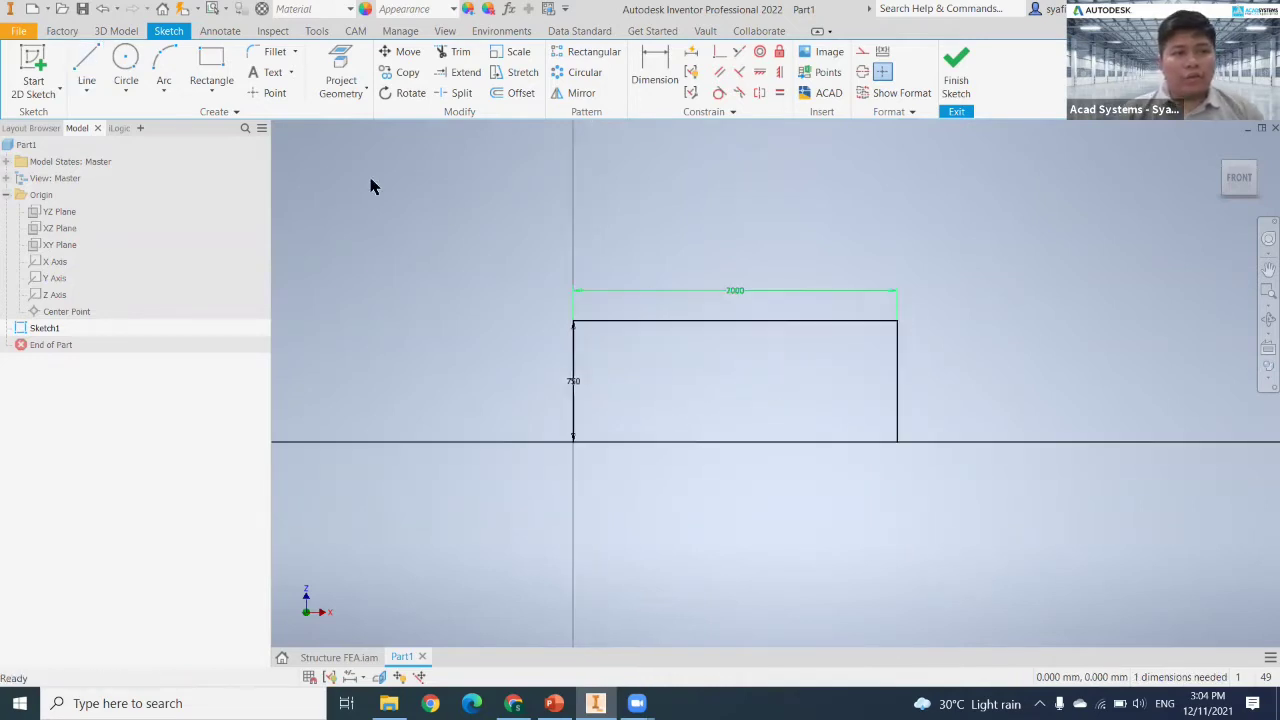
Step: Draw a horizontal line joining the midpoints of the frame's two vertical legs
{"action": "left_click", "coordinate": [86, 62]}
{"action": "left_click", "coordinate": [573, 381]}
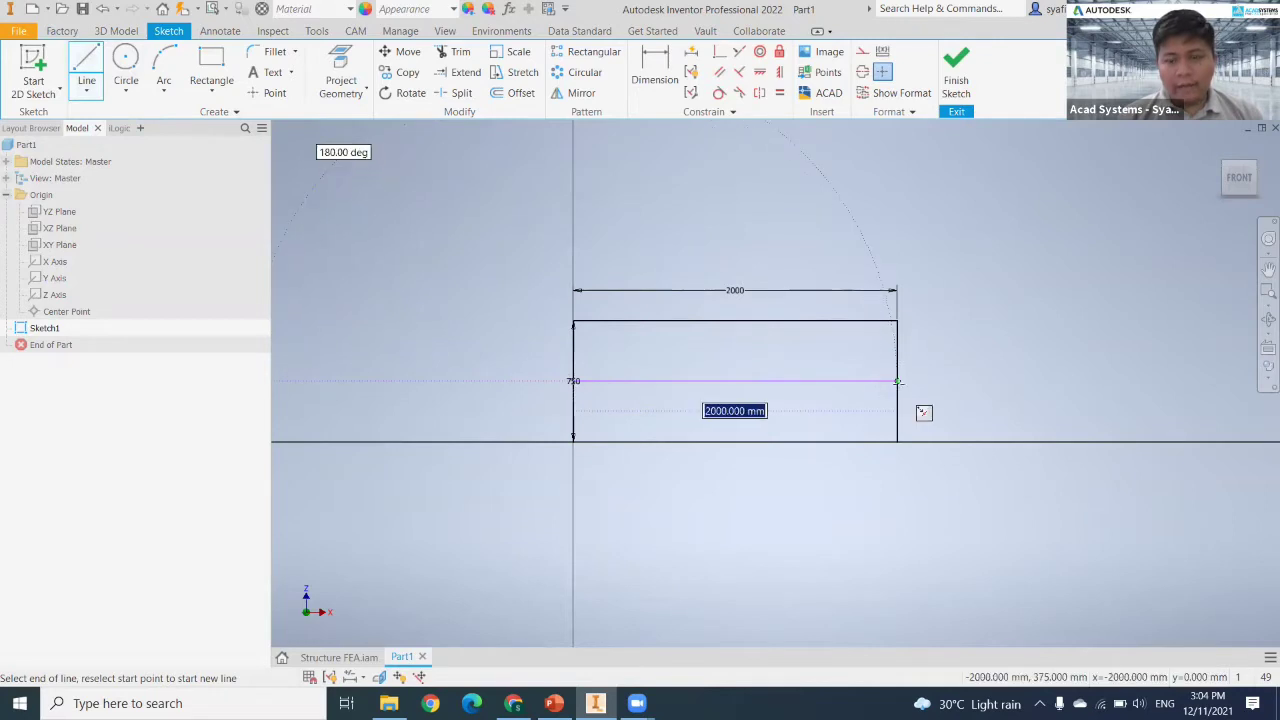
{"action": "left_click", "coordinate": [899, 388]}
{"action": "key", "text": "Escape"}
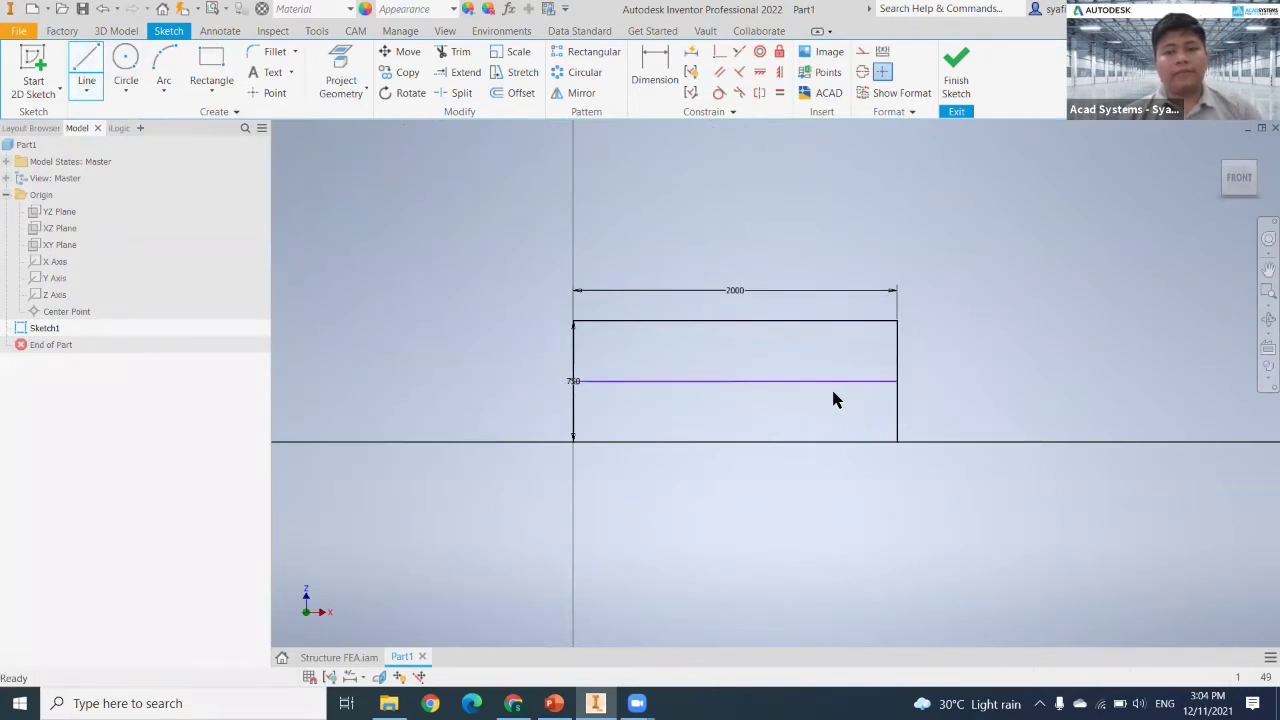
{"action": "middle_click_drag", "start_coordinate": [820, 443], "coordinate": [834, 423]}
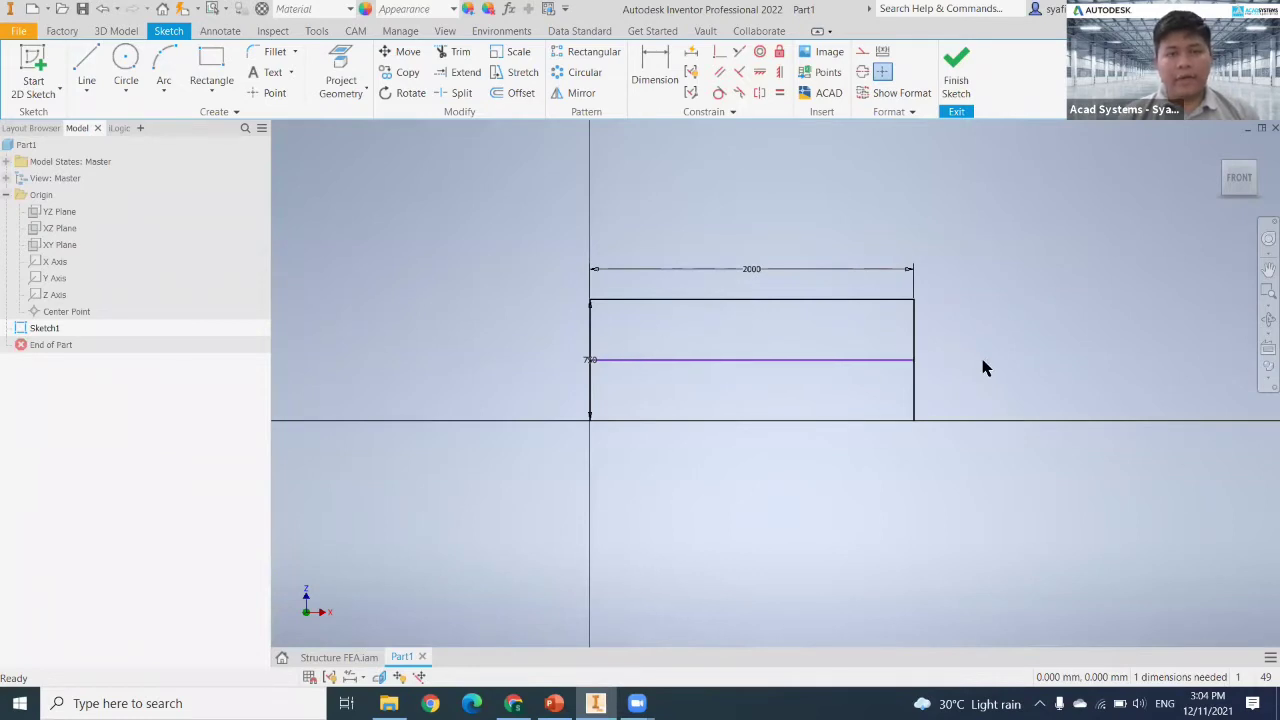
Step: Draw two parallel diagonal braces with vertical posts between the top and middle lines, starting at the origin leg's top corner and spaced about 438 mm apart
{"action": "left_click", "coordinate": [86, 70]}
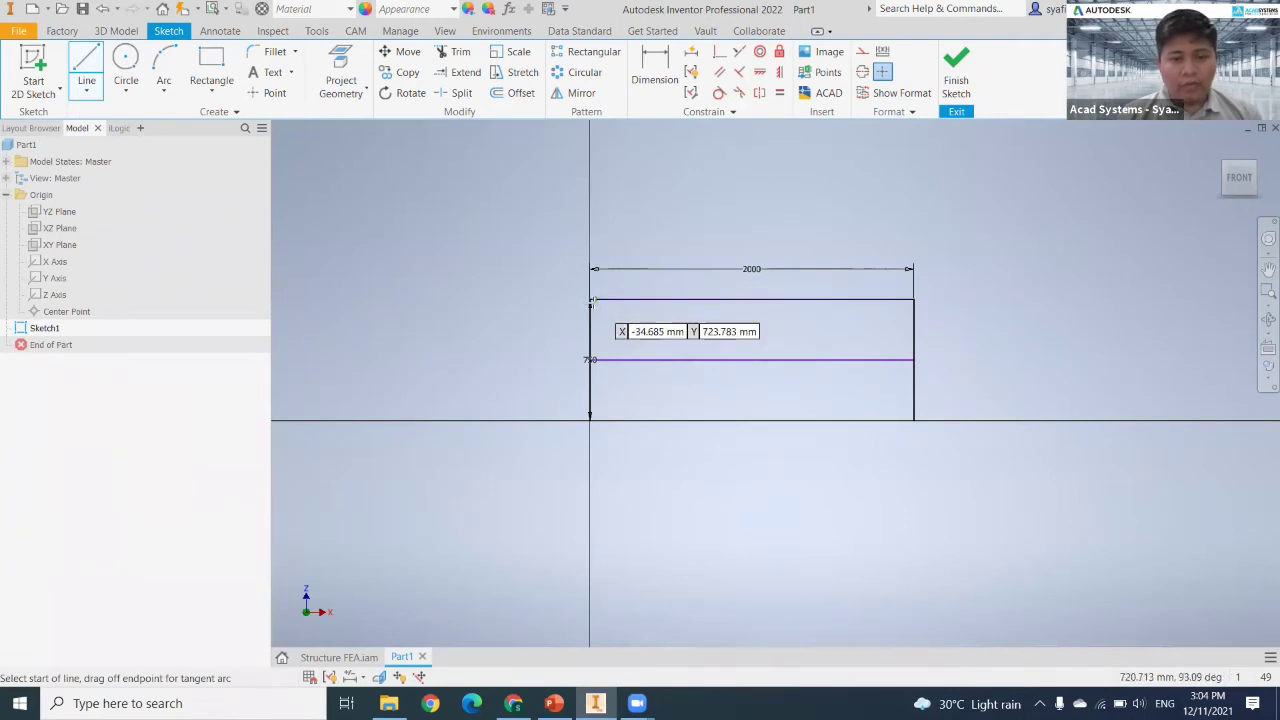
{"action": "left_click", "coordinate": [590, 300]}
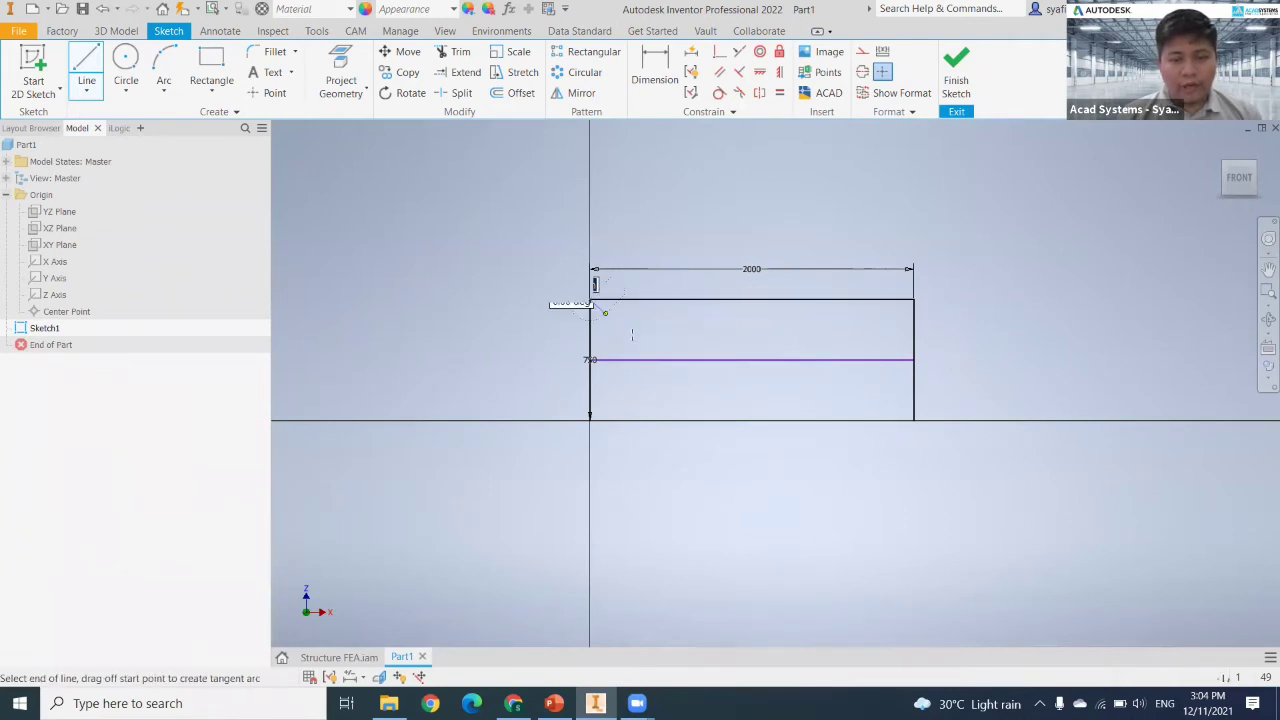
{"action": "double_click", "coordinate": [660, 360]}
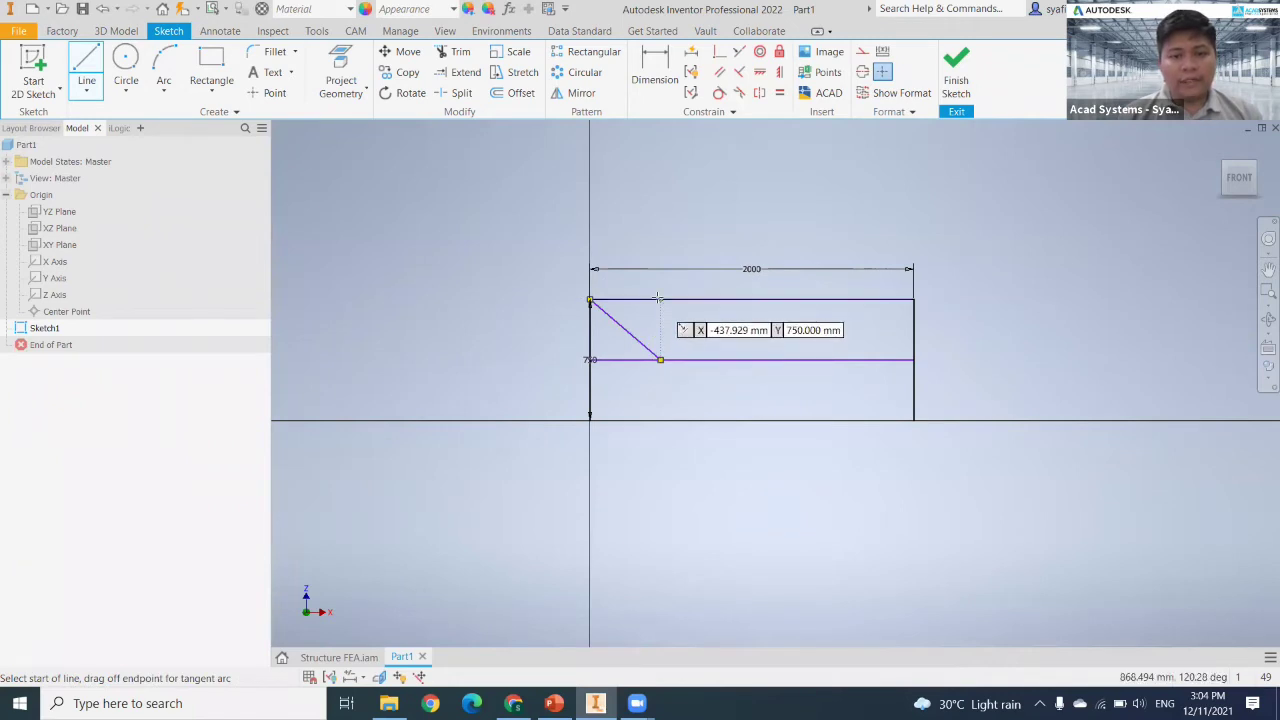
{"action": "left_click", "coordinate": [660, 358]}
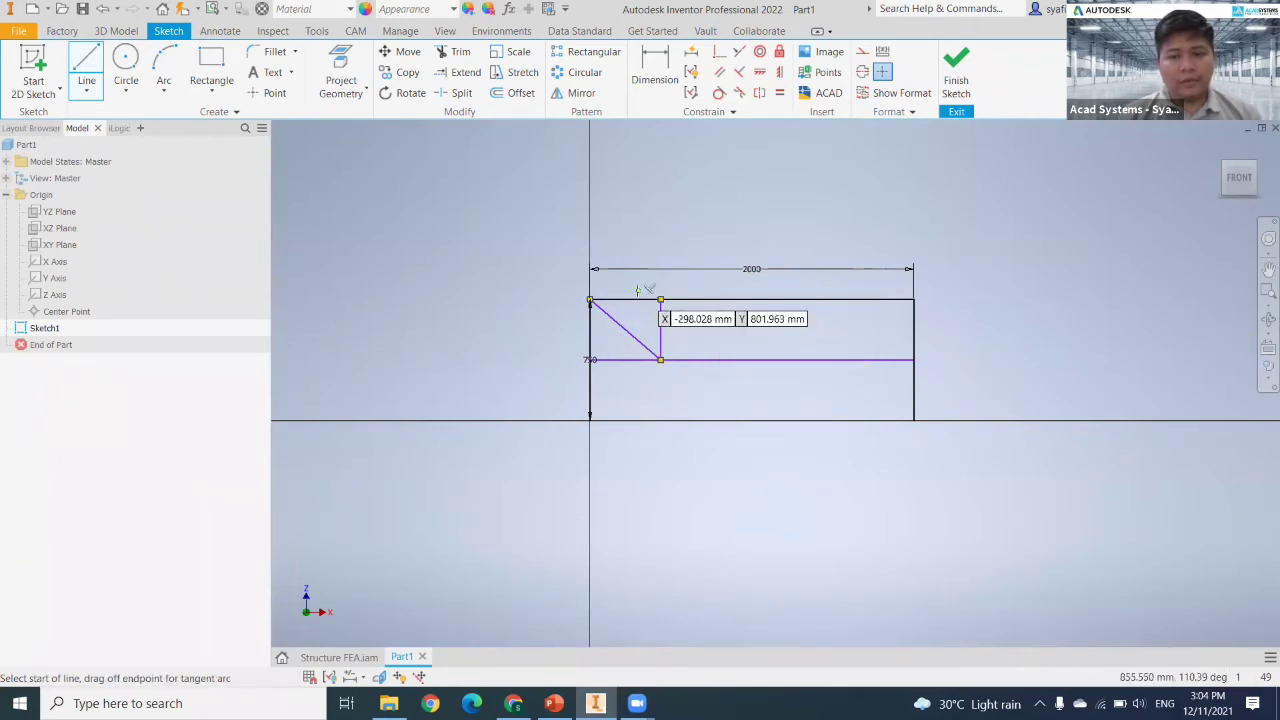
{"action": "double_click", "coordinate": [660, 300]}
{"action": "left_click", "coordinate": [660, 300]}
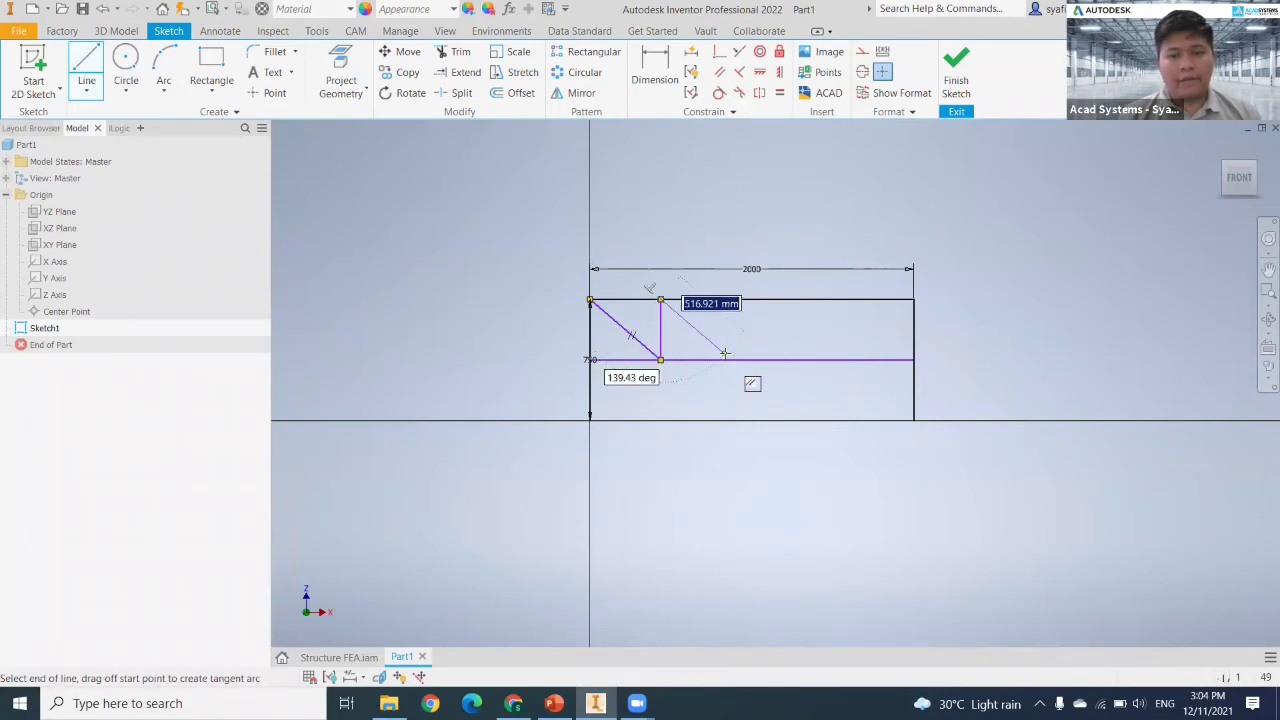
{"action": "left_click", "coordinate": [732, 358]}
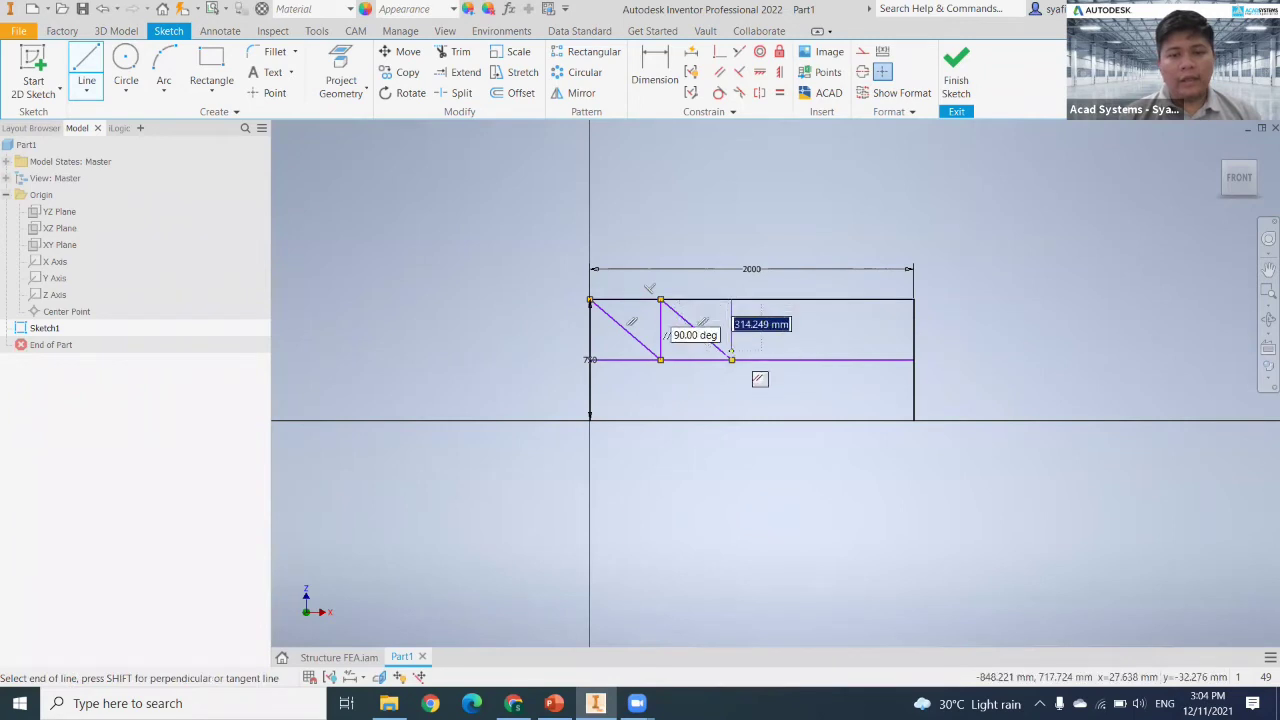
{"action": "left_click", "coordinate": [732, 360]}
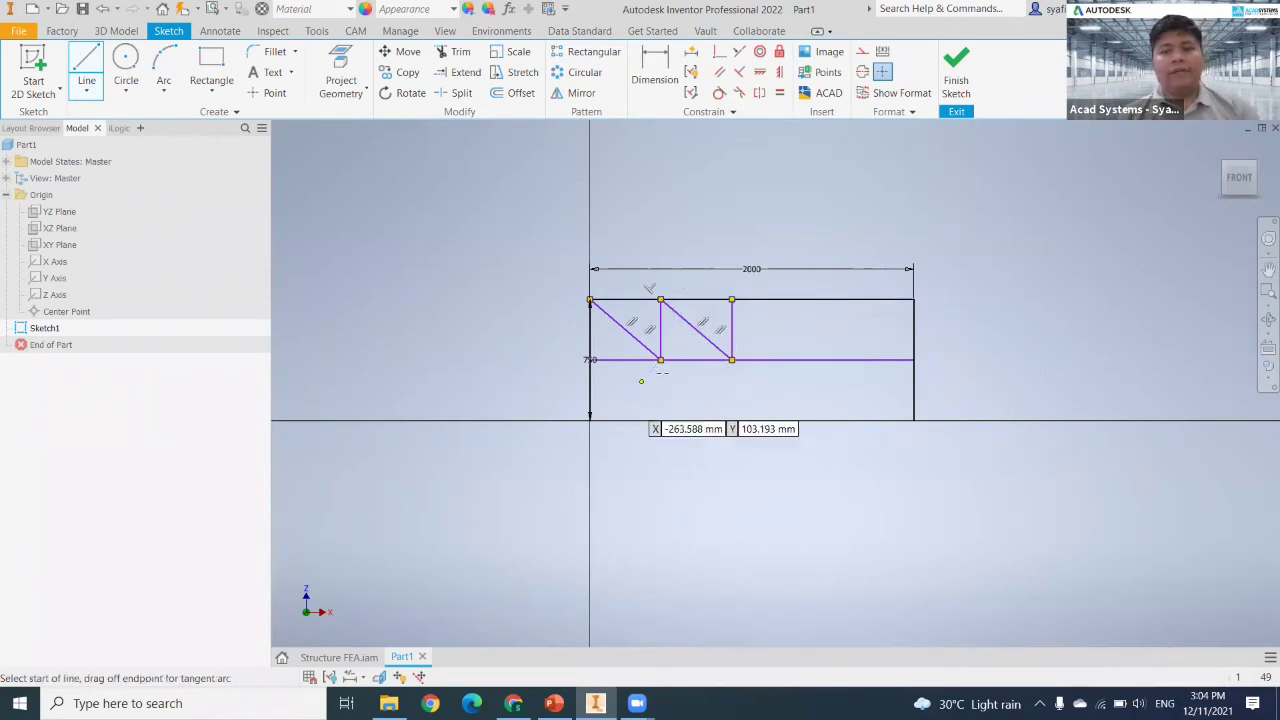
Step: Draw a horizontal line from the second post's midpoint to the far leg, and finish the sketch
{"action": "left_click", "coordinate": [732, 360]}
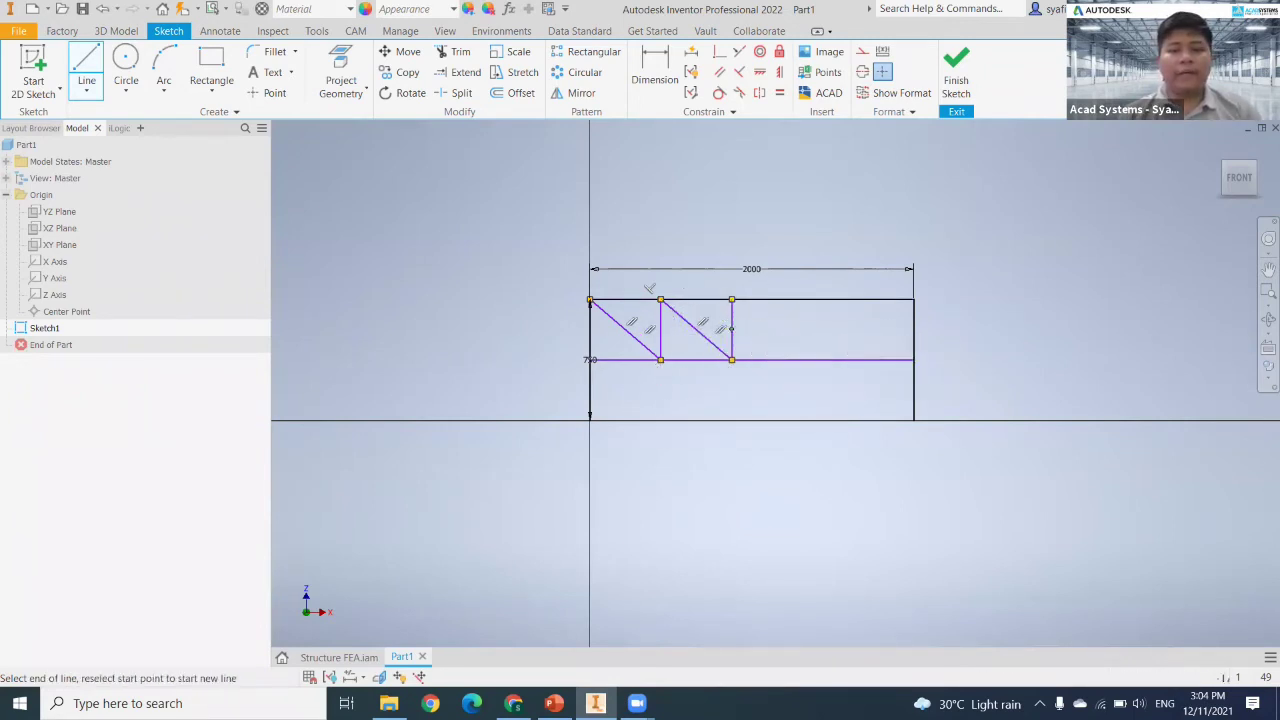
{"action": "left_click", "coordinate": [914, 328]}
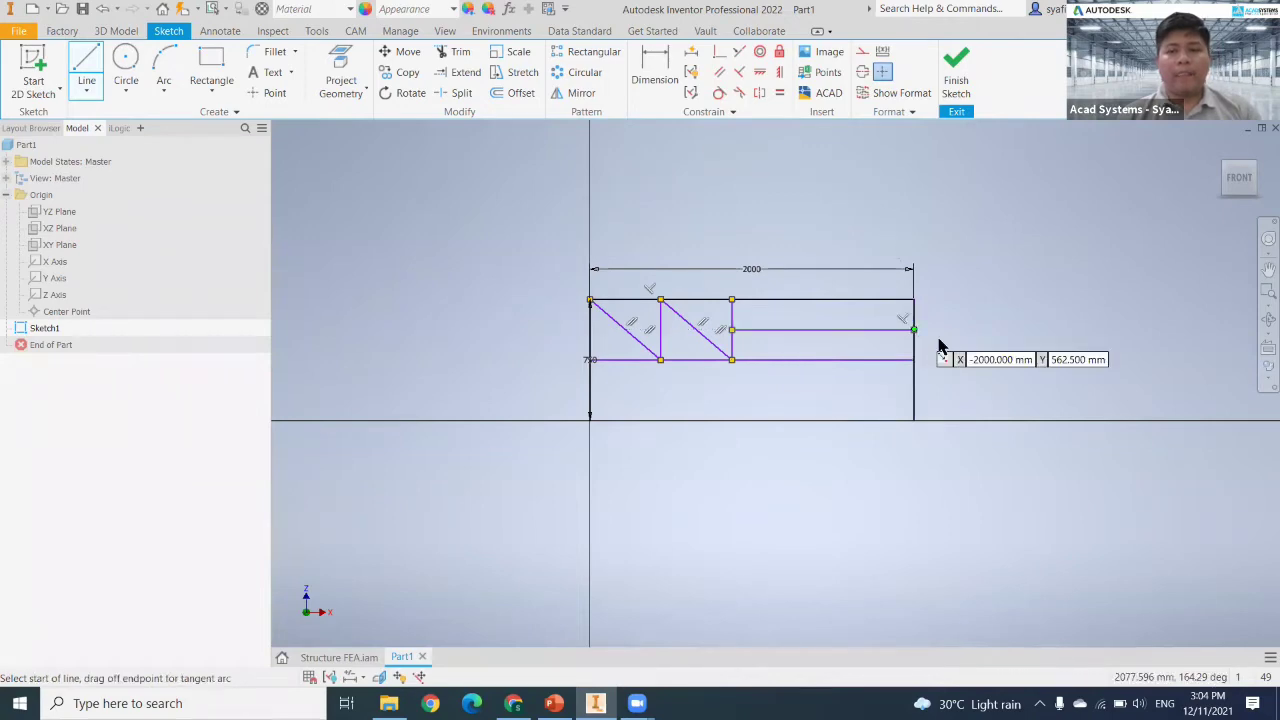
{"action": "left_click", "coordinate": [958, 106]}
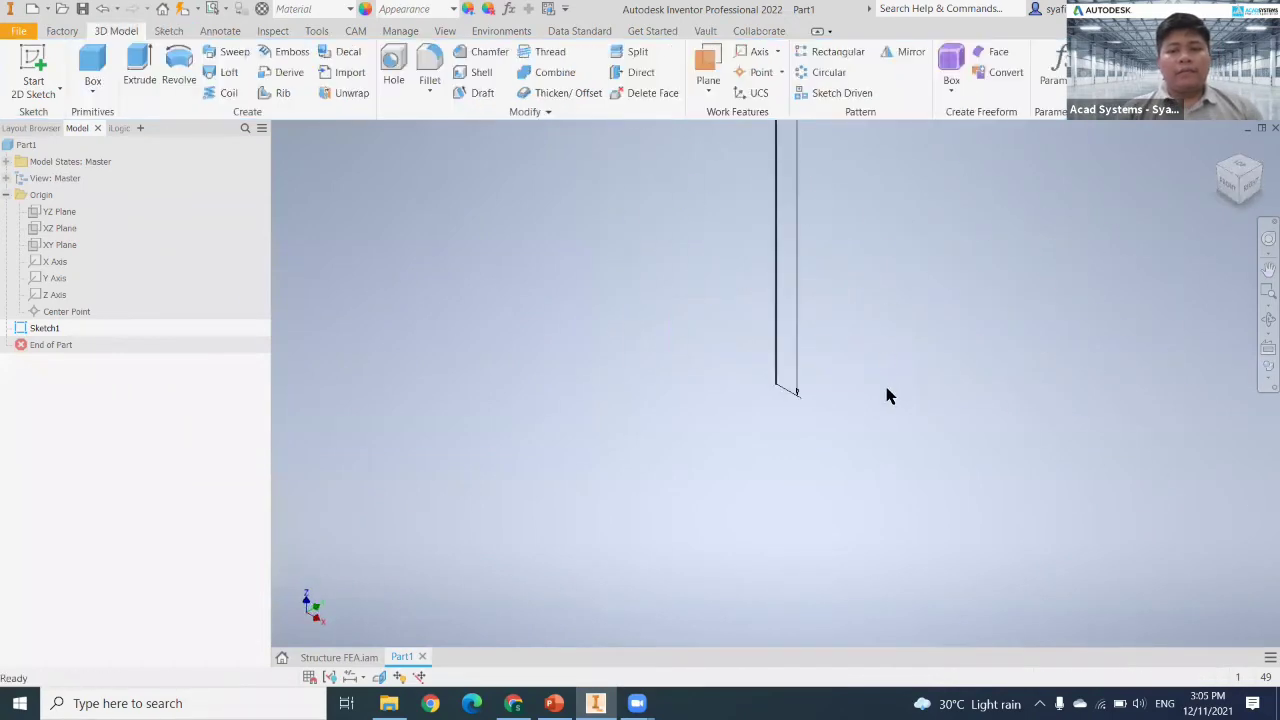
Step: Create a work plane offset 2000 mm from the XZ plane, behind the frame sketch
{"action": "middle_click", "coordinate": [886, 394]}
{"action": "middle_click", "coordinate": [886, 394]}
{"action": "middle_click_drag", "start_coordinate": [856, 419], "coordinate": [856, 419]}
{"action": "mouse_move", "coordinate": [856, 420]}
{"action": "left_mouse_down"}
{"action": "mouse_move", "coordinate": [757, 374]}
{"action": "mouse_move", "coordinate": [751, 423]}
{"action": "mouse_move", "coordinate": [745, 400]}
{"action": "left_mouse_up"}
{"action": "key", "text": "Escape"}
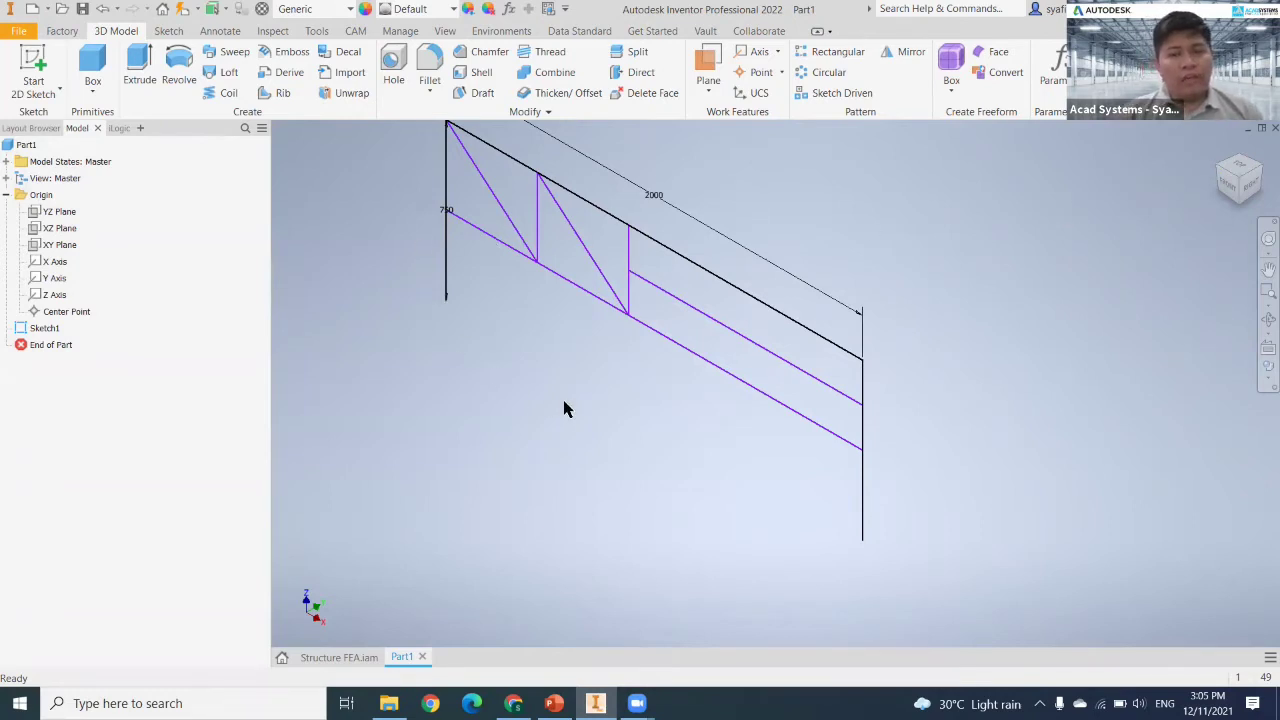
{"action": "scroll", "coordinate": [562, 400], "scroll_direction": "up", "scroll_amount": 3}
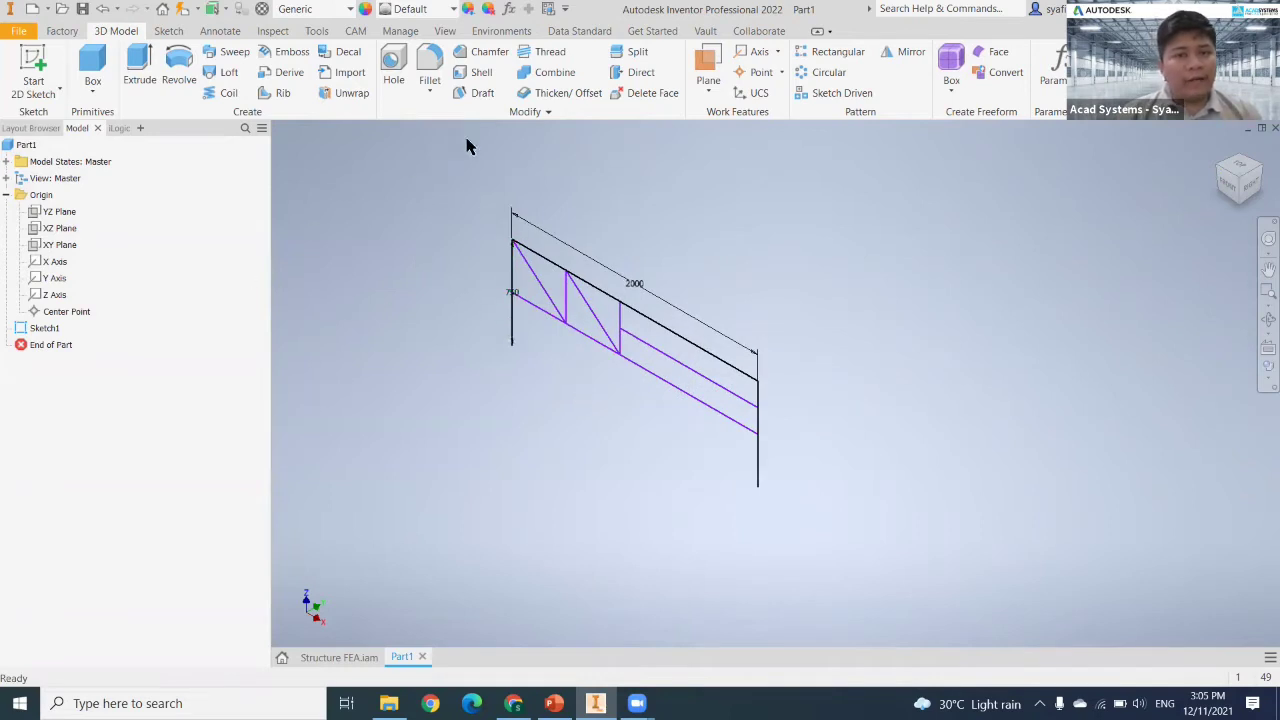
{"action": "left_click", "coordinate": [710, 66]}
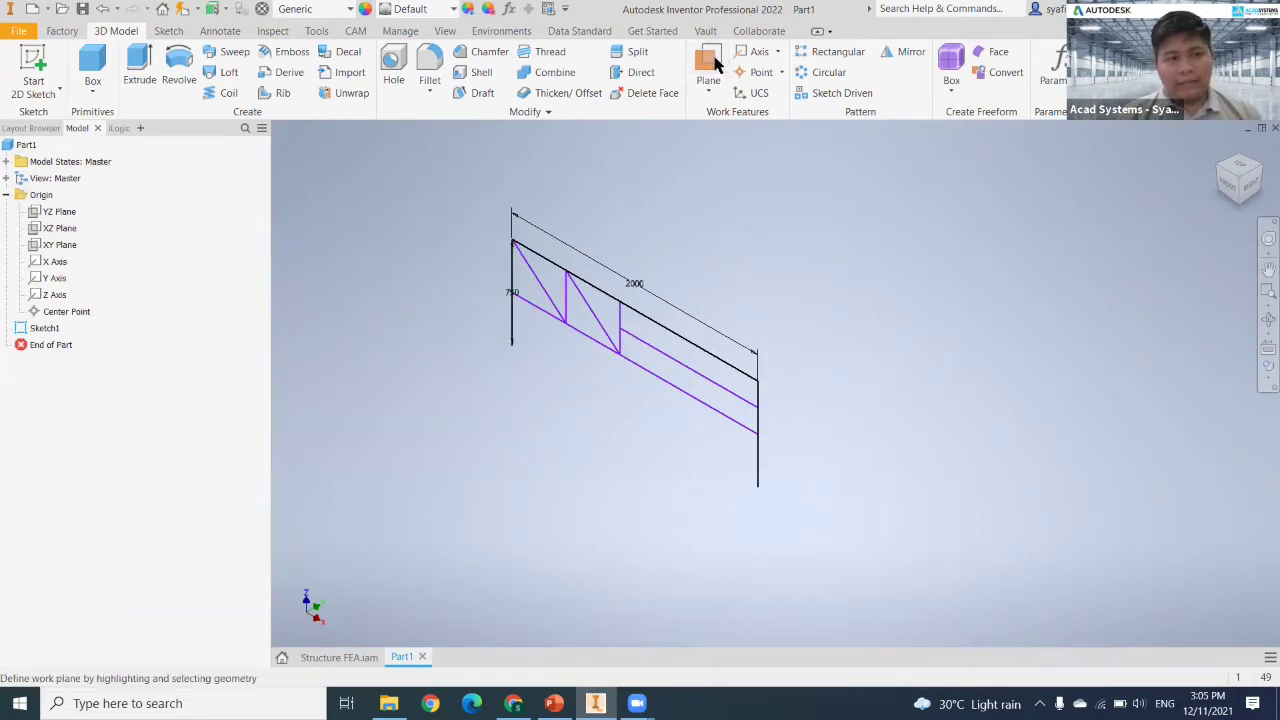
{"action": "left_click", "coordinate": [62, 229]}
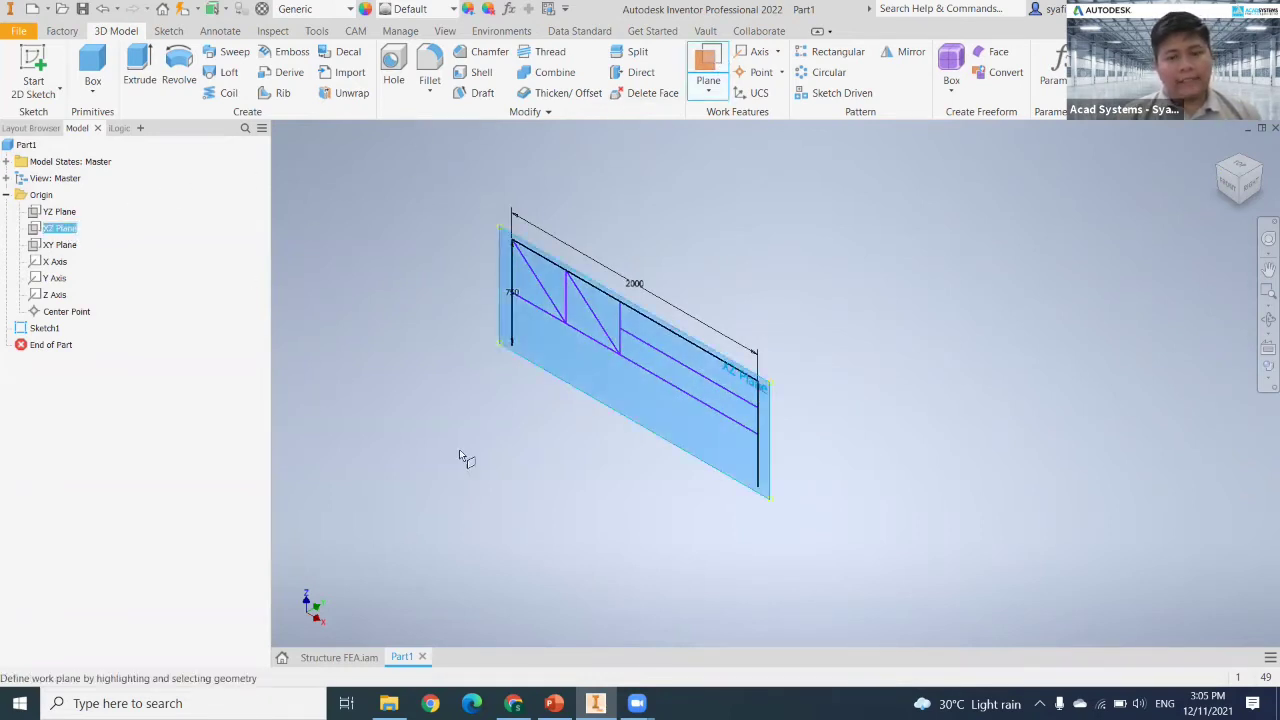
{"action": "left_click_drag", "start_coordinate": [527, 486], "coordinate": [614, 461]}
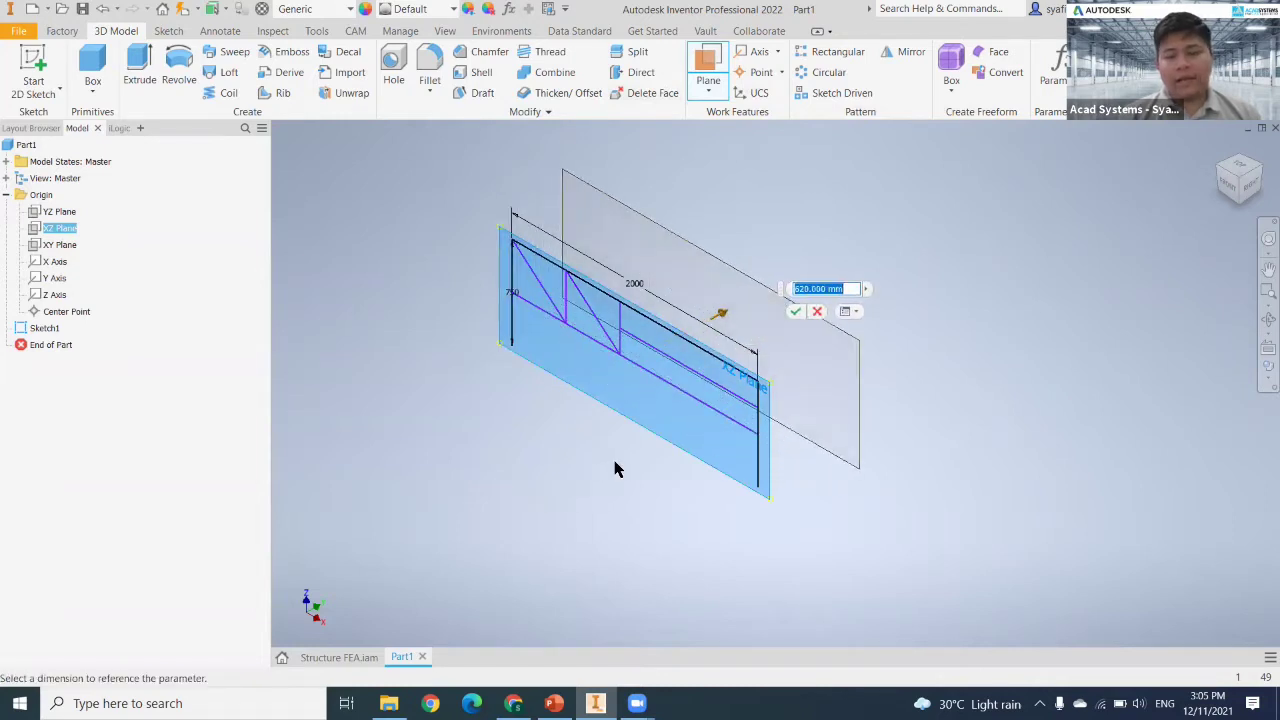
{"action": "type", "text": "20"}
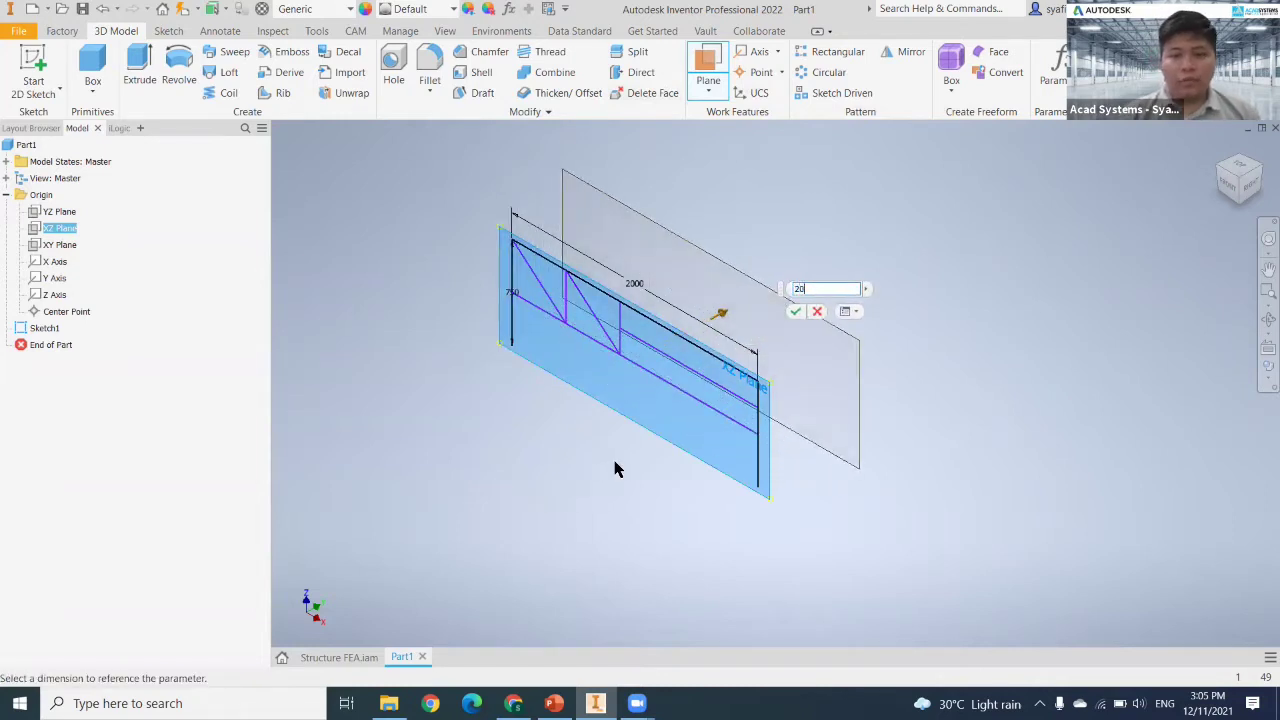
{"action": "type", "text": "00"}
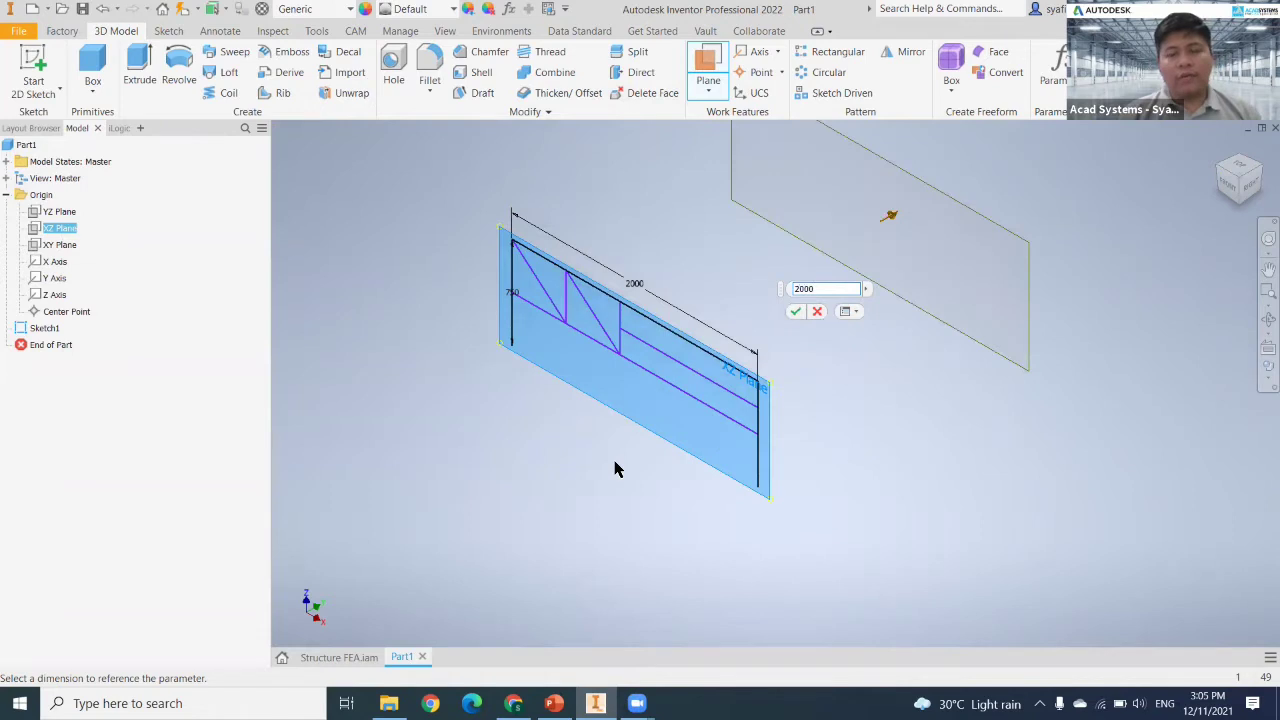
{"action": "key", "text": "Return"}
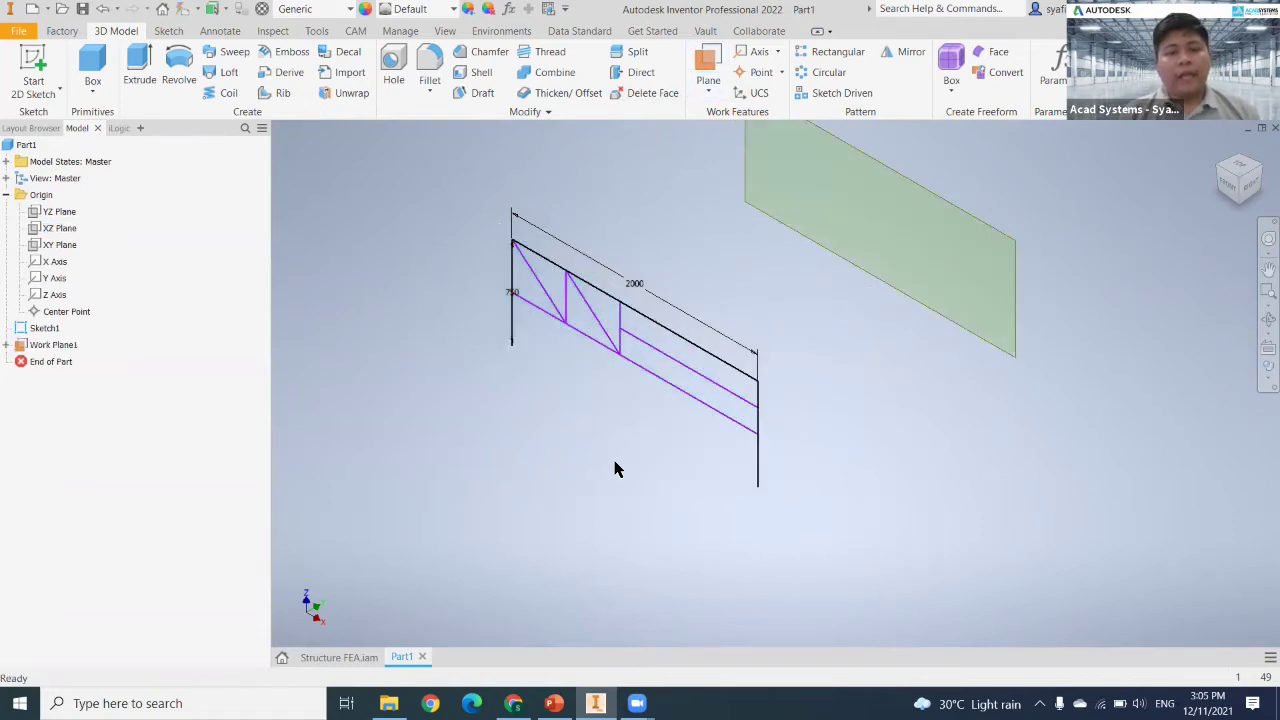
Step: Start a sketch on the work plane offset 2000 mm and project all the lines of the first side frame onto it
{"action": "middle_click_drag", "start_coordinate": [613, 464], "coordinate": [606, 472]}
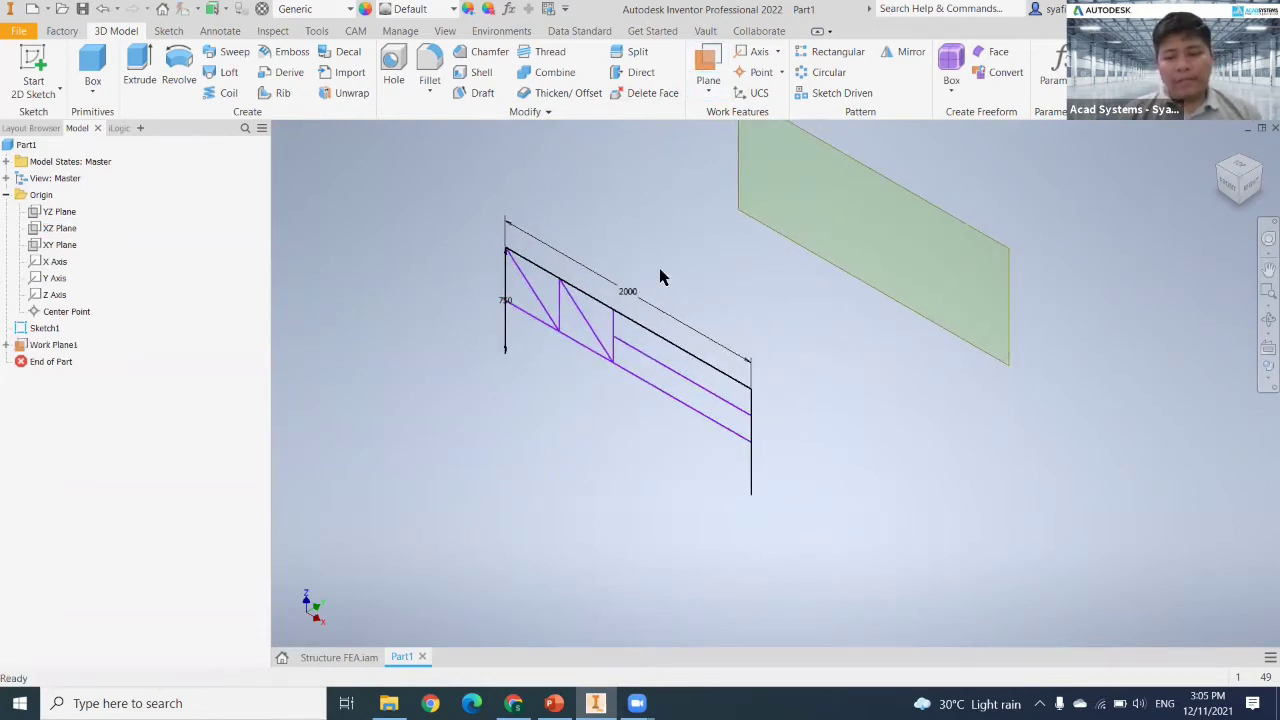
{"action": "right_click", "coordinate": [932, 330]}
{"action": "left_click", "coordinate": [935, 364]}
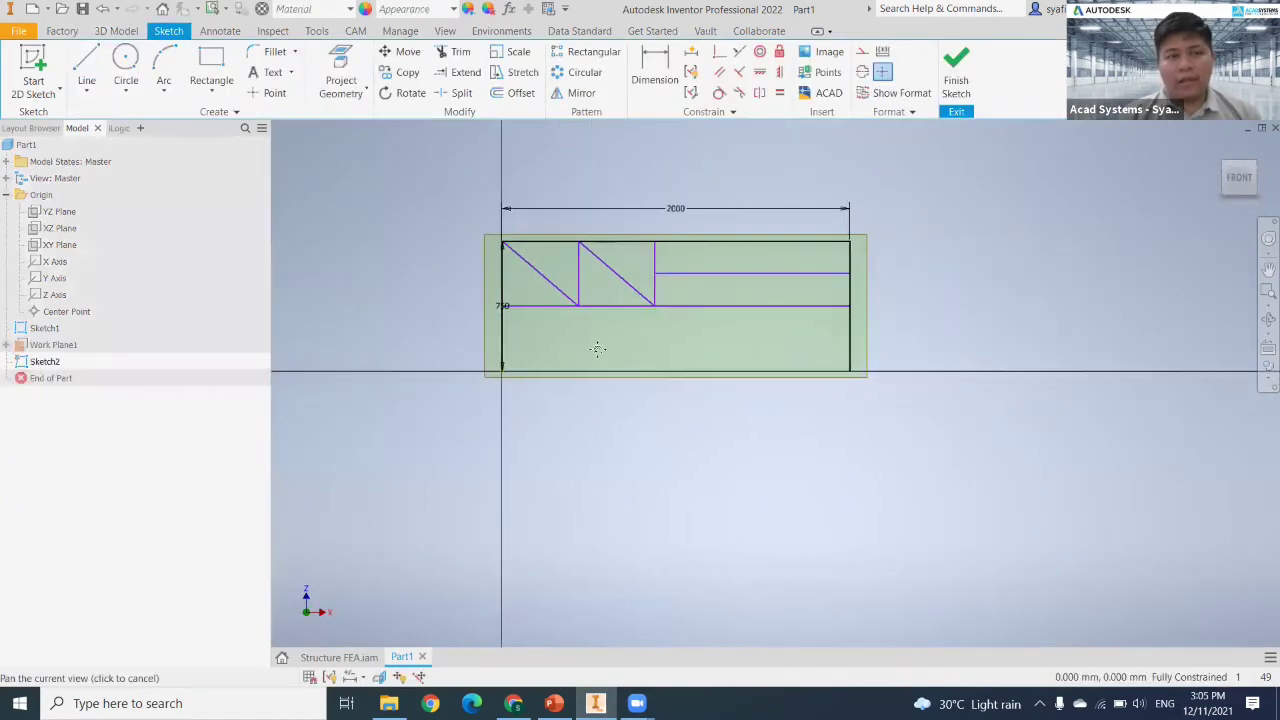
{"action": "left_click", "coordinate": [340, 72]}
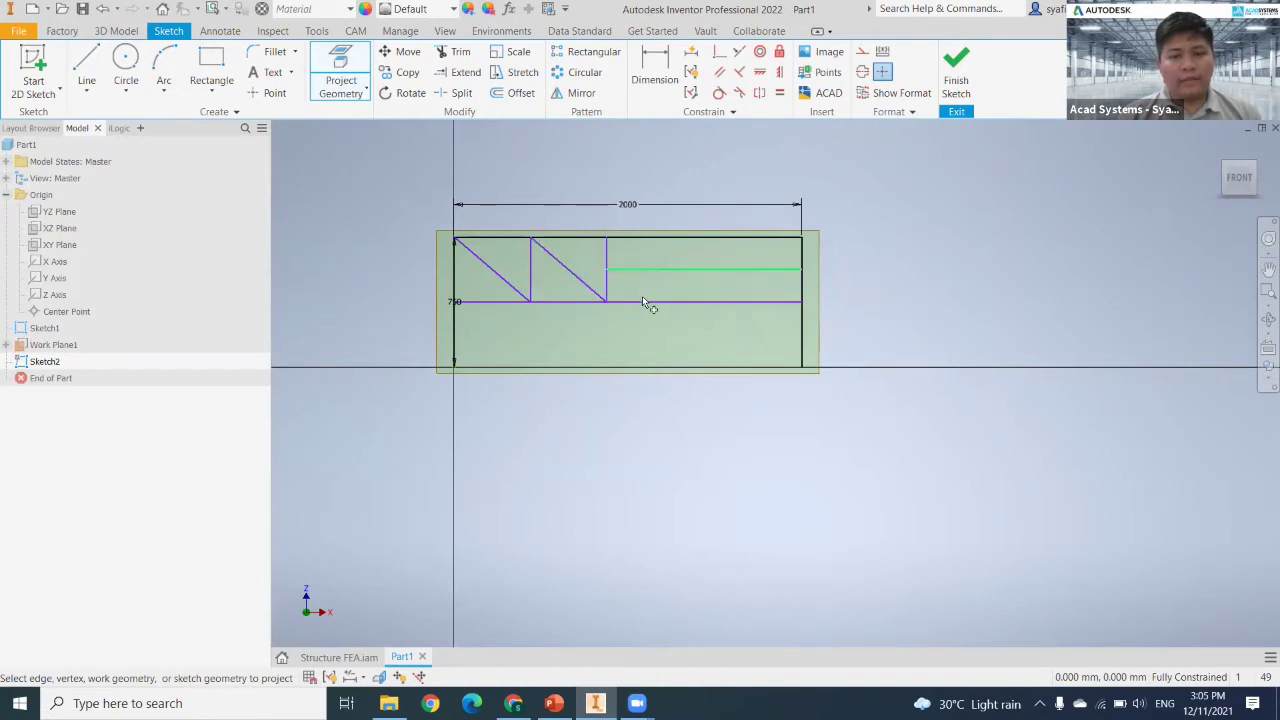
{"action": "mouse_move", "coordinate": [734, 417]}
{"action": "middle_mouse_down", "text": "shift"}
{"action": "mouse_move", "coordinate": [713, 413]}
{"action": "mouse_move", "coordinate": [735, 365]}
{"action": "middle_mouse_up", "text": "shift"}
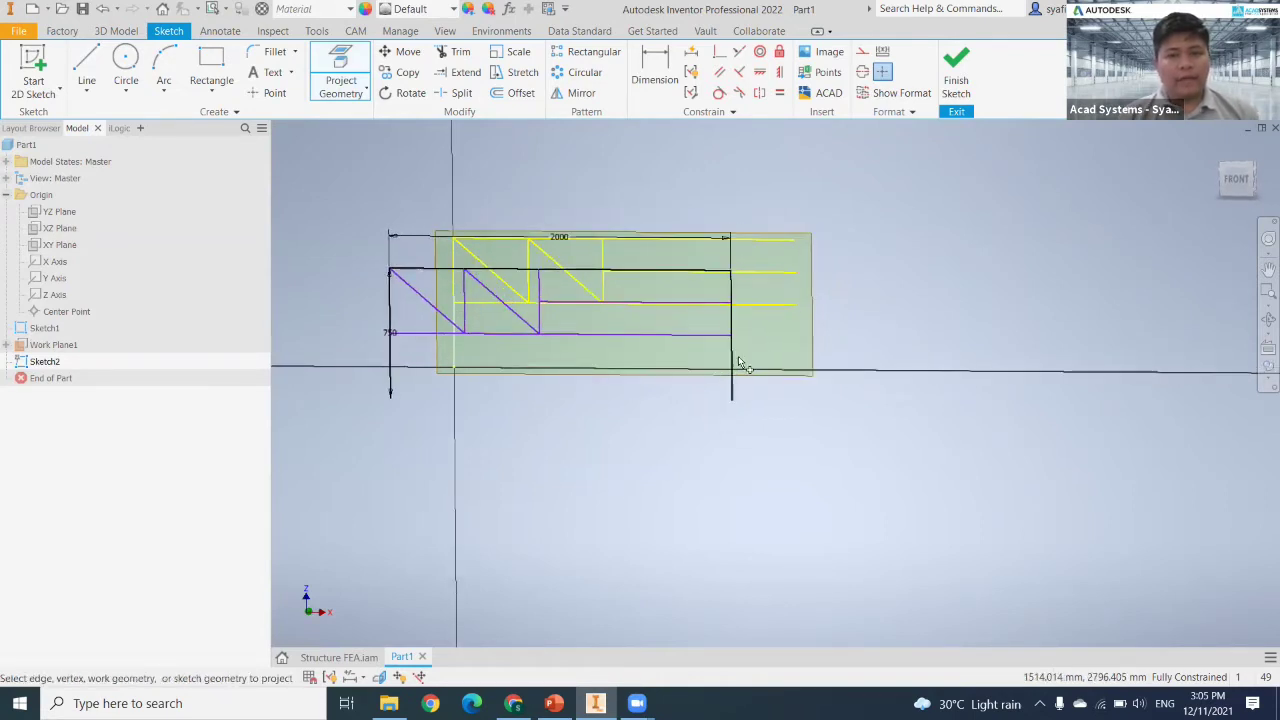
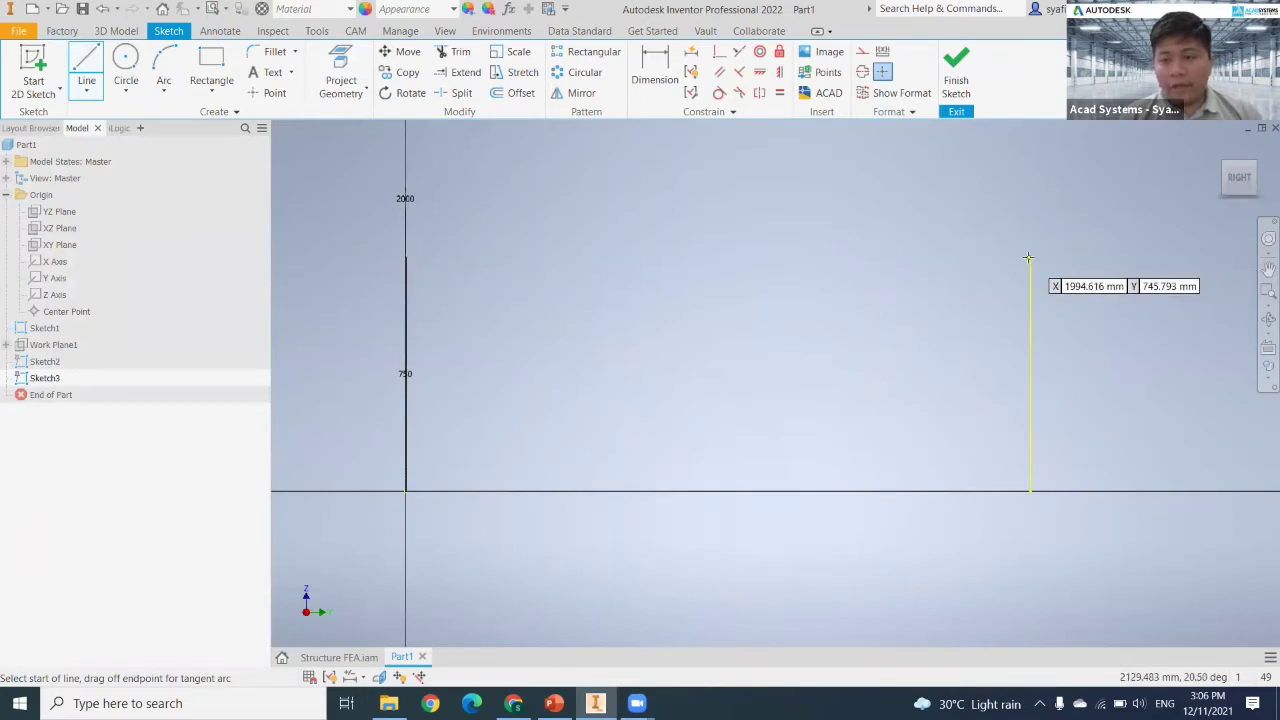
Step: Project the top corner of the first side frame's origin leg into the sketch that connects the two side frames
{"action": "key", "text": "Escape"}
{"action": "mouse_move", "coordinate": [676, 377]}
{"action": "middle_mouse_down", "text": "shift"}
{"action": "mouse_move", "coordinate": [705, 389]}
{"action": "mouse_move", "coordinate": [685, 350]}
{"action": "middle_mouse_up", "text": "shift"}
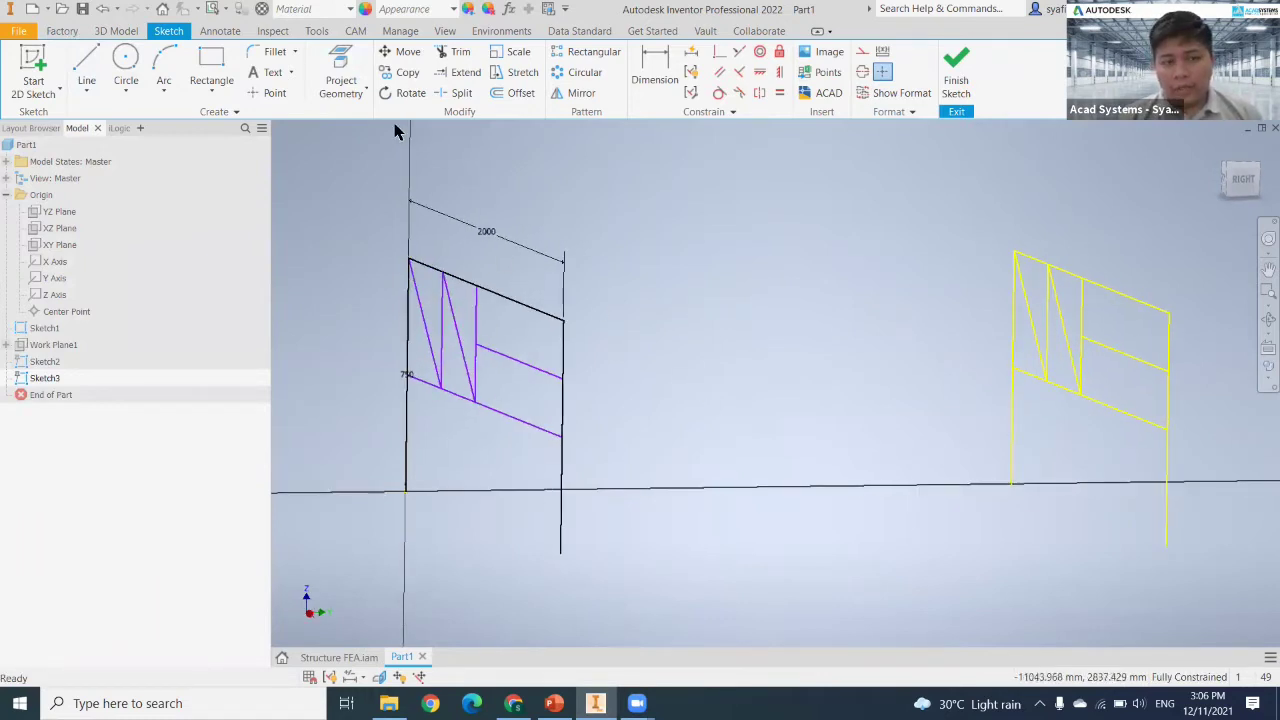
{"action": "left_click", "coordinate": [348, 85]}
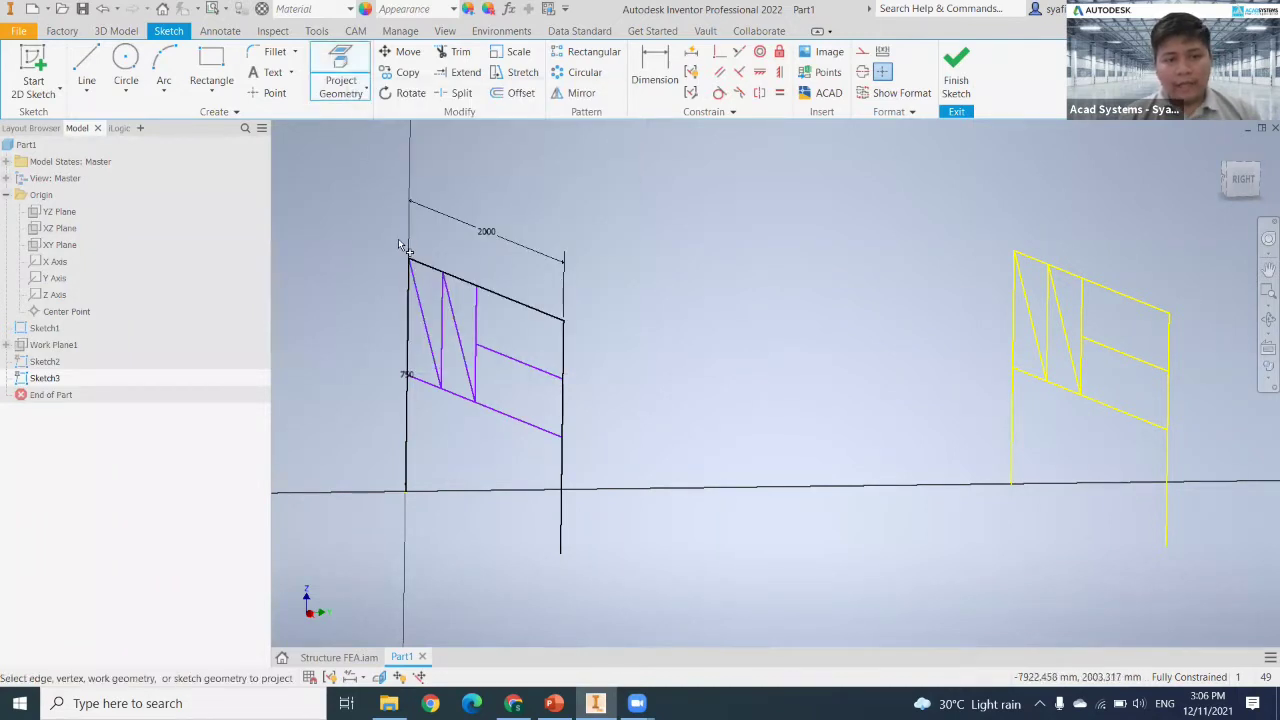
{"action": "left_click", "coordinate": [408, 261]}
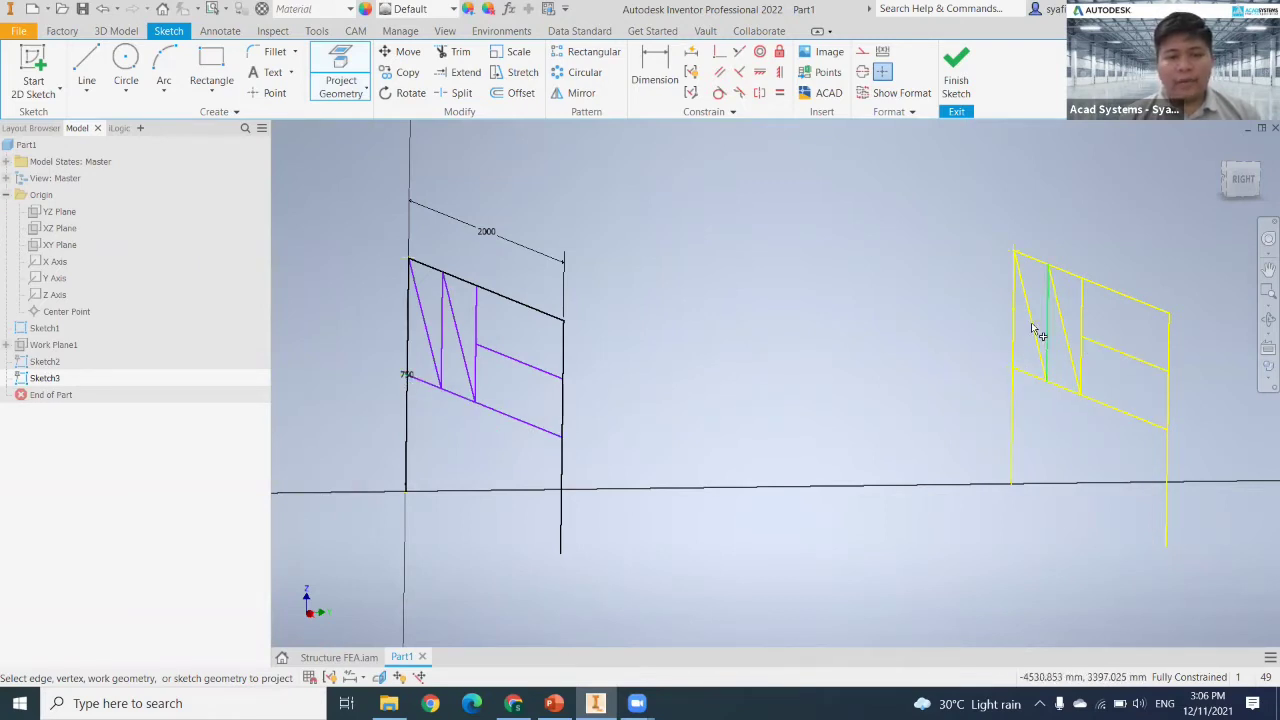
Step: Draw two lines joining the origin-side legs of both side frames, one between the top corners and one between the leg midpoints
{"action": "left_click", "coordinate": [86, 66]}
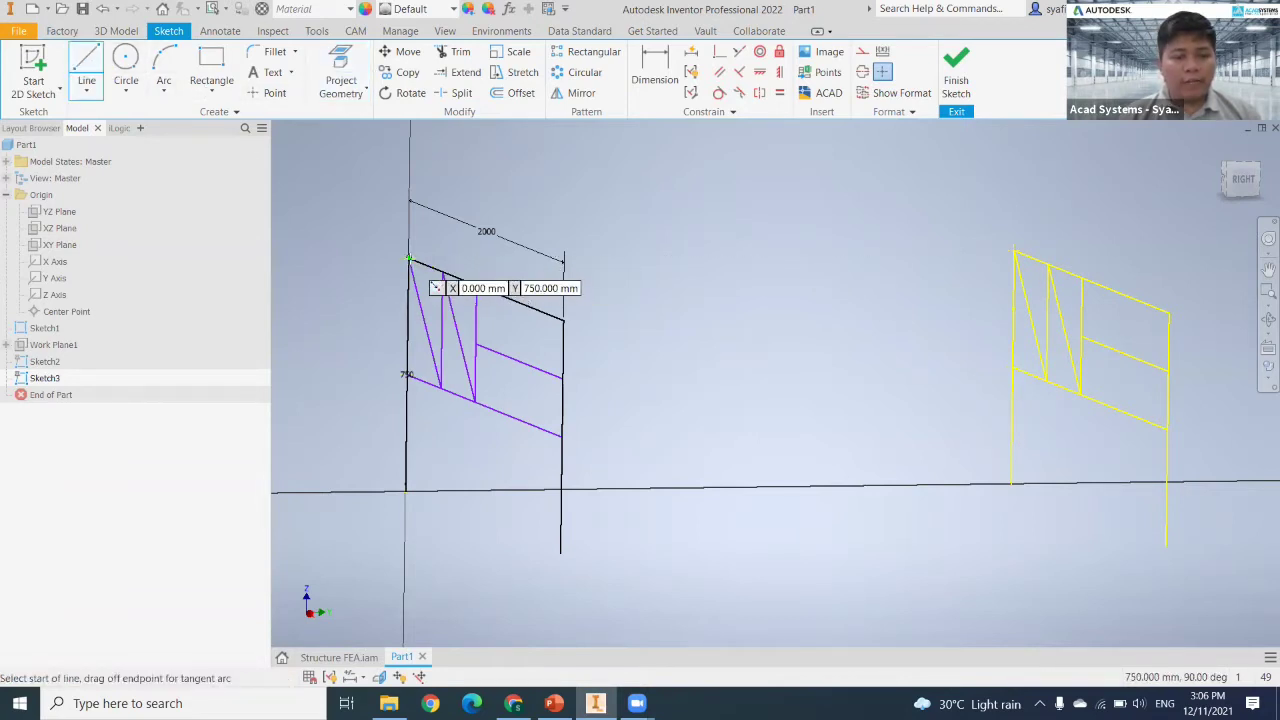
{"action": "left_click", "coordinate": [410, 260]}
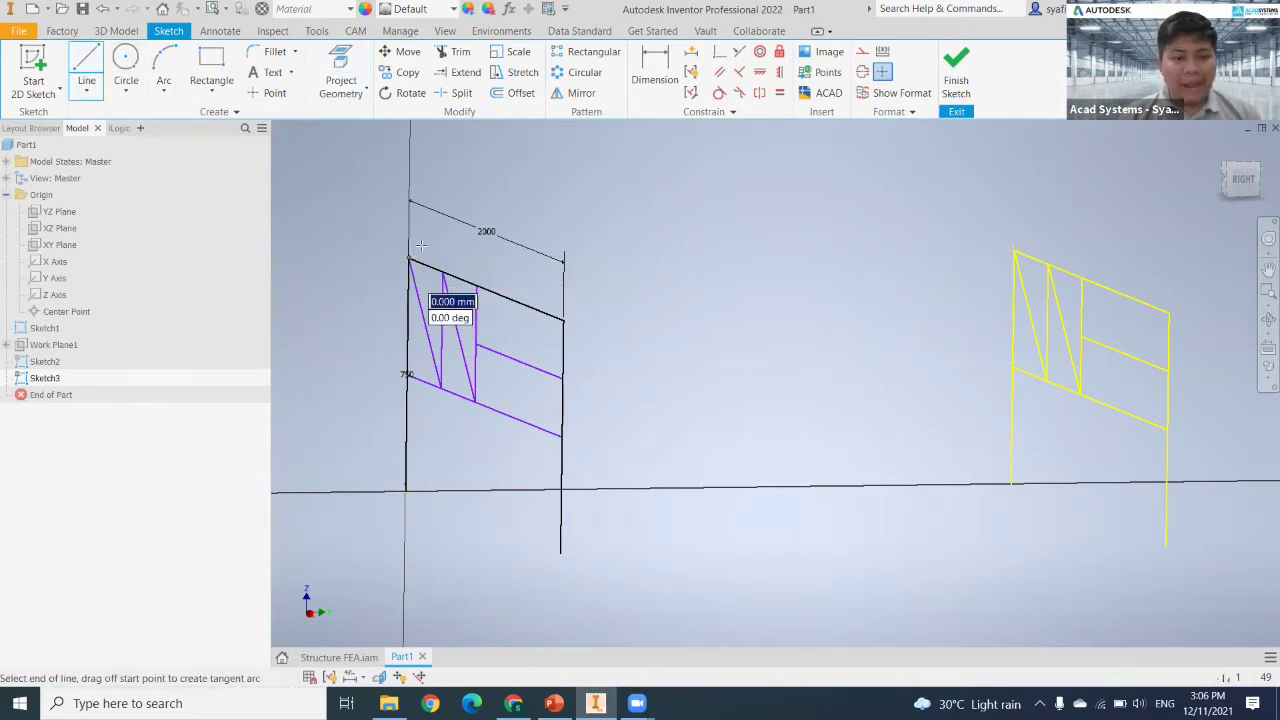
{"action": "left_click", "coordinate": [1014, 251]}
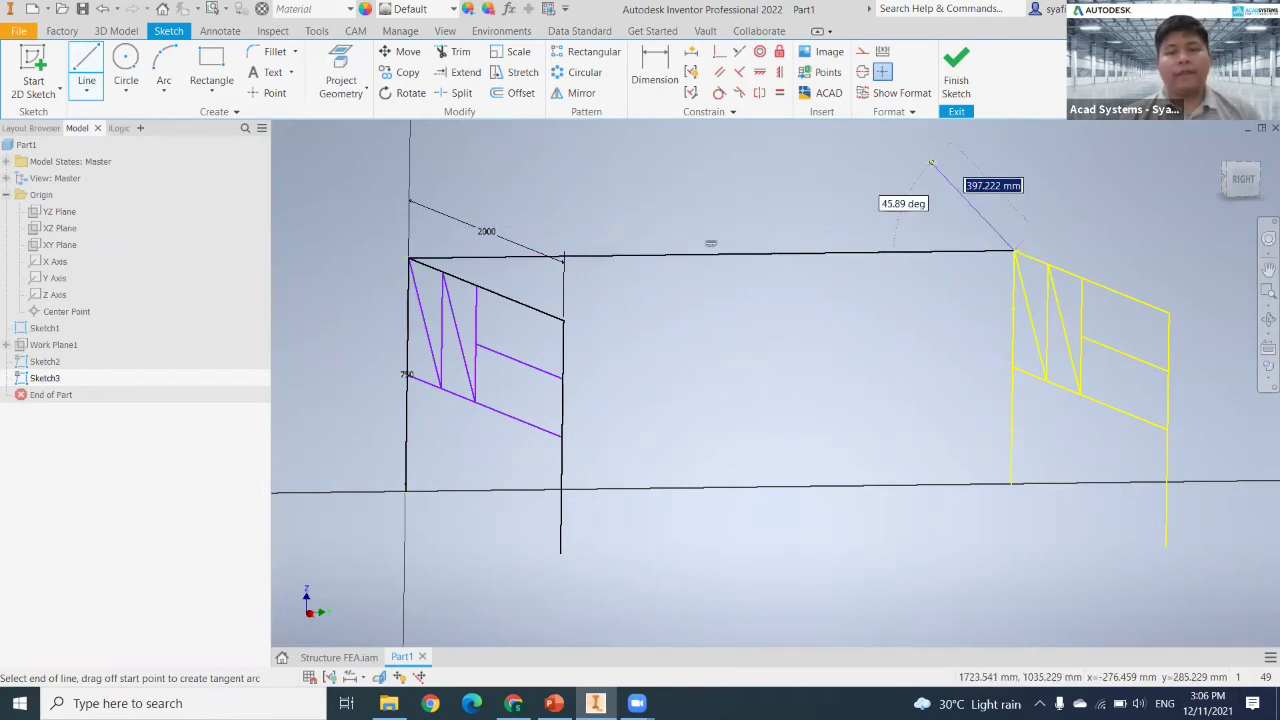
{"action": "key", "text": "Escape"}
{"action": "left_click", "coordinate": [97, 64]}
{"action": "left_click", "coordinate": [407, 375]}
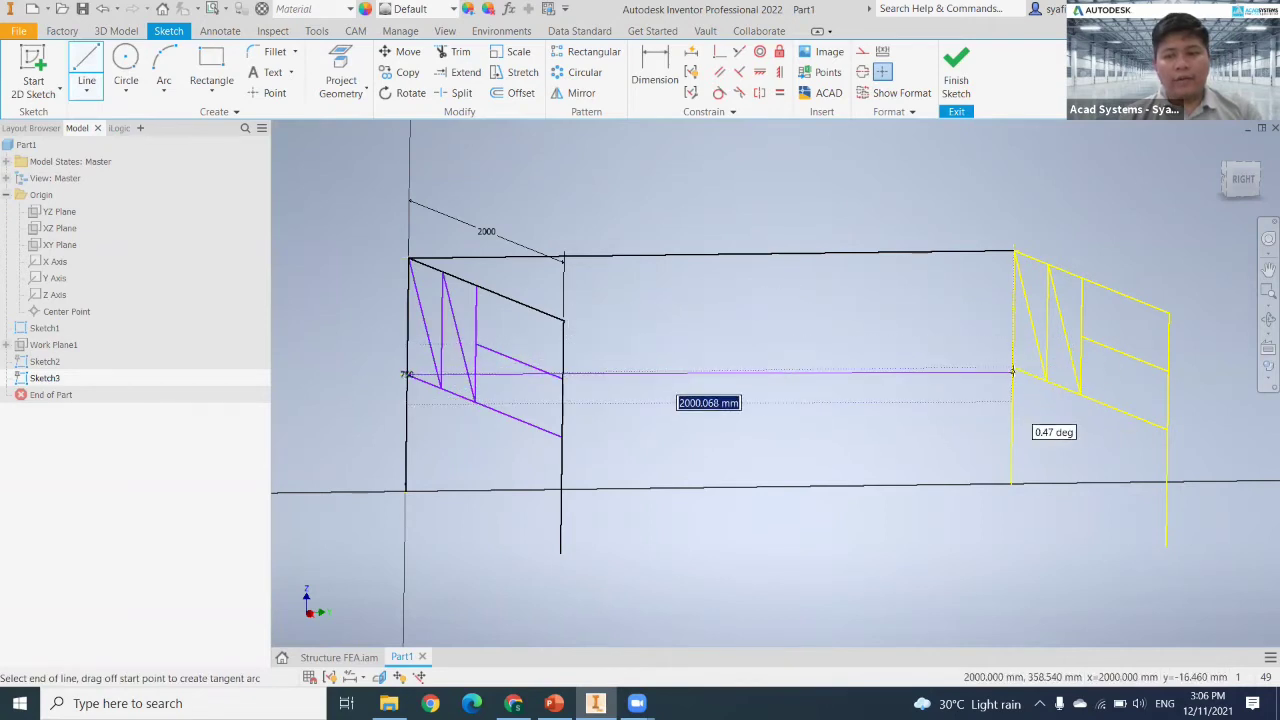
{"action": "left_click", "coordinate": [1013, 371]}
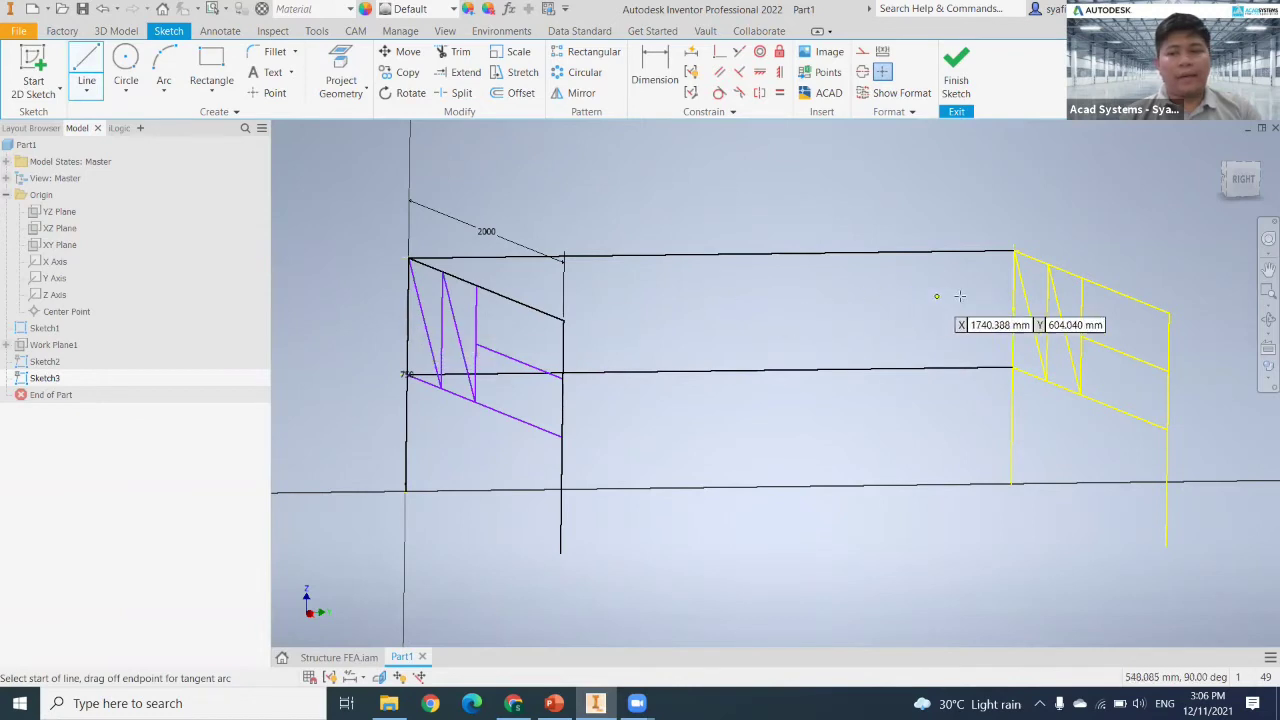
Step: Draw a third connecting line about halfway between the top and middle lines, and finish the sketch
{"action": "left_click", "coordinate": [1013, 307]}
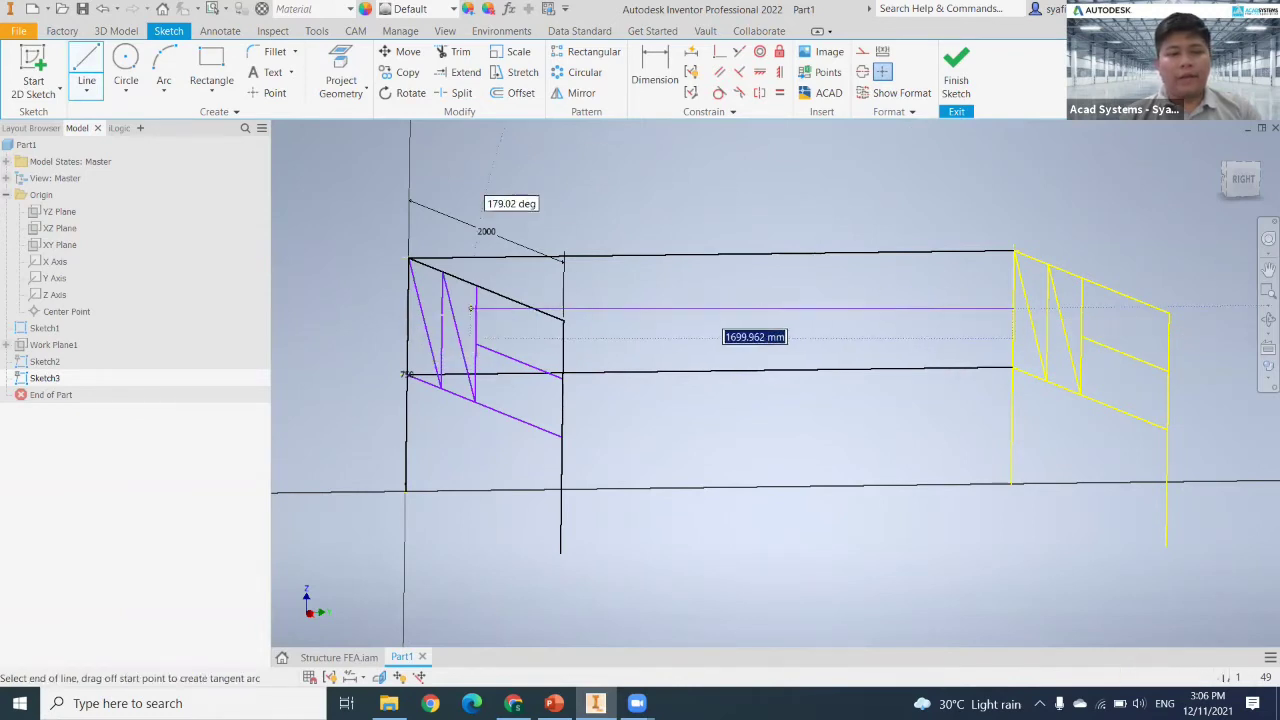
{"action": "left_click", "coordinate": [407, 317]}
{"action": "key", "text": "Escape"}
{"action": "scroll", "coordinate": [900, 423], "scroll_direction": "down", "scroll_amount": 3}
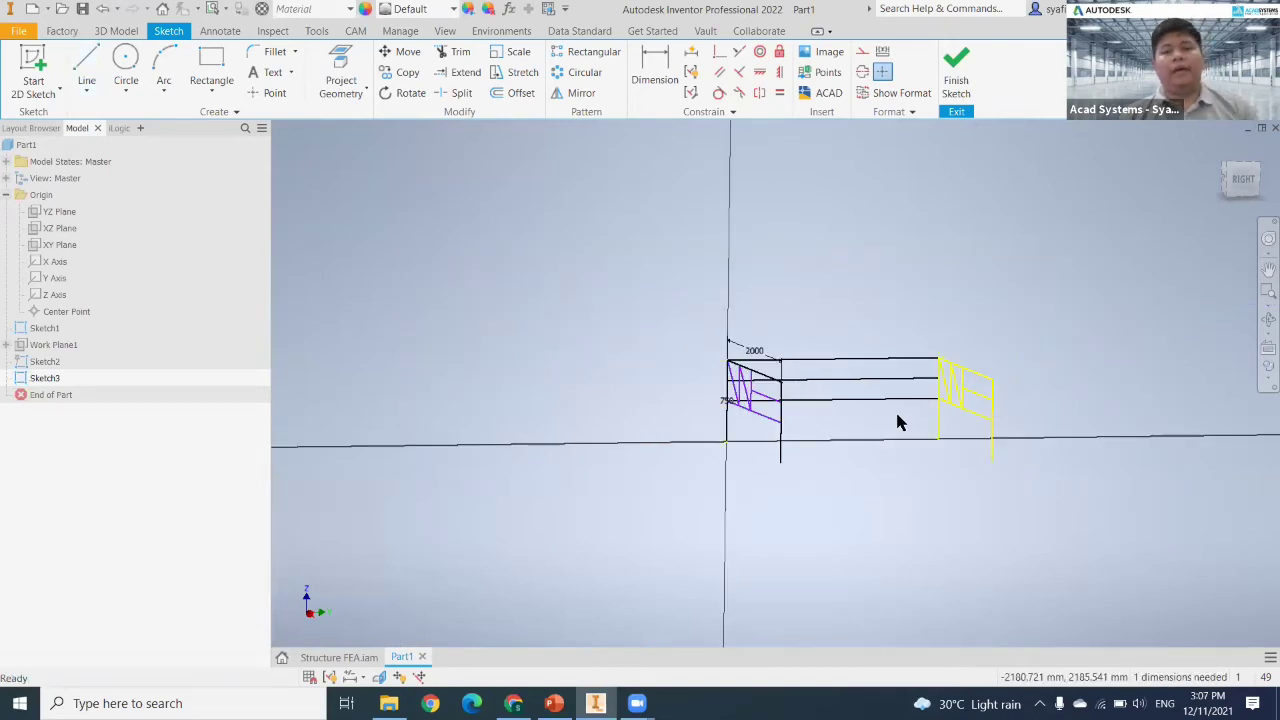
{"action": "key", "text": "ctrl+Return"}
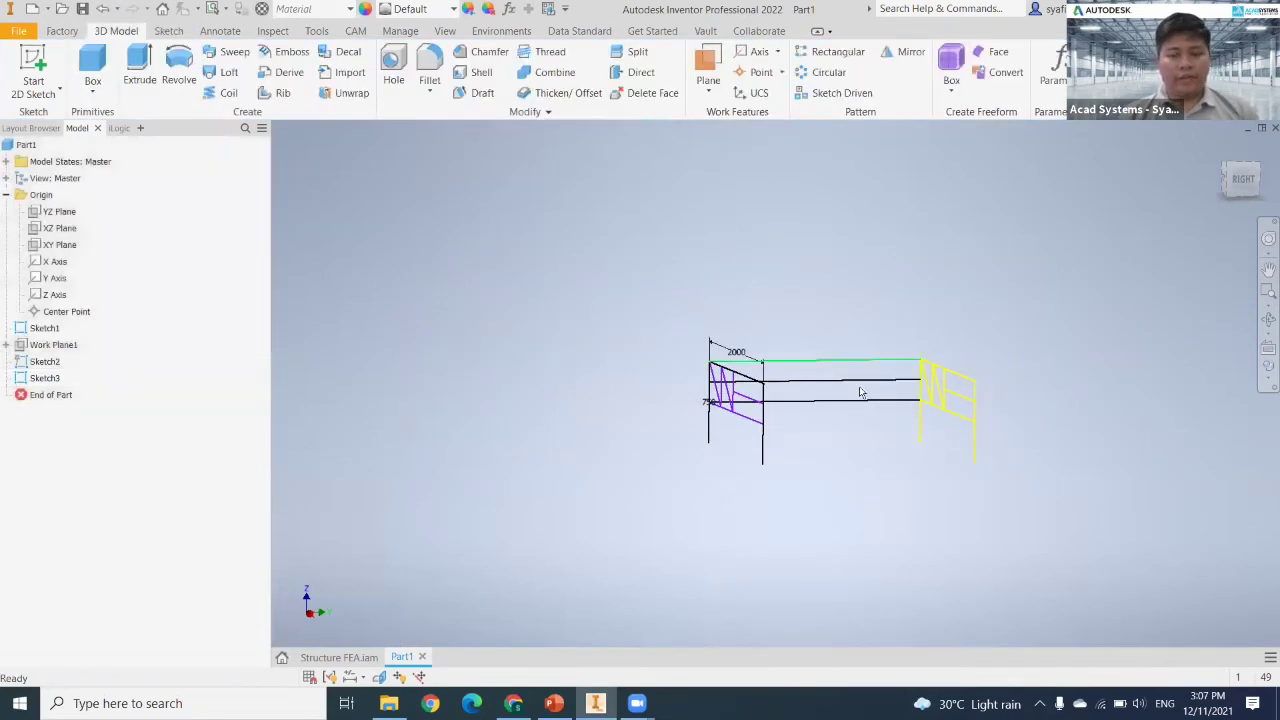
Step: Create a work plane parallel to the YZ plane through the top corner of the rear side frame's far leg
{"action": "mouse_move", "coordinate": [859, 421]}
{"action": "middle_mouse_down", "text": "shift"}
{"action": "mouse_move", "coordinate": [910, 440]}
{"action": "mouse_move", "coordinate": [760, 383]}
{"action": "mouse_move", "coordinate": [814, 397]}
{"action": "mouse_move", "coordinate": [777, 371]}
{"action": "mouse_move", "coordinate": [752, 393]}
{"action": "middle_mouse_up", "text": "shift"}
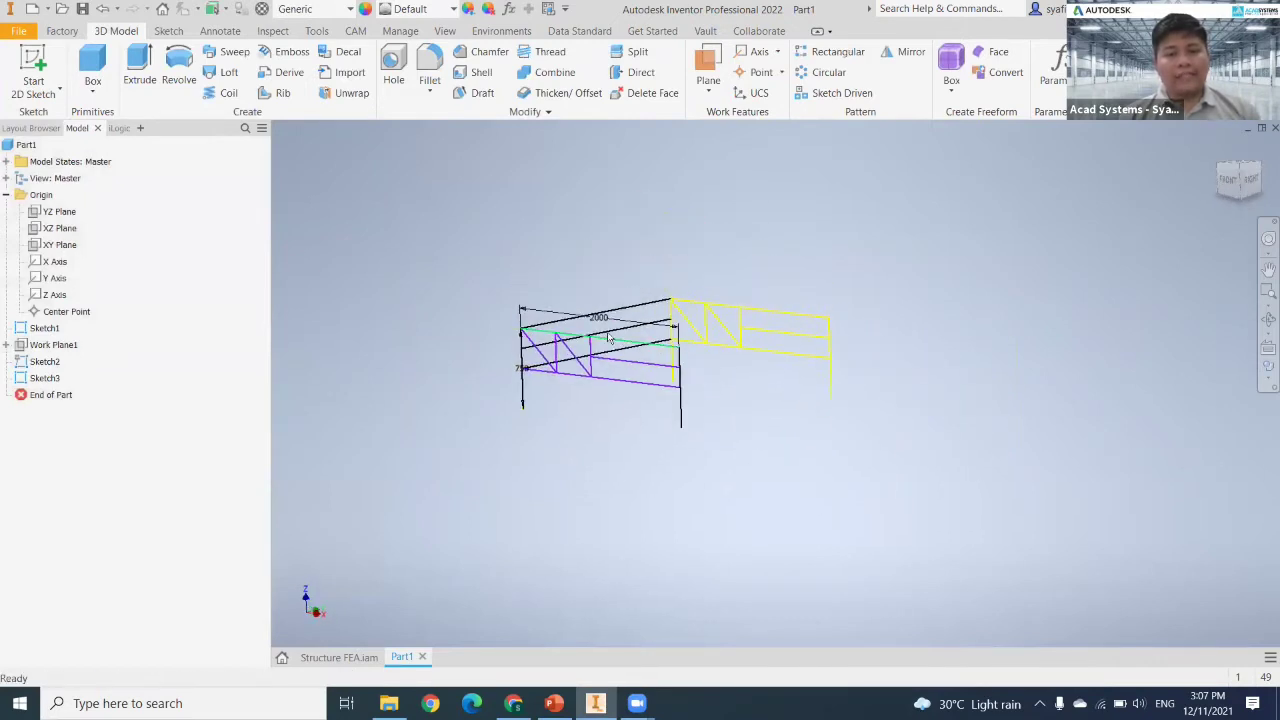
{"action": "scroll", "coordinate": [687, 287], "scroll_direction": "up", "scroll_amount": 3}
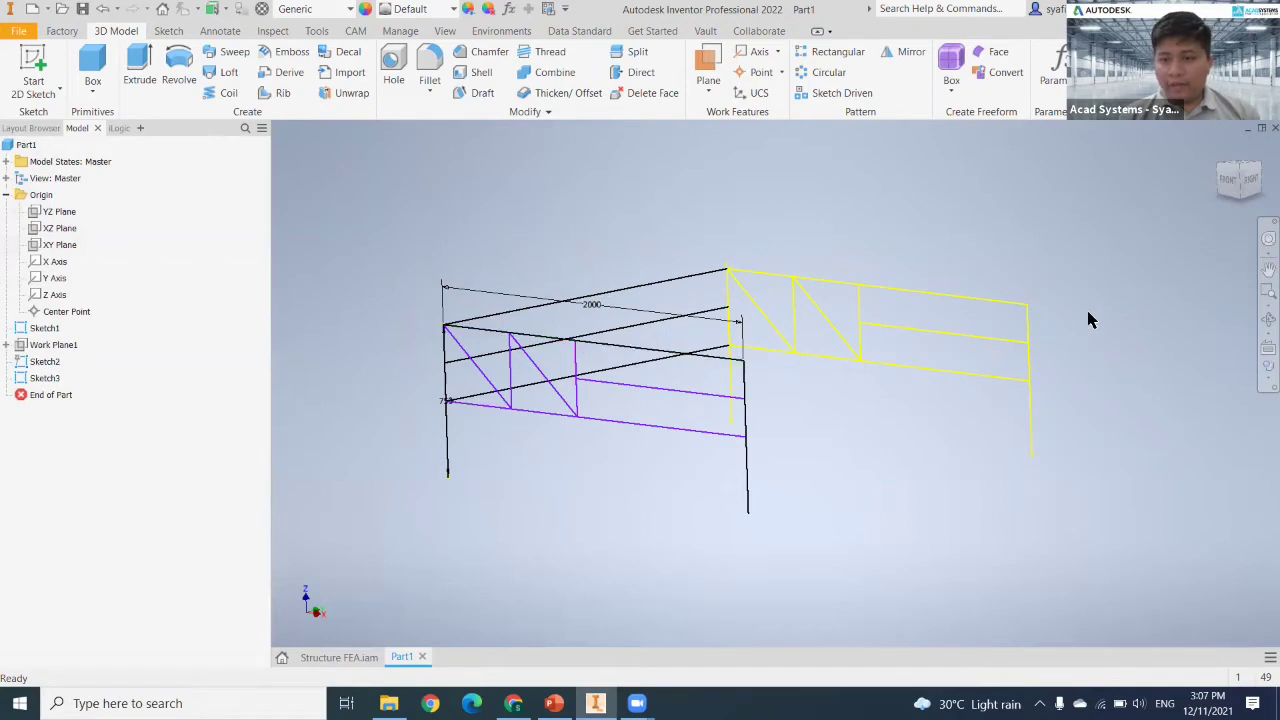
{"action": "left_click", "coordinate": [707, 68]}
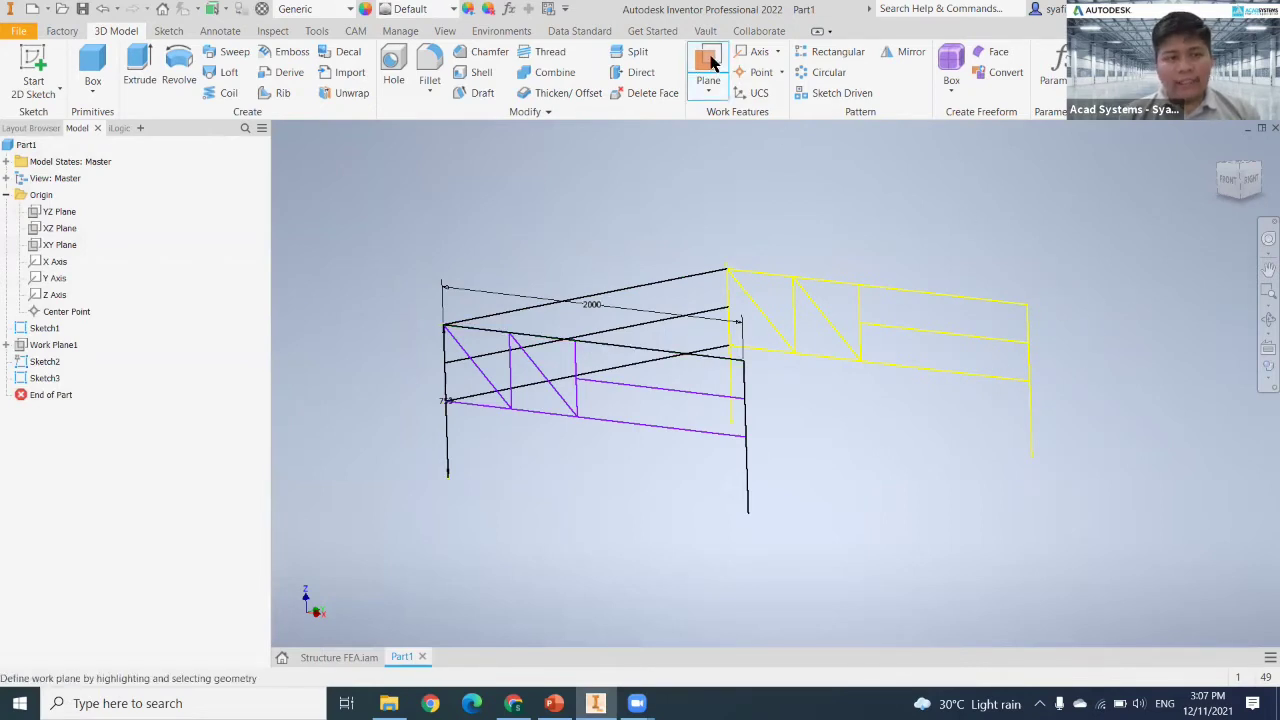
{"action": "left_click", "coordinate": [60, 213]}
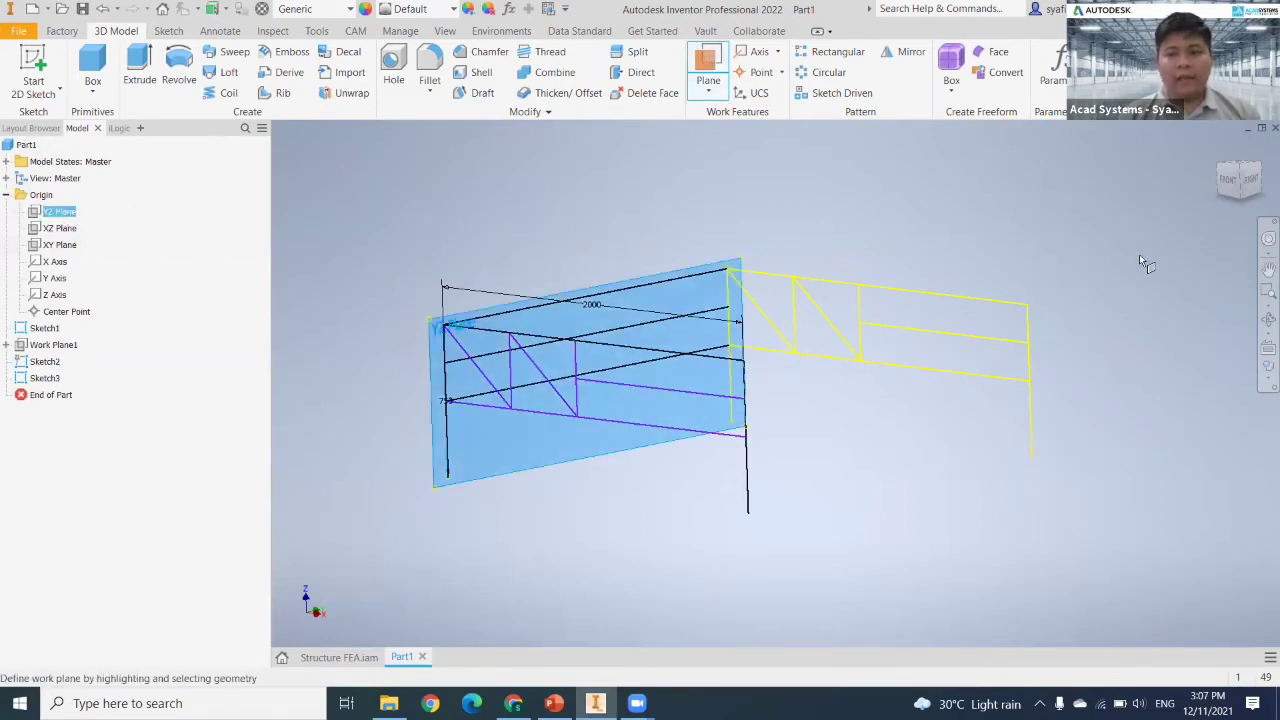
{"action": "left_click", "coordinate": [1033, 311]}
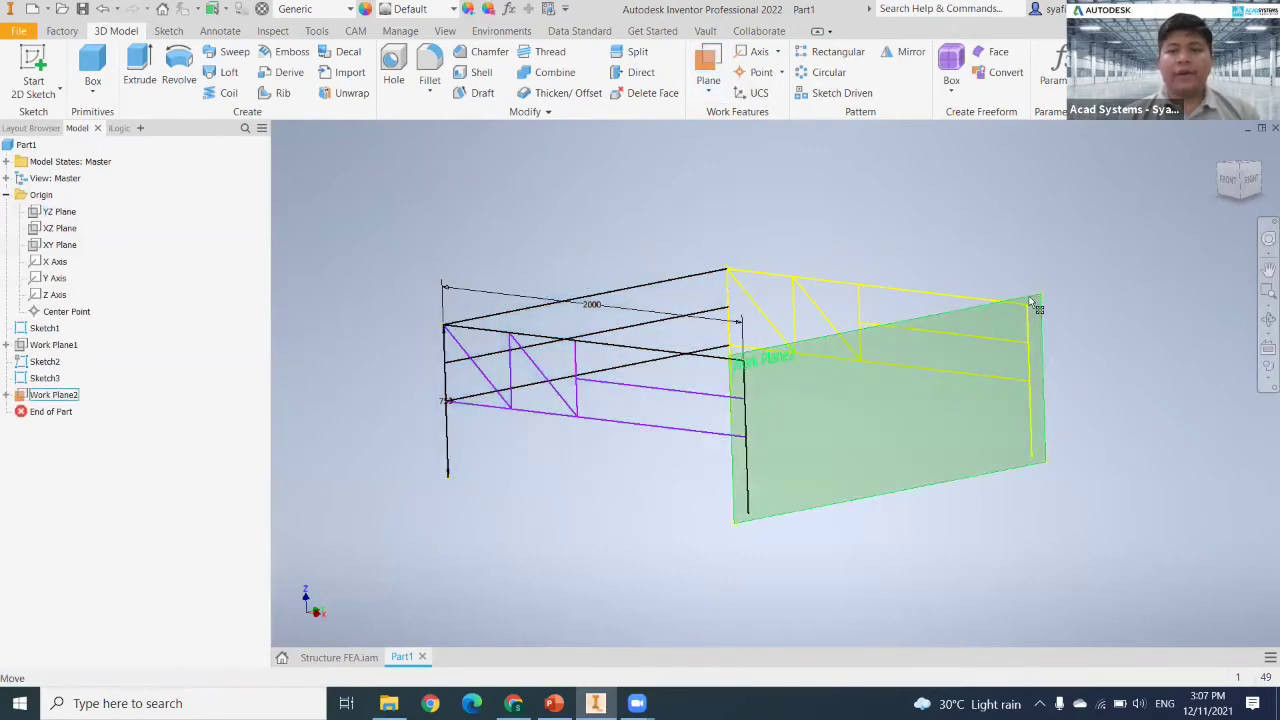
Step: Sketch on the new work plane, project the three connecting lines of the opposite side onto it, and finish the sketch
{"action": "right_click", "coordinate": [1034, 306]}
{"action": "left_click", "coordinate": [1028, 339]}
{"action": "middle_click_drag", "start_coordinate": [900, 414], "coordinate": [730, 458]}
{"action": "left_click", "coordinate": [344, 74]}
{"action": "left_click", "coordinate": [730, 276]}
{"action": "left_click", "coordinate": [726, 312]}
{"action": "left_click", "coordinate": [726, 351]}
{"action": "middle_click_drag", "start_coordinate": [549, 351], "coordinate": [593, 363], "text": "shift"}
{"action": "left_click", "coordinate": [967, 72]}
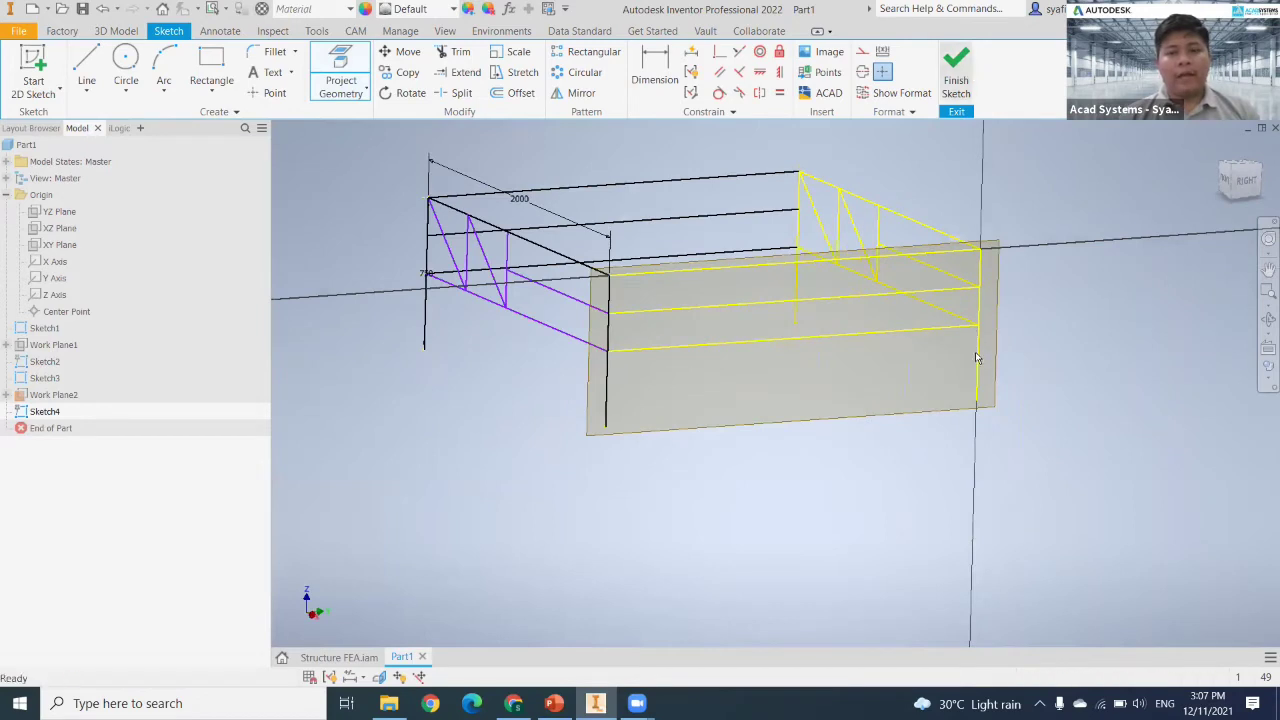
Step: Hide the work plane that runs through the far legs of the two side frames
{"action": "right_click", "coordinate": [927, 410]}
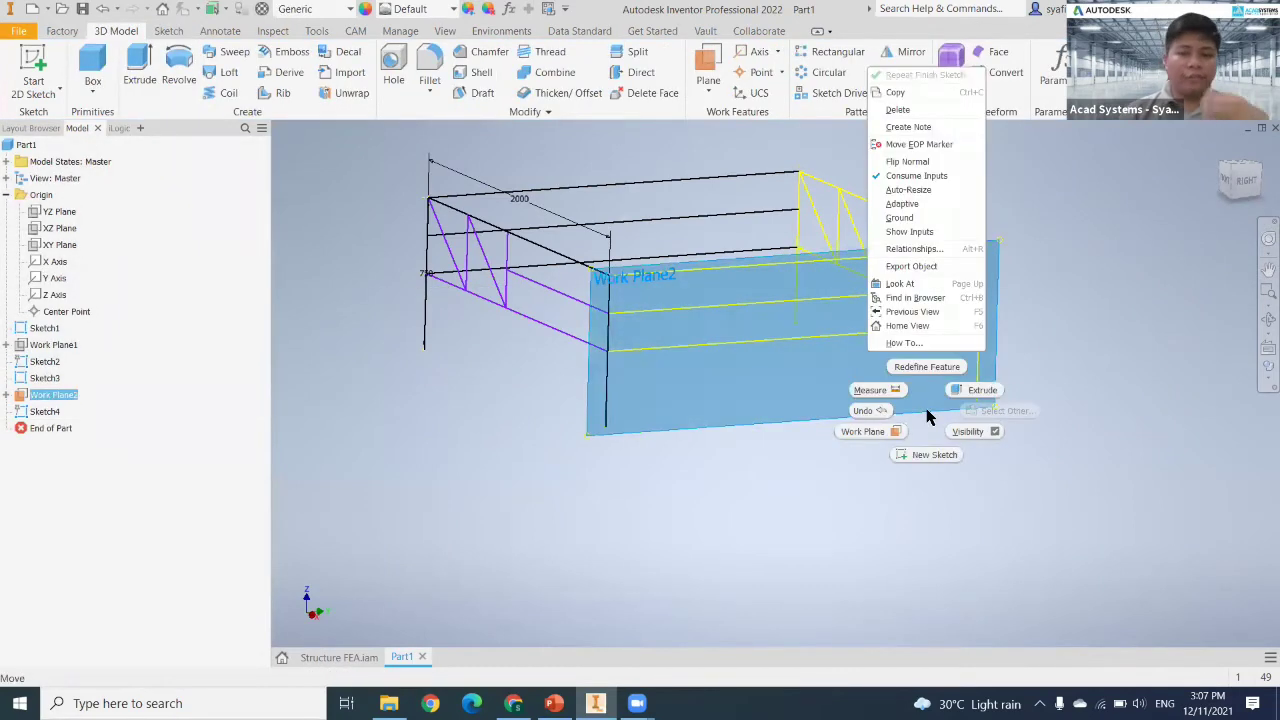
{"action": "left_click", "coordinate": [988, 432]}
{"action": "middle_click_drag", "start_coordinate": [851, 441], "coordinate": [862, 169], "text": "shift"}
{"action": "middle_click_drag", "start_coordinate": [934, 386], "coordinate": [954, 424]}
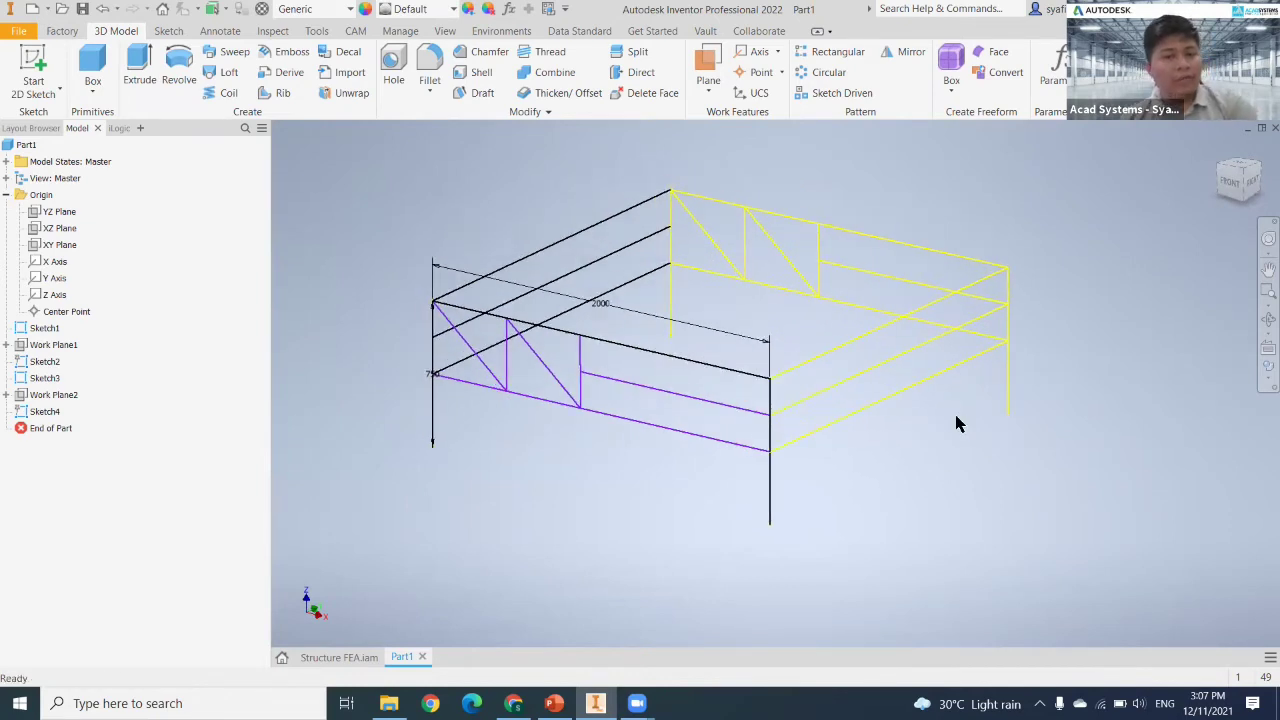
{"action": "mouse_move", "coordinate": [955, 422]}
{"action": "middle_mouse_down"}
{"action": "mouse_move", "coordinate": [975, 414]}
{"action": "mouse_move", "coordinate": [973, 427]}
{"action": "middle_mouse_up"}
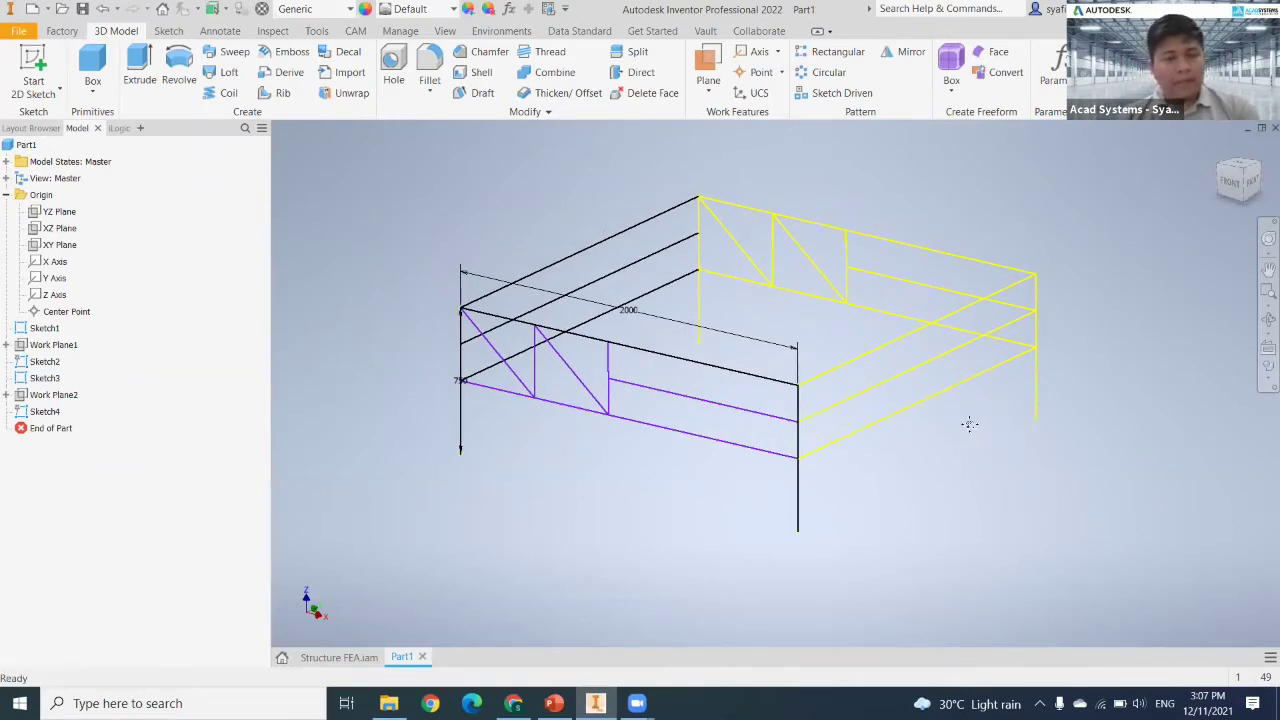
{"action": "middle_click_drag", "start_coordinate": [970, 422], "coordinate": [964, 432]}
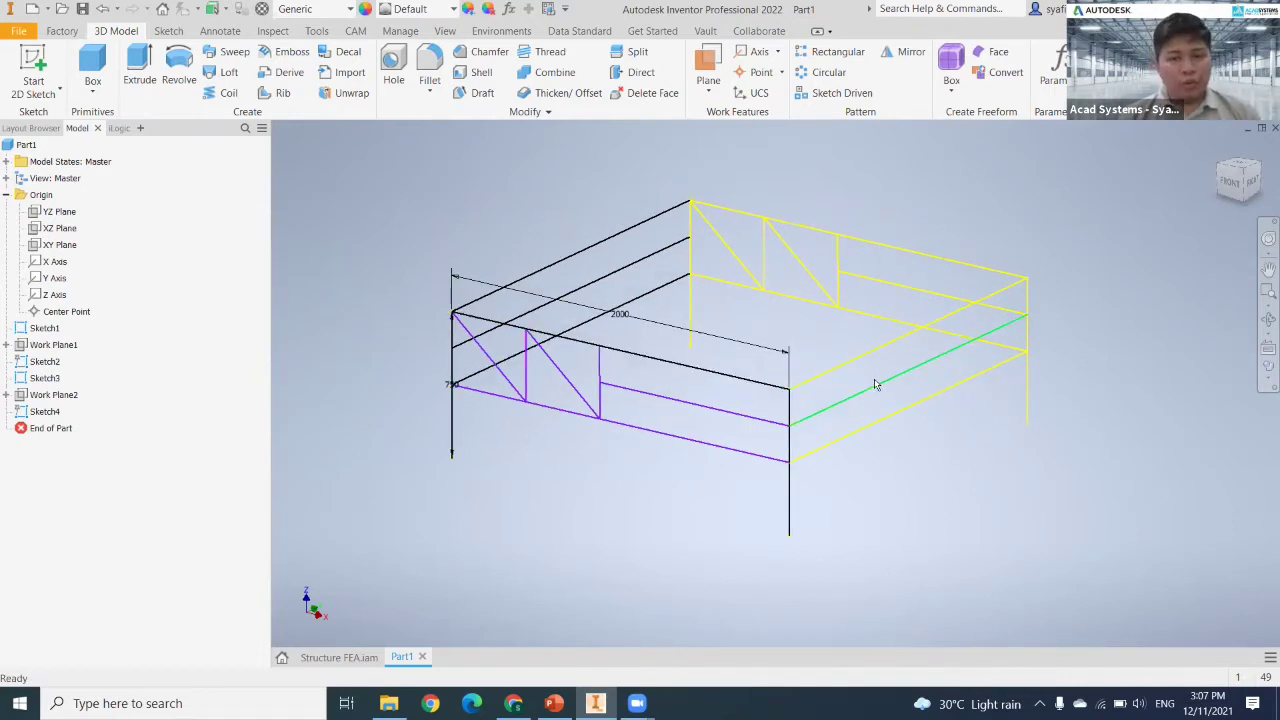
{"action": "middle_click_drag", "start_coordinate": [980, 424], "coordinate": [994, 424]}
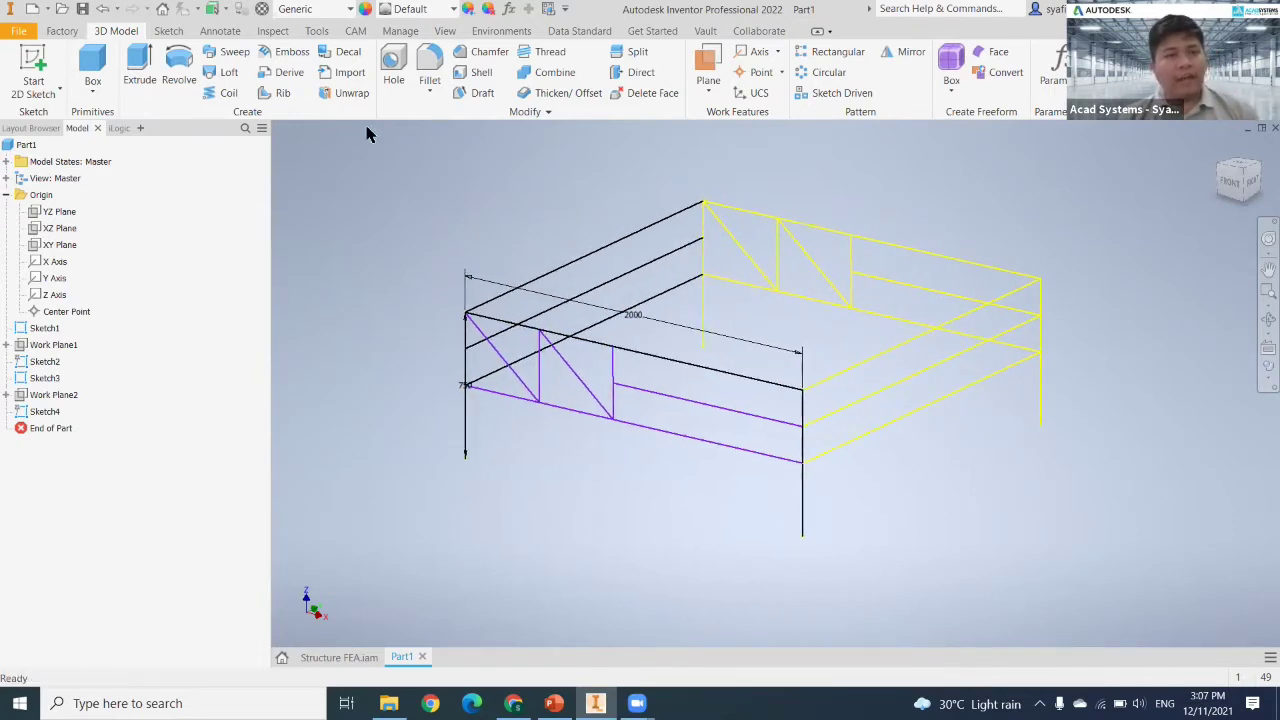
Step: Save the part as Structure Frame in the Platform FEA folder, declining the Vault login
{"action": "left_click", "coordinate": [84, 10]}
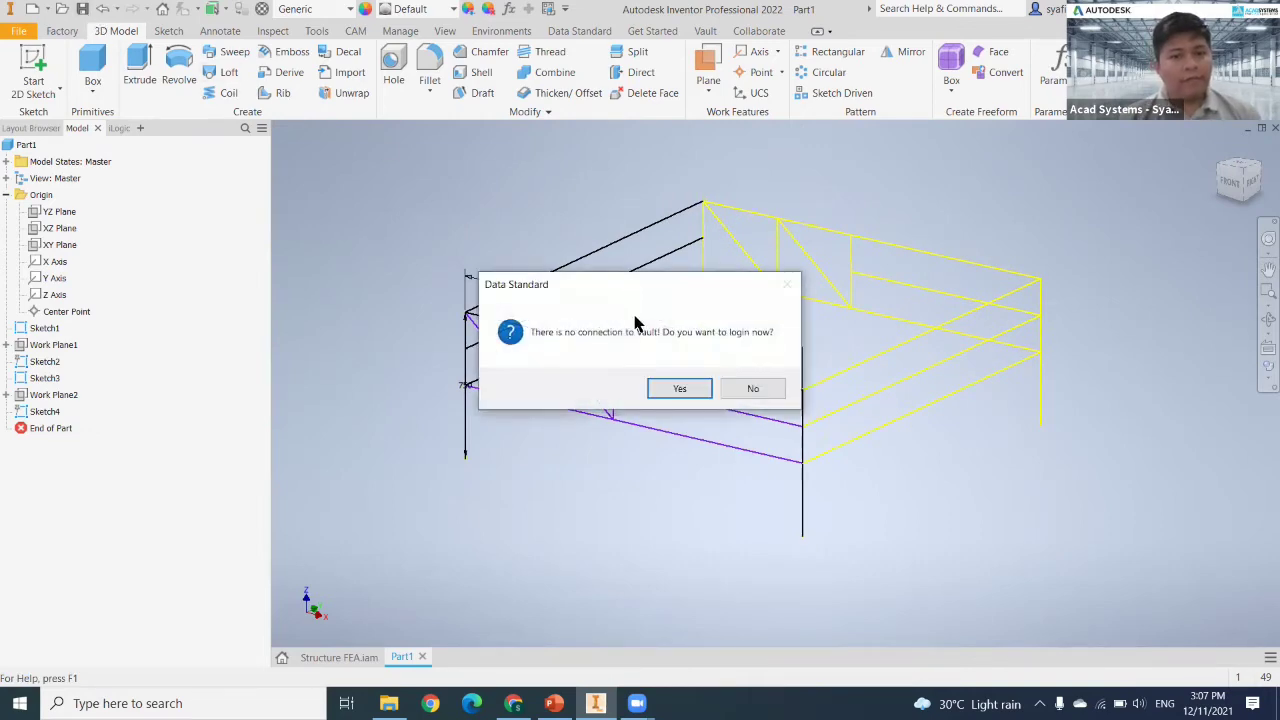
{"action": "left_click", "coordinate": [766, 392]}
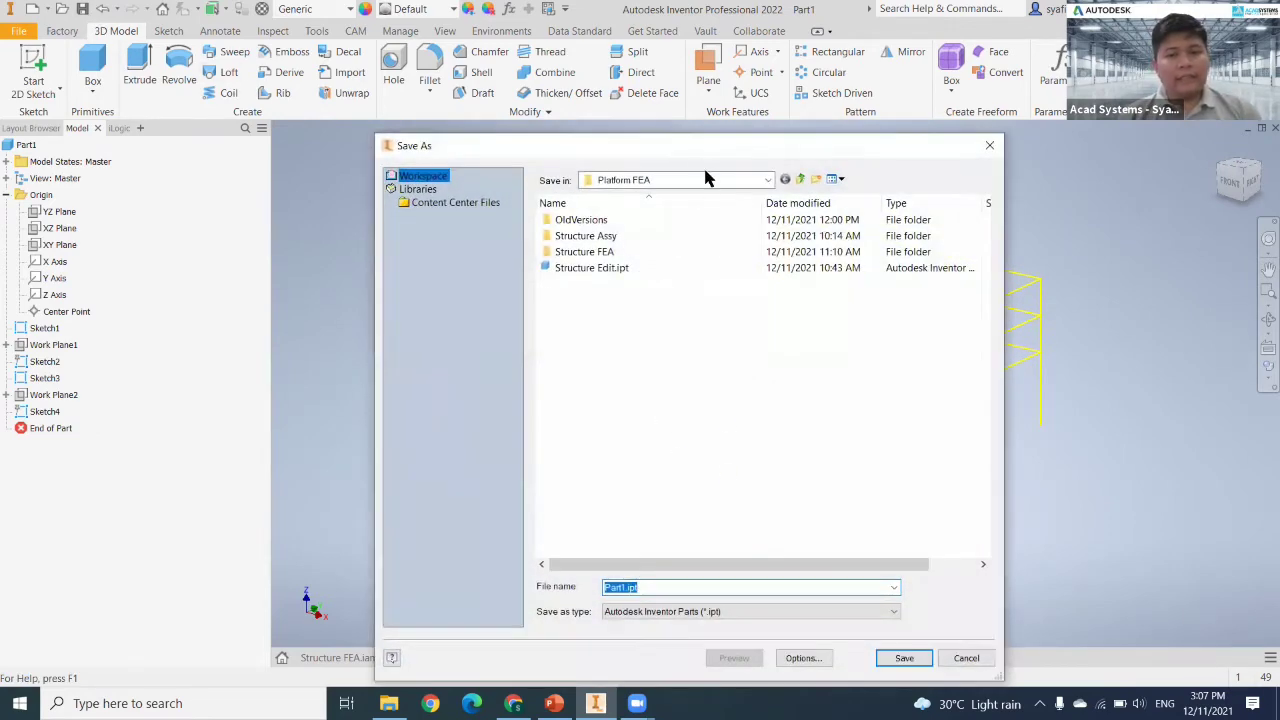
{"action": "type", "text": "S"}
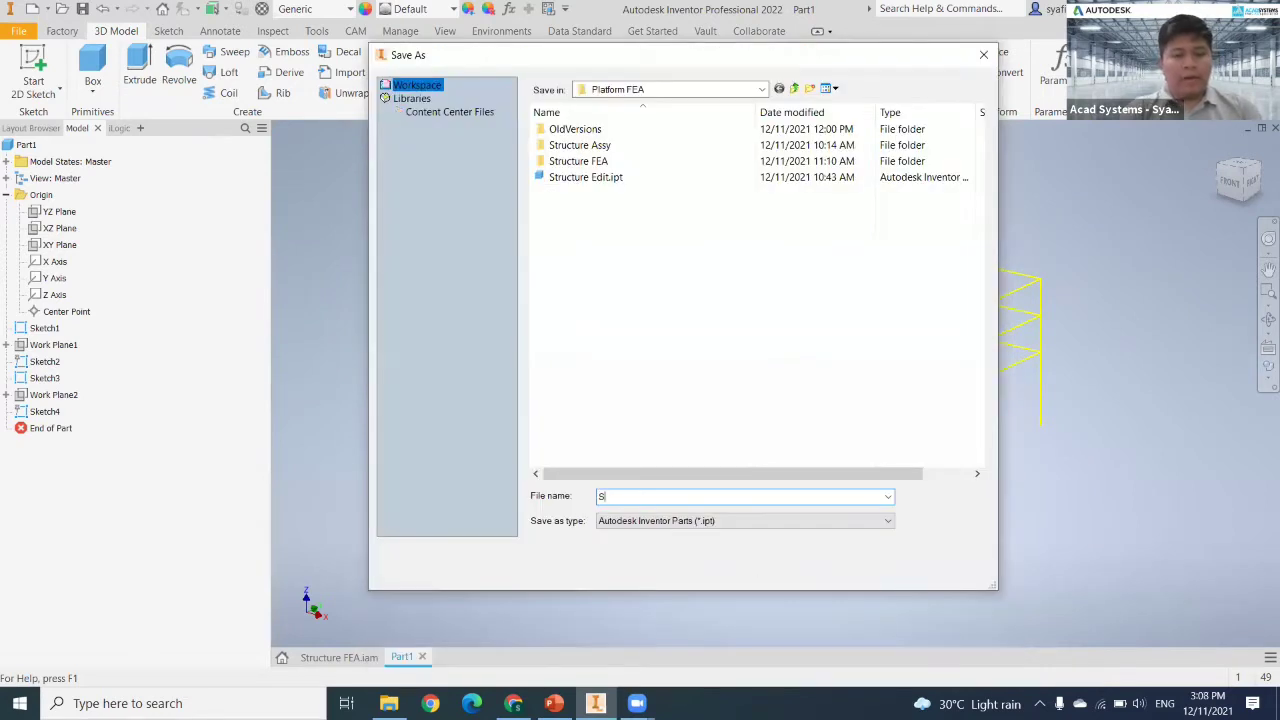
{"action": "type", "text": "tructure"}
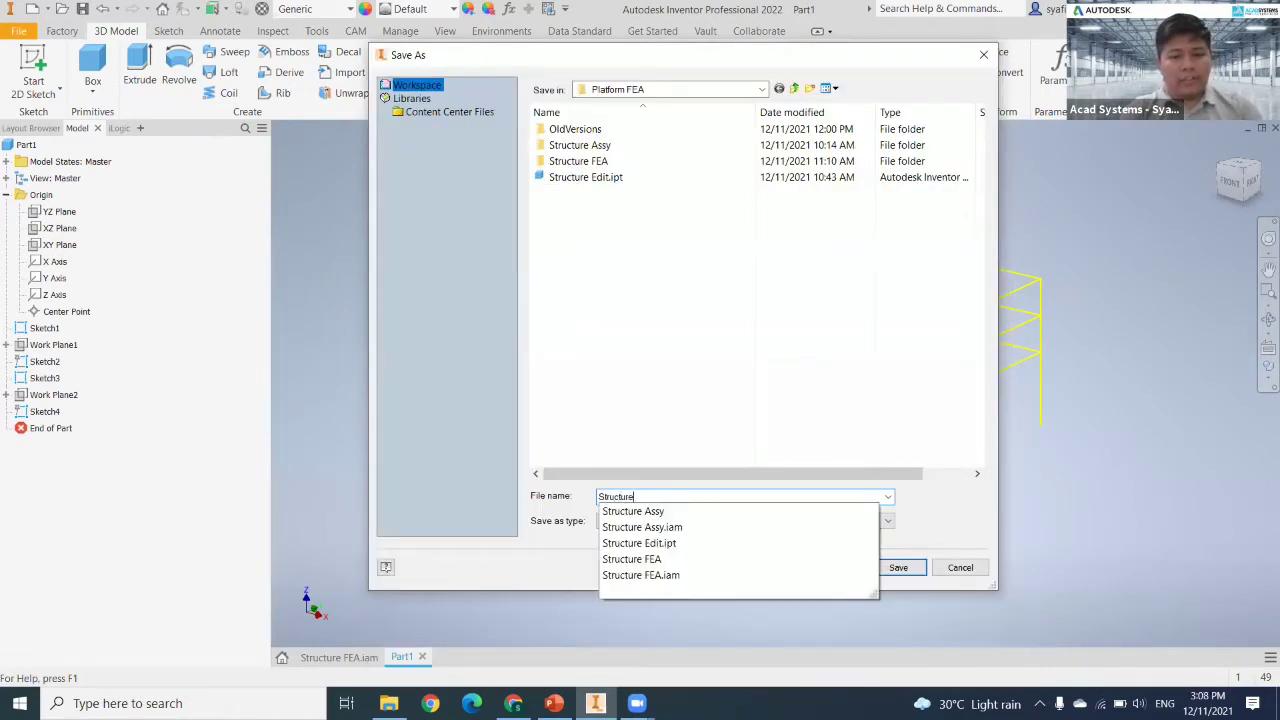
{"action": "type", "text": " Frame"}
{"action": "key", "text": "Return"}
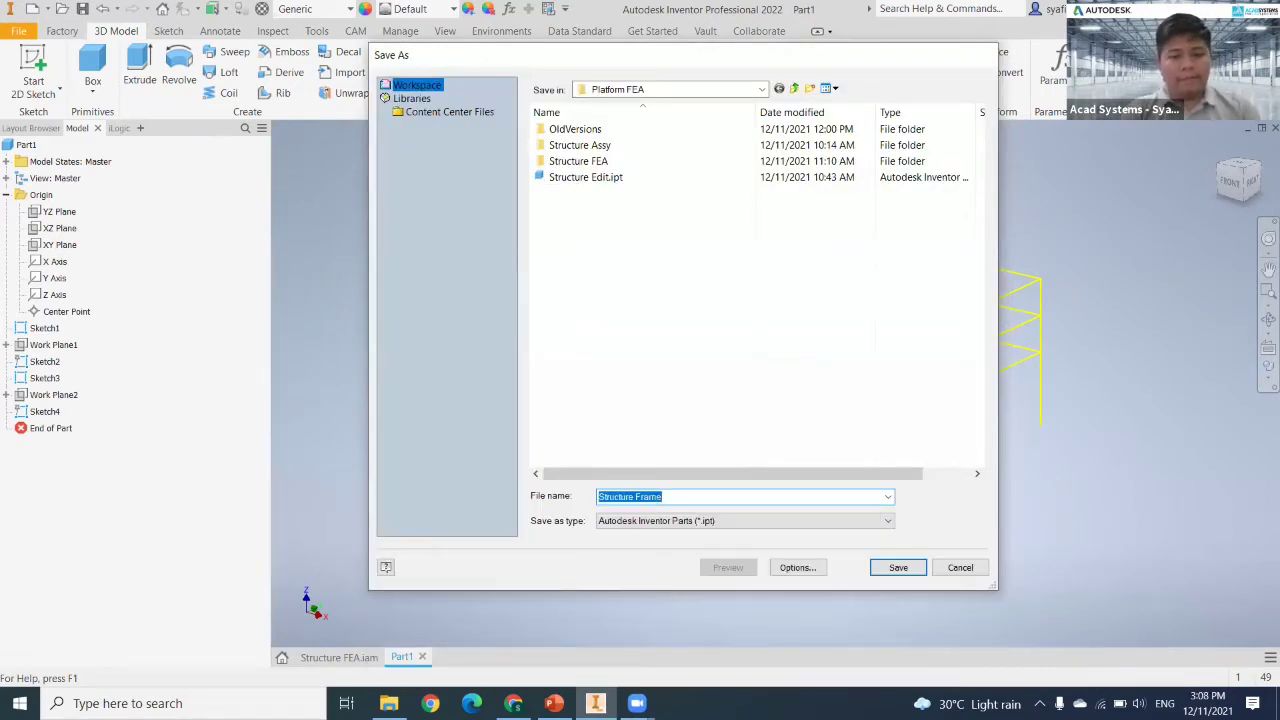
Step: Create a new assembly from the metric Standard (mm).iam template
{"action": "left_click", "coordinate": [33, 9]}
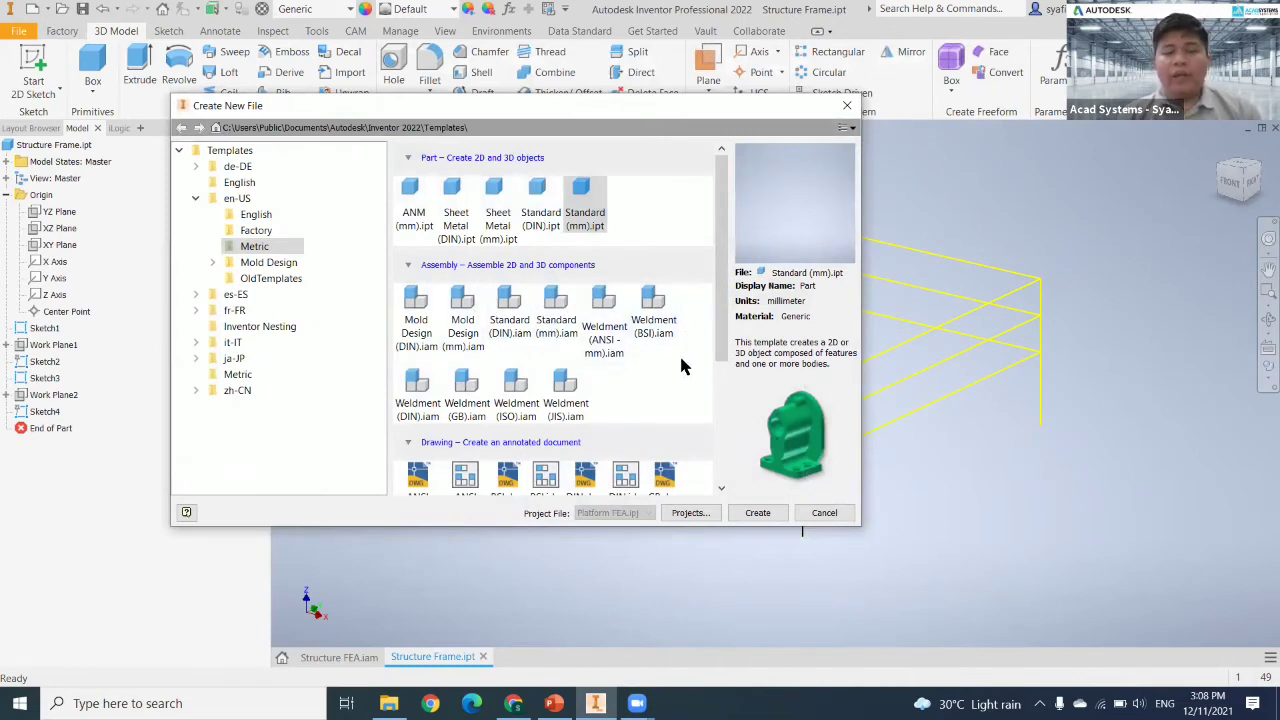
{"action": "left_click", "coordinate": [547, 331]}
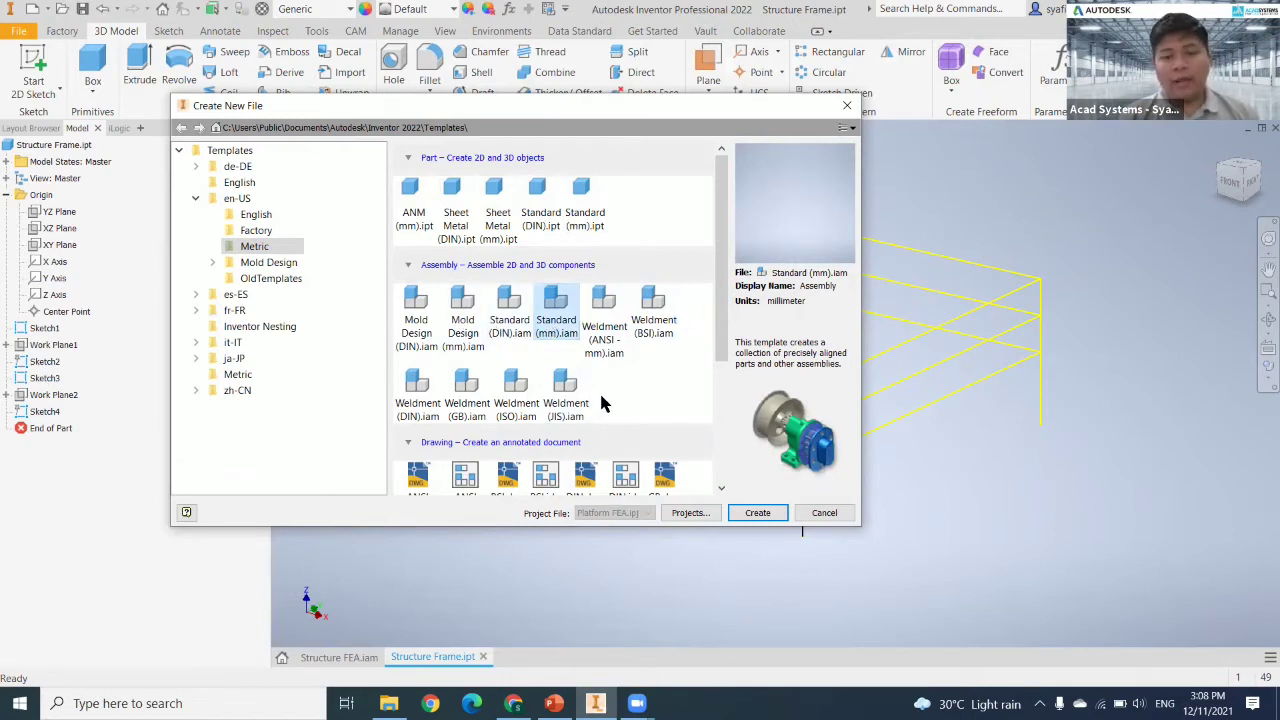
{"action": "left_click", "coordinate": [758, 513]}
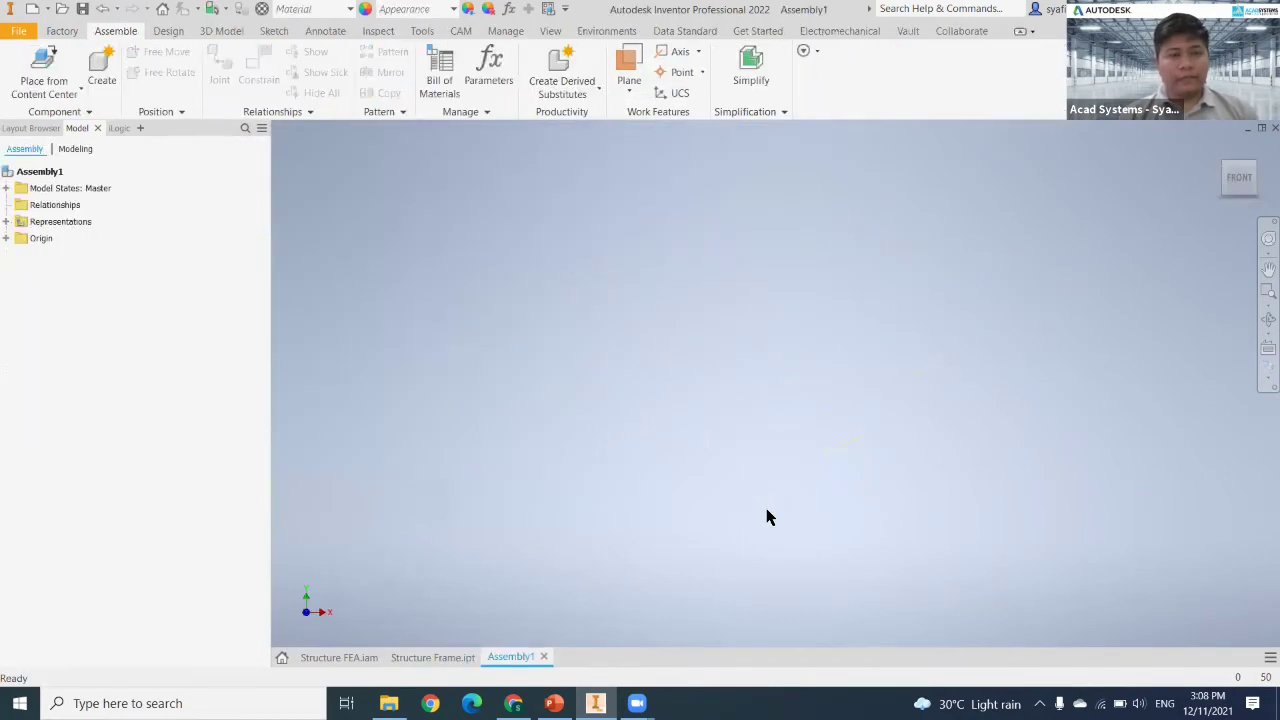
Step: Place one instance of Structure Frame.ipt from the Platform FEA folder in the assembly
{"action": "left_click", "coordinate": [75, 94]}
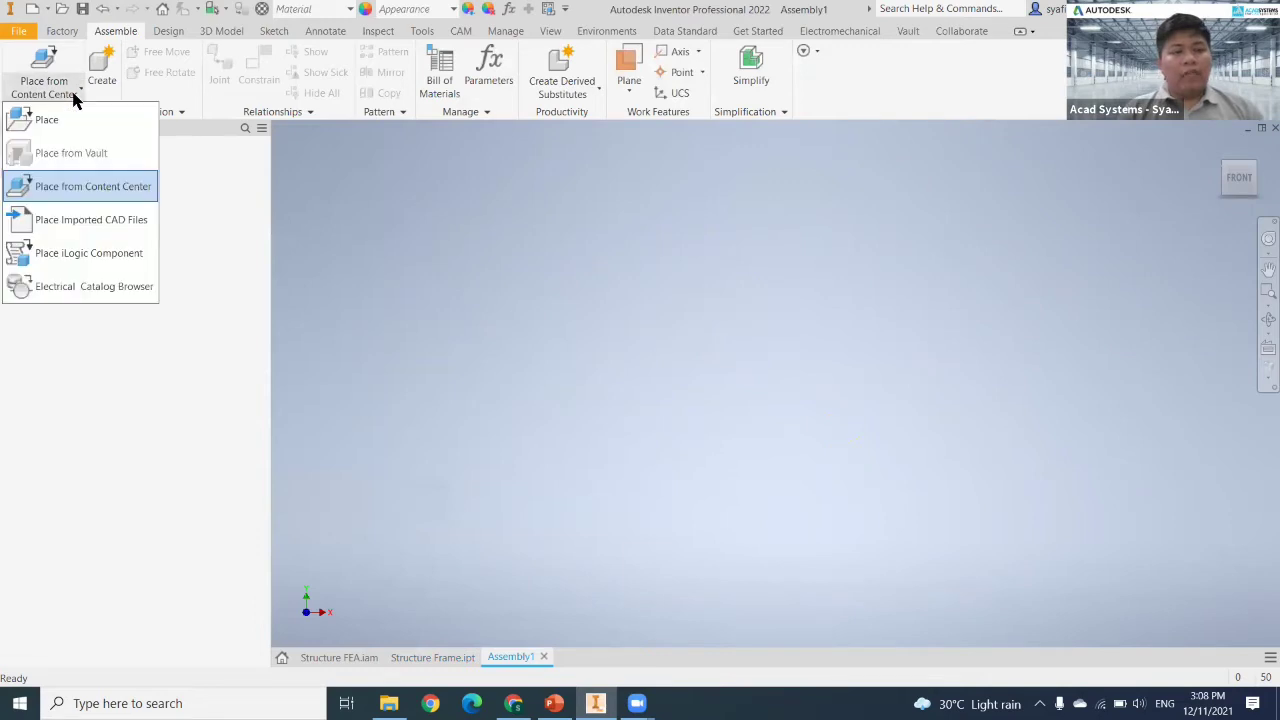
{"action": "left_click", "coordinate": [50, 119]}
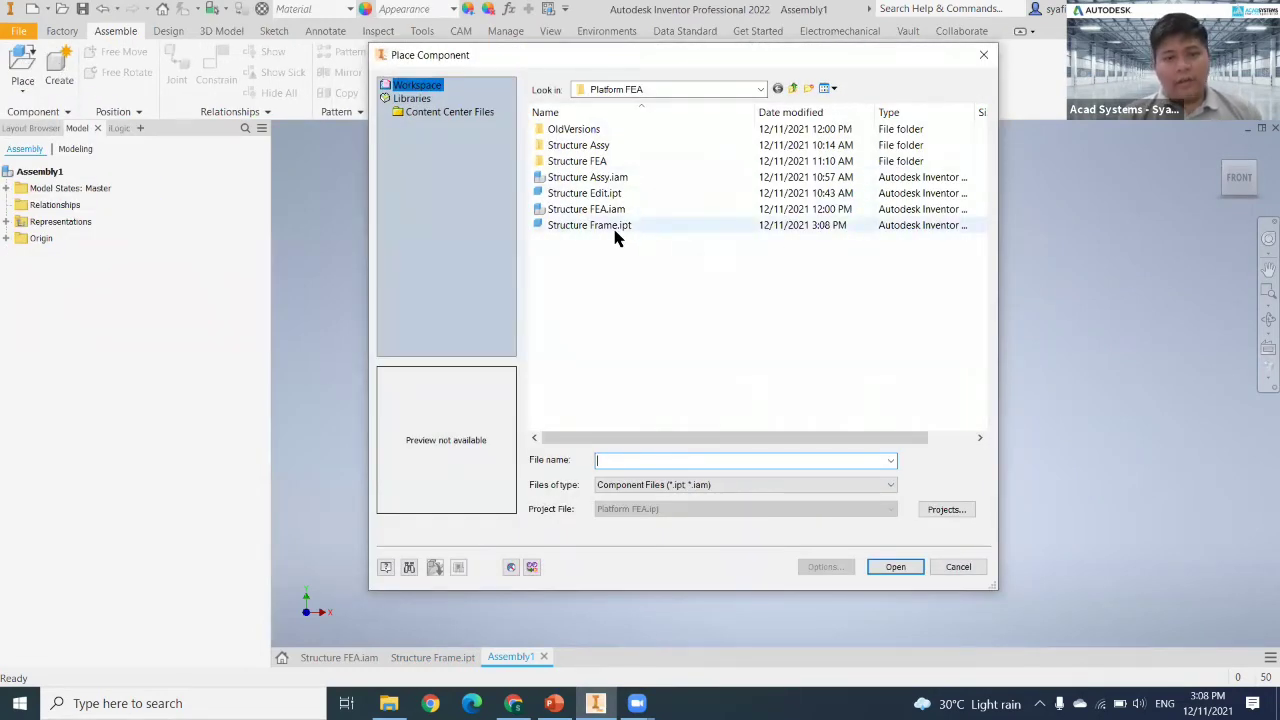
{"action": "left_click", "coordinate": [614, 226]}
{"action": "left_click", "coordinate": [895, 566]}
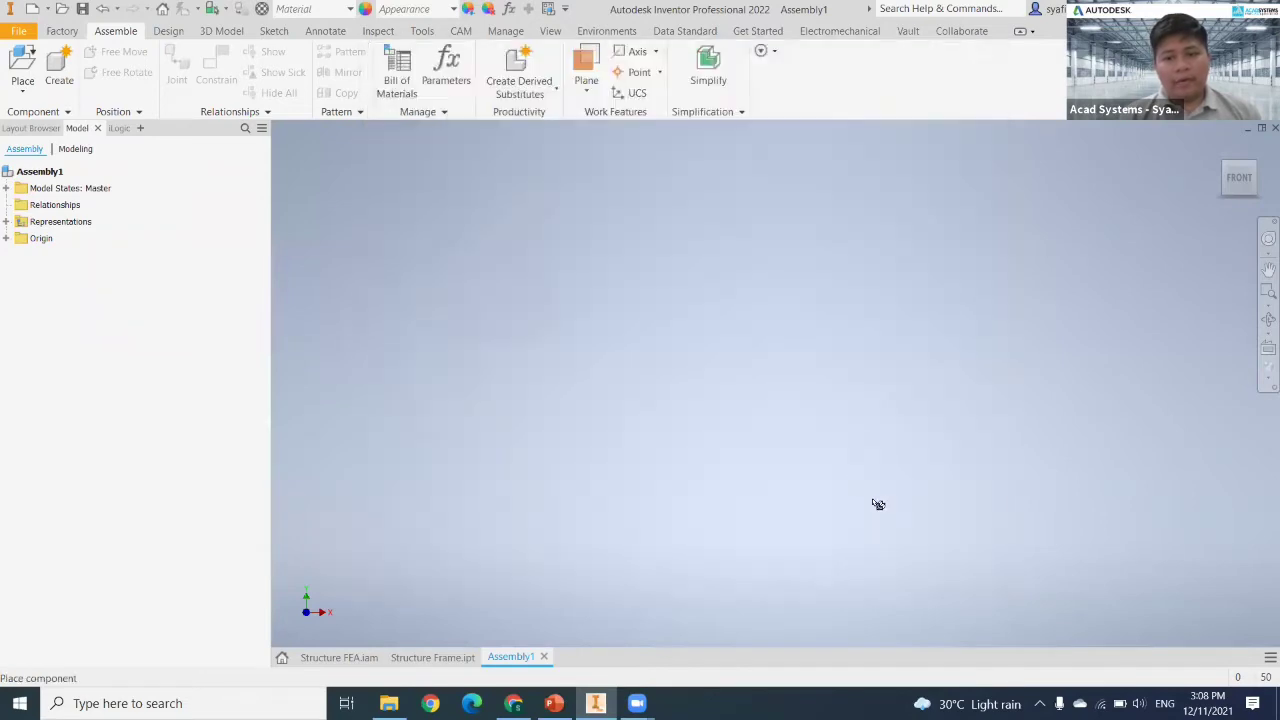
{"action": "left_click", "coordinate": [779, 380]}
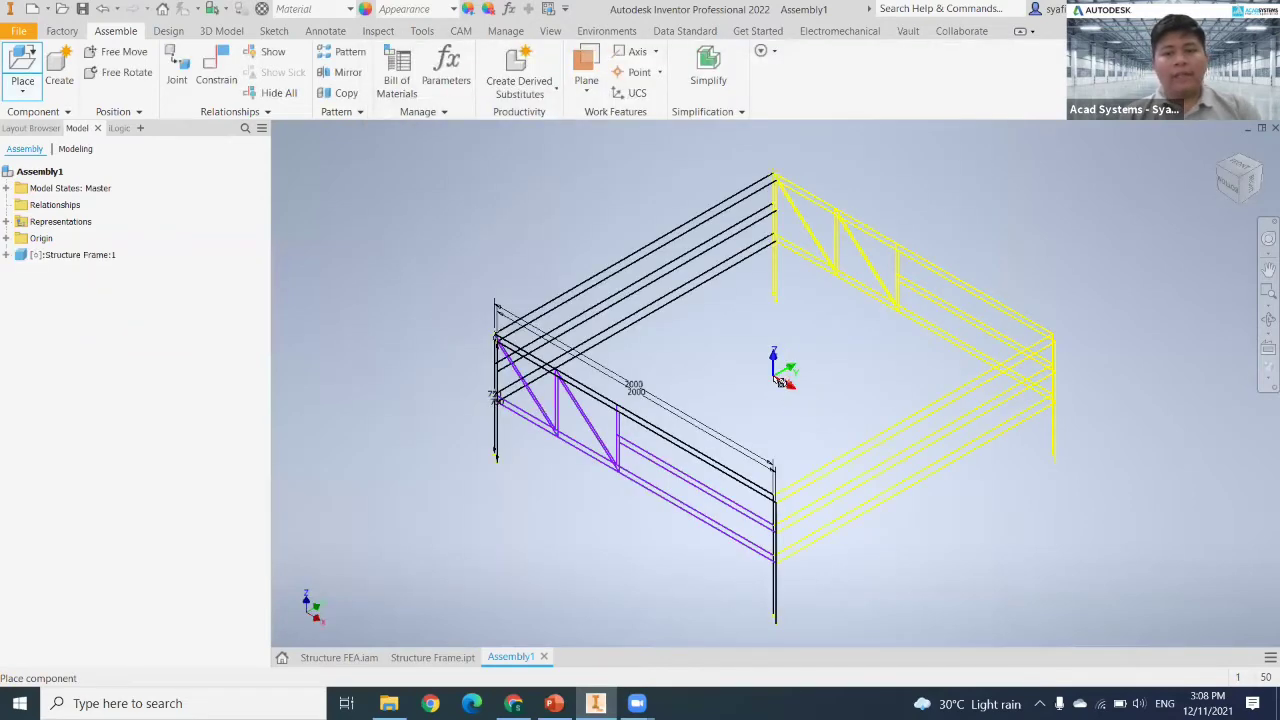
{"action": "key", "text": "Escape"}
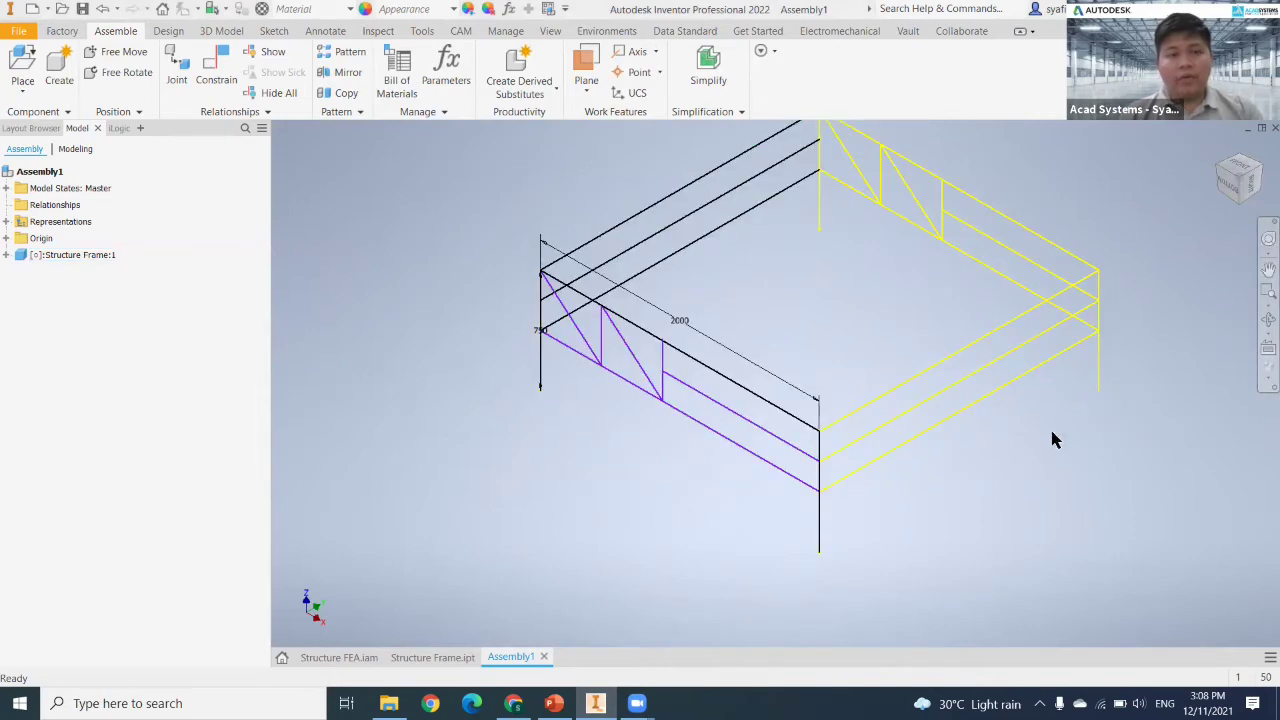
Step: Redefine the straight-on view of the 2000 mm side frame as the Front view and orient the model to an isometric view
{"action": "middle_click_drag", "start_coordinate": [1055, 433], "coordinate": [1000, 462]}
{"action": "left_click", "coordinate": [1229, 189]}
{"action": "left_click", "coordinate": [1231, 192]}
{"action": "right_click", "coordinate": [1260, 205]}
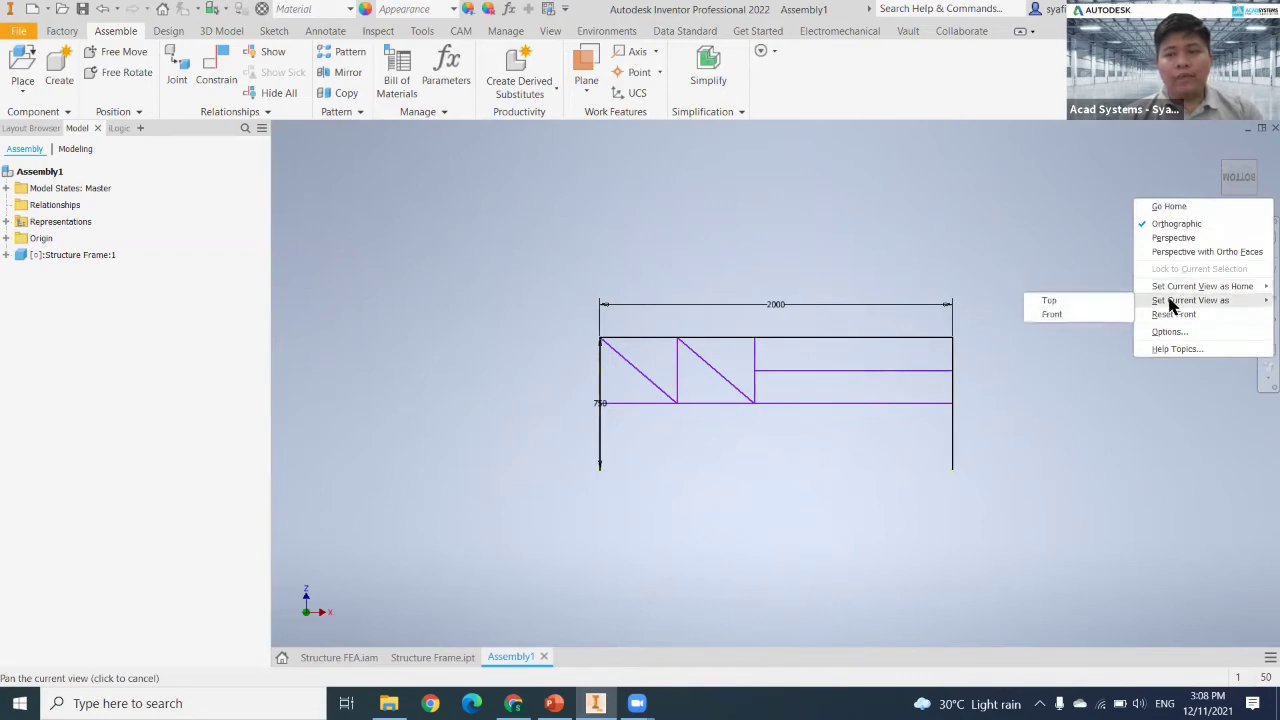
{"action": "left_click", "coordinate": [1063, 316]}
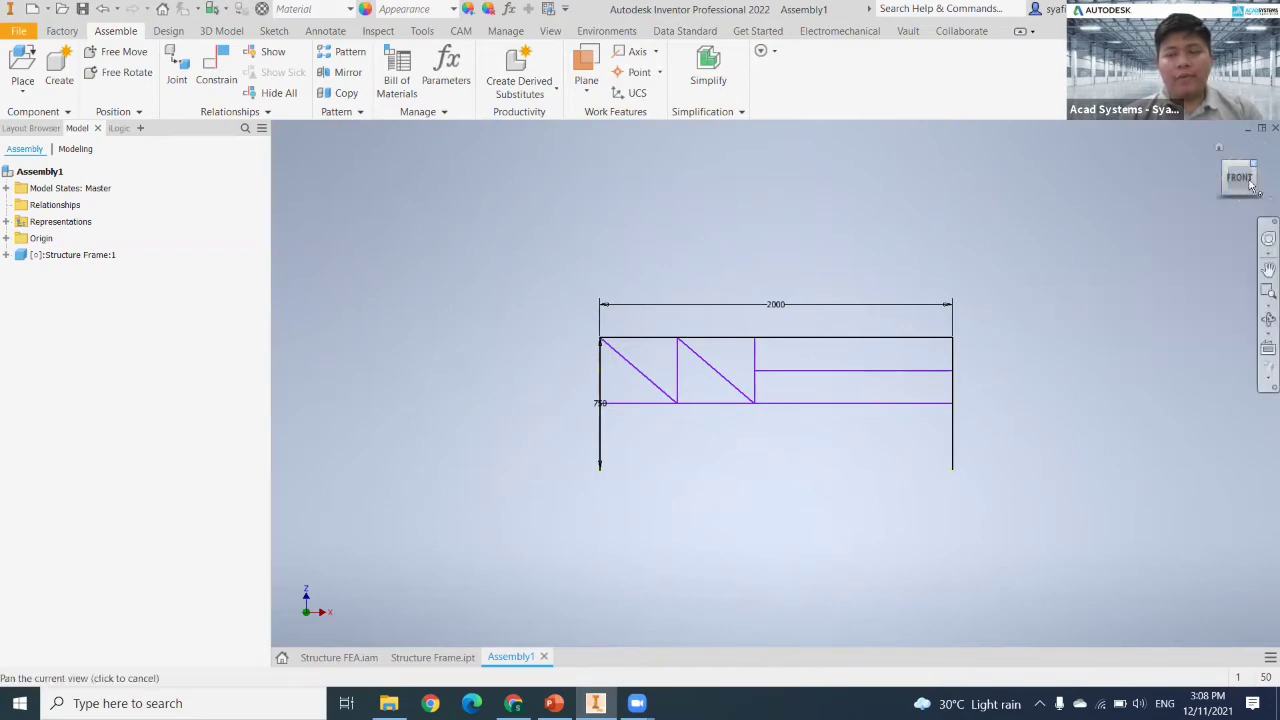
{"action": "left_click", "coordinate": [1255, 163]}
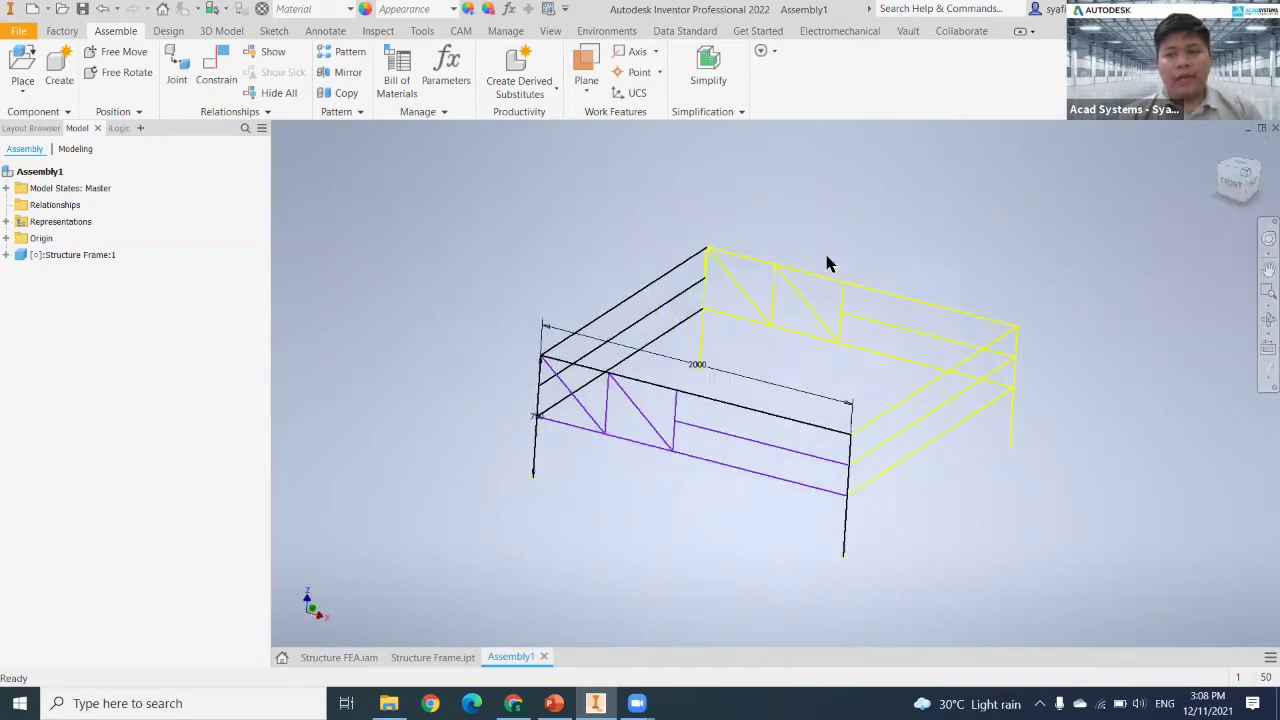
{"action": "left_click", "coordinate": [1262, 203]}
{"action": "left_click", "coordinate": [1022, 216]}
{"action": "middle_click_drag", "start_coordinate": [1083, 389], "coordinate": [1186, 162], "text": "shift"}
{"action": "middle_click_drag", "start_coordinate": [1160, 205], "coordinate": [322, 612], "text": "shift"}
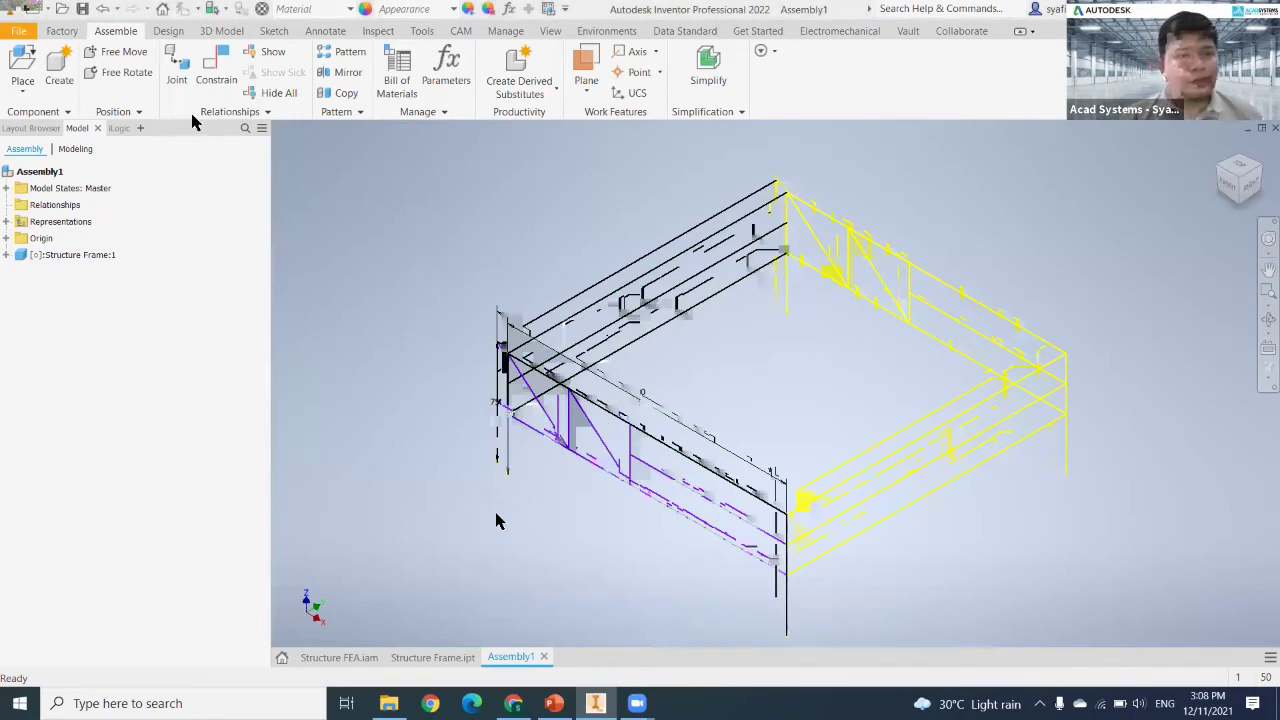
Step: Start inserting a frame and accept saving the assembly as Structure Assembly in the Platform FEA folder
{"action": "left_click", "coordinate": [168, 31]}
{"action": "middle_click_drag", "start_coordinate": [404, 430], "coordinate": [388, 323]}
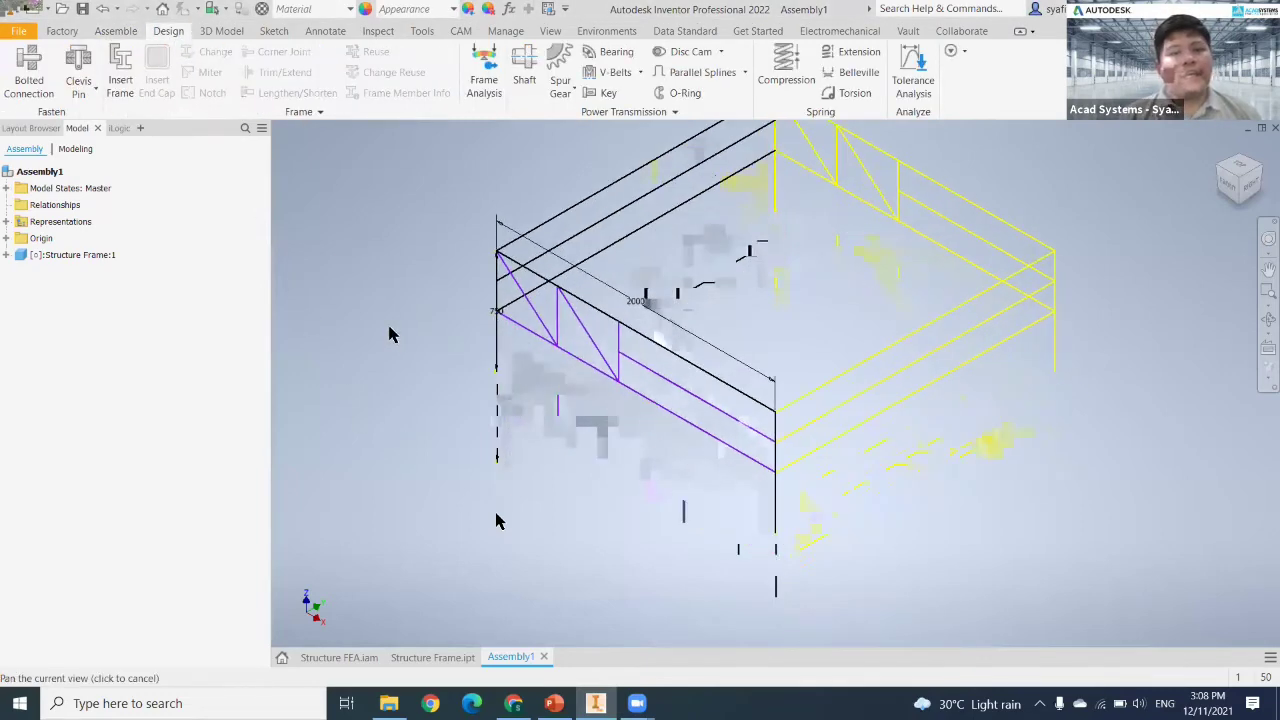
{"action": "left_click", "coordinate": [120, 84]}
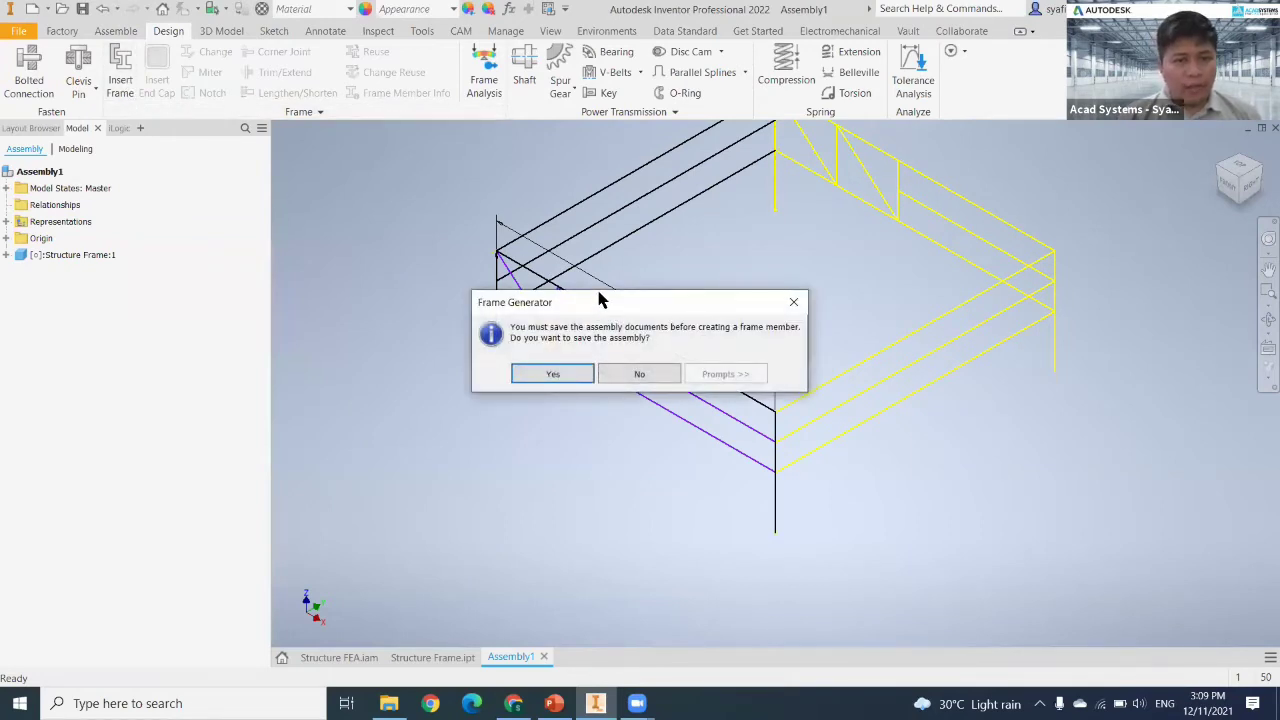
{"action": "left_click_drag", "start_coordinate": [600, 300], "coordinate": [535, 210]}
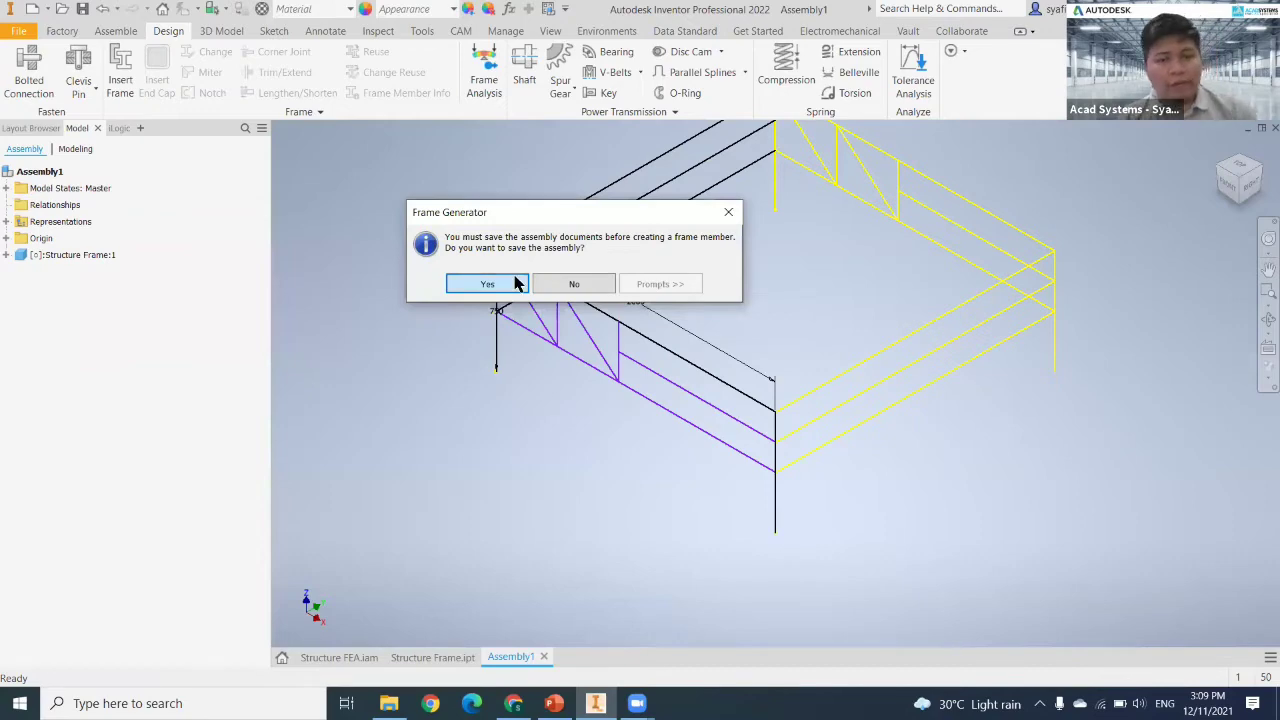
{"action": "left_click", "coordinate": [487, 284]}
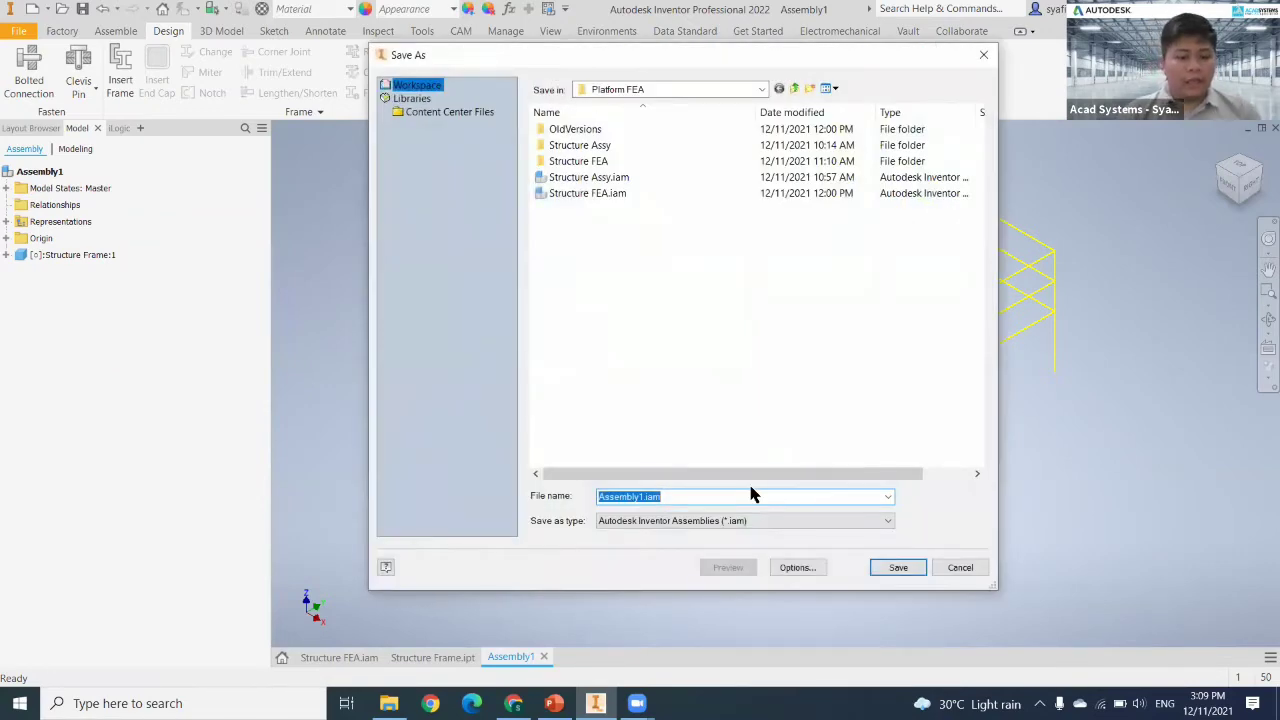
{"action": "type", "text": "Struc"}
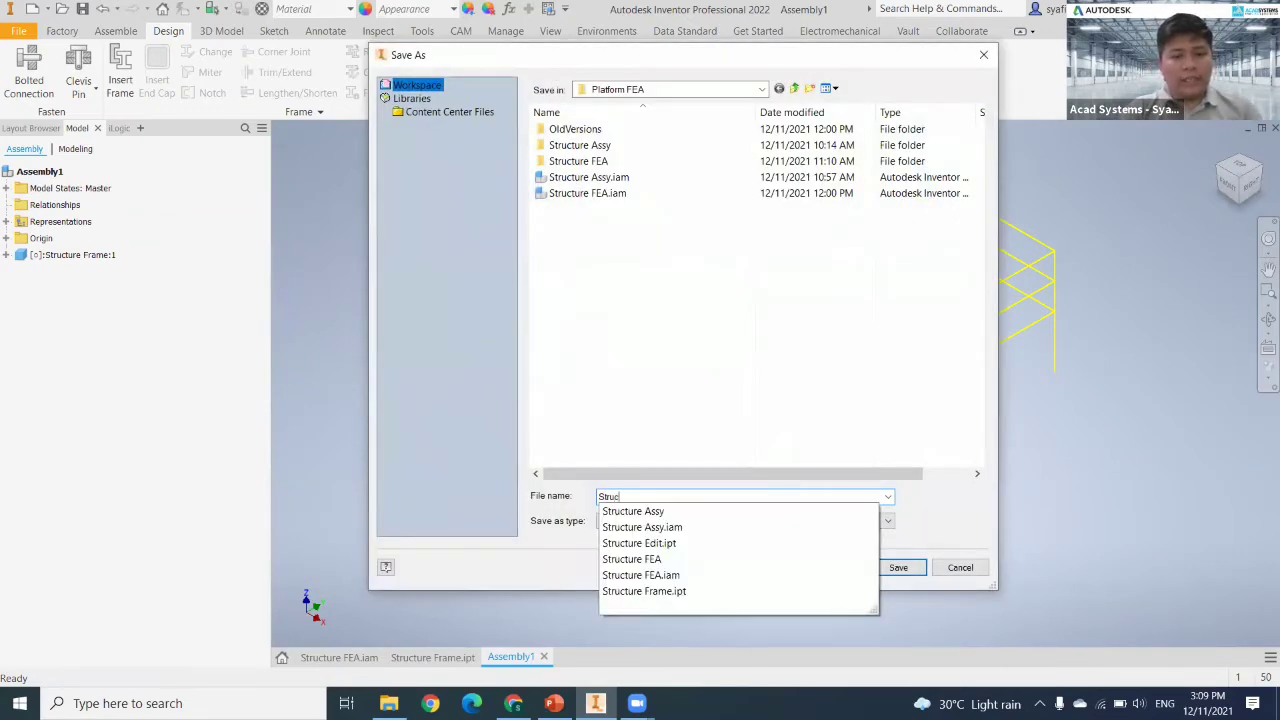
{"action": "key", "text": "Down"}
{"action": "key", "text": "BackSpace"}
{"action": "type", "text": "embly"}
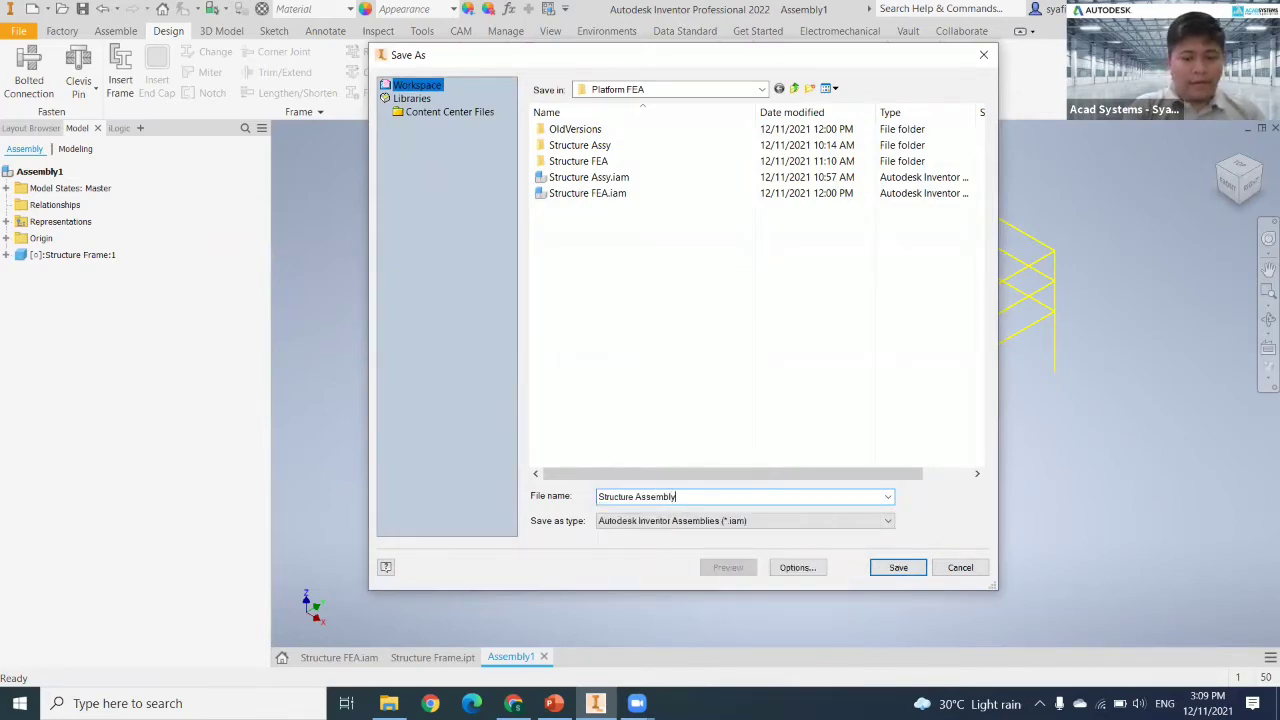
{"action": "key", "text": "Return"}
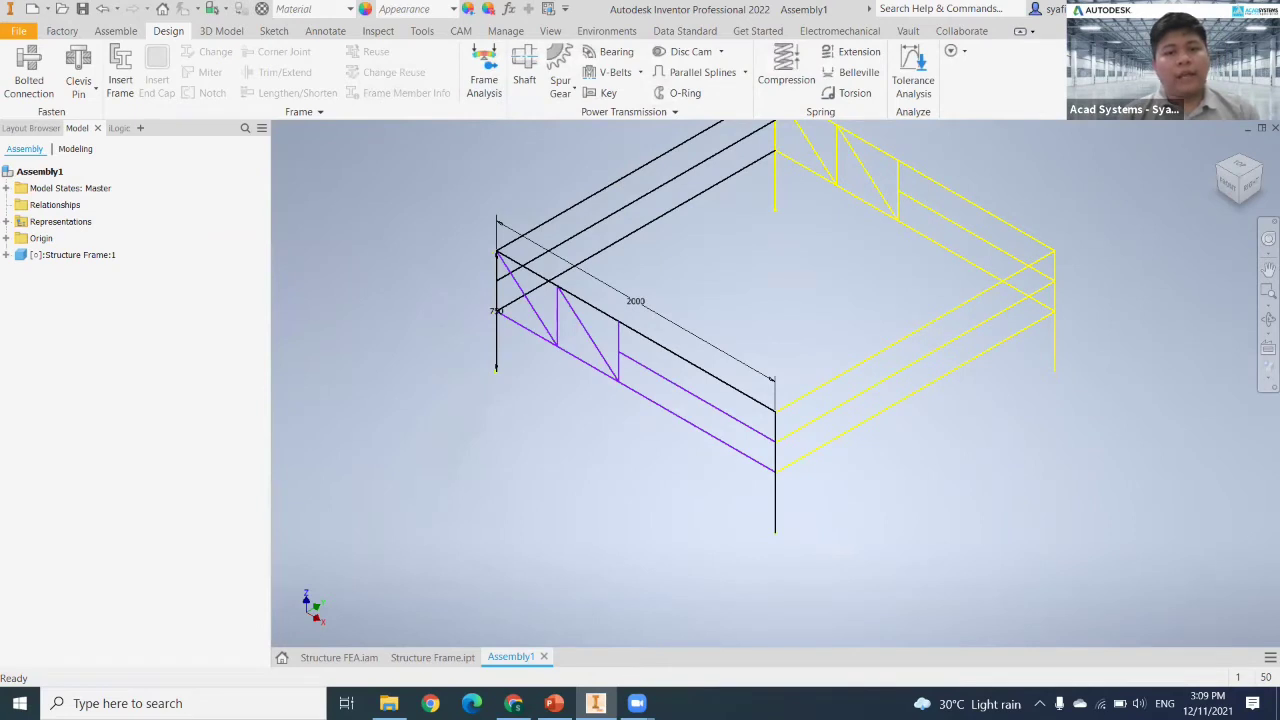
Step: Start inserting frame members and set their category to Square/Rectangular Tubes
{"action": "left_click", "coordinate": [120, 86]}
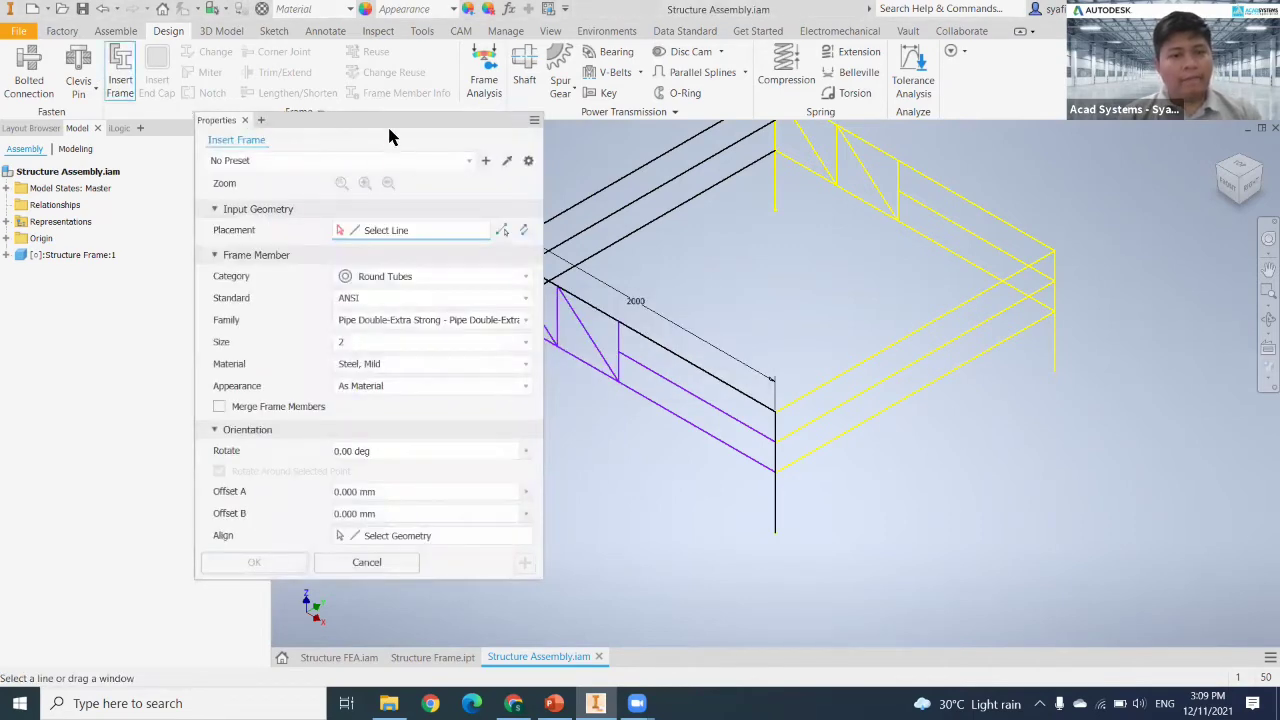
{"action": "middle_click_drag", "start_coordinate": [811, 297], "coordinate": [984, 310]}
{"action": "left_click_drag", "start_coordinate": [428, 120], "coordinate": [518, 159]}
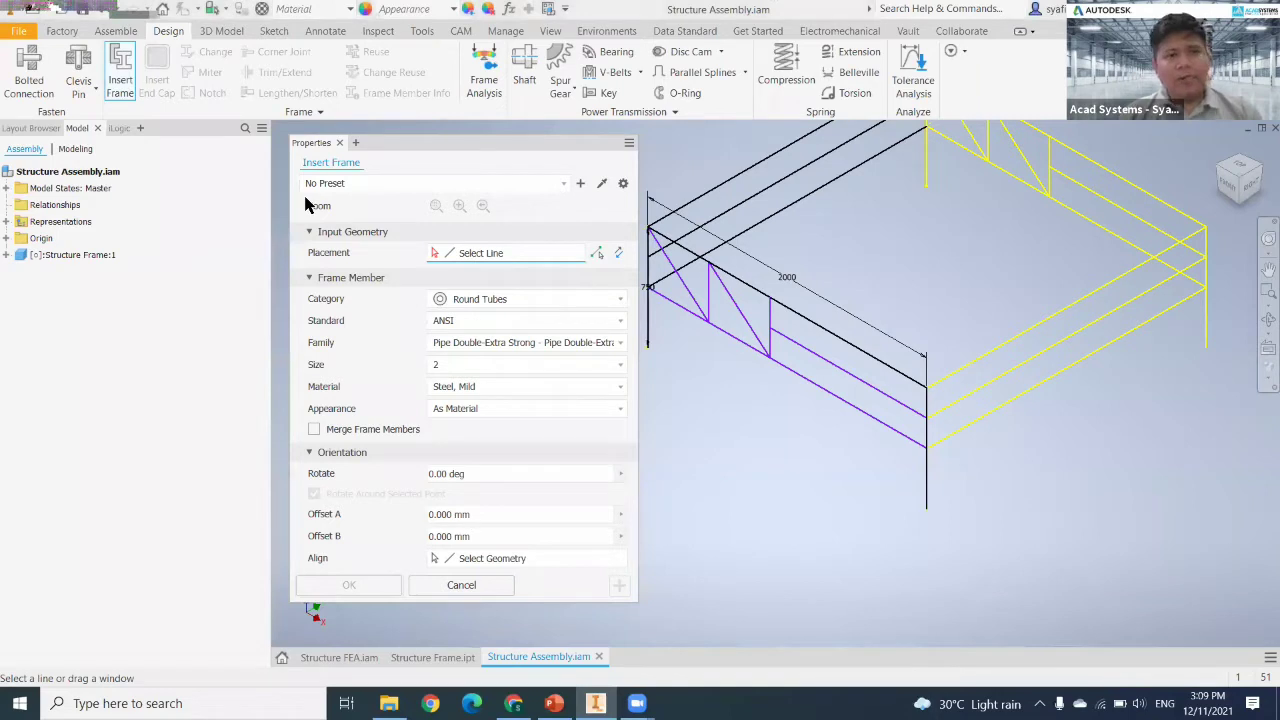
{"action": "left_click", "coordinate": [537, 299]}
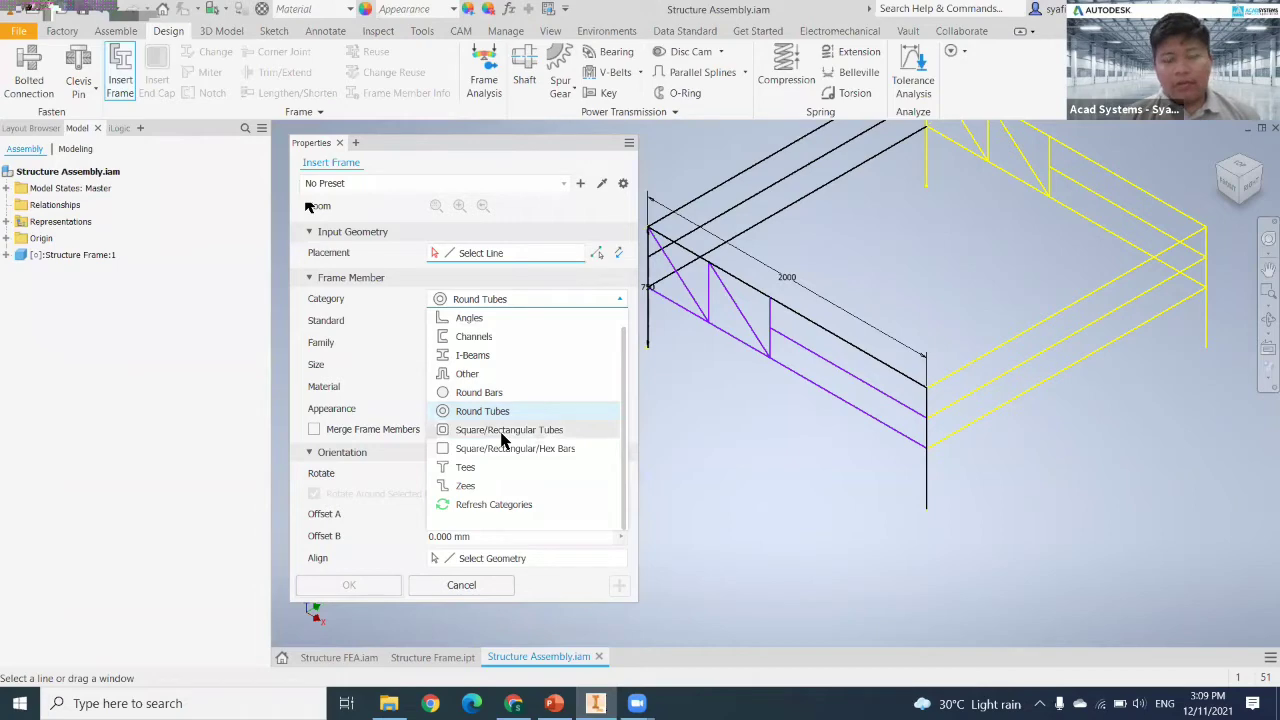
{"action": "left_click", "coordinate": [555, 436]}
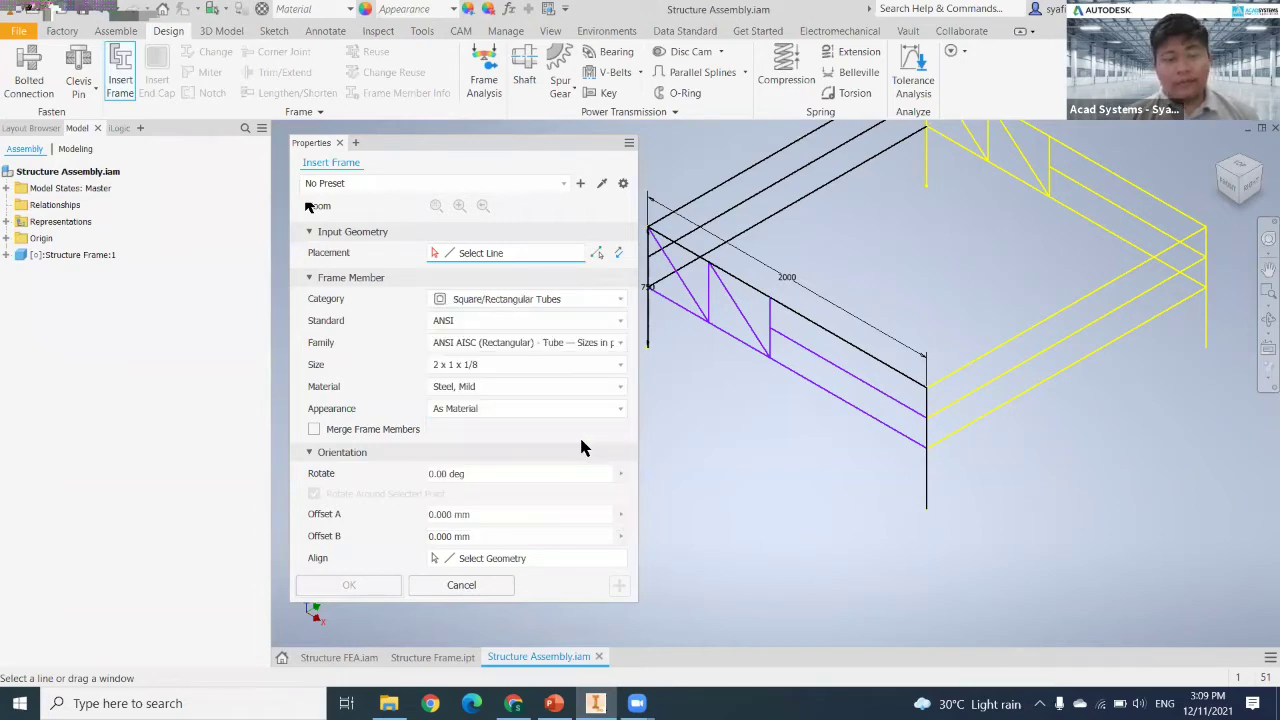
Step: Select the lowest horizontal line of the near side frame as placement for a tube
{"action": "scroll", "coordinate": [761, 441], "scroll_direction": "down", "scroll_amount": 4}
{"action": "scroll", "coordinate": [860, 482], "scroll_direction": "up", "scroll_amount": 3}
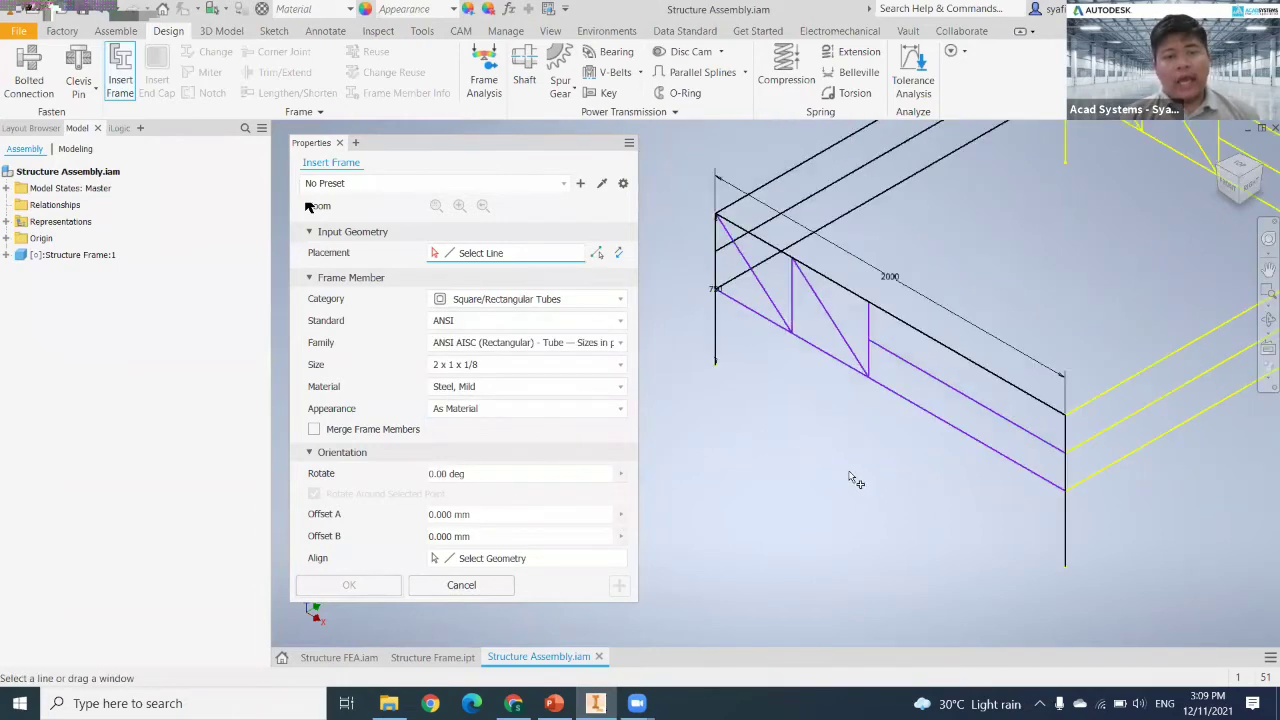
{"action": "left_click", "coordinate": [846, 364]}
{"action": "scroll", "coordinate": [850, 372], "scroll_direction": "up", "scroll_amount": 4}
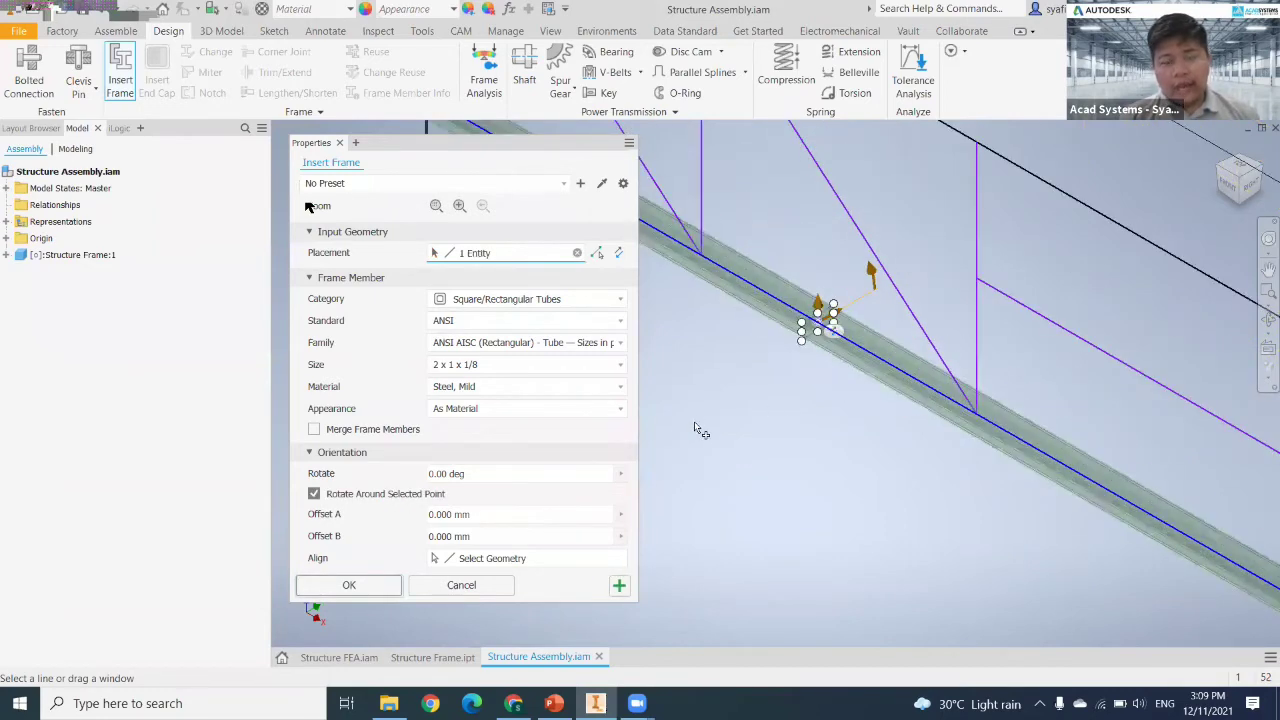
{"action": "scroll", "coordinate": [698, 426], "scroll_direction": "down", "scroll_amount": 5}
Step: Set the tube standard to JIS, the family to JIS G-3466 (Square profile) and the size to 75 x 75 x 1.6
{"action": "left_click", "coordinate": [519, 322]}
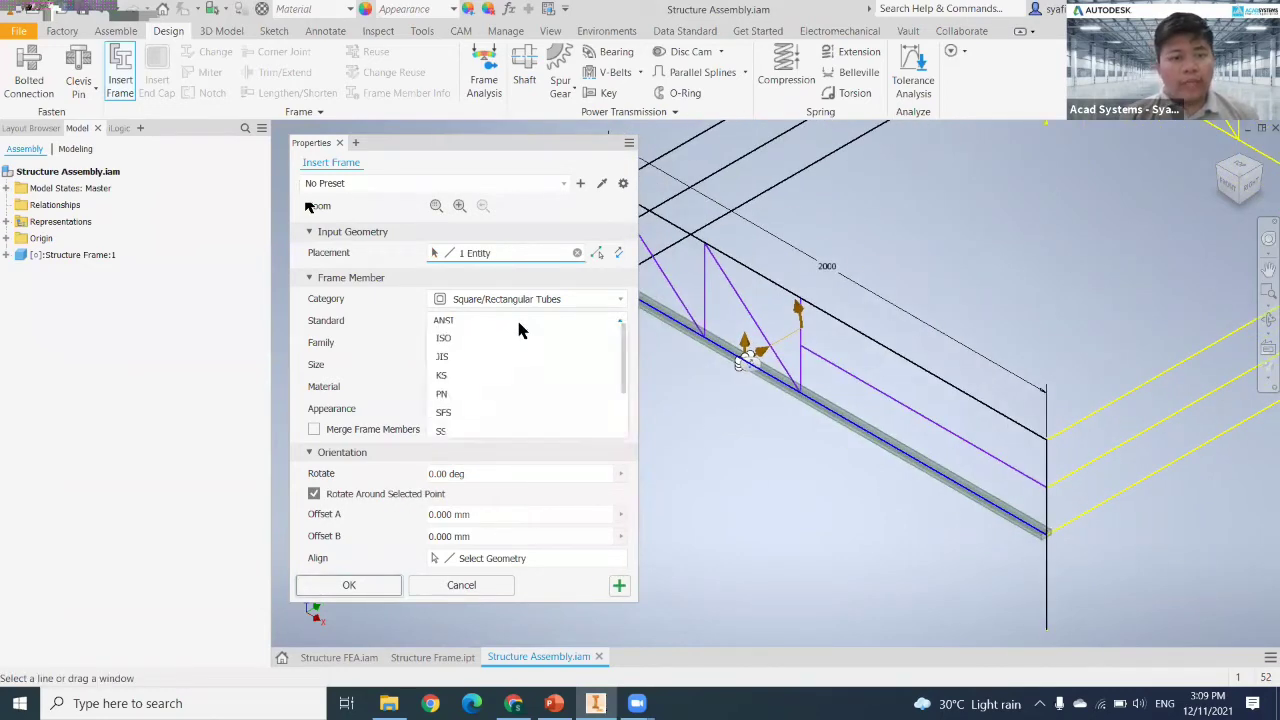
{"action": "left_click", "coordinate": [485, 340]}
{"action": "left_click", "coordinate": [486, 342]}
{"action": "scroll", "coordinate": [472, 400], "scroll_direction": "up", "scroll_amount": 1}
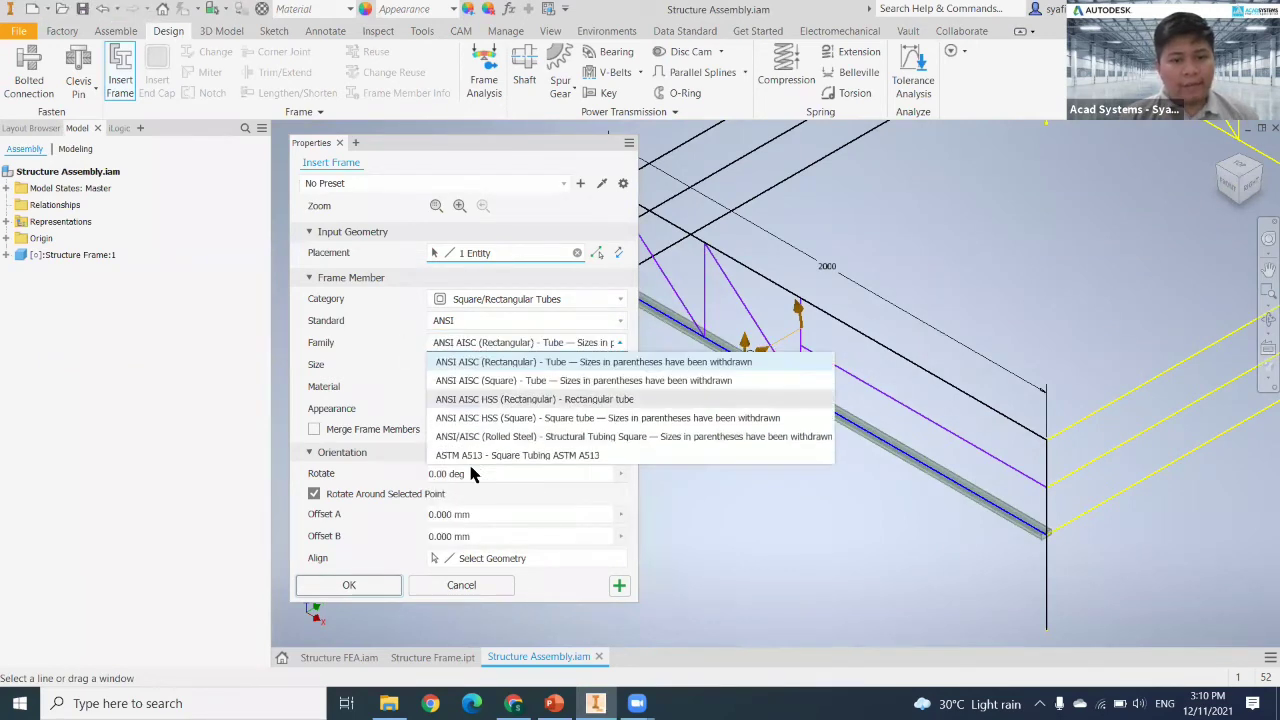
{"action": "left_click", "coordinate": [459, 355]}
{"action": "left_click", "coordinate": [468, 322]}
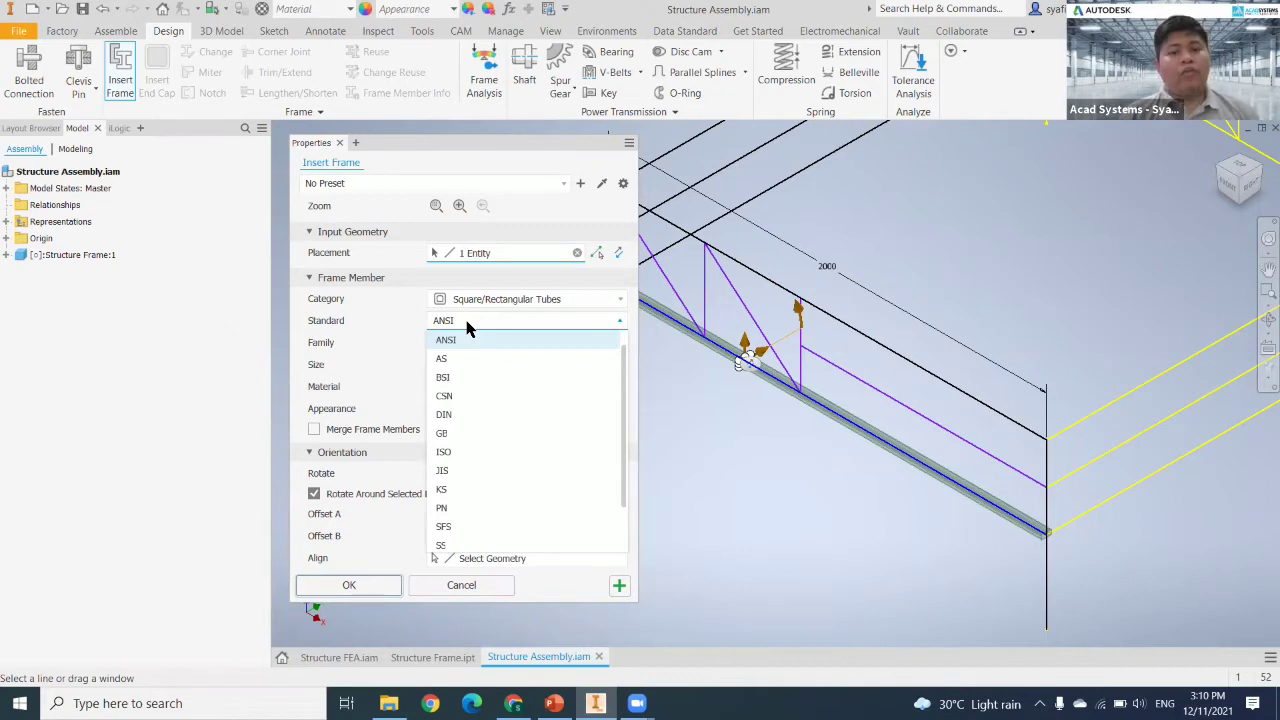
{"action": "left_click", "coordinate": [503, 470]}
{"action": "left_click", "coordinate": [520, 345]}
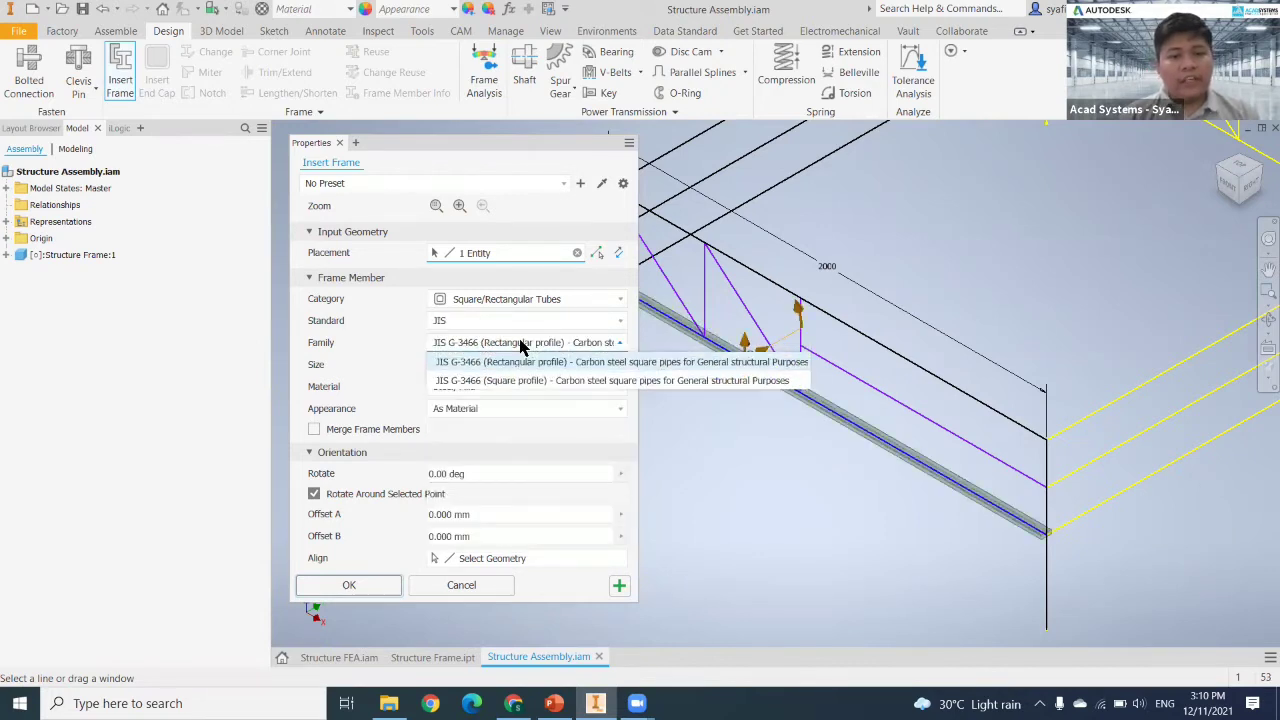
{"action": "left_click", "coordinate": [566, 381]}
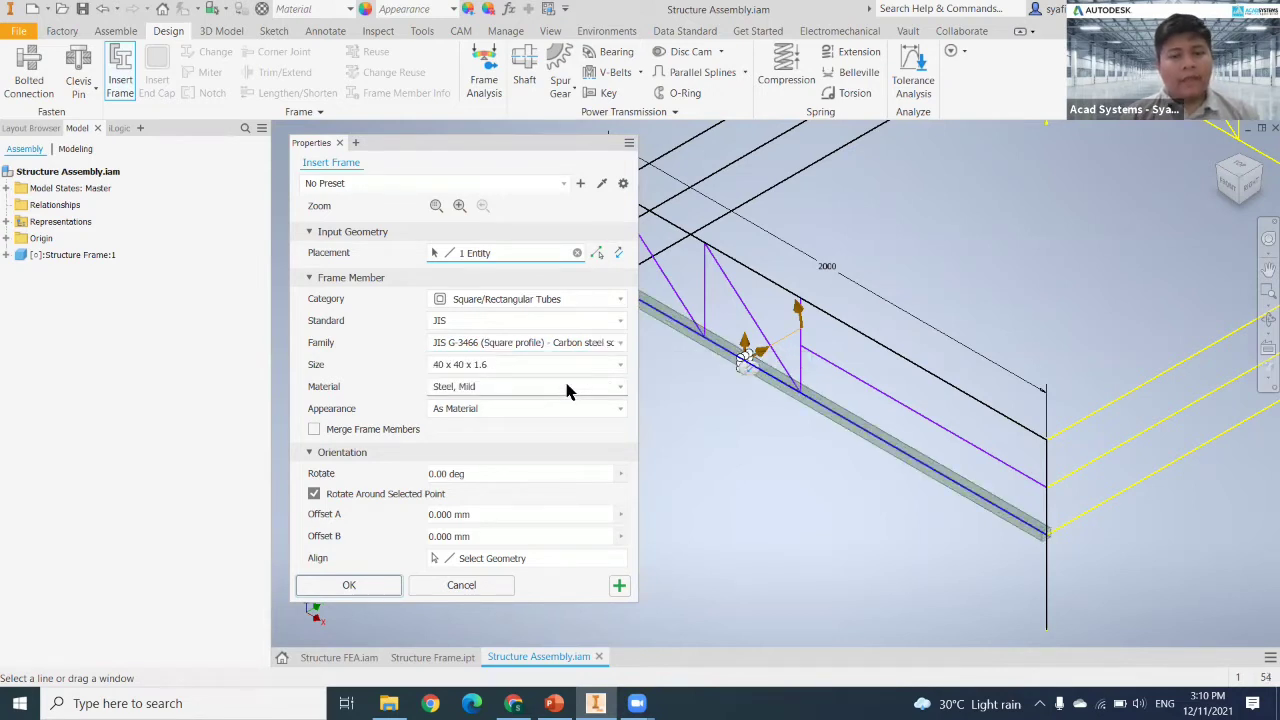
{"action": "left_click", "coordinate": [533, 368]}
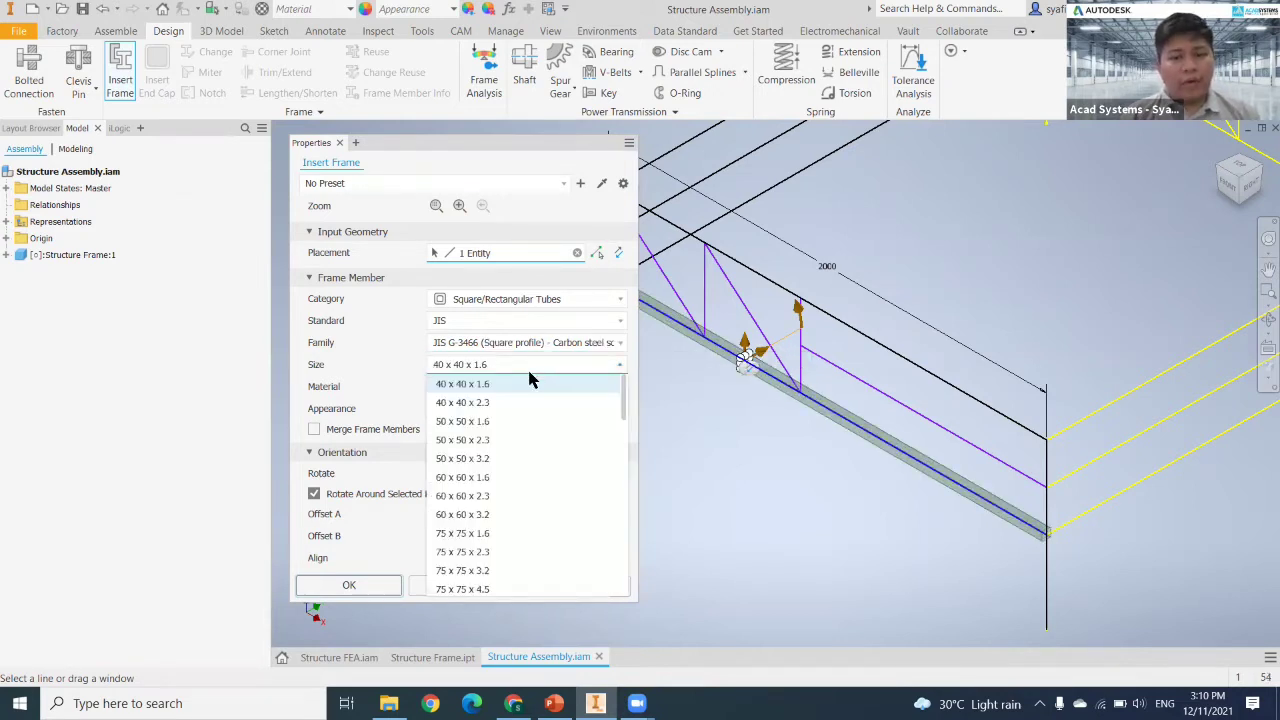
{"action": "left_click", "coordinate": [509, 533]}
Step: Add the four vertical leg lines of the two side frames to the tube placement selection
{"action": "middle_click_drag", "start_coordinate": [789, 523], "coordinate": [878, 481]}
{"action": "left_click", "coordinate": [701, 213]}
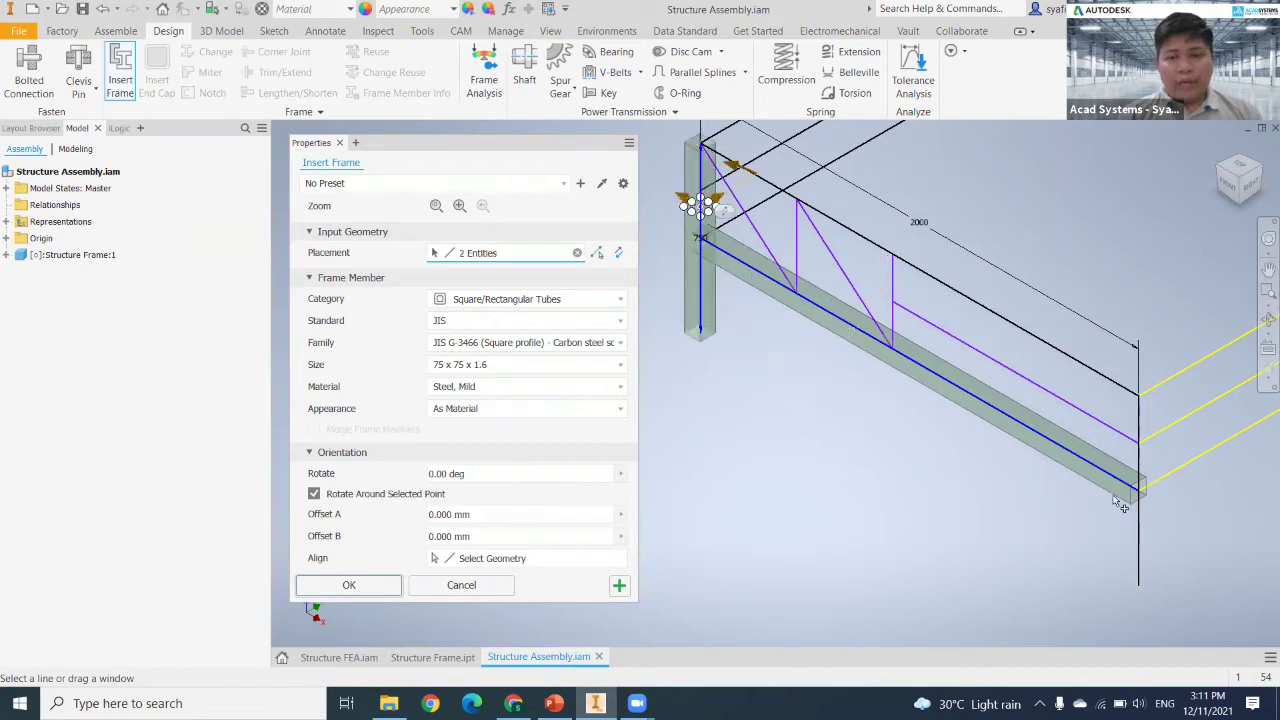
{"action": "left_click", "coordinate": [1139, 451]}
{"action": "middle_click_drag", "start_coordinate": [998, 502], "coordinate": [930, 552]}
{"action": "middle_click_drag", "start_coordinate": [1075, 175], "coordinate": [889, 410]}
{"action": "left_click", "coordinate": [884, 334]}
{"action": "middle_click_drag", "start_coordinate": [898, 337], "coordinate": [886, 324]}
{"action": "middle_click_drag", "start_coordinate": [1275, 545], "coordinate": [1186, 450]}
{"action": "left_click", "coordinate": [1194, 464]}
Step: Remove the lowest horizontal line of the near side frame from the placement selection
{"action": "scroll", "coordinate": [926, 368], "scroll_direction": "down", "scroll_amount": 3}
{"action": "middle_click_drag", "start_coordinate": [894, 400], "coordinate": [1062, 320]}
{"action": "middle_click_drag", "start_coordinate": [890, 447], "coordinate": [856, 492]}
{"action": "scroll", "coordinate": [856, 492], "scroll_direction": "up", "scroll_amount": 3}
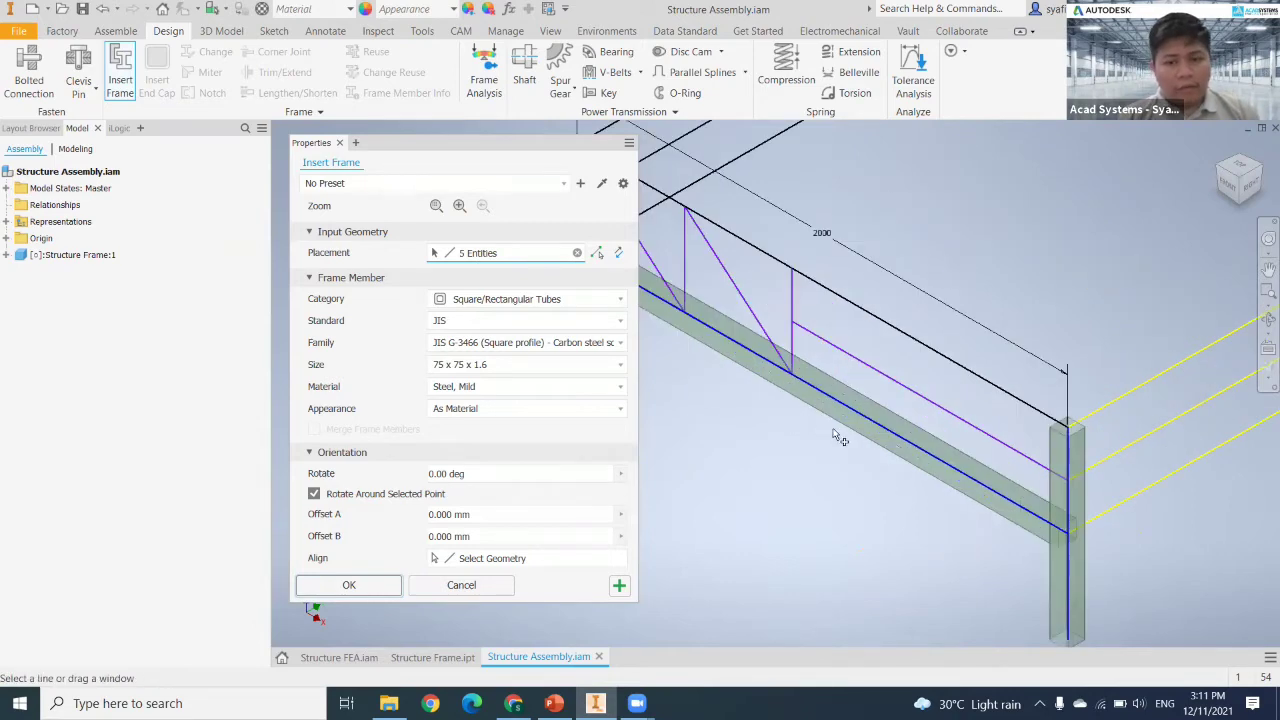
{"action": "middle_click_drag", "start_coordinate": [736, 380], "coordinate": [884, 385]}
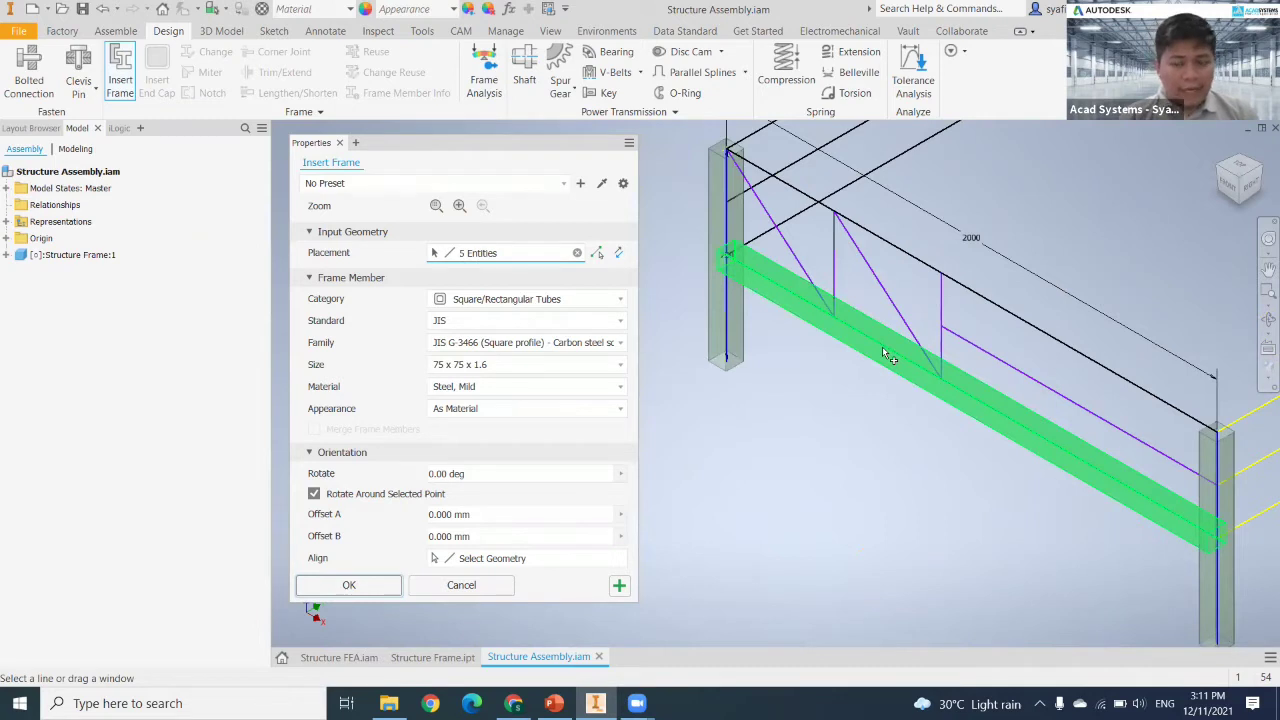
{"action": "left_click", "coordinate": [885, 355], "text": "ctrl"}
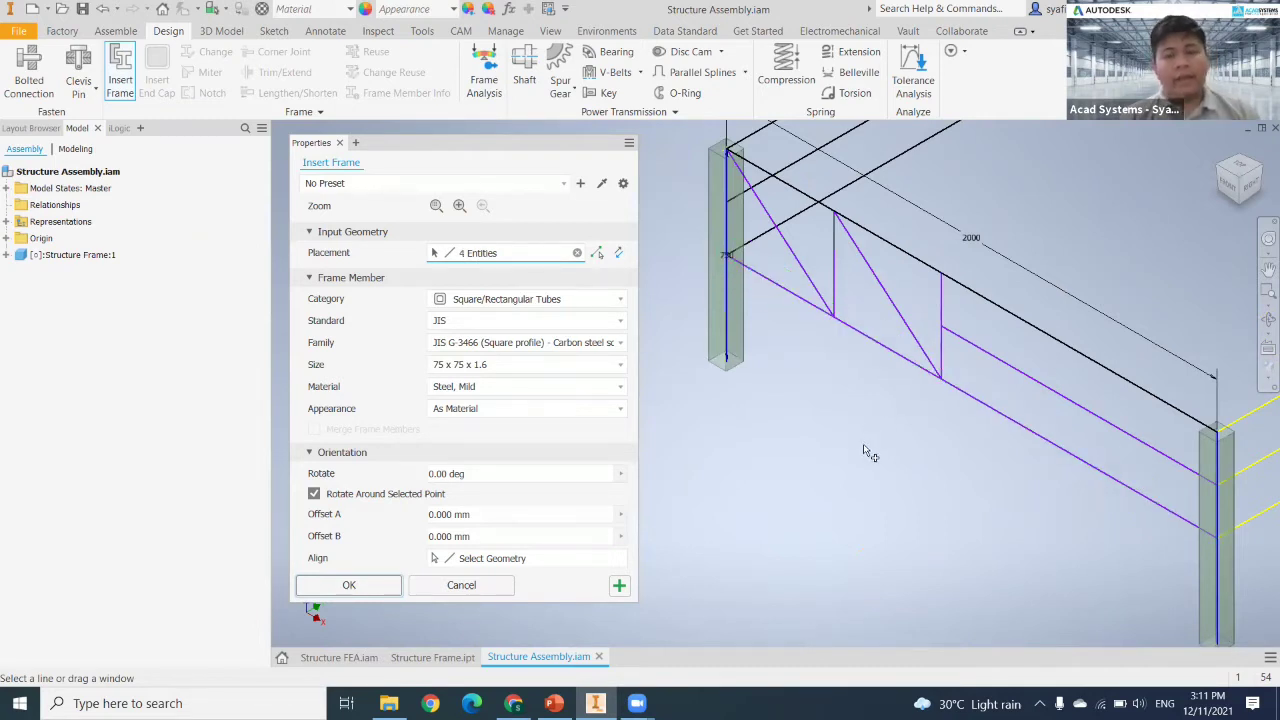
{"action": "scroll", "coordinate": [868, 452], "scroll_direction": "up", "scroll_amount": 2}
{"action": "middle_click_drag", "start_coordinate": [868, 452], "coordinate": [840, 464]}
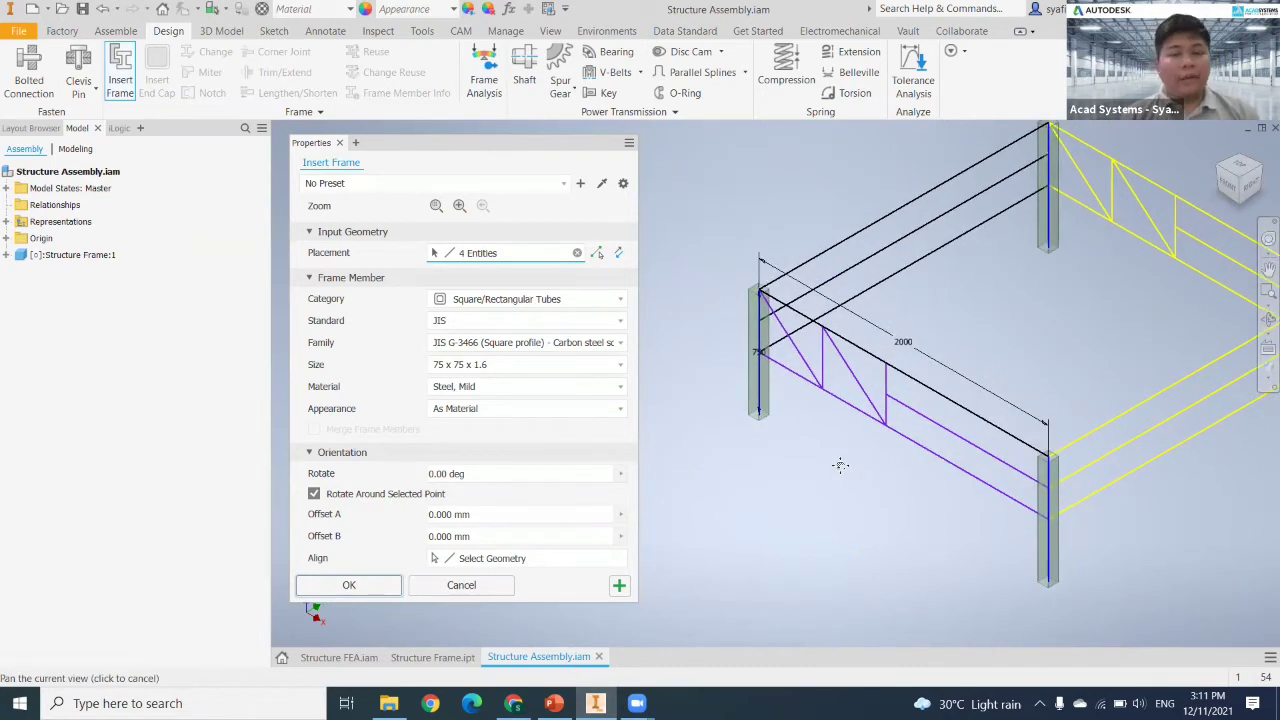
Step: Add the six horizontal rail lines connecting the near and far side frames to the tube placement selection
{"action": "left_click", "coordinate": [847, 243]}
{"action": "left_click", "coordinate": [852, 254]}
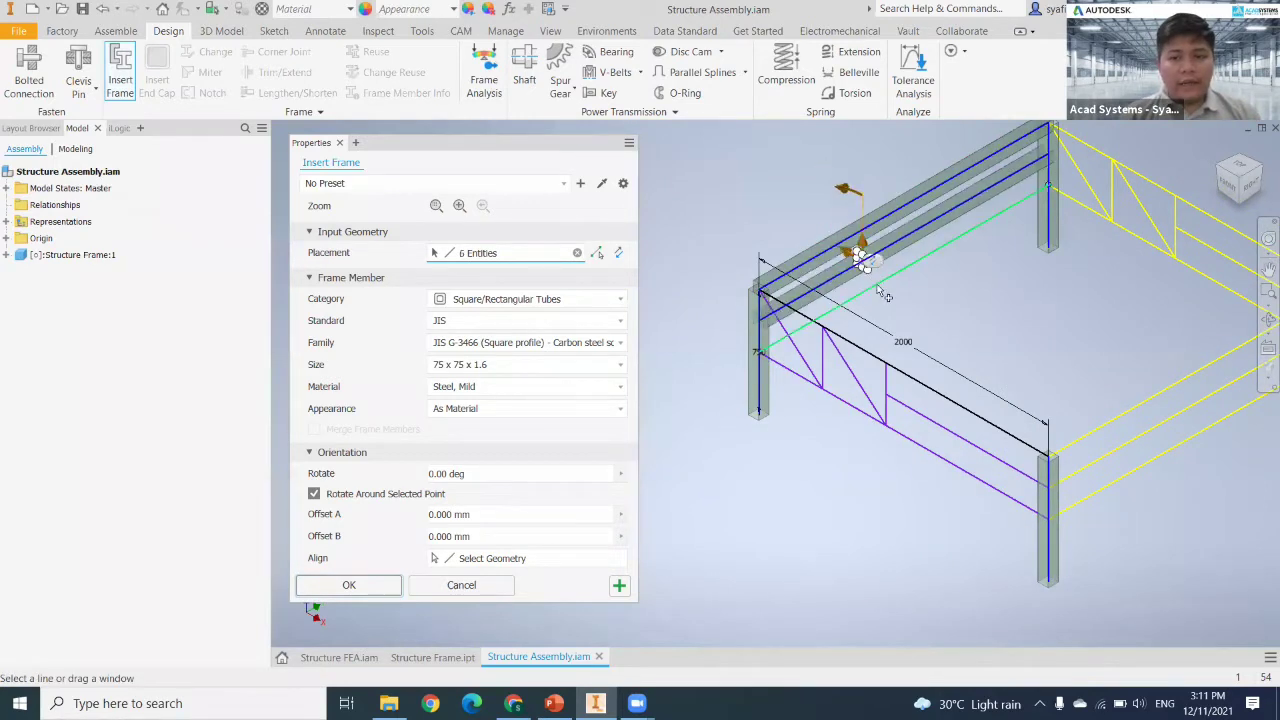
{"action": "left_click", "coordinate": [875, 284]}
{"action": "middle_click_drag", "start_coordinate": [873, 280], "coordinate": [772, 214]}
{"action": "left_click", "coordinate": [1037, 345]}
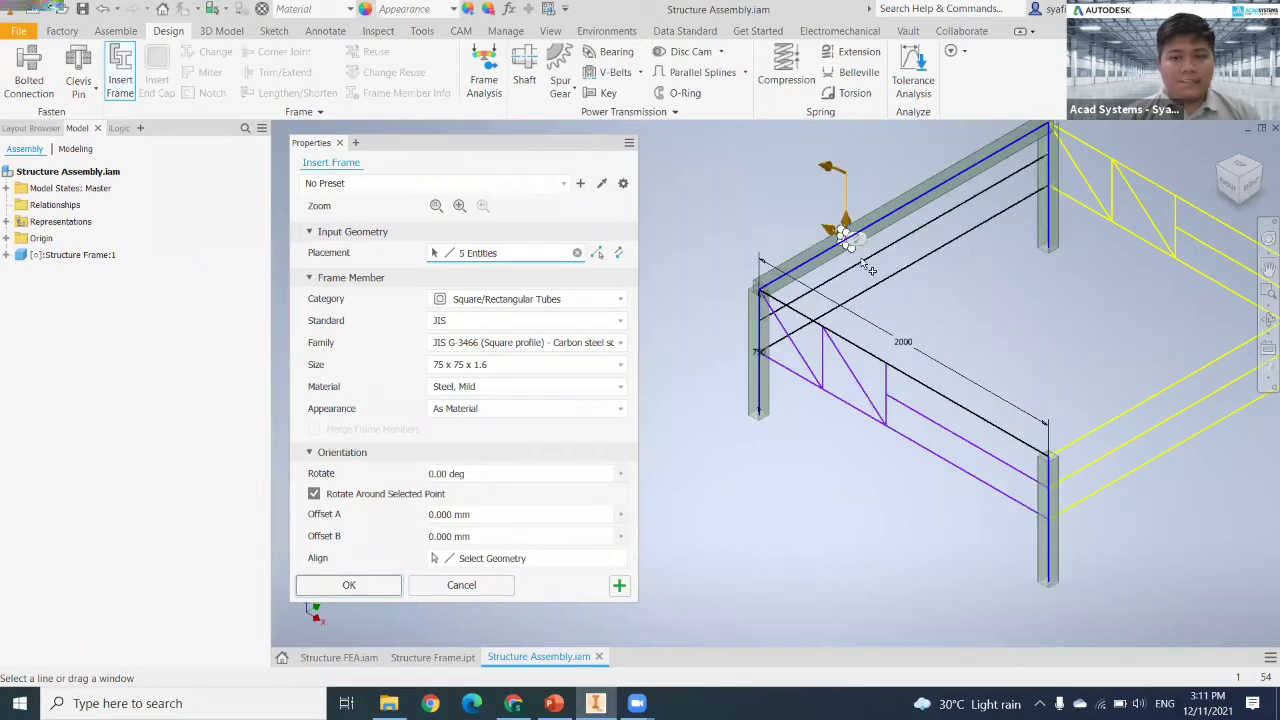
{"action": "left_click", "coordinate": [1048, 371]}
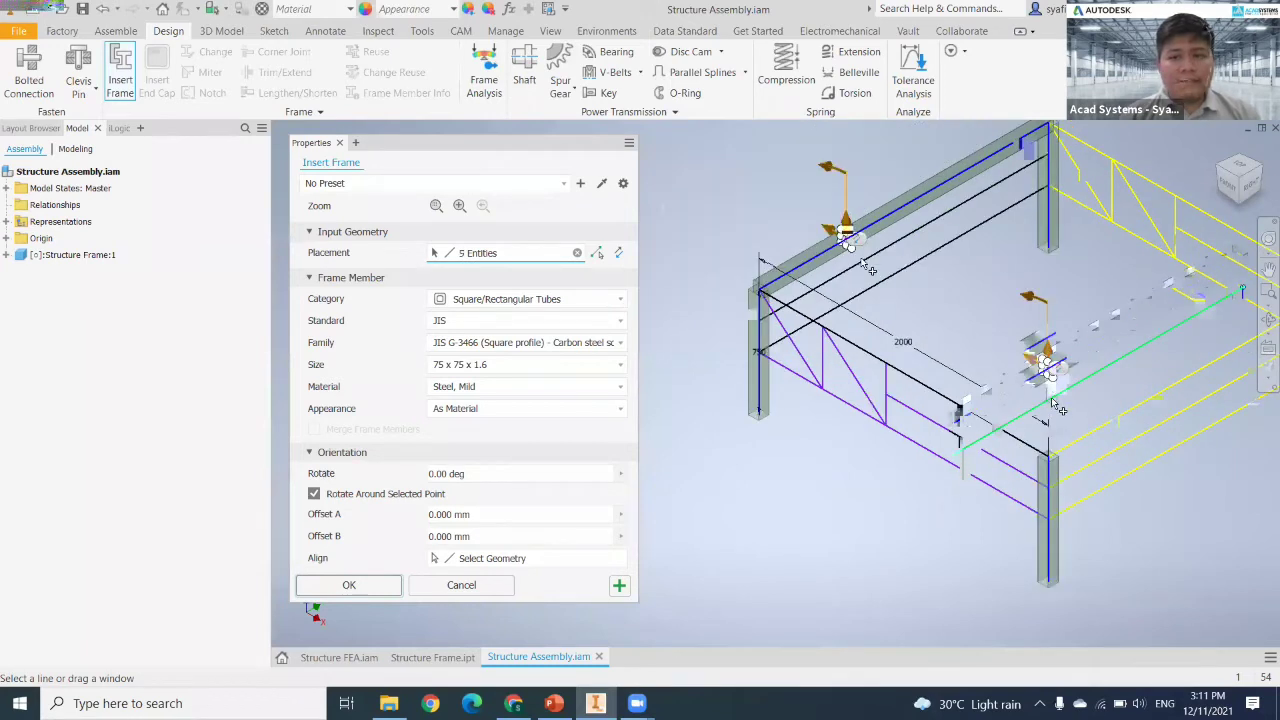
{"action": "left_click", "coordinate": [1053, 400]}
Step: Add the full-length upper and lower horizontal lines of both side frames to the tube placement selection
{"action": "left_click", "coordinate": [832, 333]}
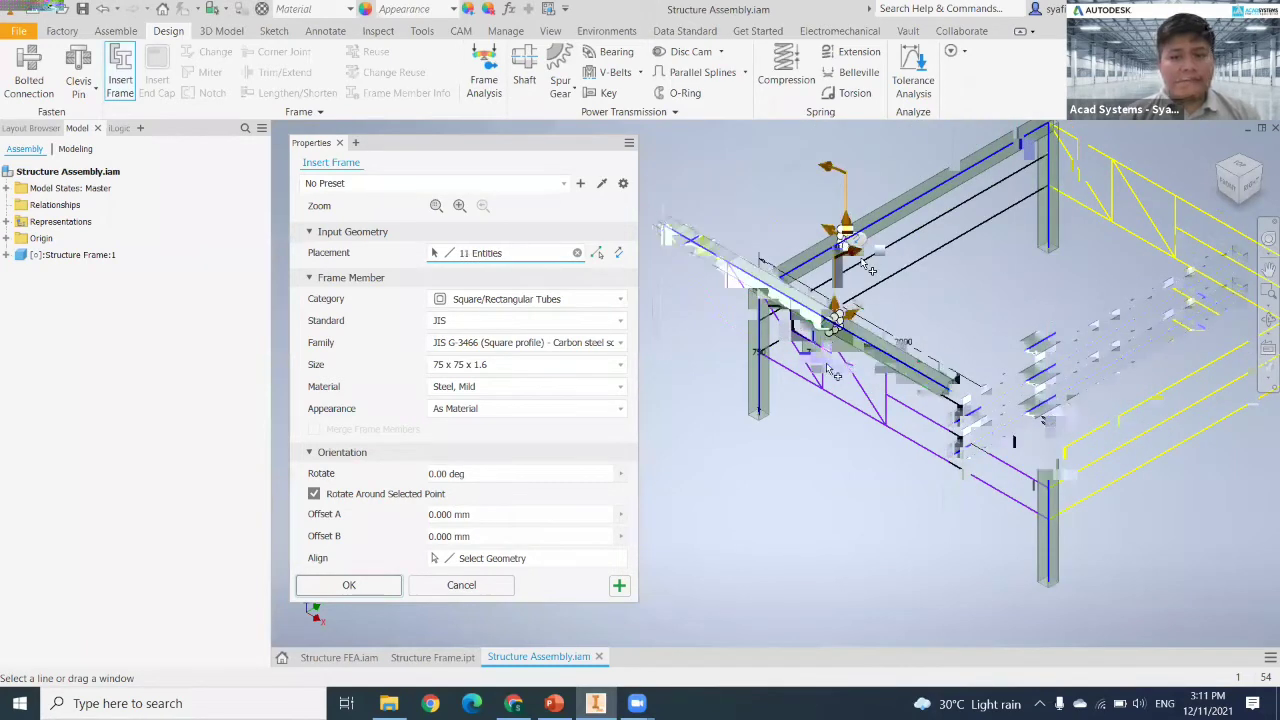
{"action": "left_click", "coordinate": [825, 386]}
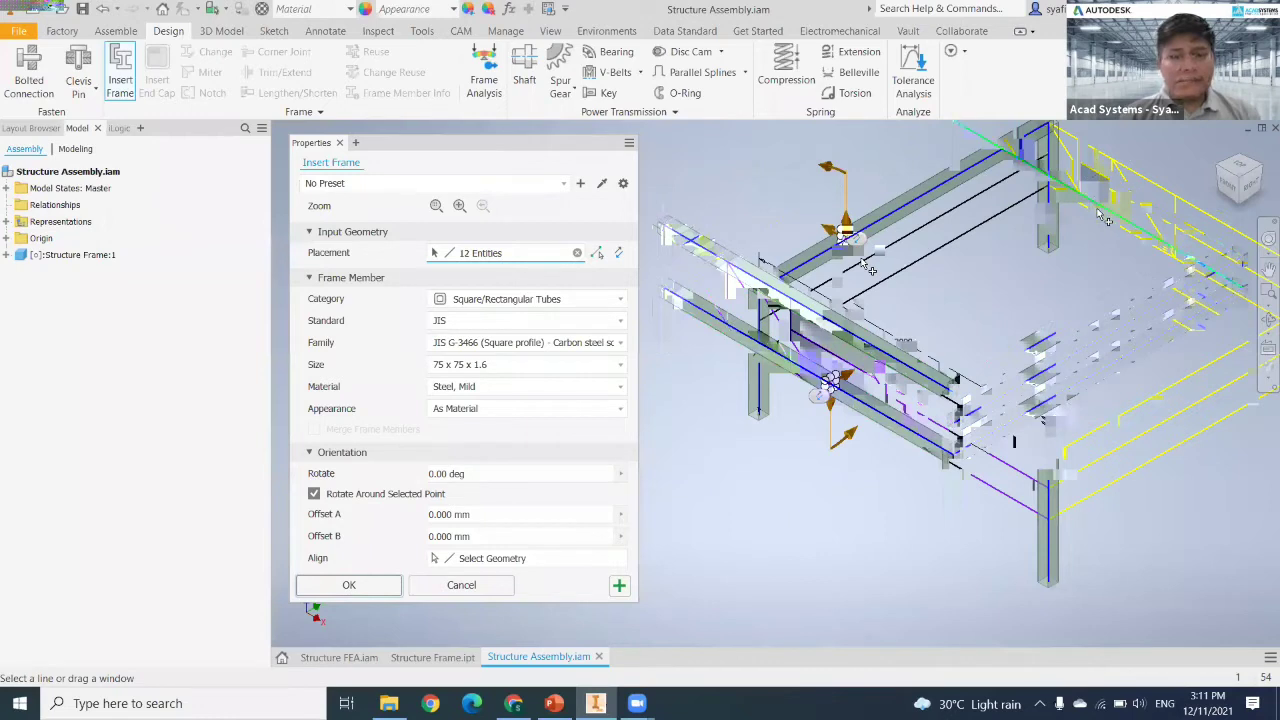
{"action": "left_click", "coordinate": [1098, 200]}
{"action": "left_click", "coordinate": [1137, 165]}
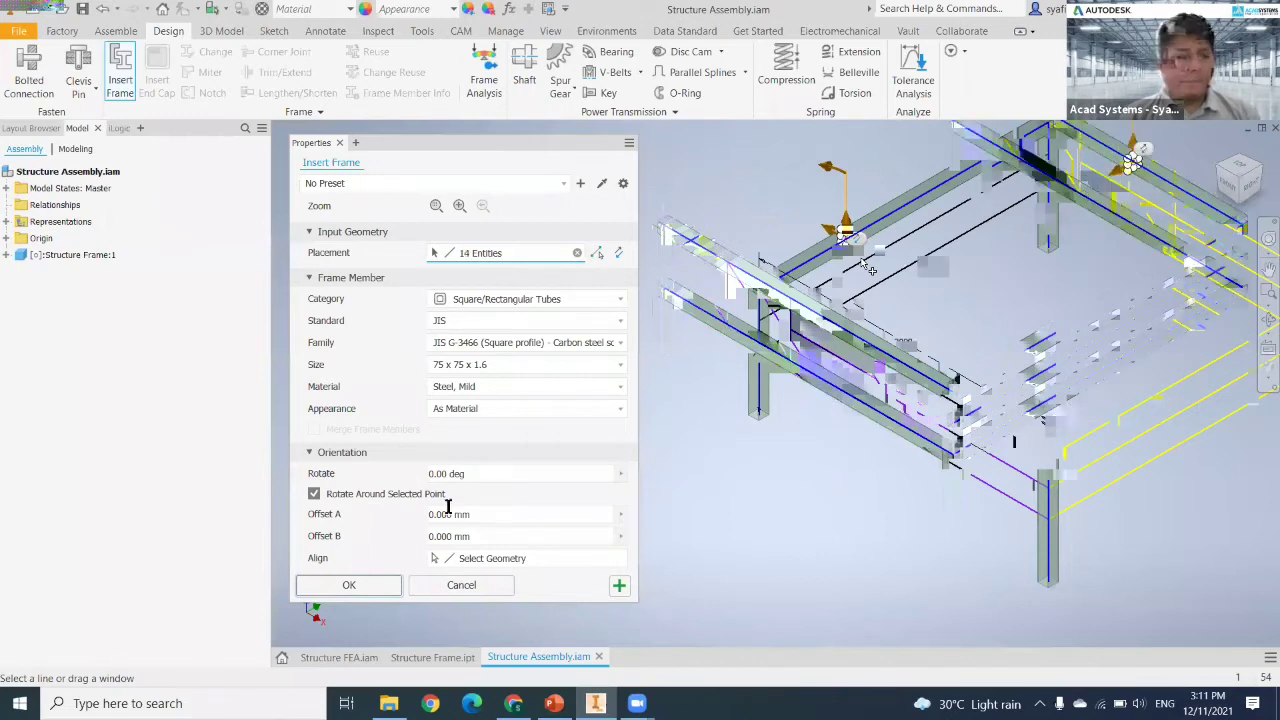
Step: Generate the selected 75 x 75 x 1.6 tubes with the default member names, keeping the command ready for another set
{"action": "left_click_drag", "start_coordinate": [462, 149], "coordinate": [468, 128]}
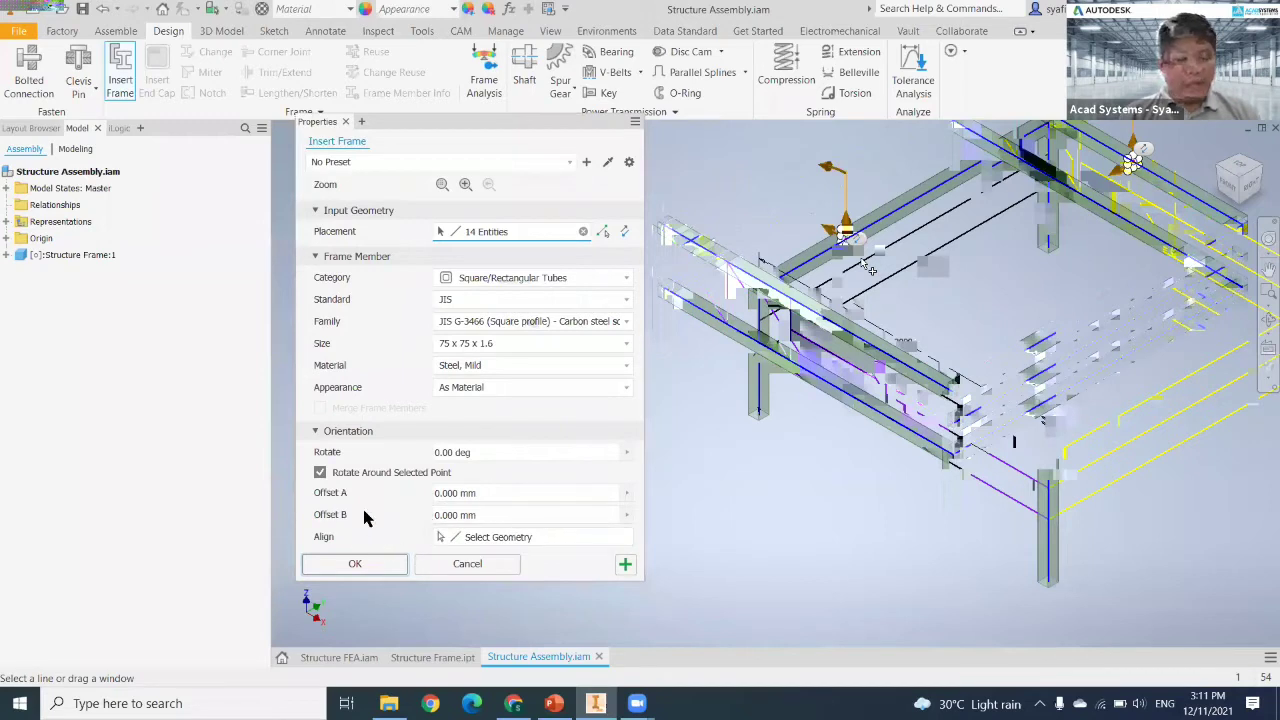
{"action": "left_click", "coordinate": [625, 566]}
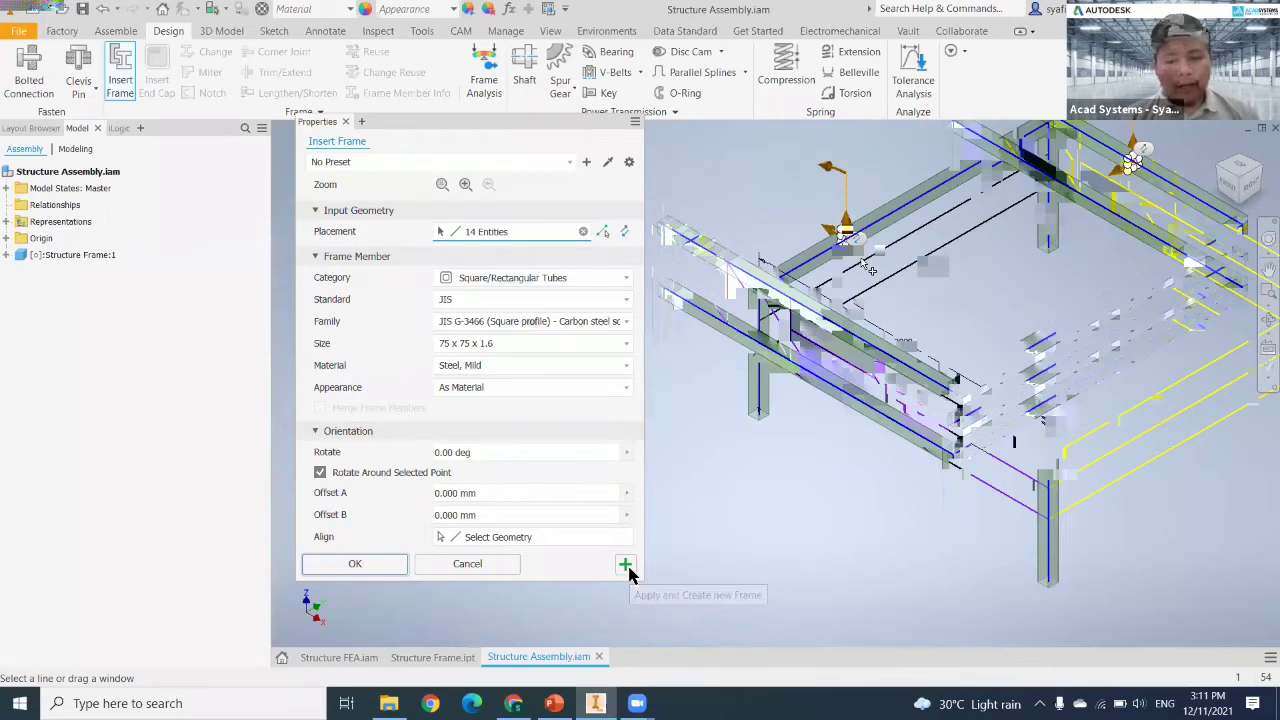
{"action": "left_click", "coordinate": [345, 349]}
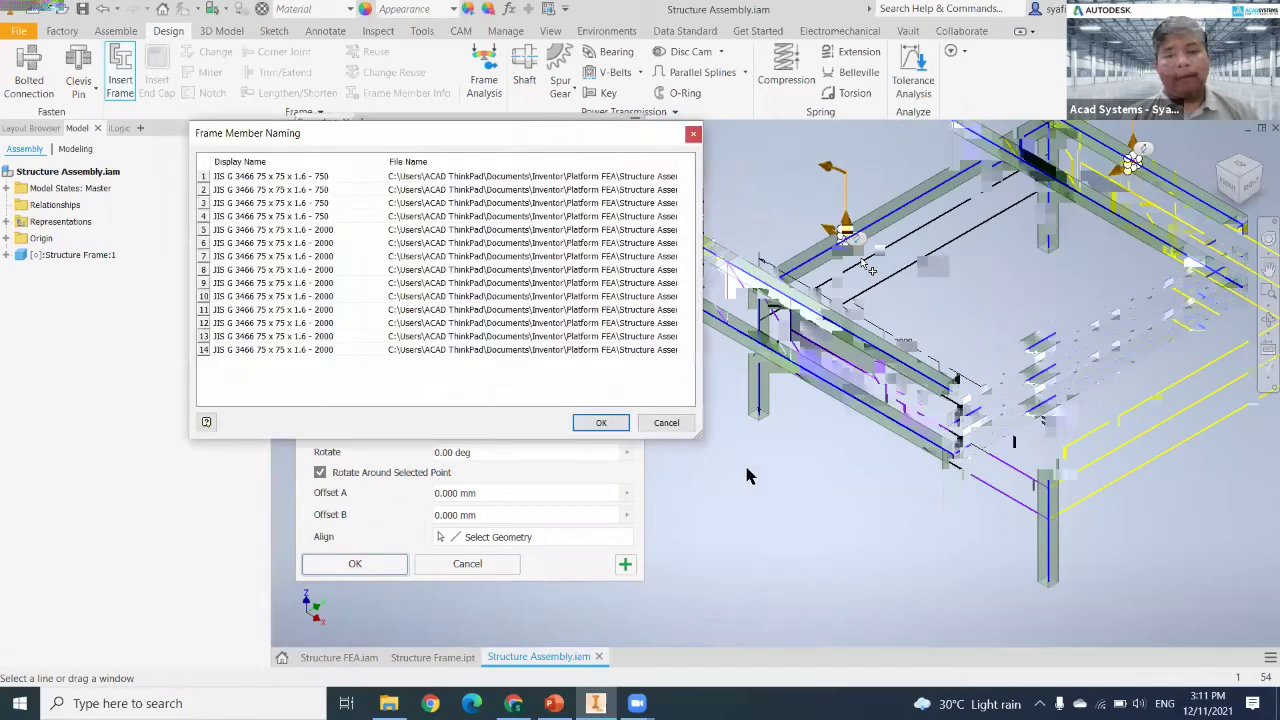
{"action": "left_click", "coordinate": [608, 424]}
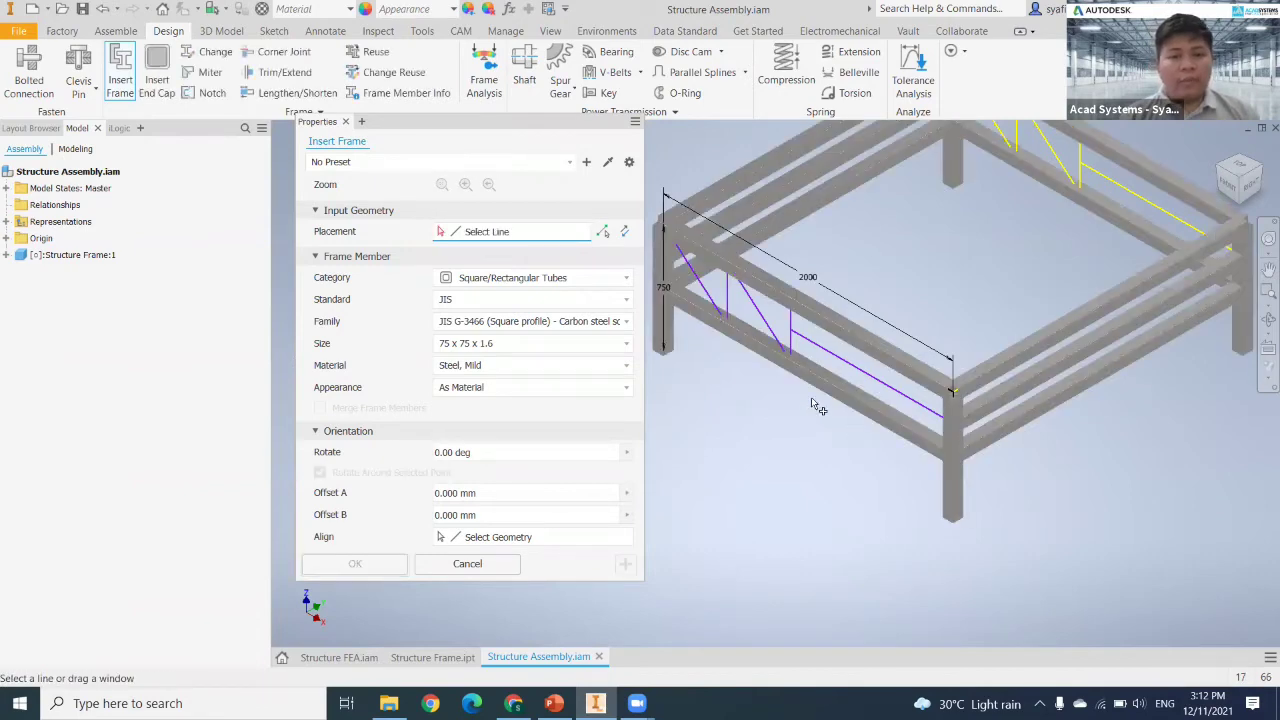
Step: Set the size of the next tube members to 50 x 50 x 1.6
{"action": "left_click", "coordinate": [565, 343]}
{"action": "scroll", "coordinate": [545, 456], "scroll_direction": "up", "scroll_amount": 1}
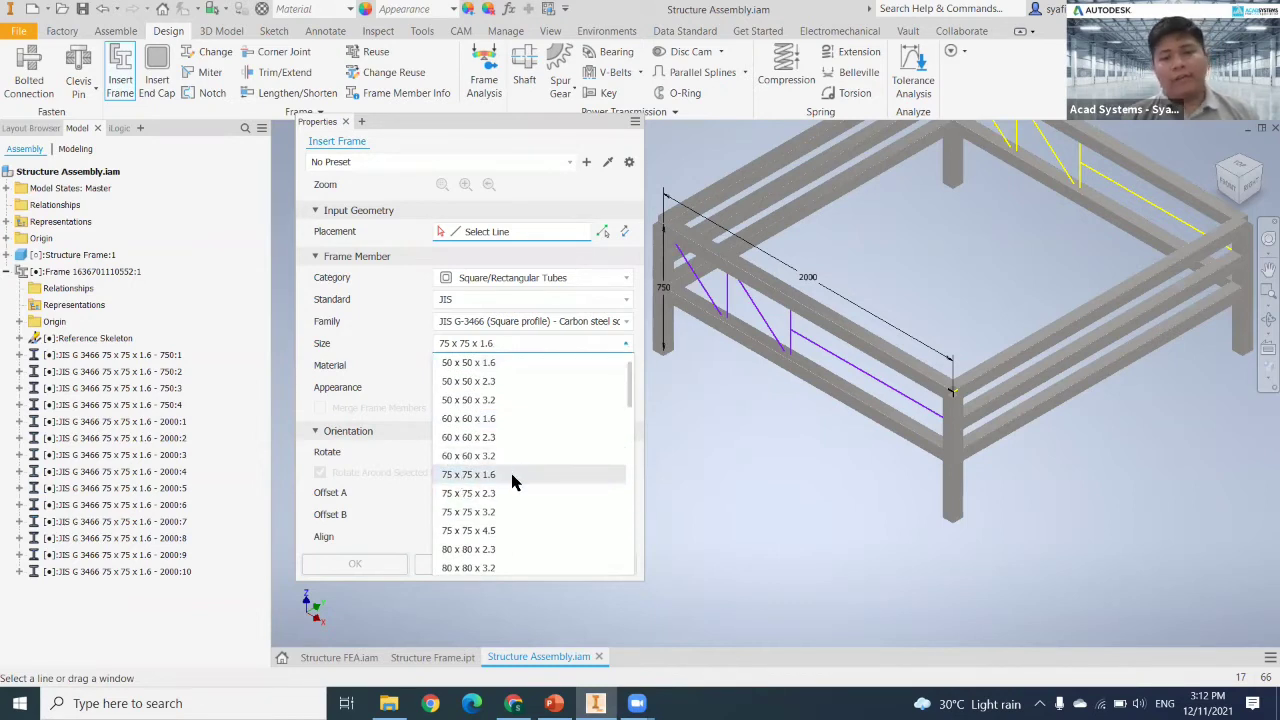
{"action": "scroll", "coordinate": [495, 403], "scroll_direction": "up", "scroll_amount": 2}
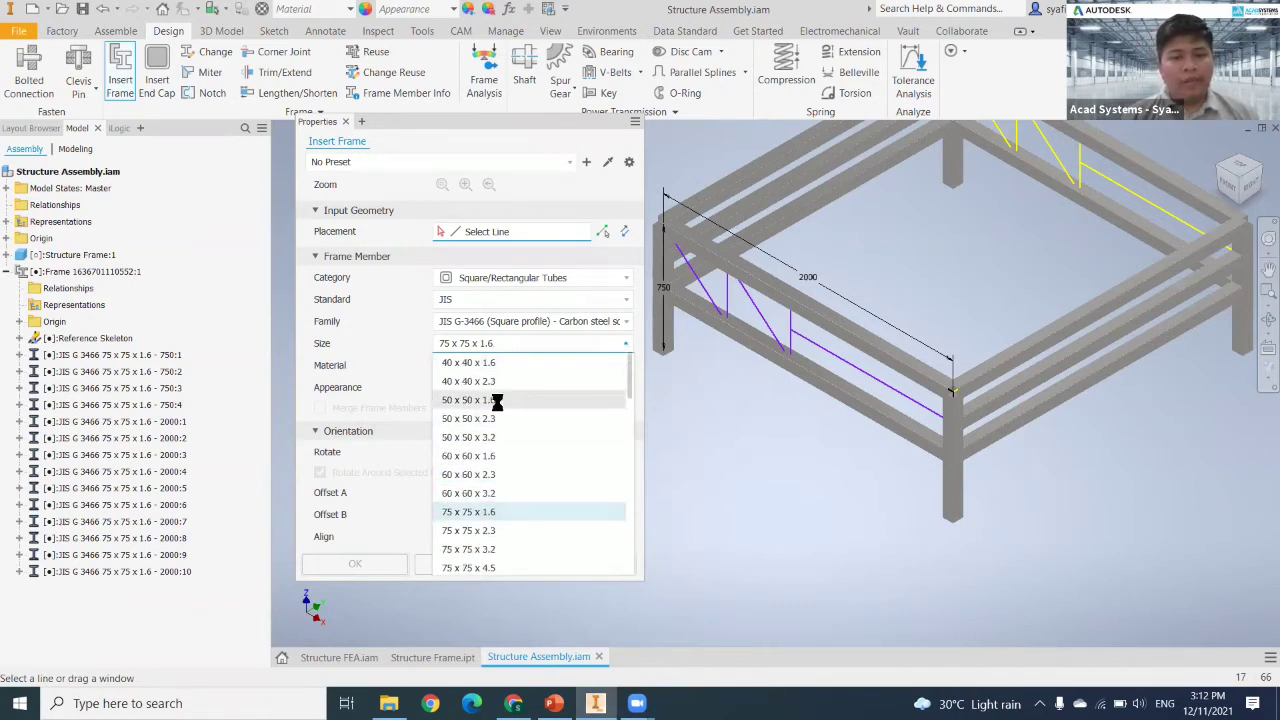
{"action": "left_click", "coordinate": [495, 397]}
Step: Select the two diagonals, two short verticals and short middle rail of the near side frame as tube placements
{"action": "scroll", "coordinate": [705, 342], "scroll_direction": "up", "scroll_amount": 3}
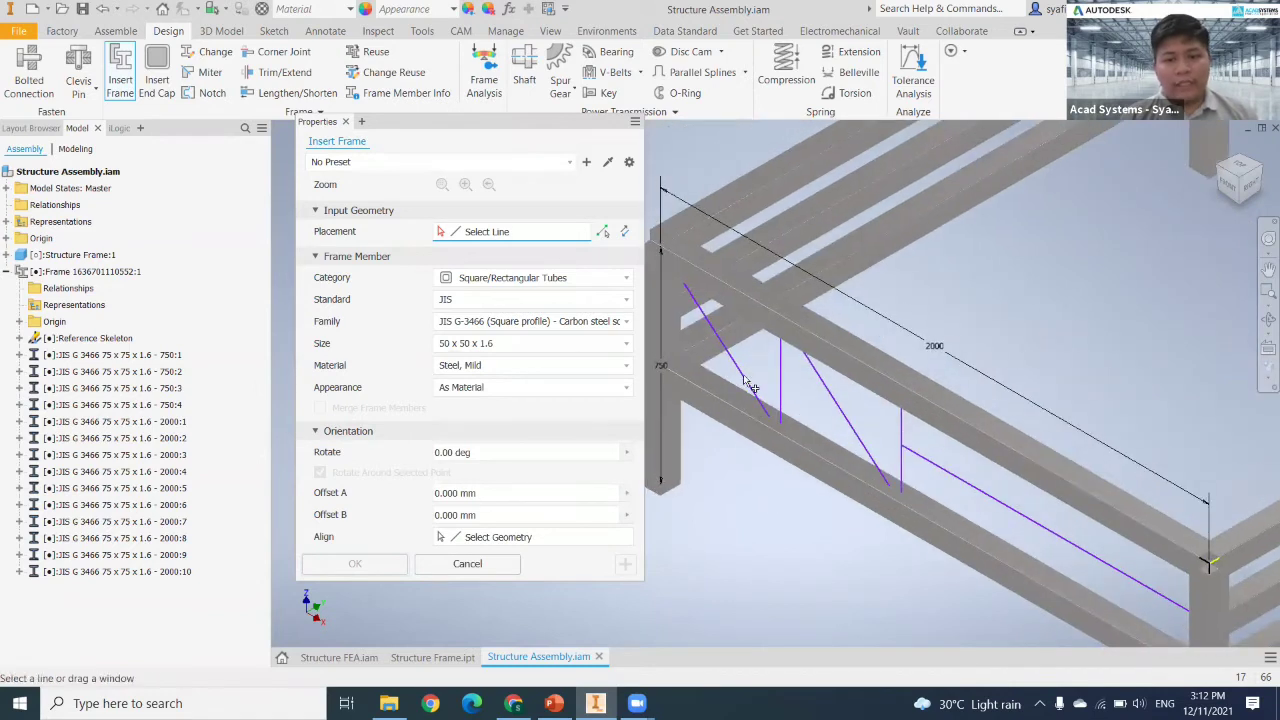
{"action": "left_click", "coordinate": [746, 380]}
{"action": "left_click", "coordinate": [781, 398]}
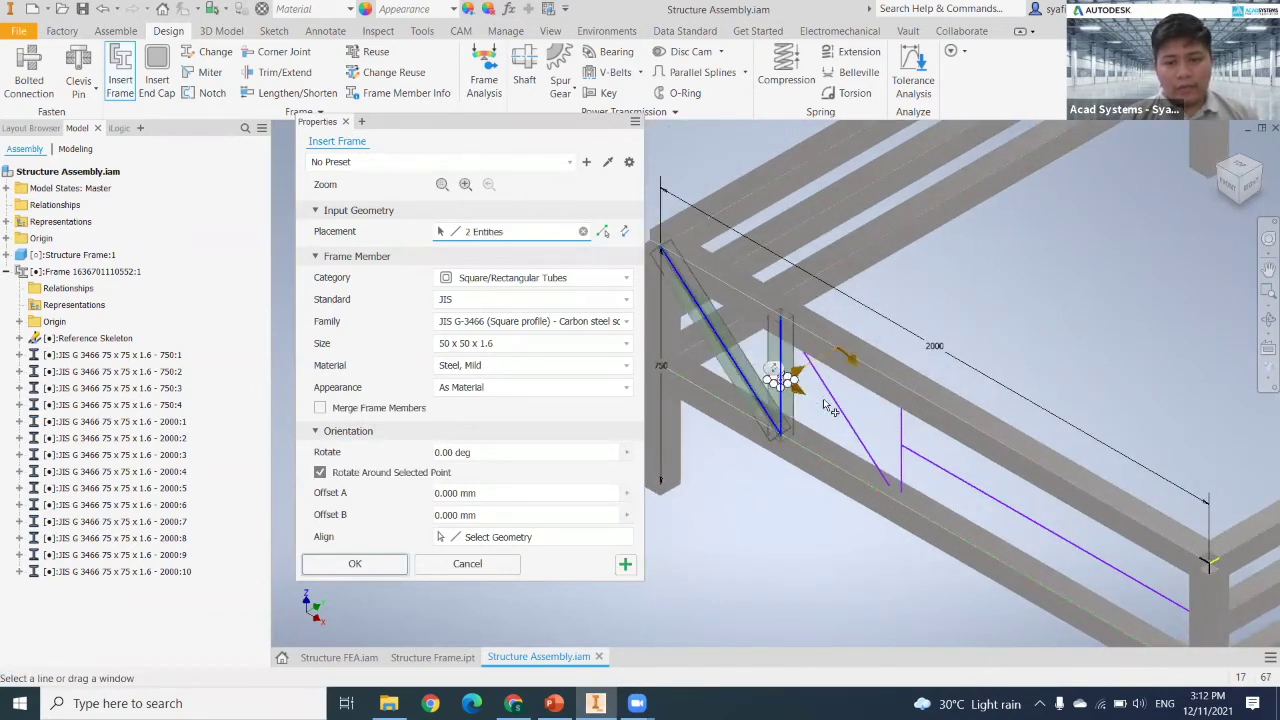
{"action": "left_click", "coordinate": [852, 424]}
{"action": "left_click", "coordinate": [902, 436]}
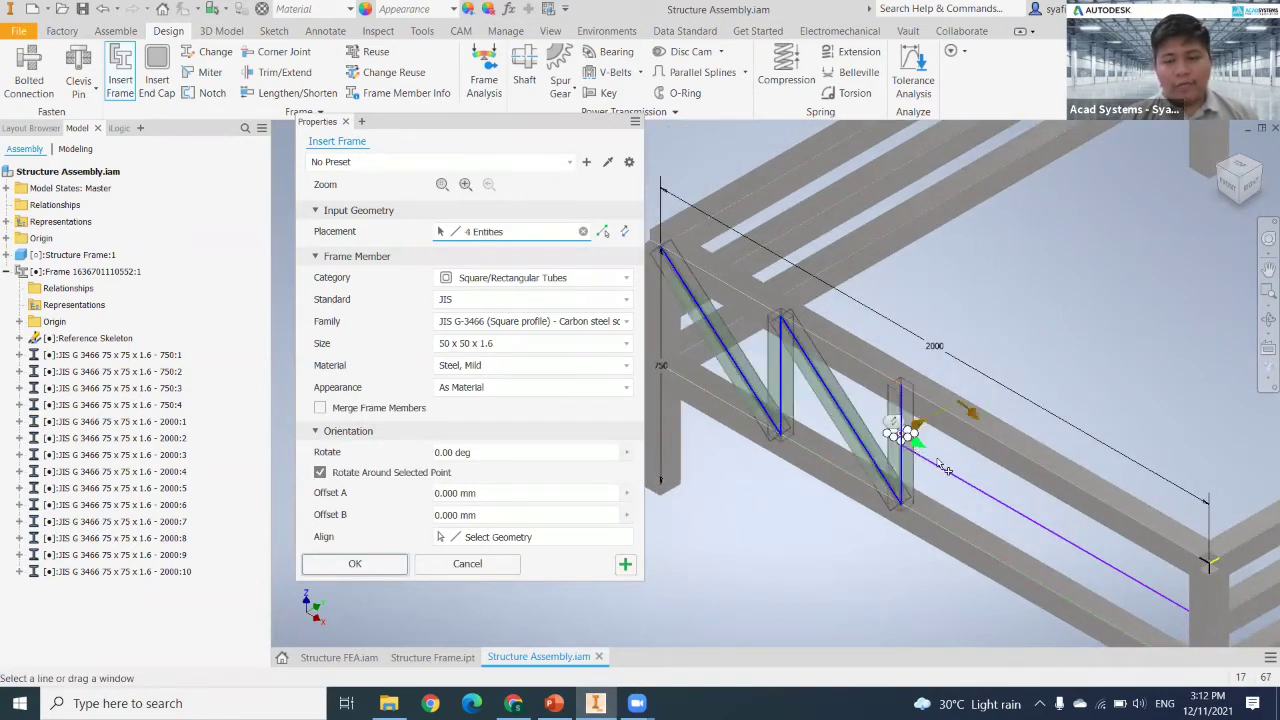
{"action": "left_click", "coordinate": [944, 477]}
Step: Add the matching diagonals, short verticals and short middle rail of the far side frame to the placement selection
{"action": "middle_click_drag", "start_coordinate": [944, 479], "coordinate": [766, 425]}
{"action": "scroll", "coordinate": [985, 307], "scroll_direction": "down", "scroll_amount": 3}
{"action": "middle_click_drag", "start_coordinate": [985, 307], "coordinate": [870, 536]}
{"action": "scroll", "coordinate": [870, 536], "scroll_direction": "up", "scroll_amount": 3}
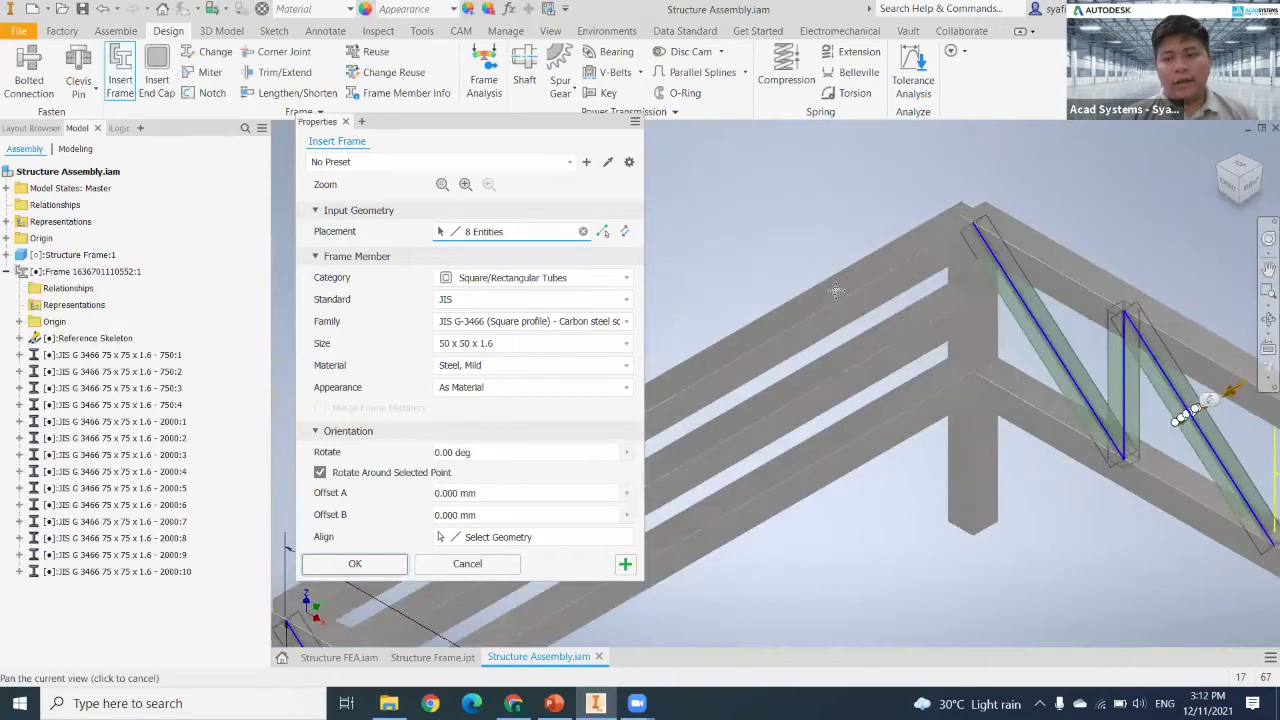
{"action": "middle_click_drag", "start_coordinate": [1180, 408], "coordinate": [926, 289]}
{"action": "left_click", "coordinate": [954, 289]}
{"action": "left_click", "coordinate": [1005, 338]}
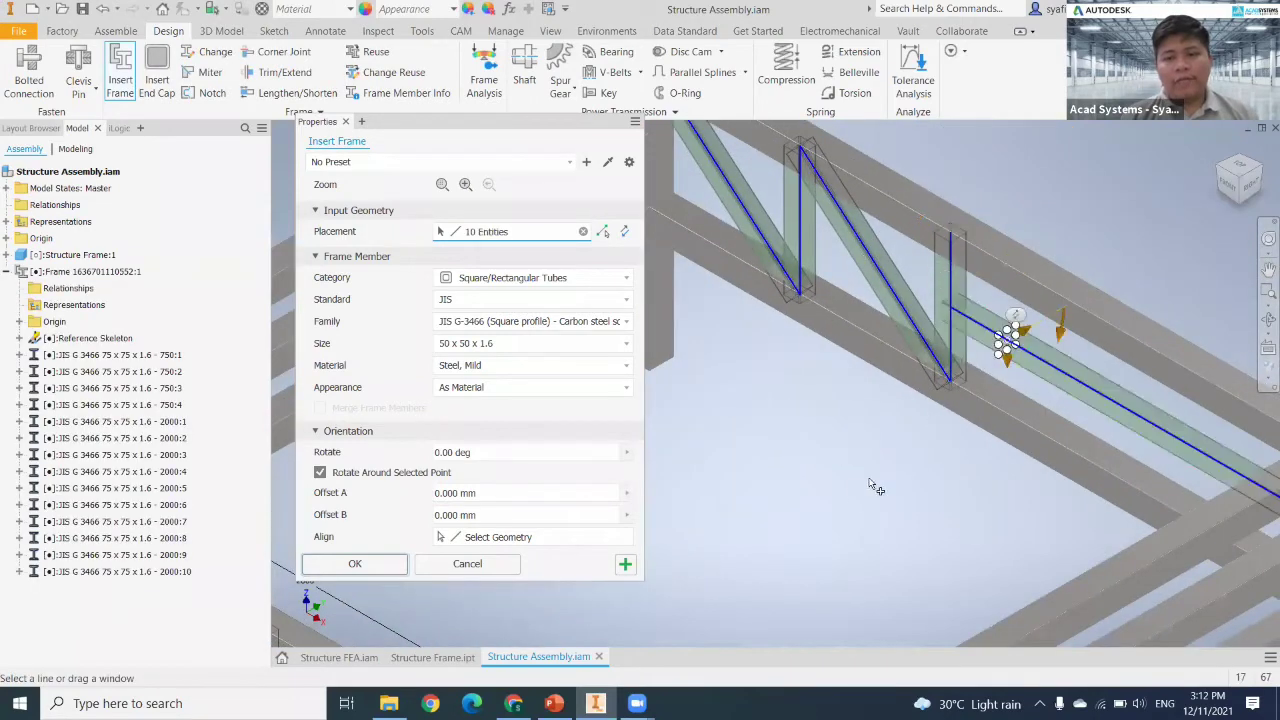
Step: Generate the selected 50 x 50 x 1.6 bracing tubes with the default member names and finish the frame insertion
{"action": "scroll", "coordinate": [846, 495], "scroll_direction": "down", "scroll_amount": 3}
{"action": "scroll", "coordinate": [846, 500], "scroll_direction": "down", "scroll_amount": 3}
{"action": "middle_click_drag", "start_coordinate": [846, 500], "coordinate": [976, 366]}
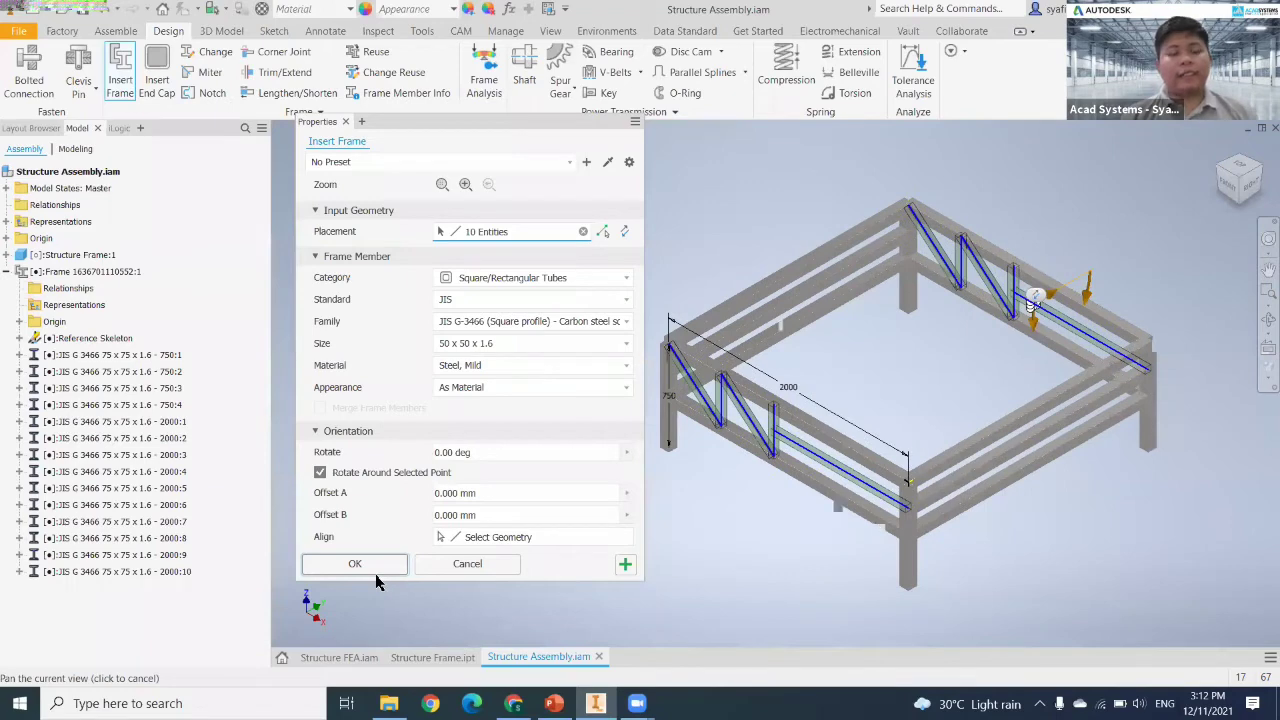
{"action": "left_click", "coordinate": [372, 567]}
{"action": "left_click", "coordinate": [591, 423]}
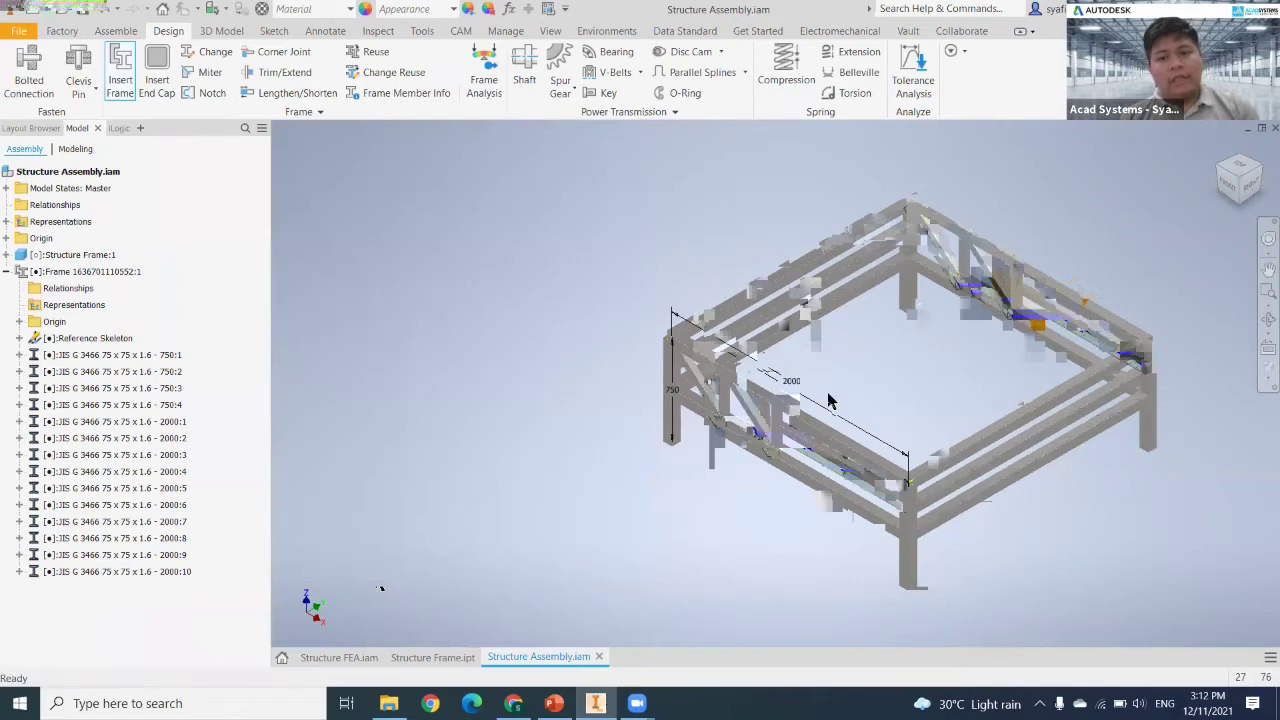
Step: Set the visual style to Shaded with edges and examine how the tube ends meet at the frame corners
{"action": "left_click", "coordinate": [1266, 372]}
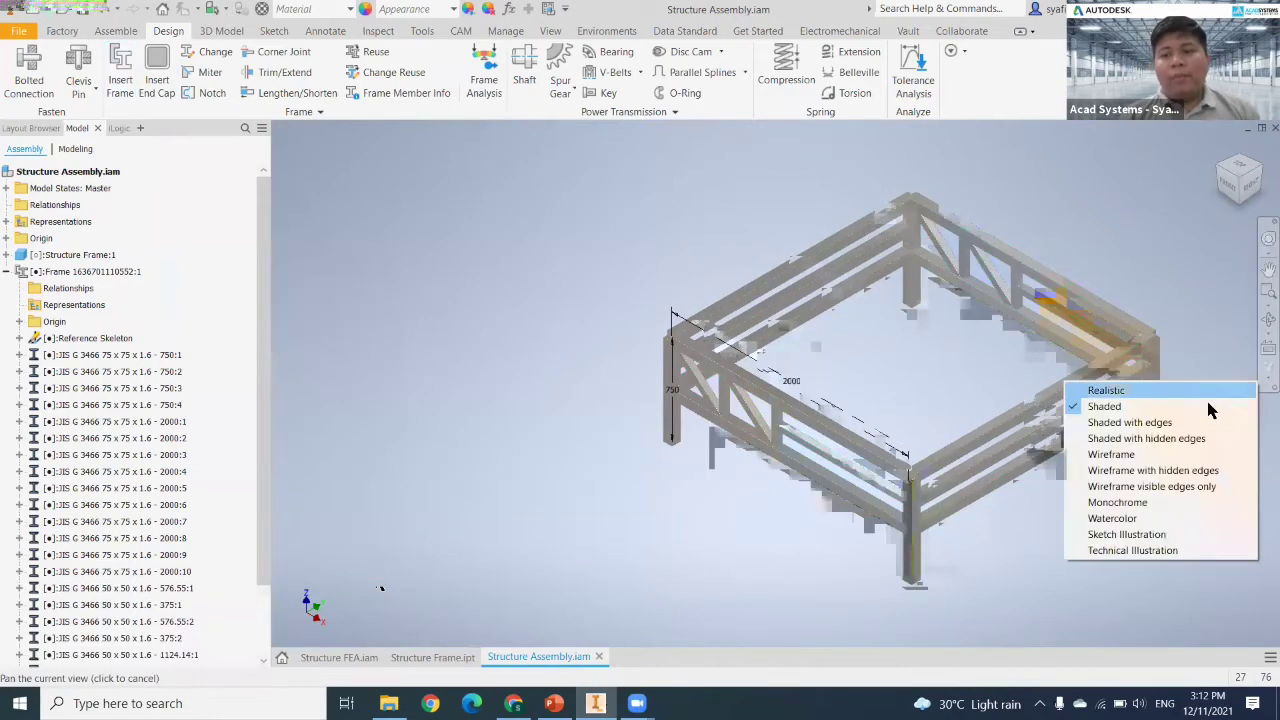
{"action": "left_click", "coordinate": [1129, 422]}
{"action": "scroll", "coordinate": [620, 420], "scroll_direction": "up", "scroll_amount": 6}
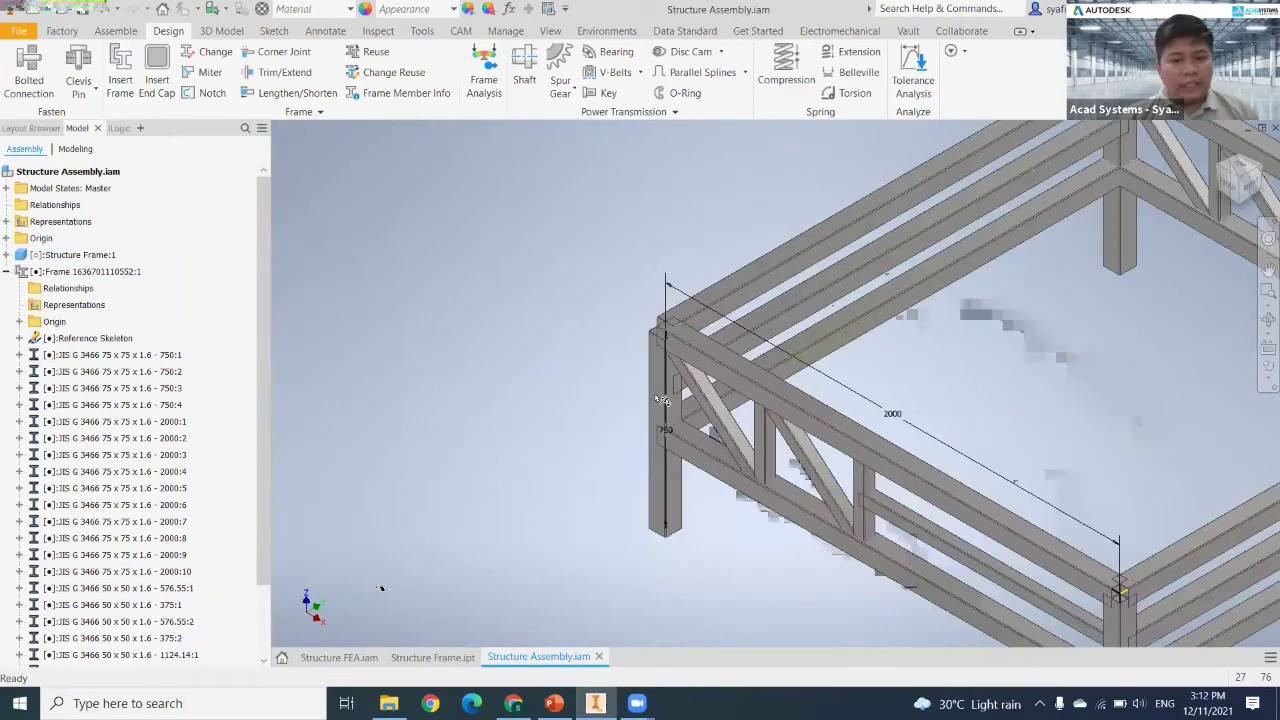
{"action": "middle_click_drag", "start_coordinate": [577, 493], "coordinate": [498, 559]}
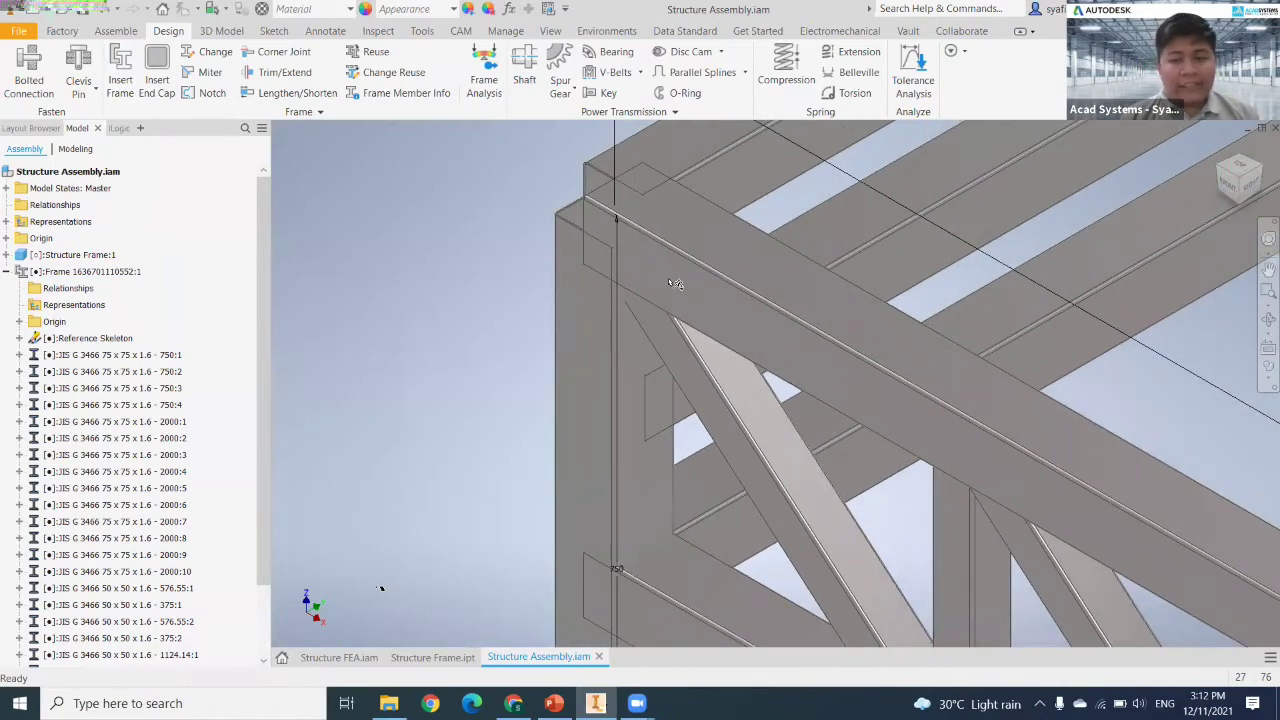
{"action": "scroll", "coordinate": [669, 278], "scroll_direction": "down", "scroll_amount": 3}
{"action": "middle_click_drag", "start_coordinate": [841, 382], "coordinate": [440, 640]}
{"action": "middle_click_drag", "start_coordinate": [843, 309], "coordinate": [649, 495]}
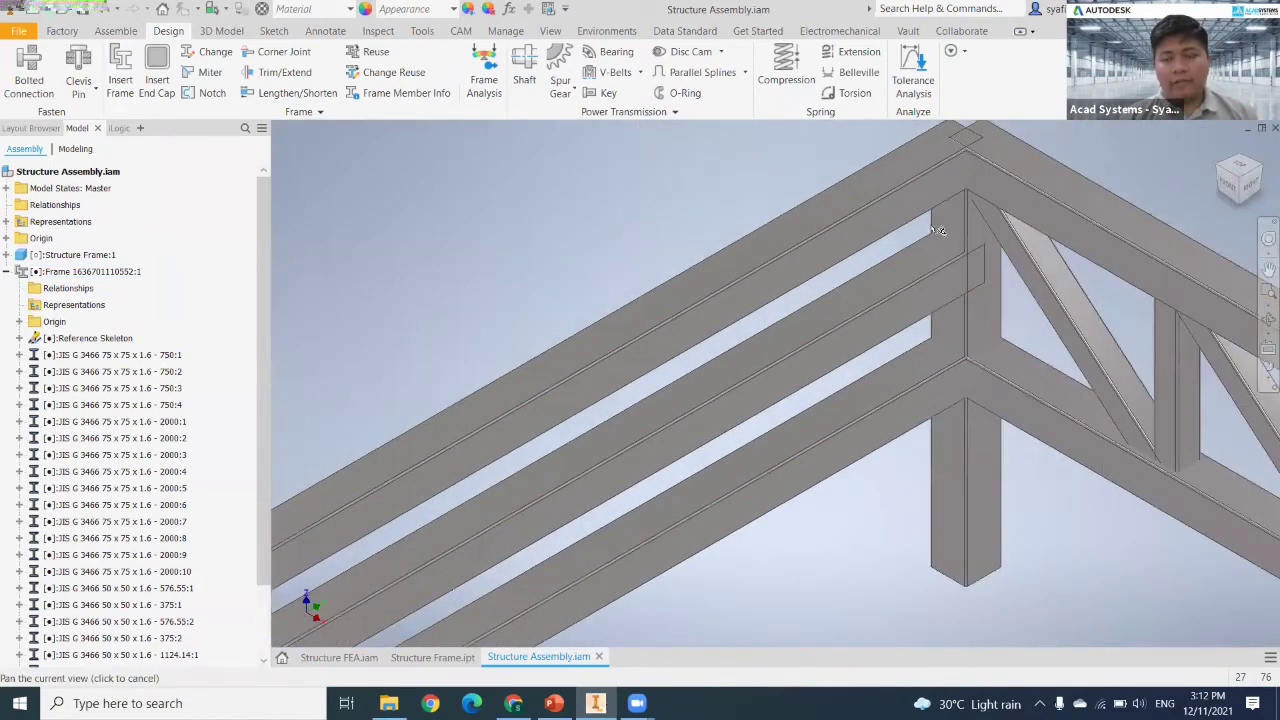
{"action": "middle_click_drag", "start_coordinate": [920, 205], "coordinate": [866, 263]}
{"action": "scroll", "coordinate": [827, 350], "scroll_direction": "down", "scroll_amount": 2}
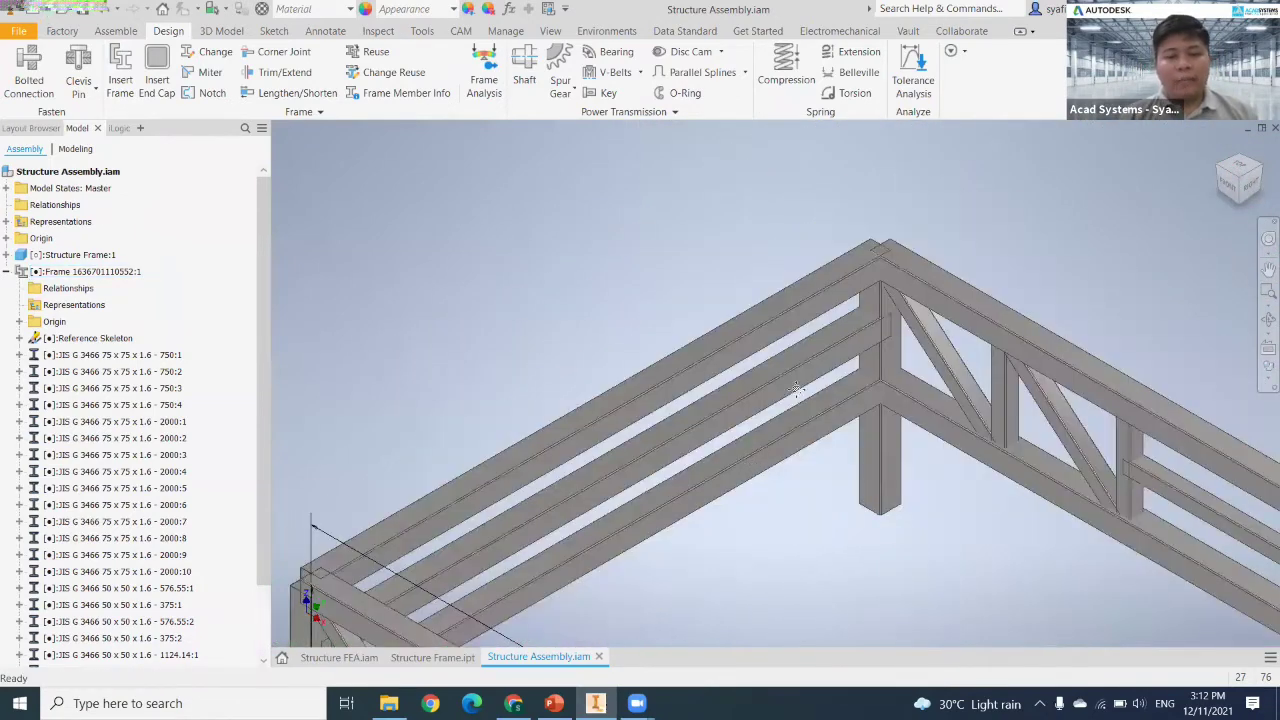
{"action": "middle_click_drag", "start_coordinate": [639, 572], "coordinate": [888, 281]}
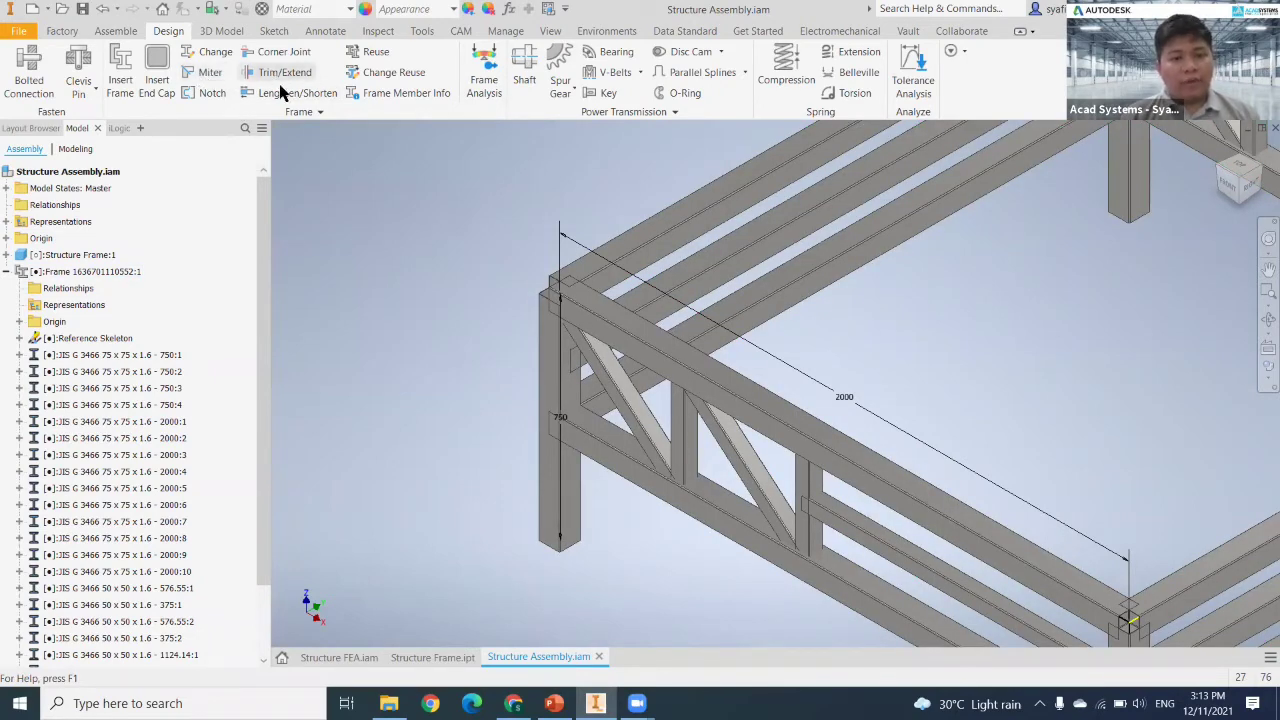
Step: Use Trim/Extend with 0 mm offset to extend the four corner legs to the top face of the near side frame's upper rail
{"action": "middle_click_drag", "start_coordinate": [752, 292], "coordinate": [1015, 295]}
{"action": "scroll", "coordinate": [842, 295], "scroll_direction": "down", "scroll_amount": 3}
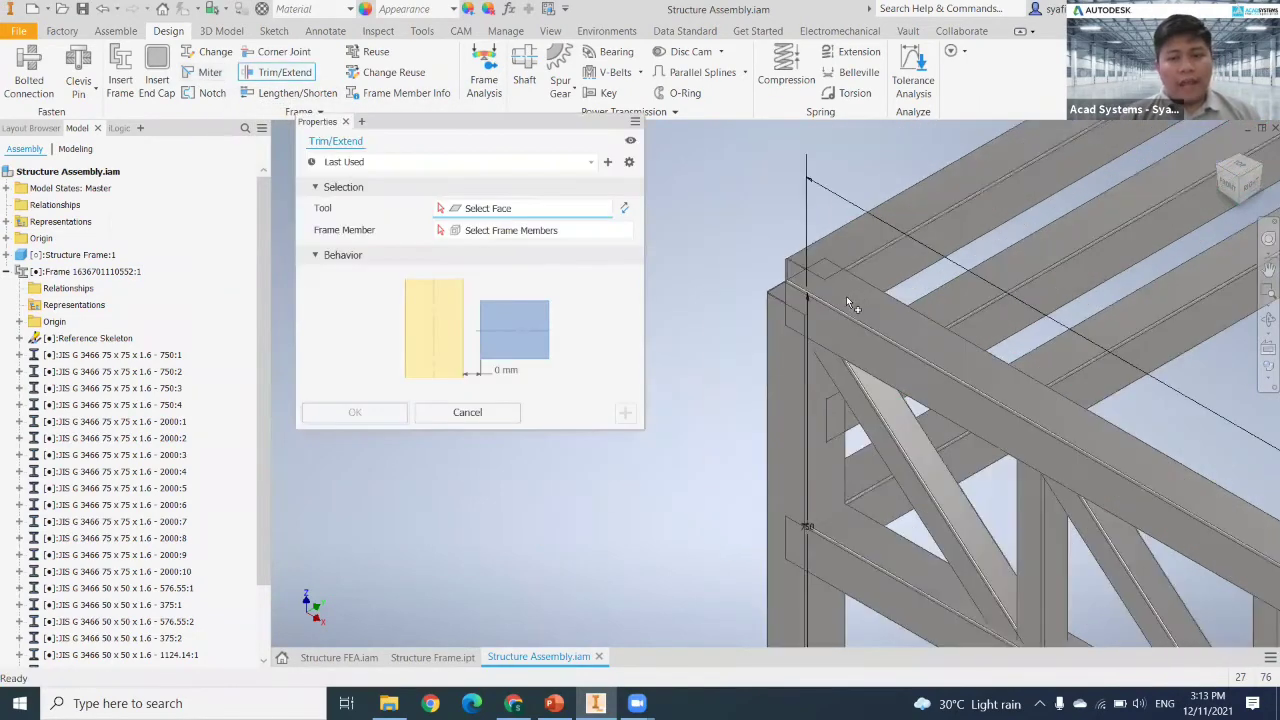
{"action": "left_click", "coordinate": [862, 313]}
{"action": "scroll", "coordinate": [862, 313], "scroll_direction": "down", "scroll_amount": 3}
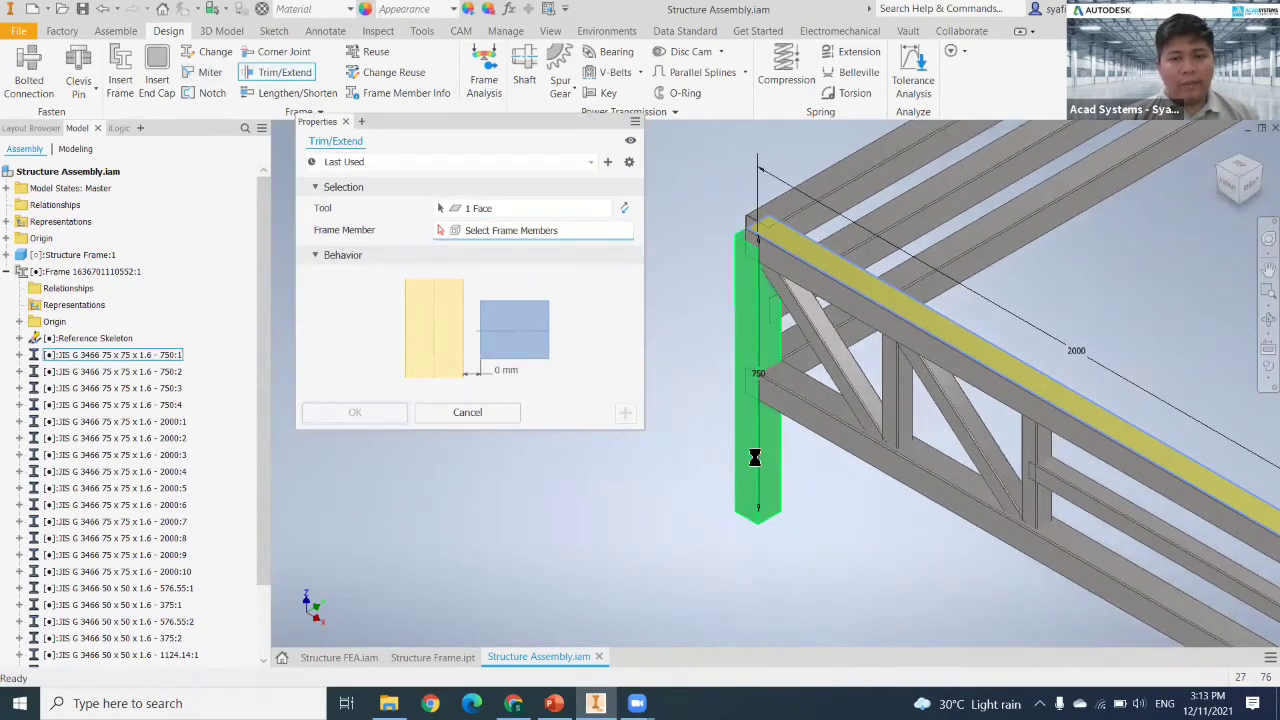
{"action": "left_click", "coordinate": [754, 456]}
{"action": "scroll", "coordinate": [760, 460], "scroll_direction": "down", "scroll_amount": 5}
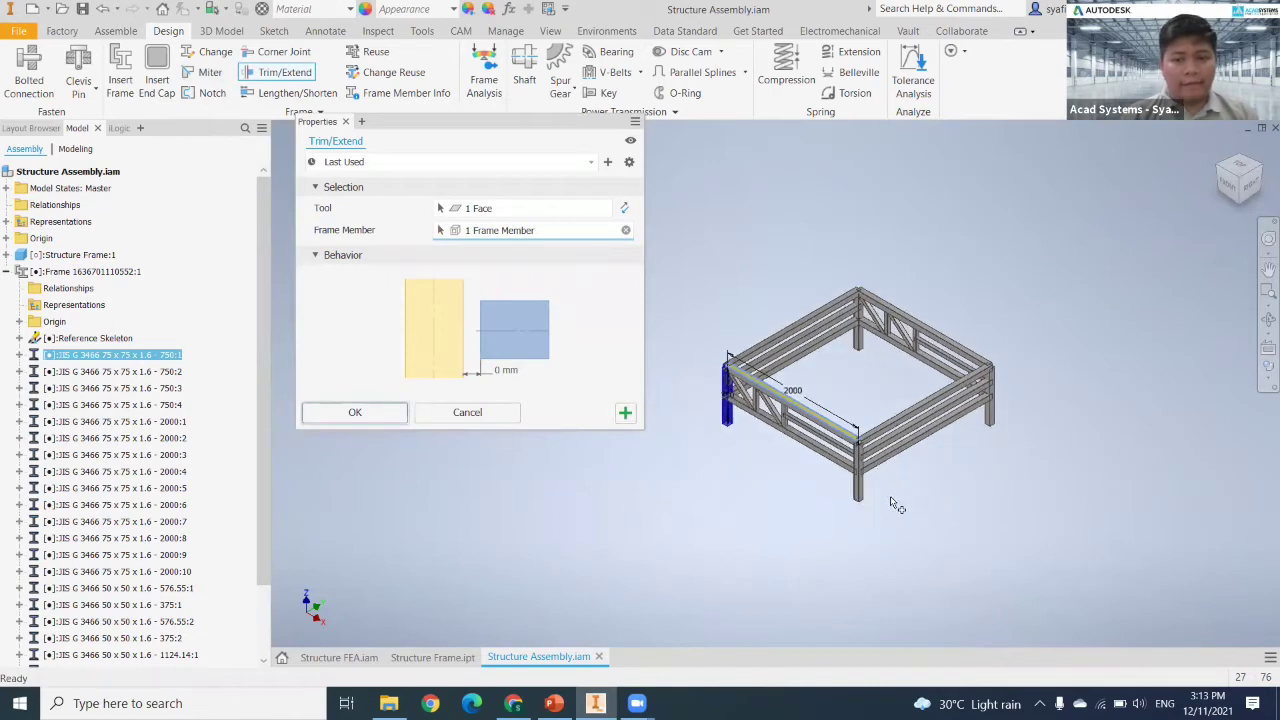
{"action": "scroll", "coordinate": [895, 503], "scroll_direction": "up", "scroll_amount": 3}
{"action": "left_click", "coordinate": [1079, 353]}
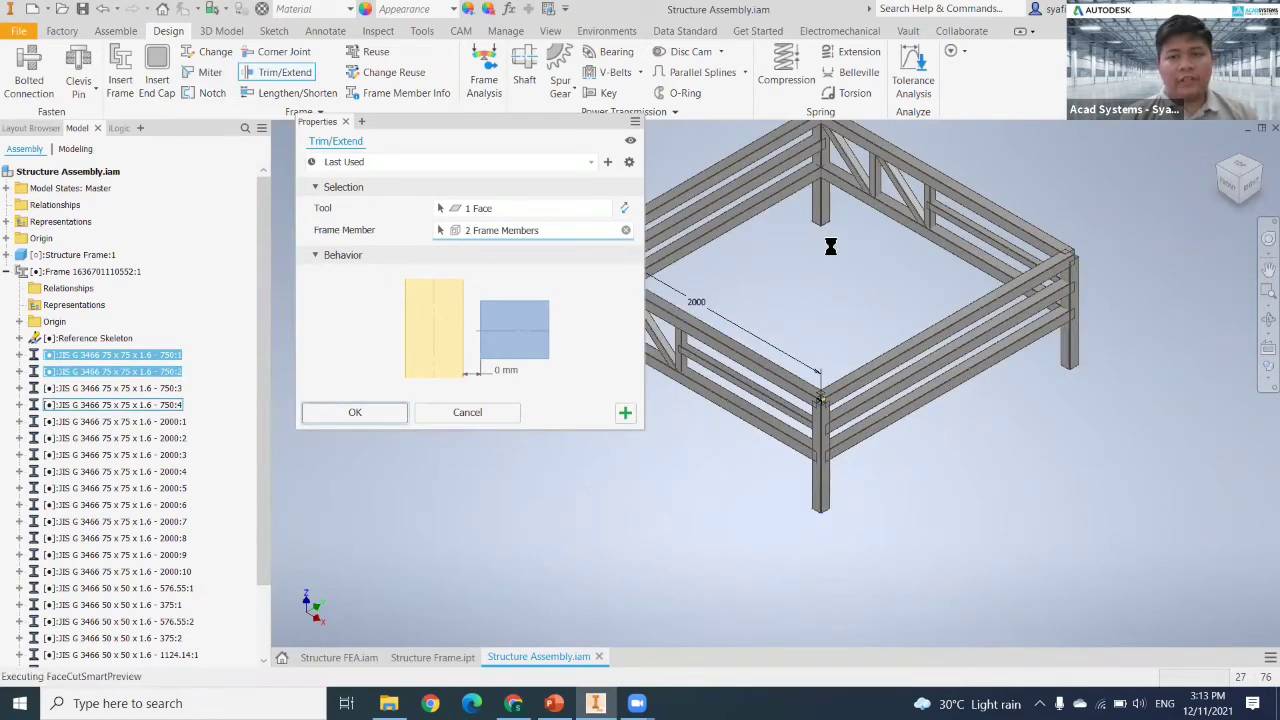
{"action": "left_click", "coordinate": [824, 212]}
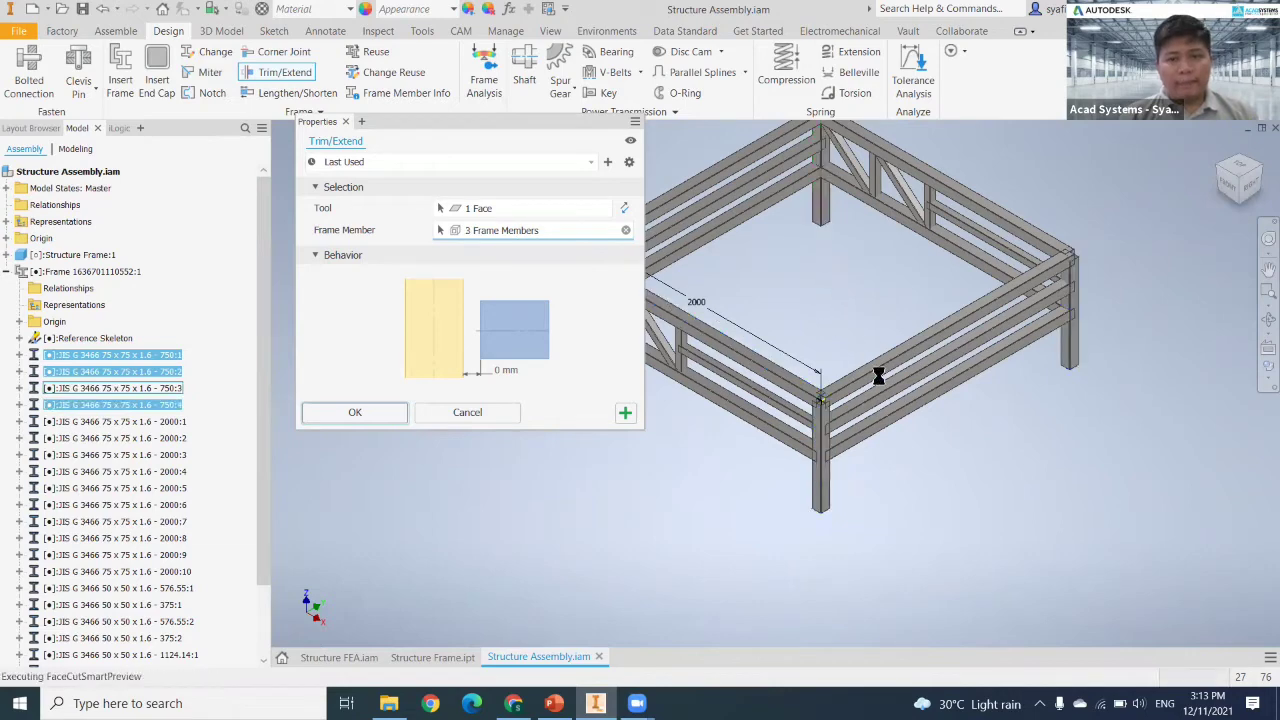
{"action": "left_click", "coordinate": [823, 410]}
{"action": "middle_click_drag", "start_coordinate": [834, 294], "coordinate": [989, 383]}
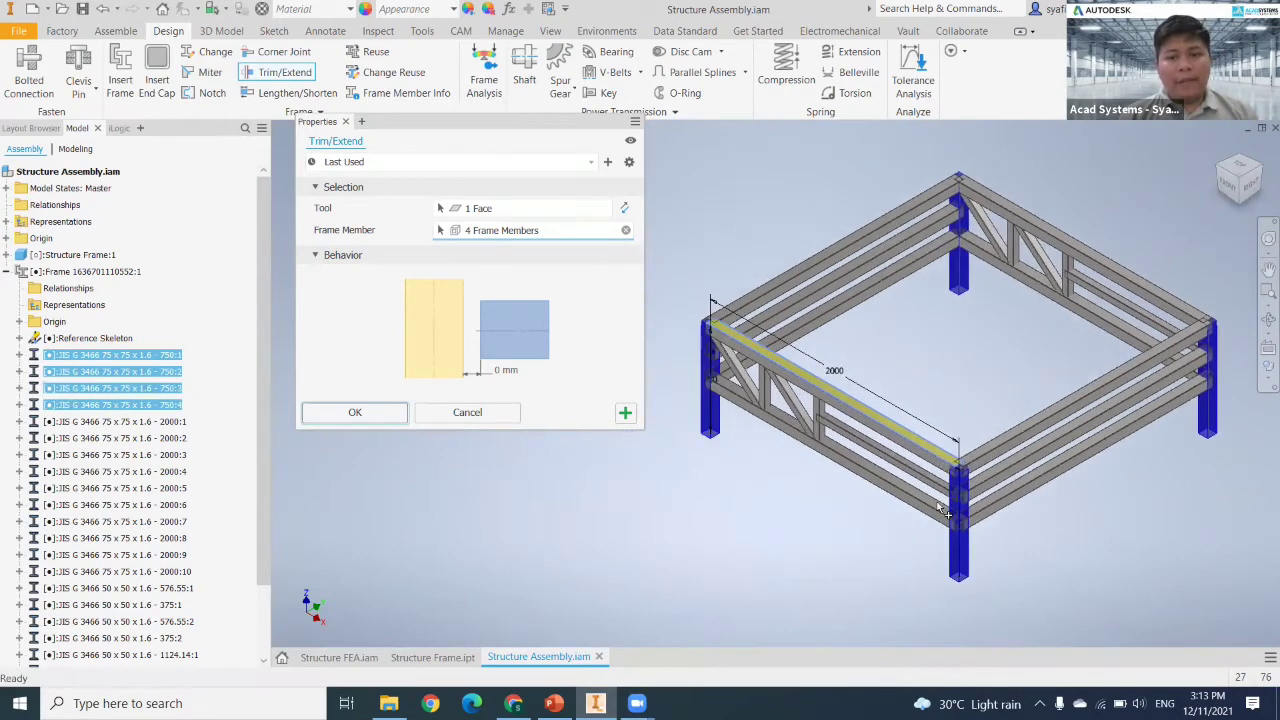
Step: Set the inner face of the near side frame's left leg as the Trim/Extend tool and select that frame's lower and upper rails
{"action": "scroll", "coordinate": [939, 494], "scroll_direction": "down", "scroll_amount": 3}
{"action": "middle_click_drag", "start_coordinate": [712, 248], "coordinate": [950, 302]}
{"action": "scroll", "coordinate": [864, 292], "scroll_direction": "down", "scroll_amount": 4}
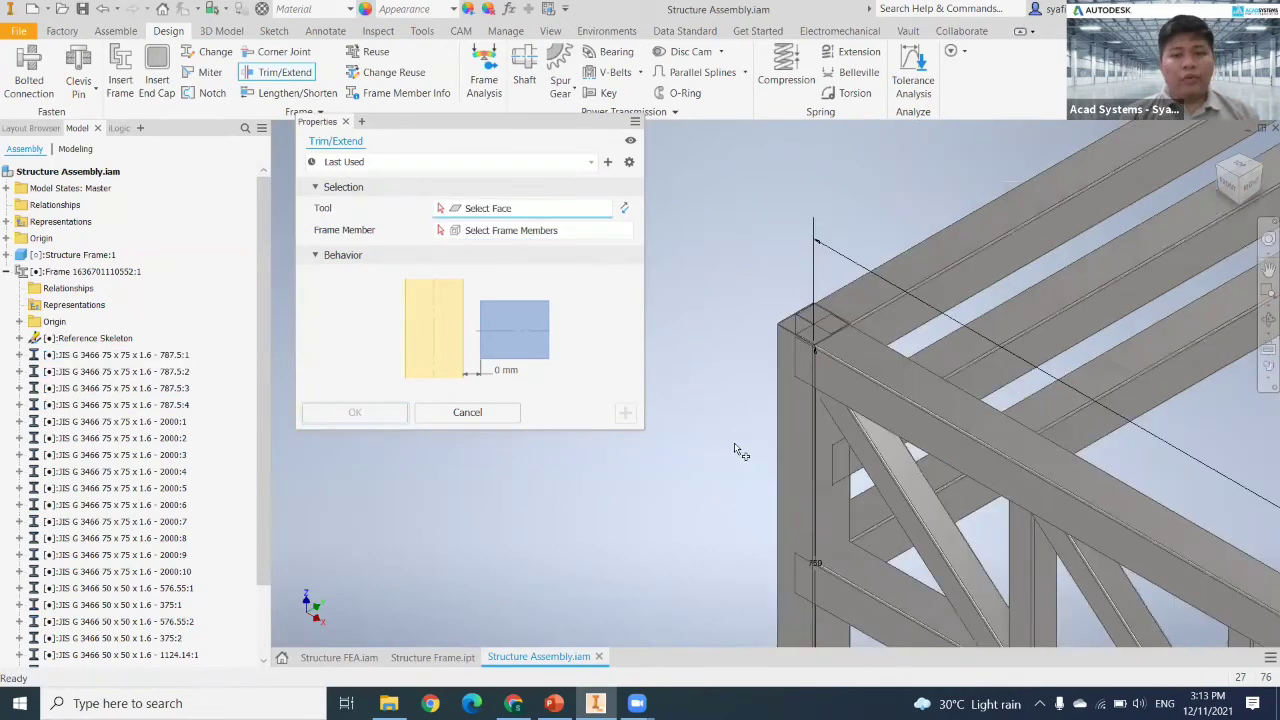
{"action": "middle_click_drag", "start_coordinate": [736, 467], "coordinate": [708, 231]}
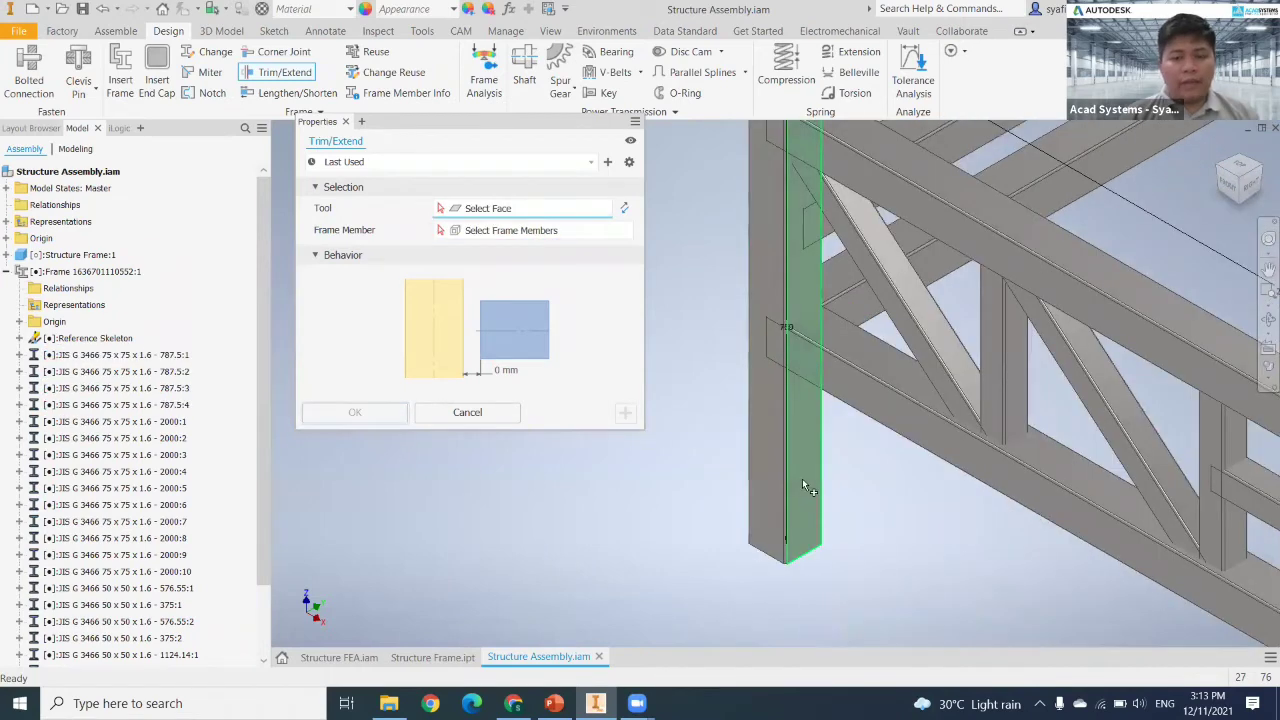
{"action": "left_click", "coordinate": [802, 482]}
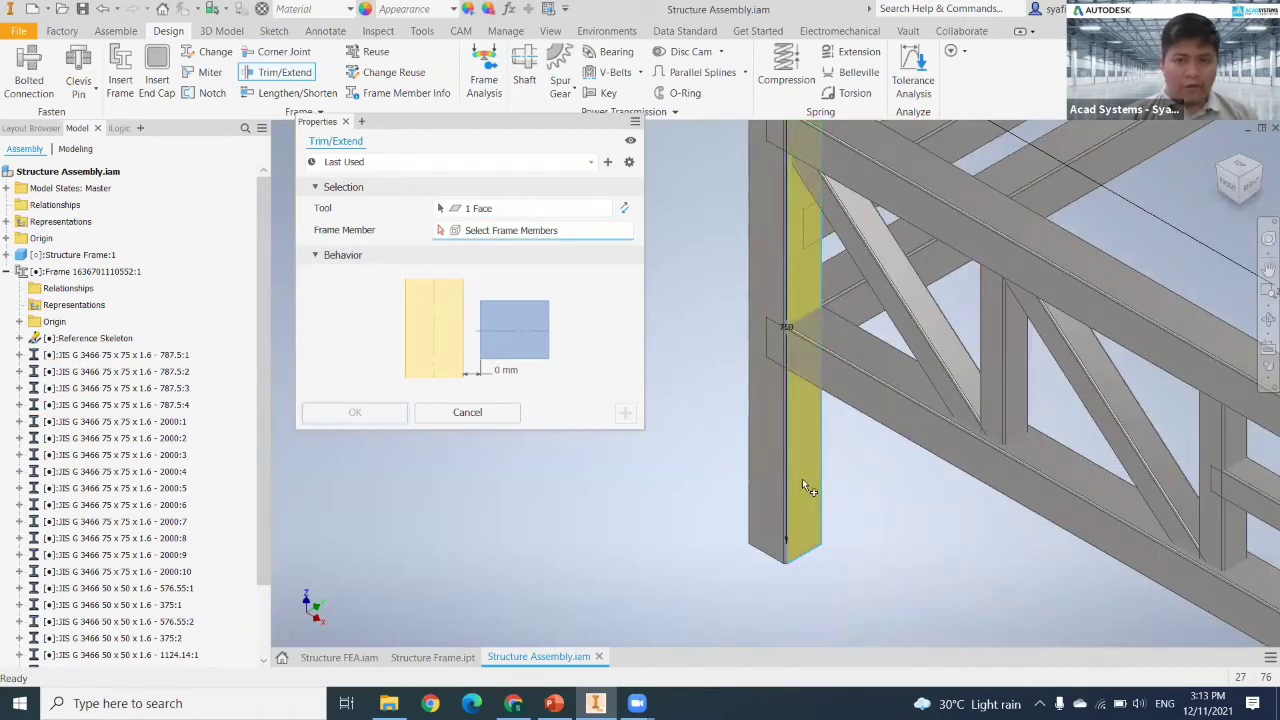
{"action": "left_click", "coordinate": [861, 412]}
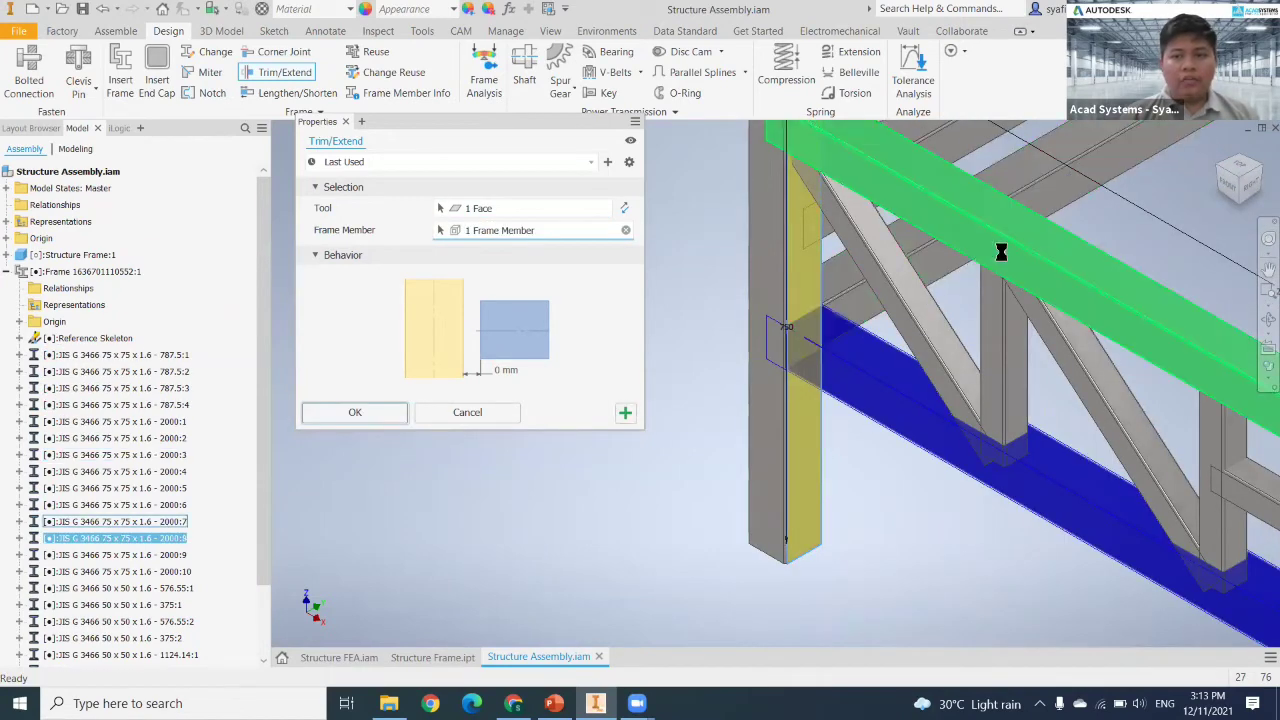
{"action": "left_click", "coordinate": [1129, 281]}
Step: Add the far side frame's lower and upper rails to the selection and apply the trim with 0 mm offset
{"action": "scroll", "coordinate": [1186, 250], "scroll_direction": "down", "scroll_amount": 5}
{"action": "middle_click_drag", "start_coordinate": [1190, 243], "coordinate": [857, 397]}
{"action": "scroll", "coordinate": [1095, 258], "scroll_direction": "up", "scroll_amount": 5}
{"action": "scroll", "coordinate": [1009, 346], "scroll_direction": "down", "scroll_amount": 1}
{"action": "middle_click_drag", "start_coordinate": [781, 420], "coordinate": [975, 342]}
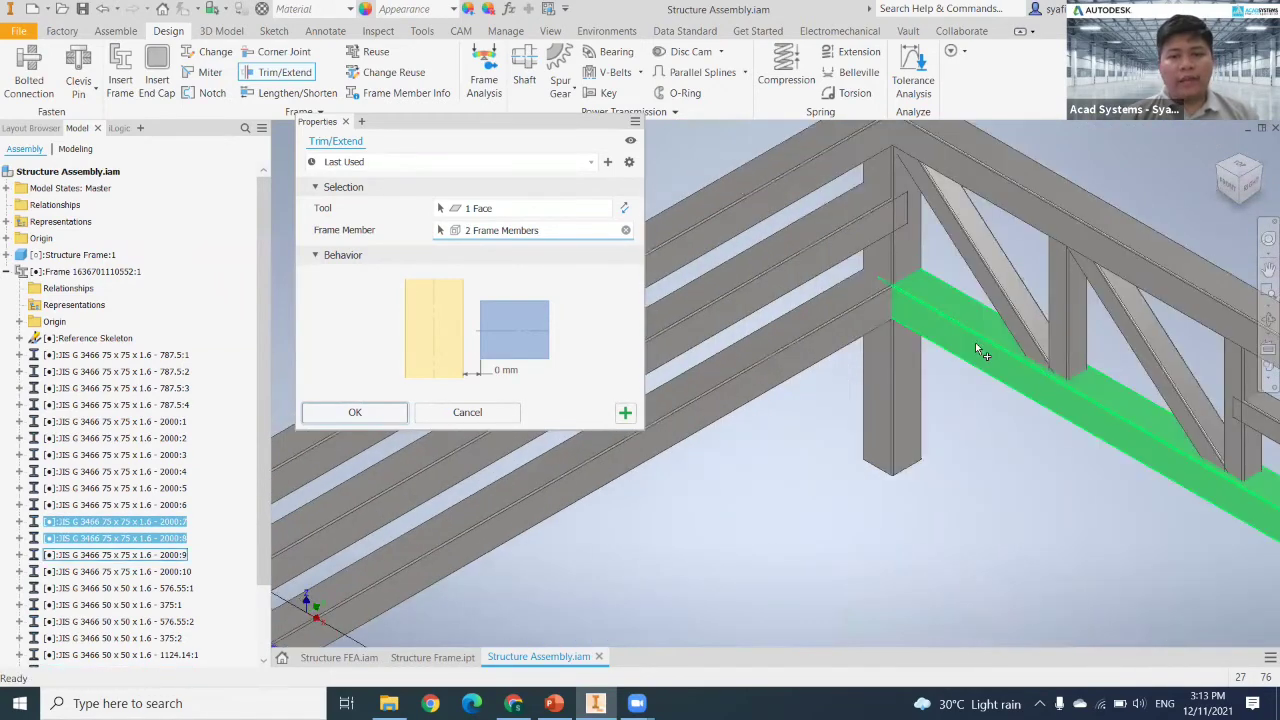
{"action": "left_click", "coordinate": [975, 342]}
{"action": "left_click", "coordinate": [1017, 197]}
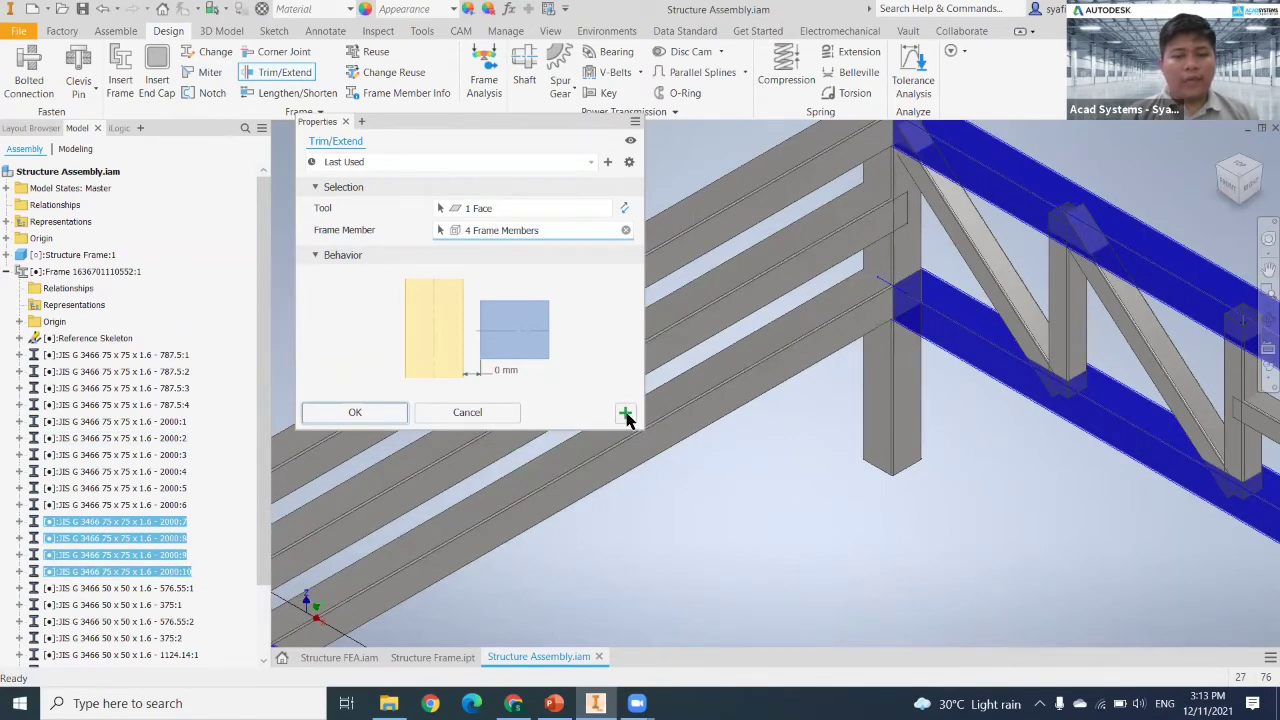
Step: Trim the six connecting rails between the two side frames to the back corner leg's inner face with 0 mm offset
{"action": "left_click", "coordinate": [878, 421]}
{"action": "left_click", "coordinate": [822, 344]}
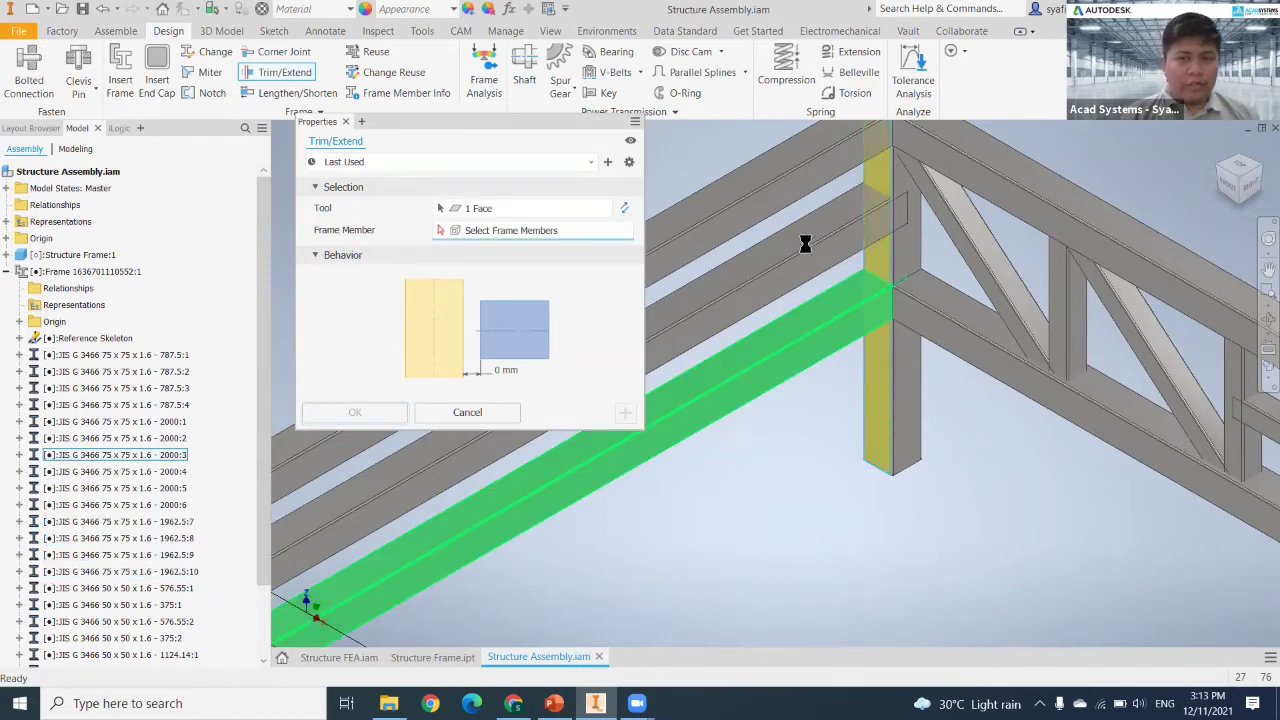
{"action": "left_click", "coordinate": [806, 246]}
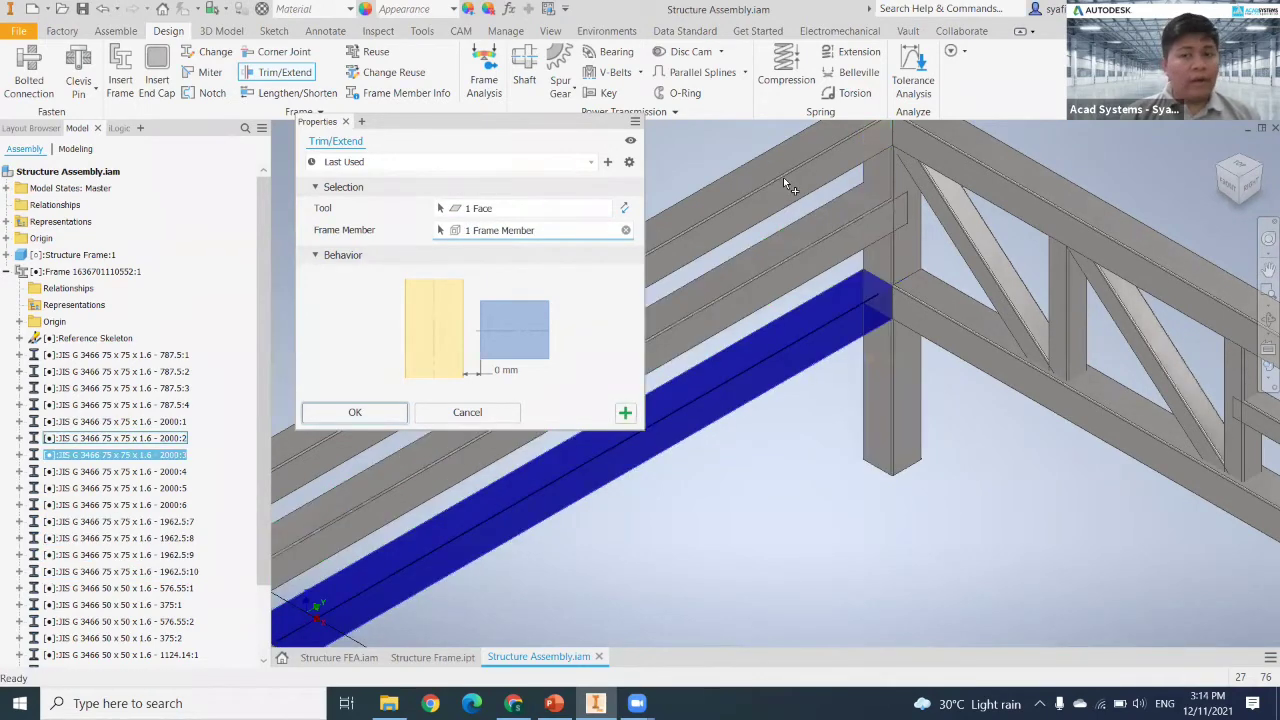
{"action": "left_click", "coordinate": [783, 178]}
{"action": "scroll", "coordinate": [939, 477], "scroll_direction": "down", "scroll_amount": 2}
{"action": "scroll", "coordinate": [939, 486], "scroll_direction": "down", "scroll_amount": 3}
{"action": "middle_click_drag", "start_coordinate": [882, 395], "coordinate": [792, 256]}
{"action": "scroll", "coordinate": [1034, 404], "scroll_direction": "up", "scroll_amount": 4}
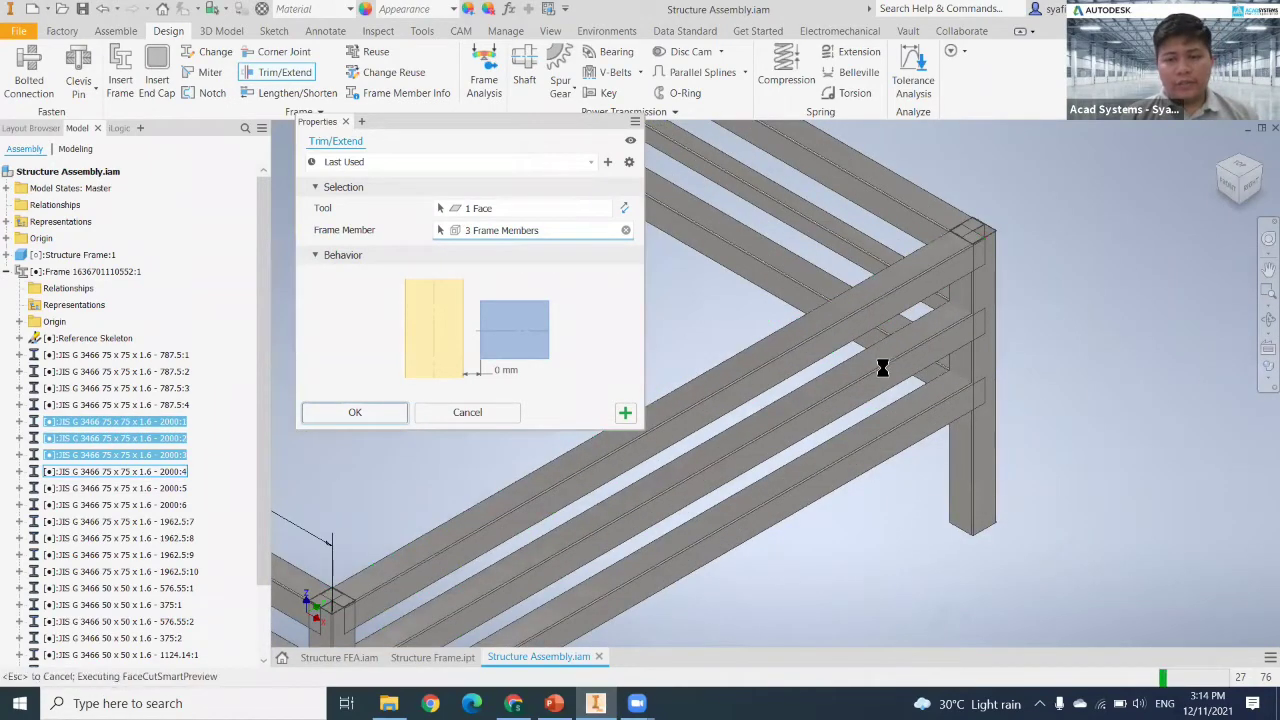
{"action": "left_click", "coordinate": [904, 442]}
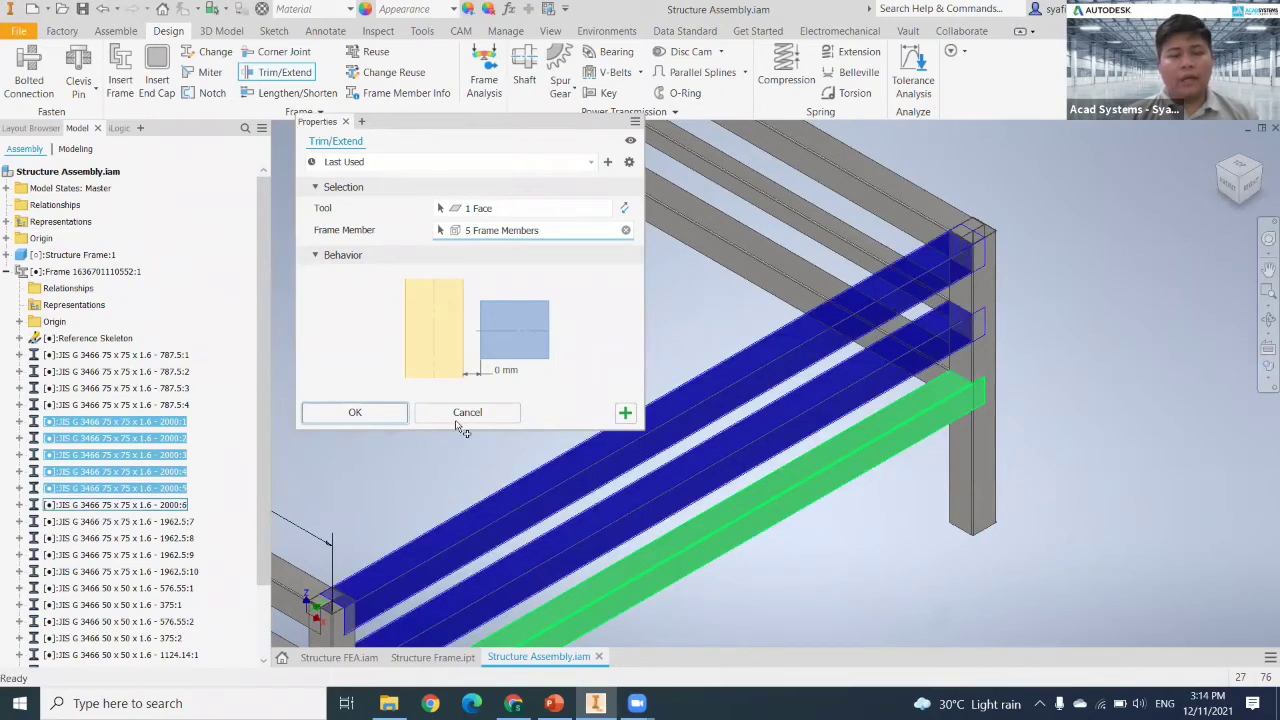
{"action": "left_click", "coordinate": [376, 413]}
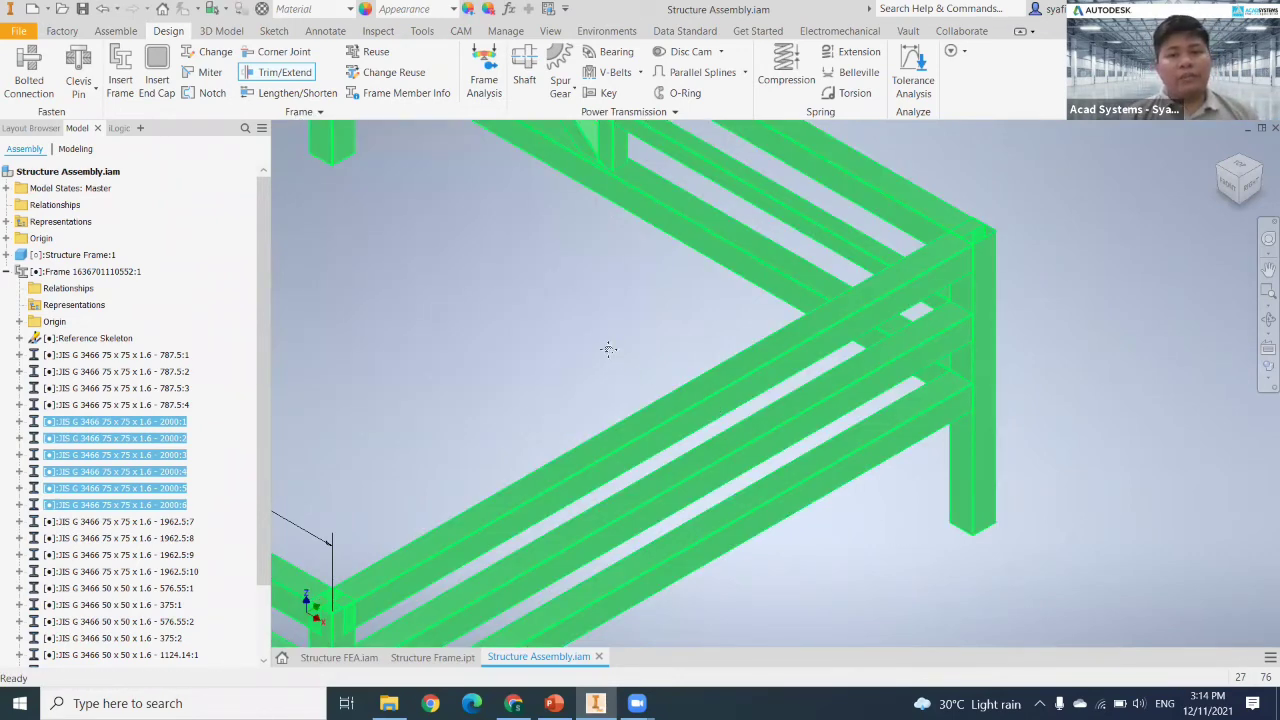
Step: Miter the far side frame's 50 x 50 x 1.6 short vertical with its middle rail, using 0 mm offset
{"action": "scroll", "coordinate": [729, 257], "scroll_direction": "down", "scroll_amount": 3}
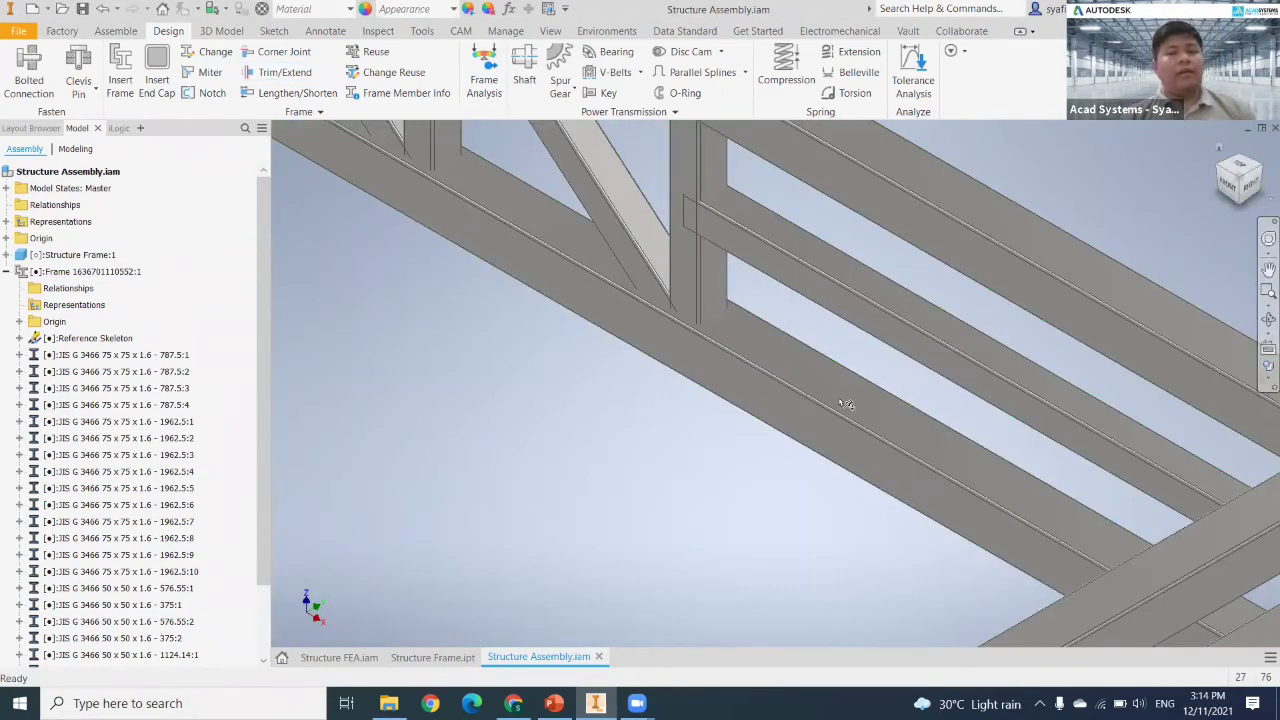
{"action": "scroll", "coordinate": [843, 404], "scroll_direction": "up", "scroll_amount": 3}
{"action": "middle_click_drag", "start_coordinate": [843, 404], "coordinate": [971, 313]}
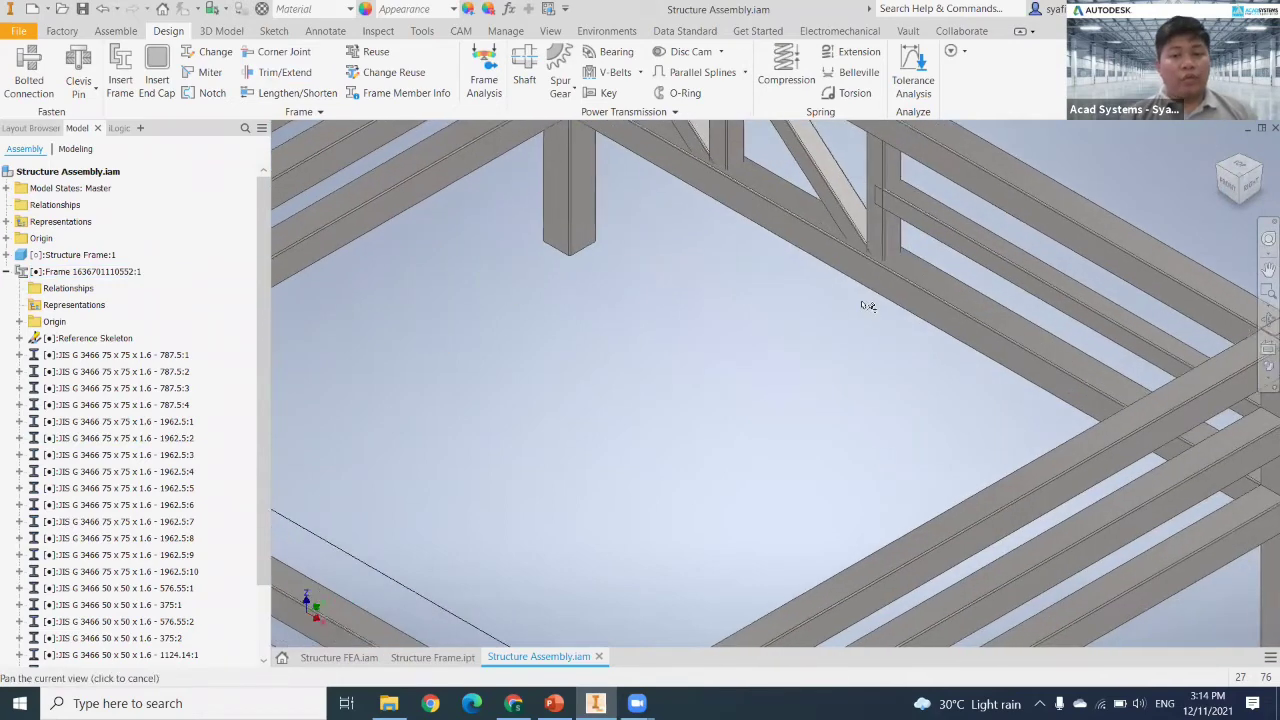
{"action": "scroll", "coordinate": [829, 290], "scroll_direction": "down", "scroll_amount": 3}
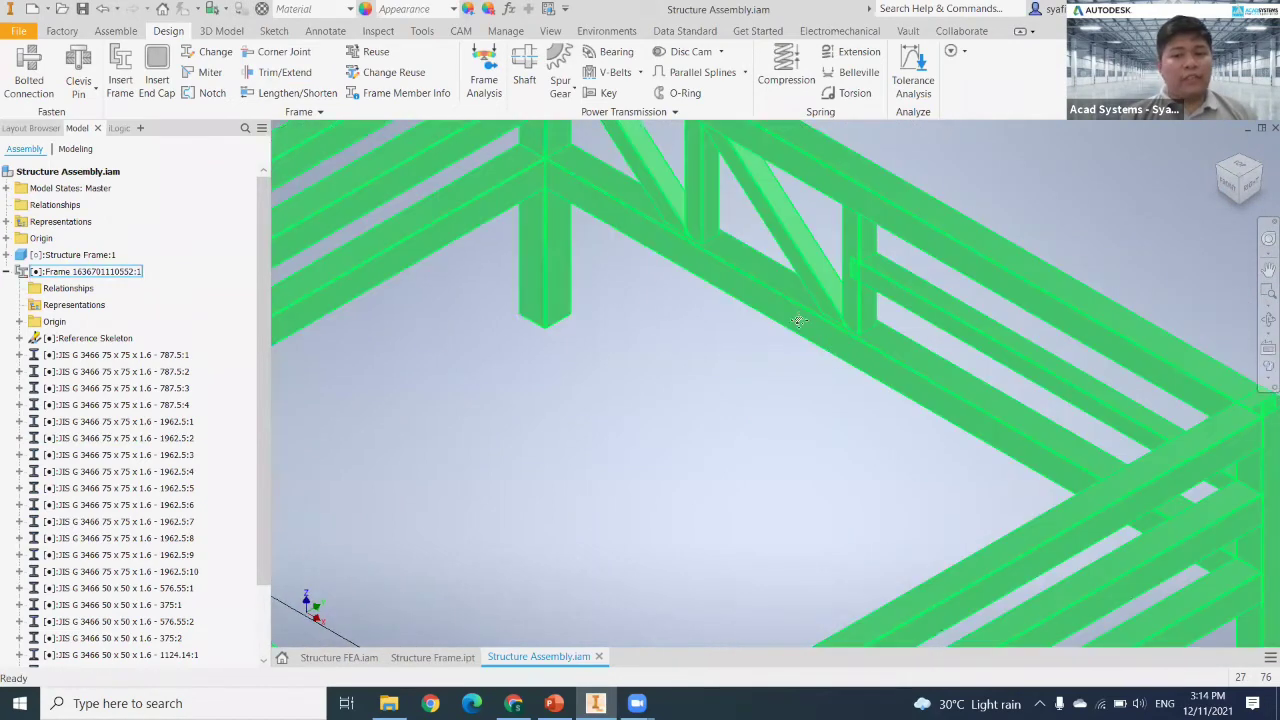
{"action": "scroll", "coordinate": [758, 326], "scroll_direction": "up", "scroll_amount": 4}
{"action": "scroll", "coordinate": [749, 274], "scroll_direction": "down", "scroll_amount": 3}
{"action": "middle_click_drag", "start_coordinate": [731, 289], "coordinate": [749, 380]}
{"action": "scroll", "coordinate": [749, 380], "scroll_direction": "up", "scroll_amount": 3}
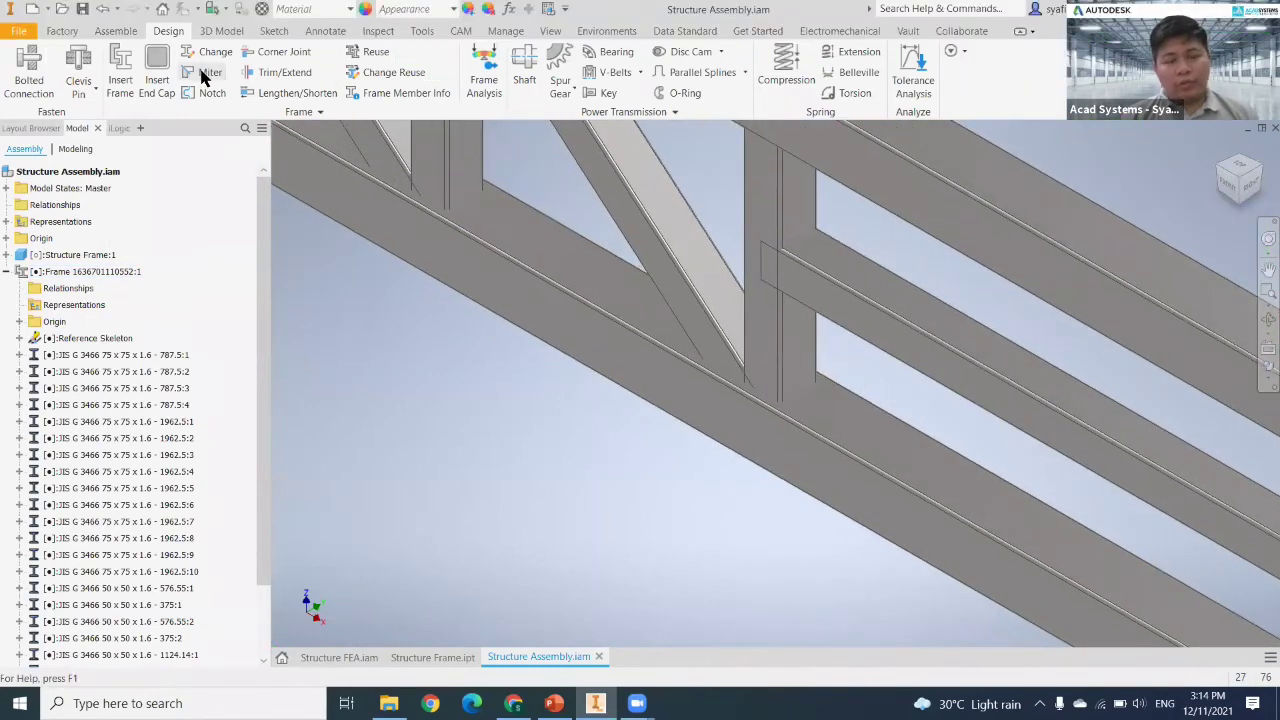
{"action": "left_click", "coordinate": [207, 73]}
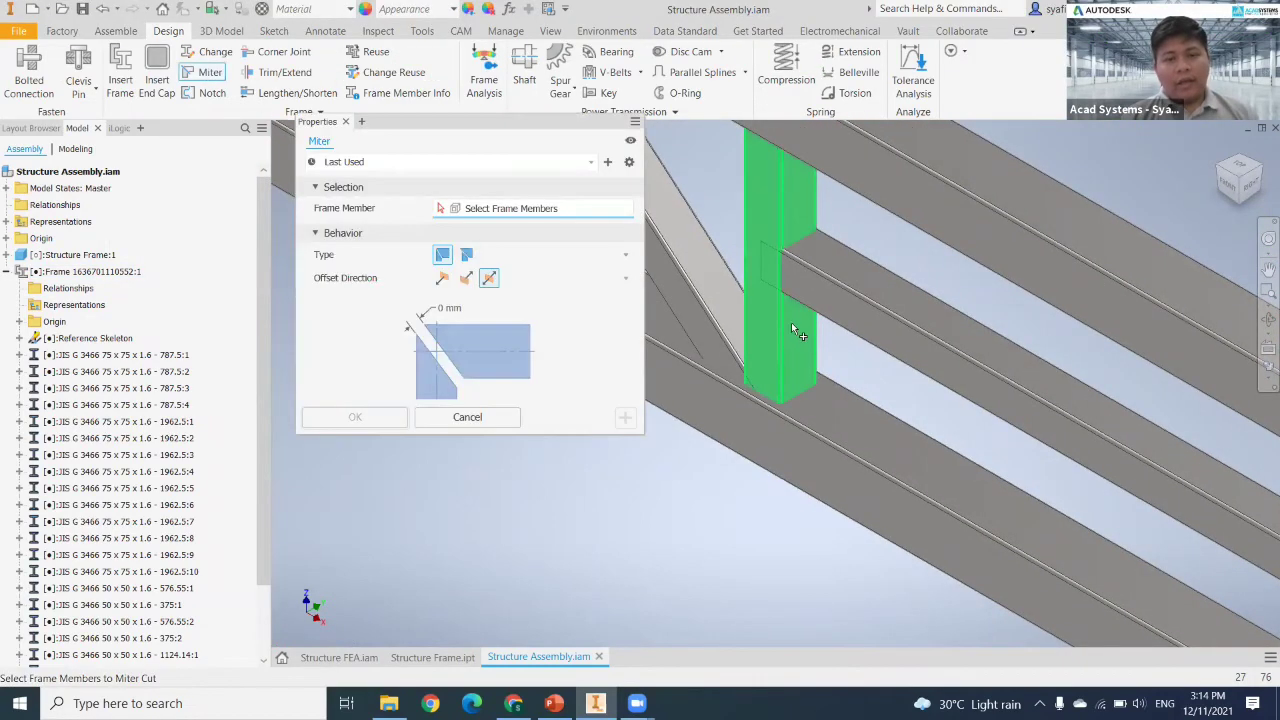
{"action": "left_click", "coordinate": [790, 333]}
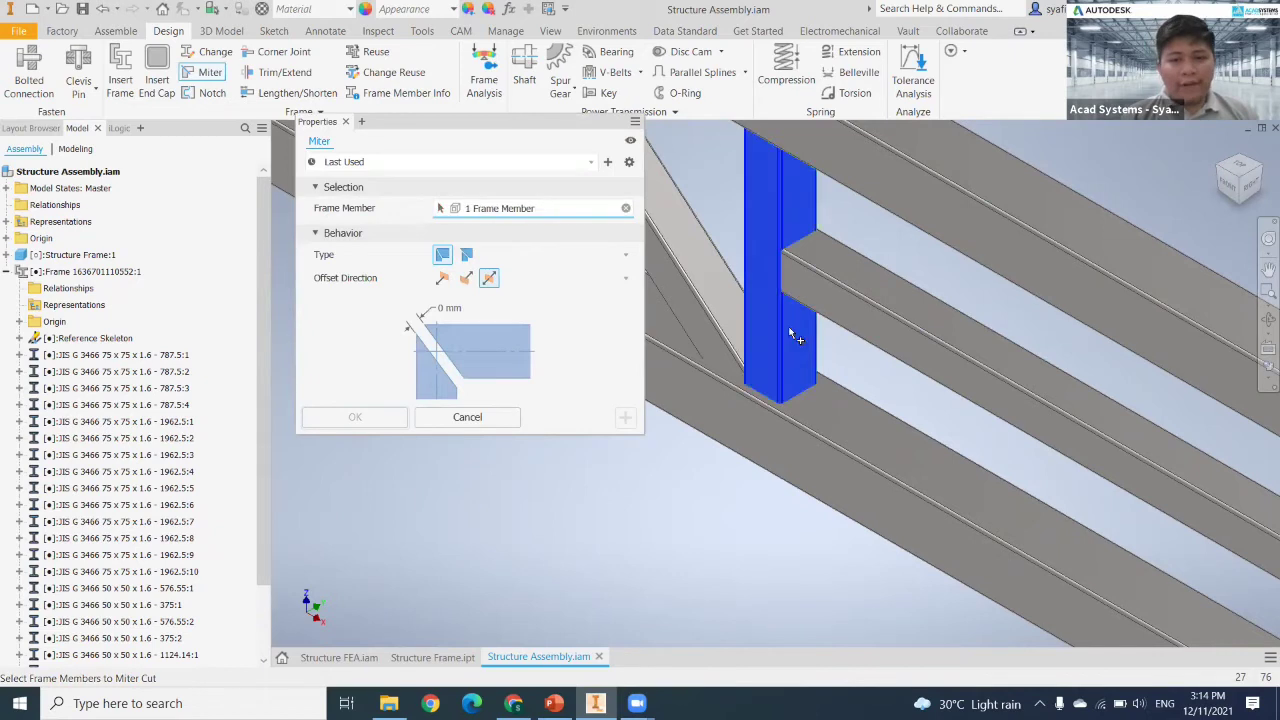
{"action": "left_click", "coordinate": [850, 291]}
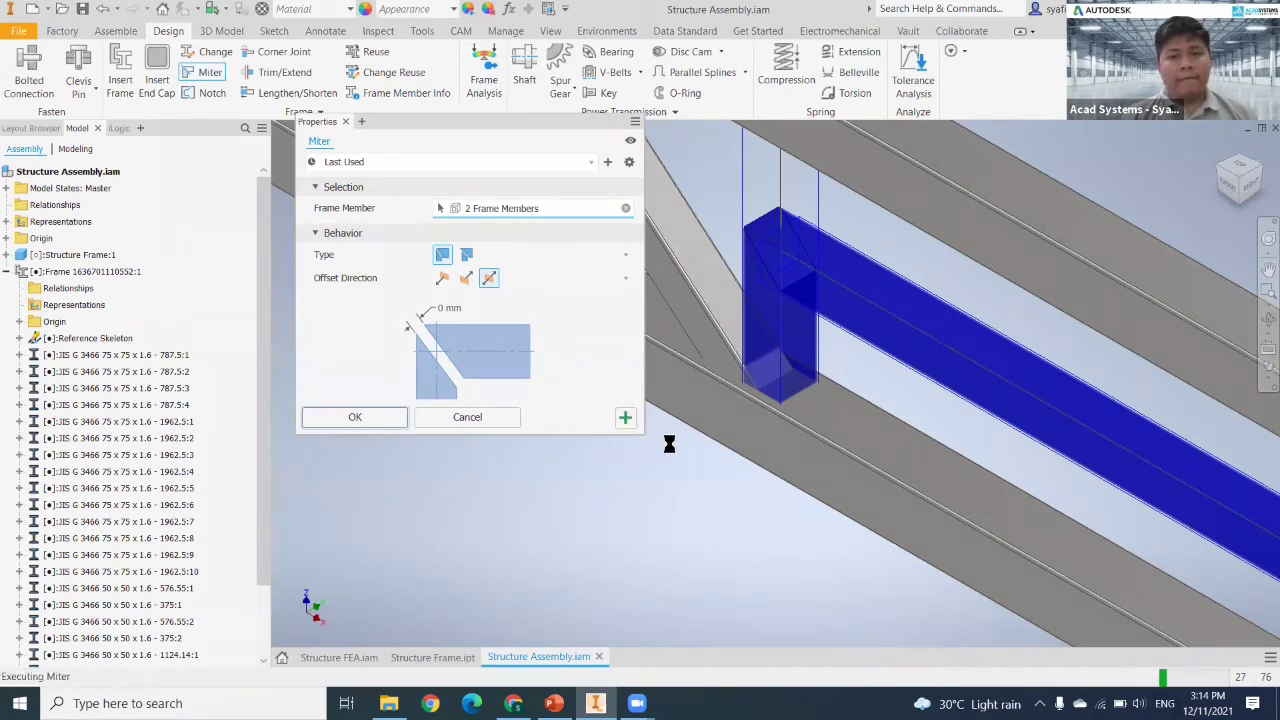
Step: Miter the near side frame's matching short vertical and middle rail with 0 mm offset and finish the command
{"action": "scroll", "coordinate": [674, 449], "scroll_direction": "up", "scroll_amount": 5}
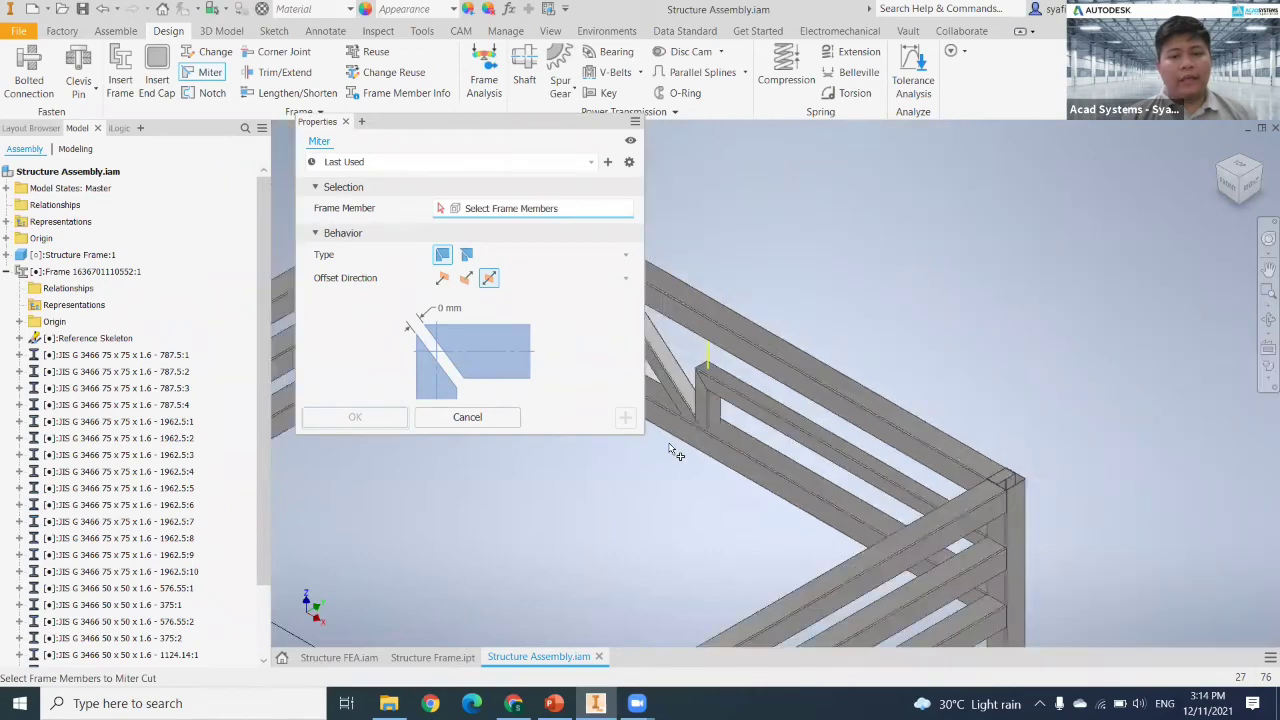
{"action": "middle_click_drag", "start_coordinate": [401, 634], "coordinate": [783, 420]}
{"action": "scroll", "coordinate": [783, 420], "scroll_direction": "down", "scroll_amount": 5}
{"action": "left_click", "coordinate": [734, 318]}
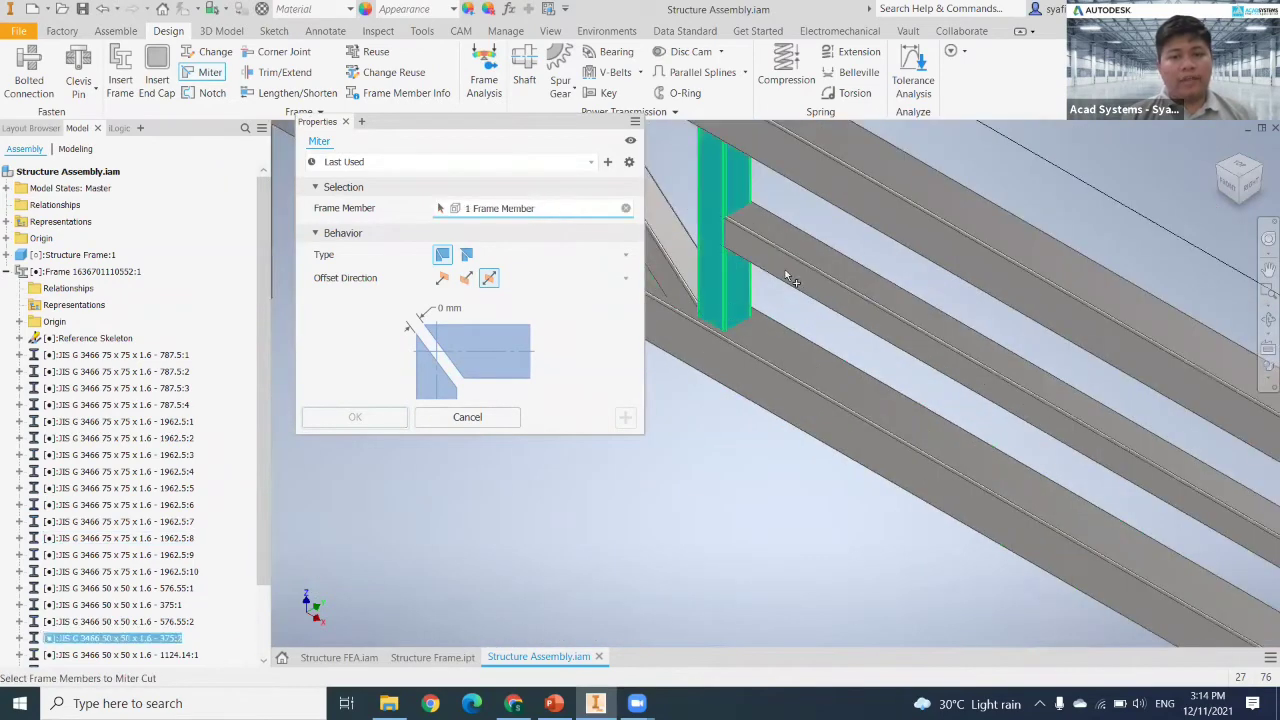
{"action": "left_click", "coordinate": [791, 266]}
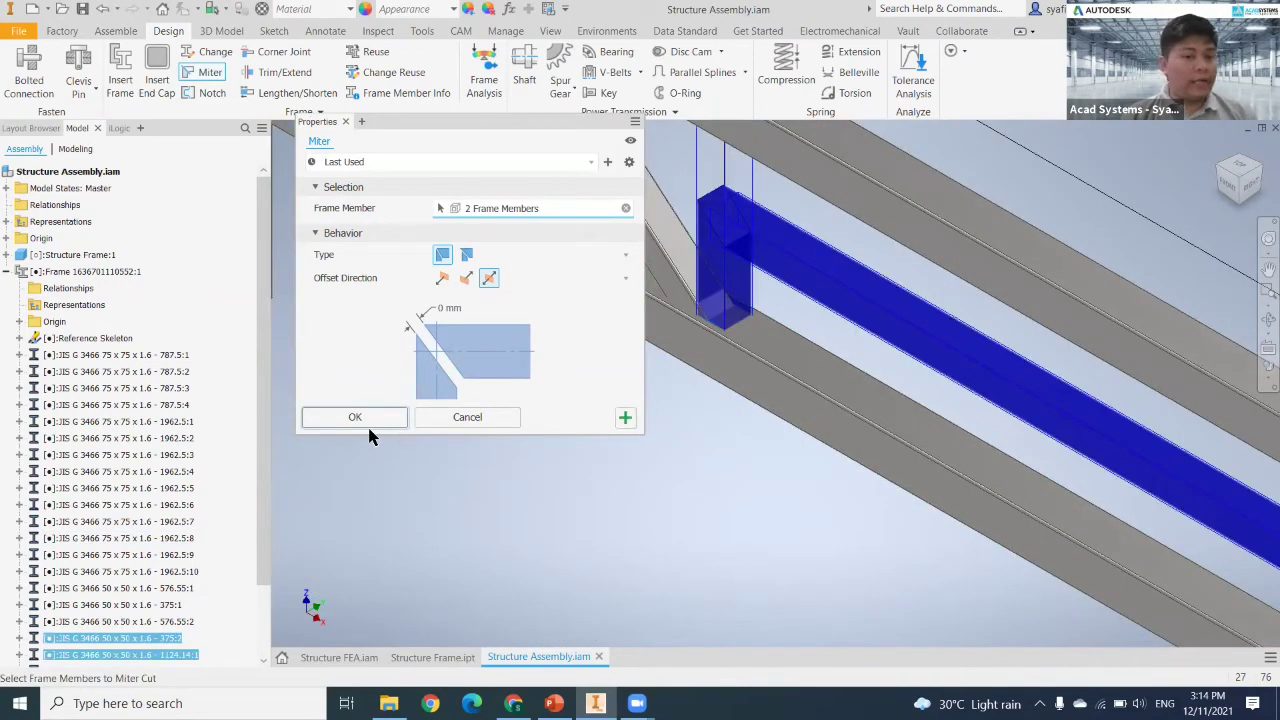
{"action": "left_click", "coordinate": [386, 420]}
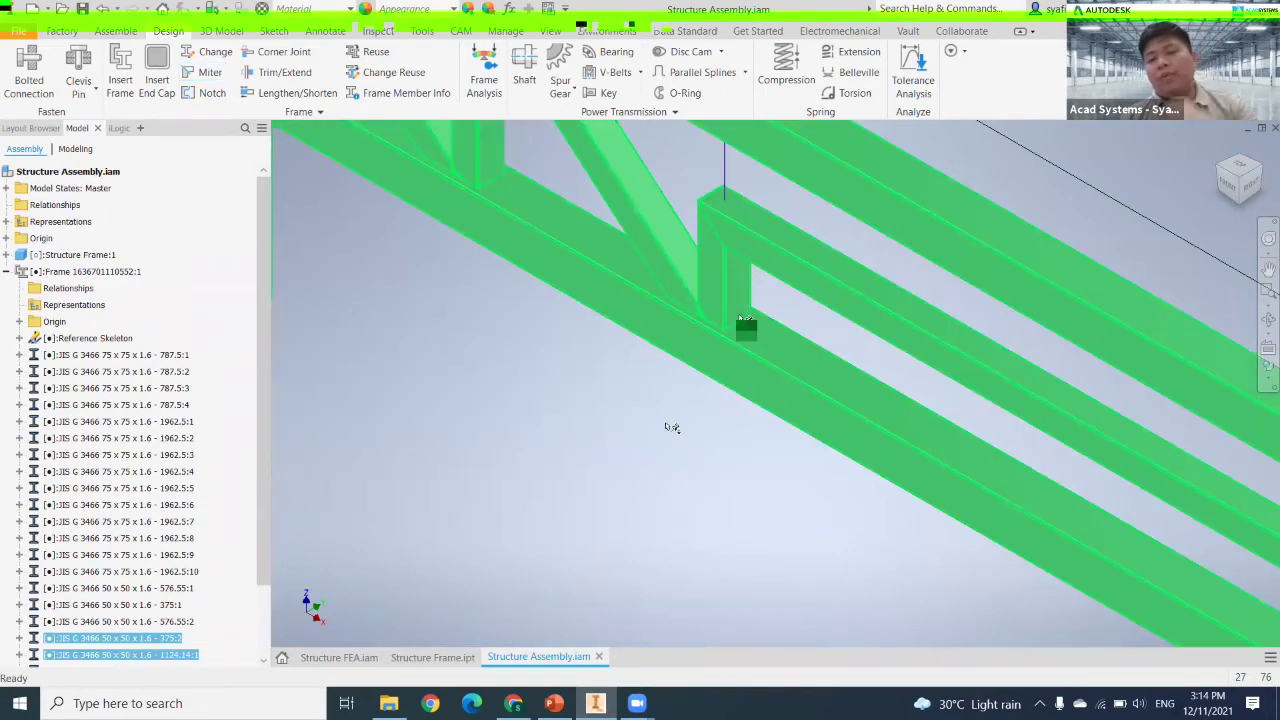
Step: Examine the near side frame's mitered joint and the rail ends at its corner legs
{"action": "scroll", "coordinate": [652, 430], "scroll_direction": "down", "scroll_amount": 2}
{"action": "middle_click_drag", "start_coordinate": [674, 476], "coordinate": [591, 589]}
{"action": "middle_click_drag", "start_coordinate": [820, 383], "coordinate": [797, 430]}
{"action": "left_click", "coordinate": [887, 356]}
{"action": "scroll", "coordinate": [1180, 208], "scroll_direction": "down", "scroll_amount": 3}
{"action": "scroll", "coordinate": [1180, 208], "scroll_direction": "up", "scroll_amount": 4}
{"action": "middle_click_drag", "start_coordinate": [1040, 428], "coordinate": [1015, 375]}
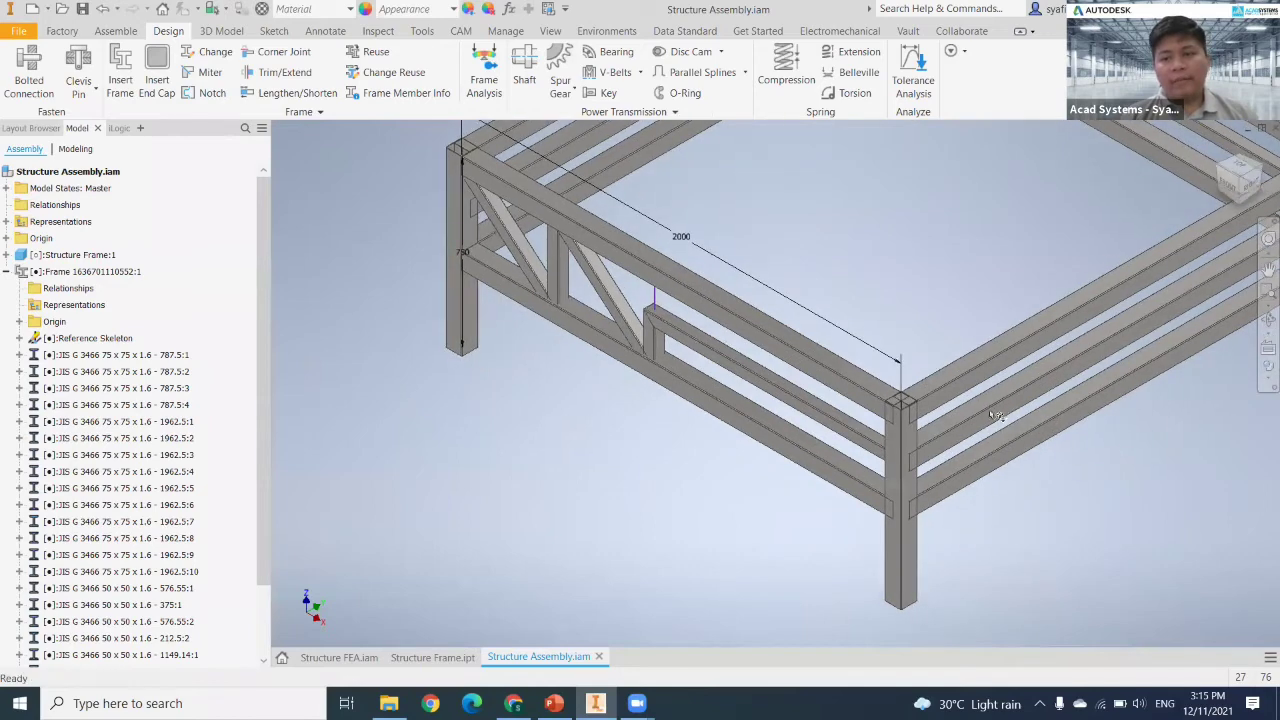
Step: Start Trim/Extend against the inner face of the leg at the unbraced end and select the near side frame's lower, middle and upper rails
{"action": "key", "text": "F5"}
{"action": "middle_click_drag", "start_coordinate": [872, 392], "coordinate": [883, 366]}
{"action": "scroll", "coordinate": [1003, 381], "scroll_direction": "up", "scroll_amount": 3}
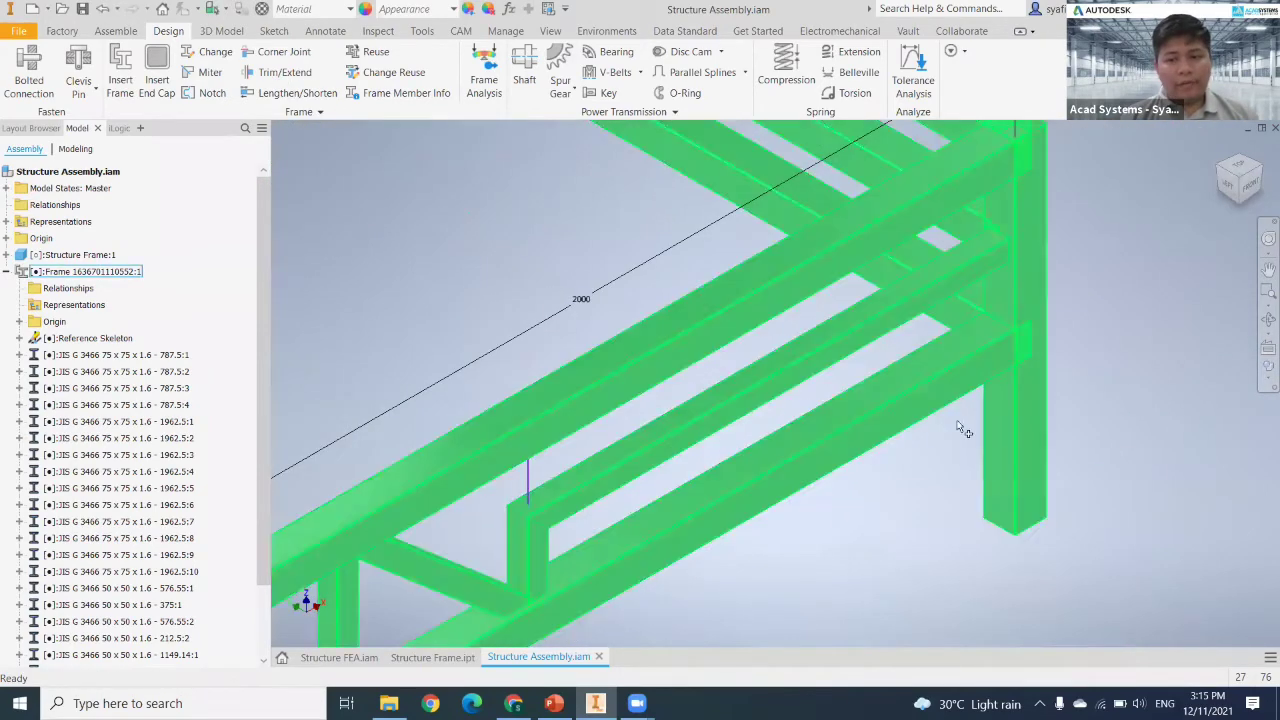
{"action": "key", "text": "Return"}
{"action": "left_click", "coordinate": [1000, 405]}
{"action": "left_click", "coordinate": [923, 392]}
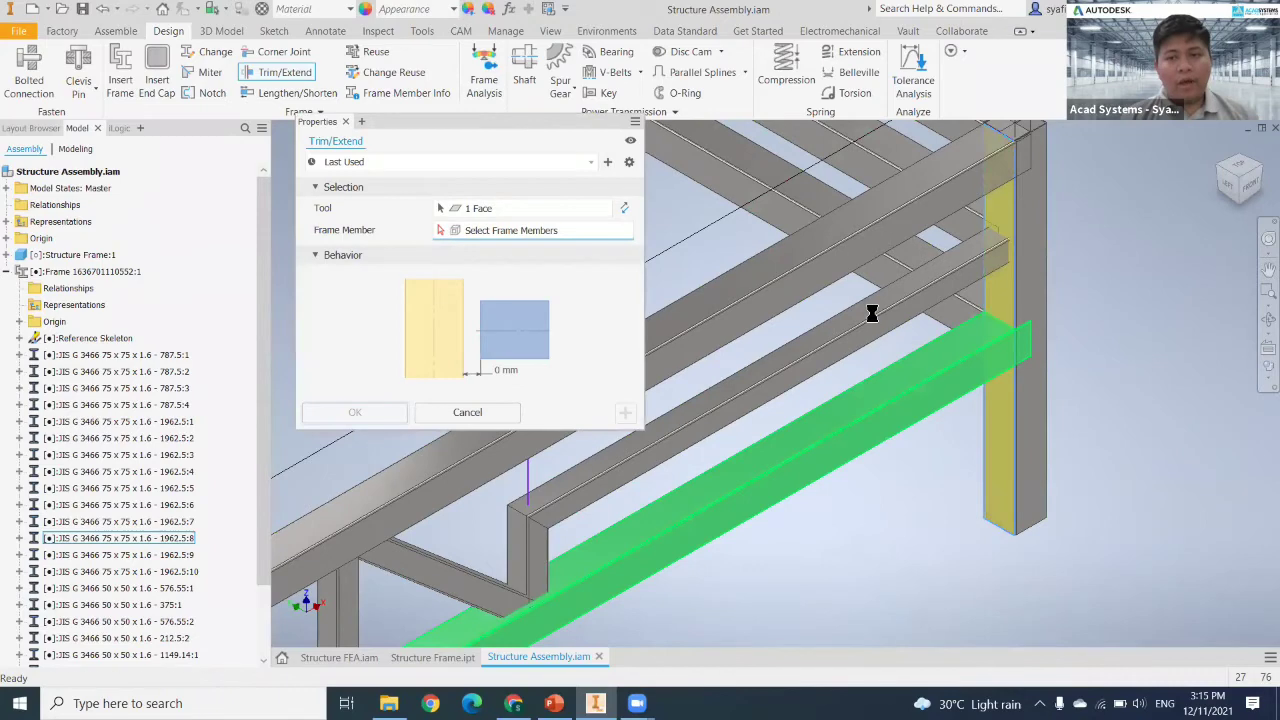
{"action": "left_click", "coordinate": [834, 252]}
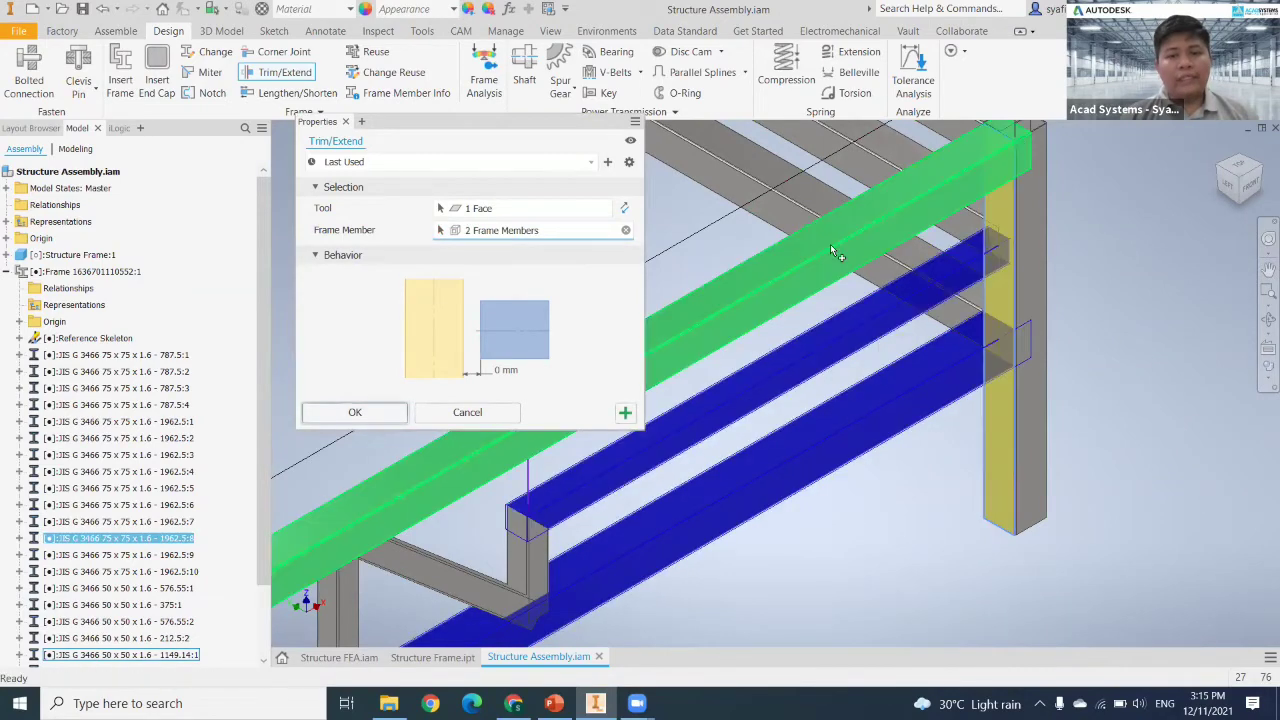
{"action": "left_click", "coordinate": [826, 350]}
Step: Add the far side frame's lower, middle and upper rails to the selection and finish the trim with 0 mm offset
{"action": "scroll", "coordinate": [830, 355], "scroll_direction": "down", "scroll_amount": 3}
{"action": "scroll", "coordinate": [905, 415], "scroll_direction": "up", "scroll_amount": 2}
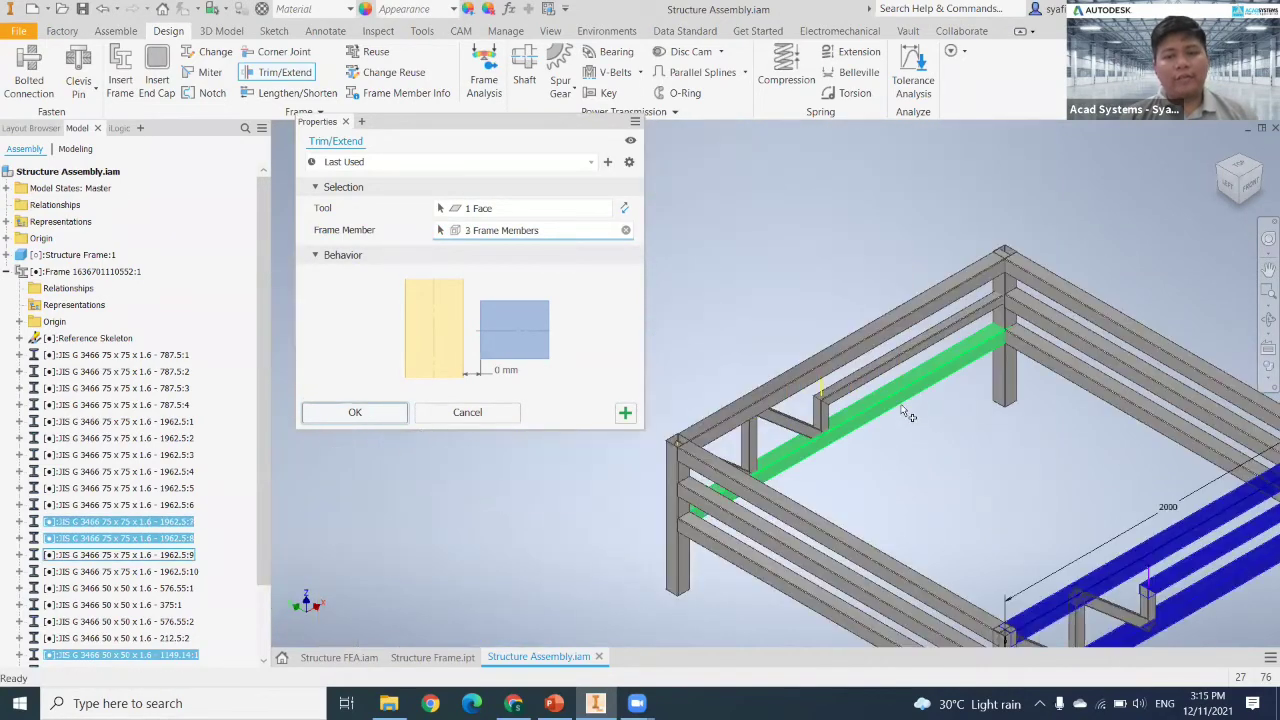
{"action": "left_click", "coordinate": [906, 358]}
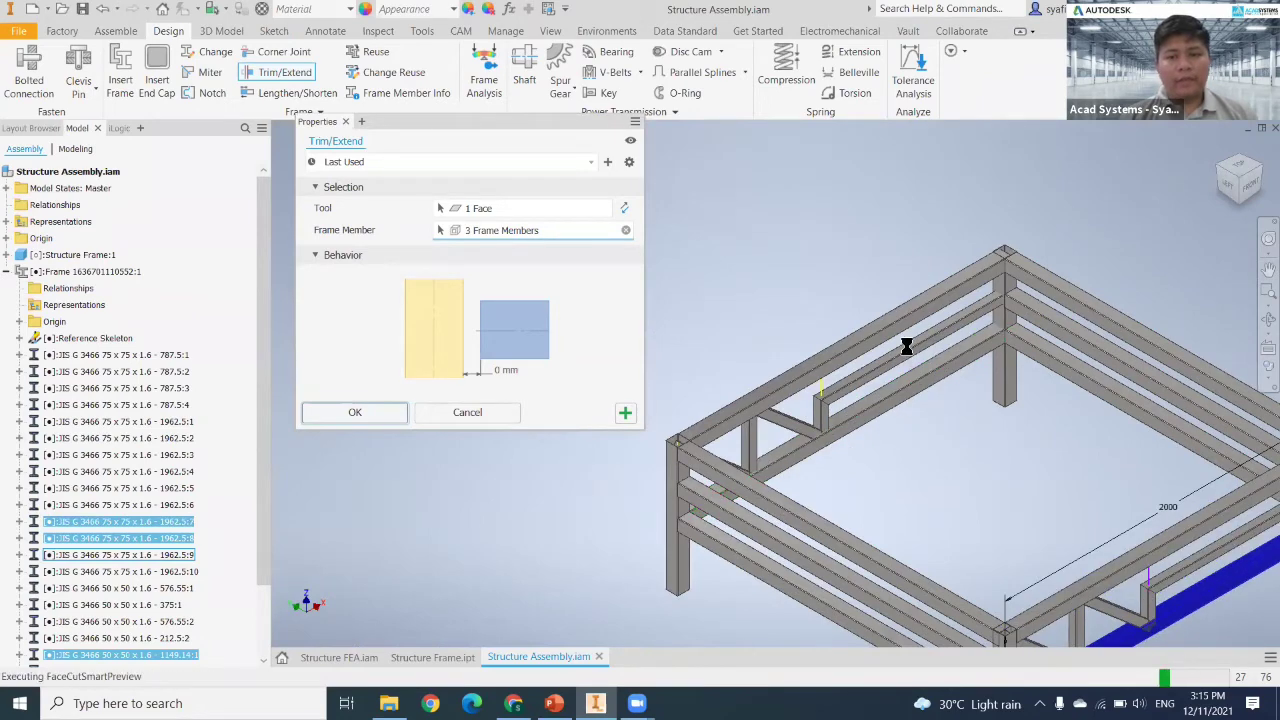
{"action": "left_click", "coordinate": [902, 318]}
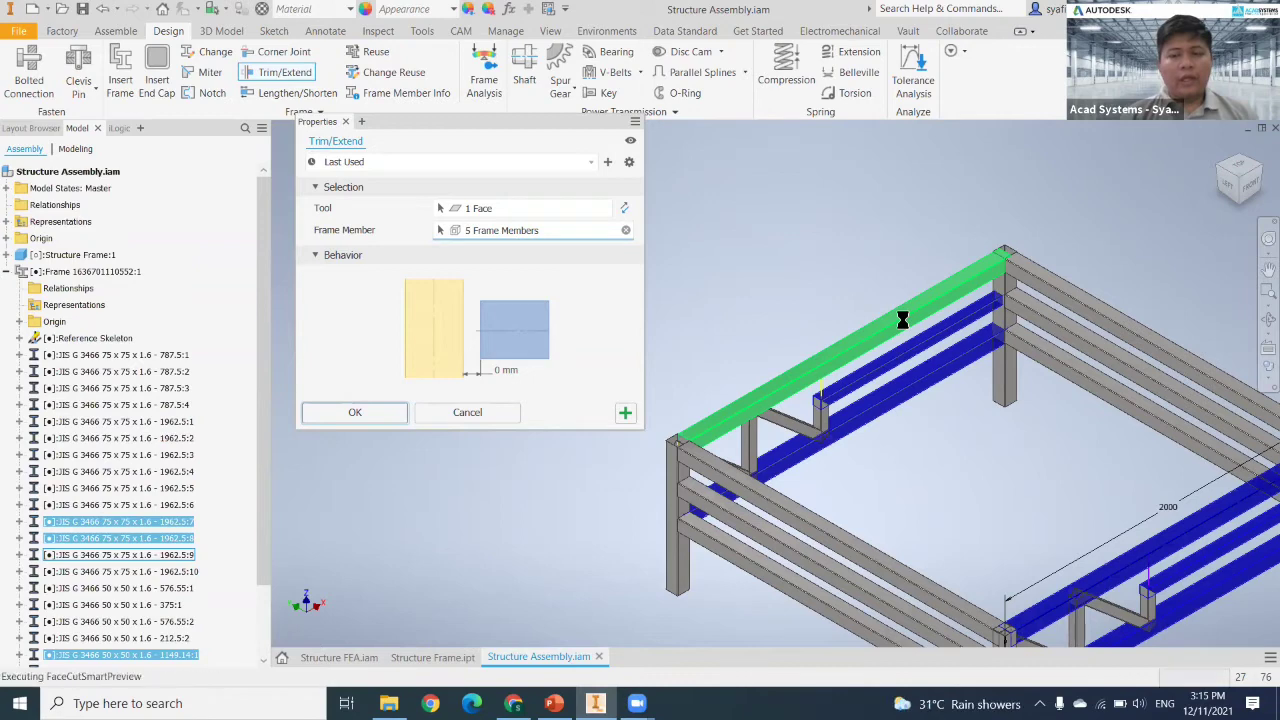
{"action": "left_click", "coordinate": [356, 413]}
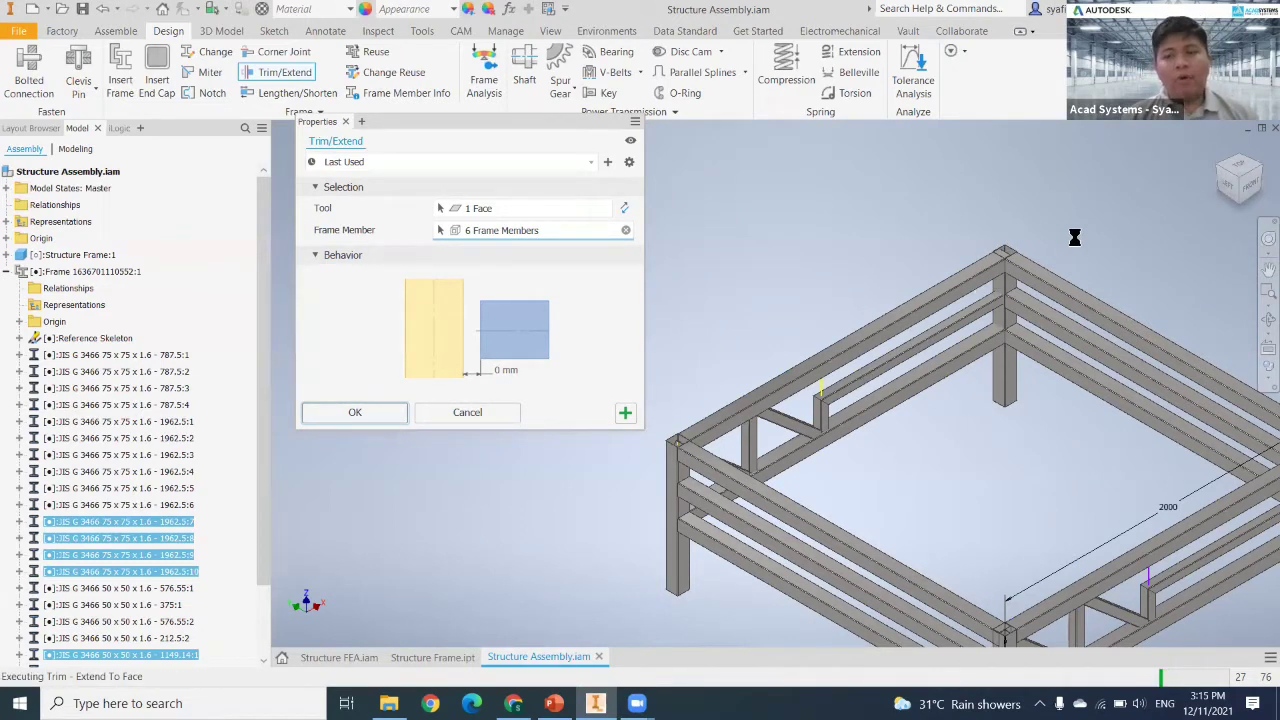
Step: Examine the trimmed rail ends where they meet the frame's corner leg
{"action": "left_click", "coordinate": [994, 432]}
{"action": "middle_click_drag", "start_coordinate": [994, 432], "coordinate": [818, 498]}
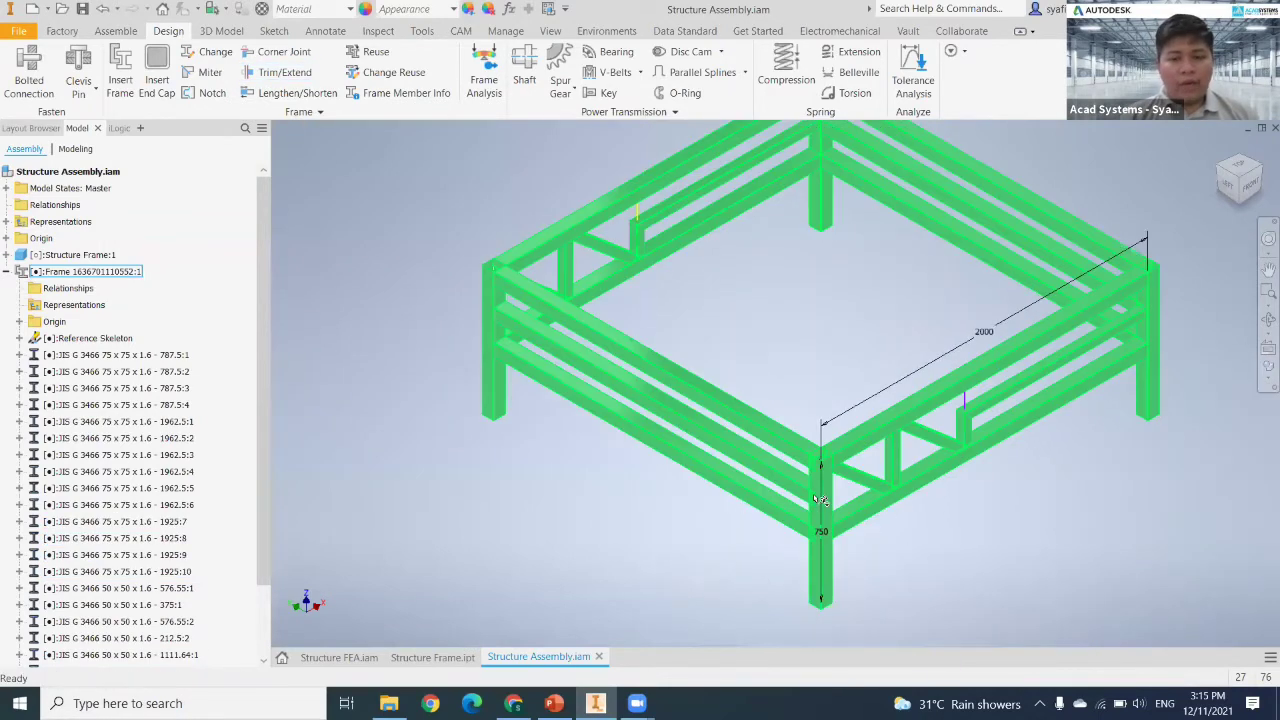
{"action": "scroll", "coordinate": [808, 470], "scroll_direction": "down", "scroll_amount": 3}
{"action": "scroll", "coordinate": [835, 345], "scroll_direction": "up", "scroll_amount": 4}
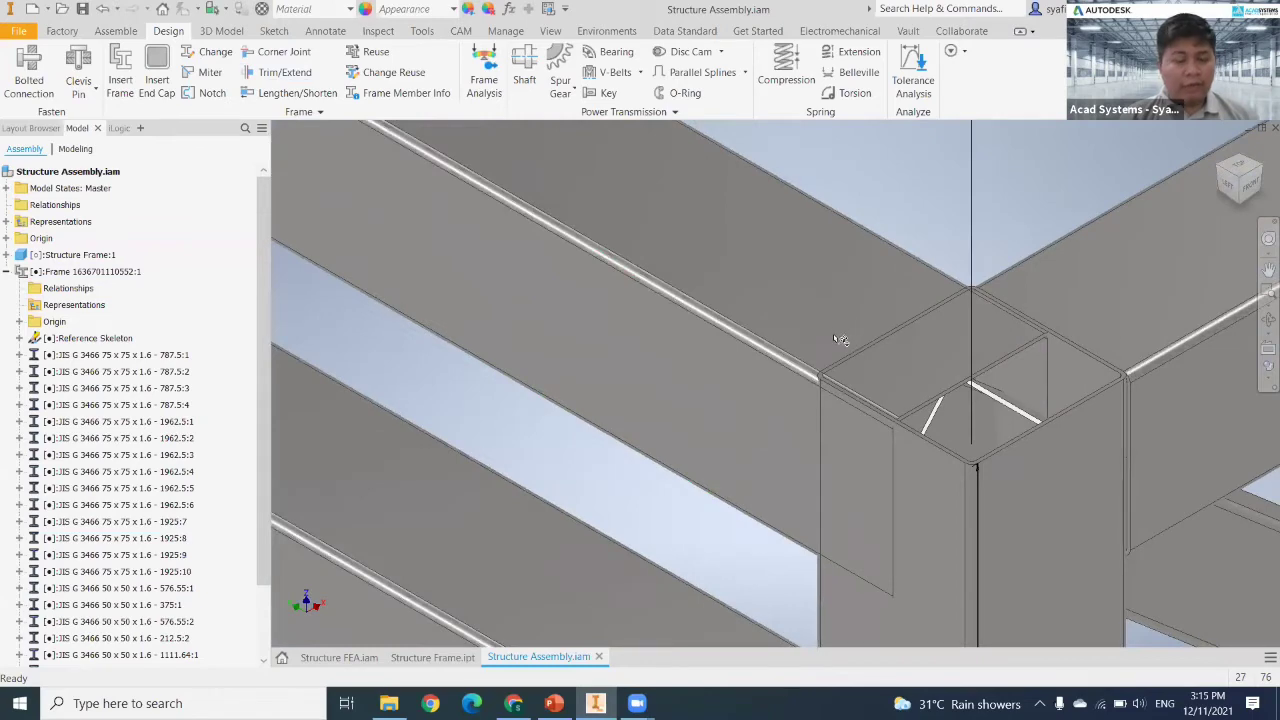
{"action": "scroll", "coordinate": [814, 362], "scroll_direction": "down", "scroll_amount": 4}
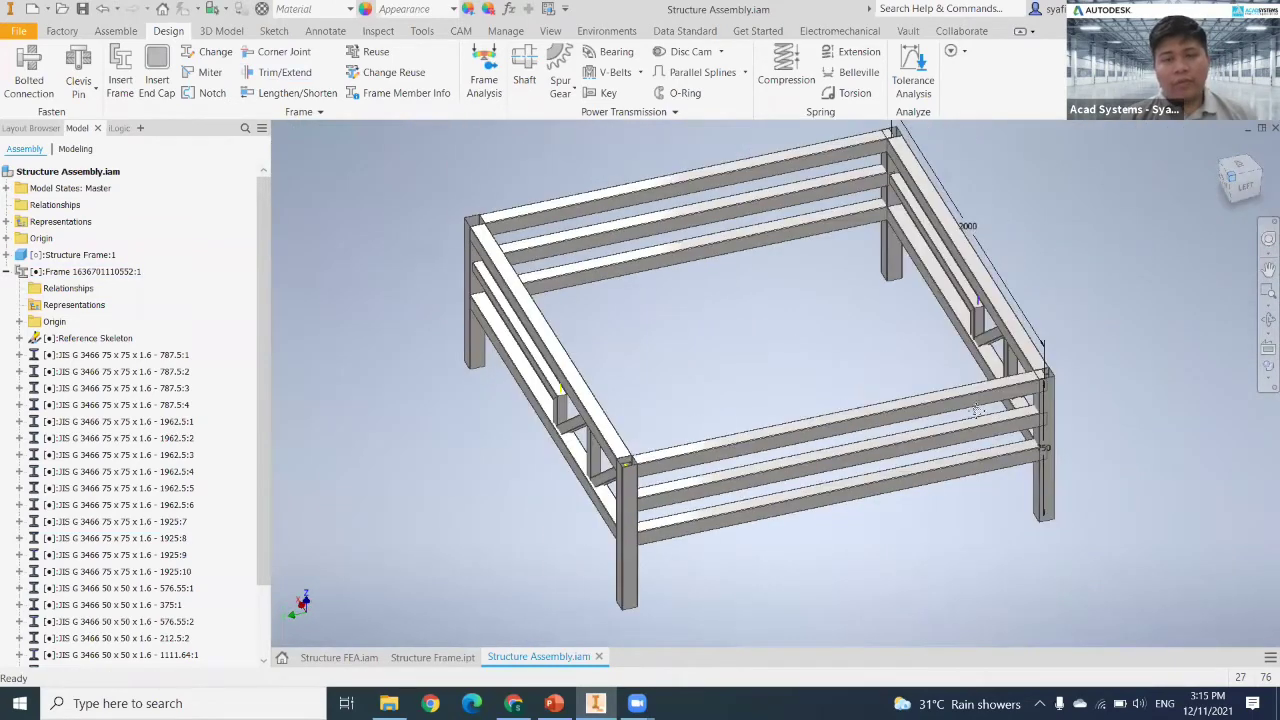
Step: Start Trim/Extend against a corner leg's inner face with a 5 mm offset and select the adjoining unbraced side's lower, middle and upper rails
{"action": "scroll", "coordinate": [1041, 444], "scroll_direction": "up", "scroll_amount": 3}
{"action": "middle_click_drag", "start_coordinate": [995, 428], "coordinate": [1139, 361]}
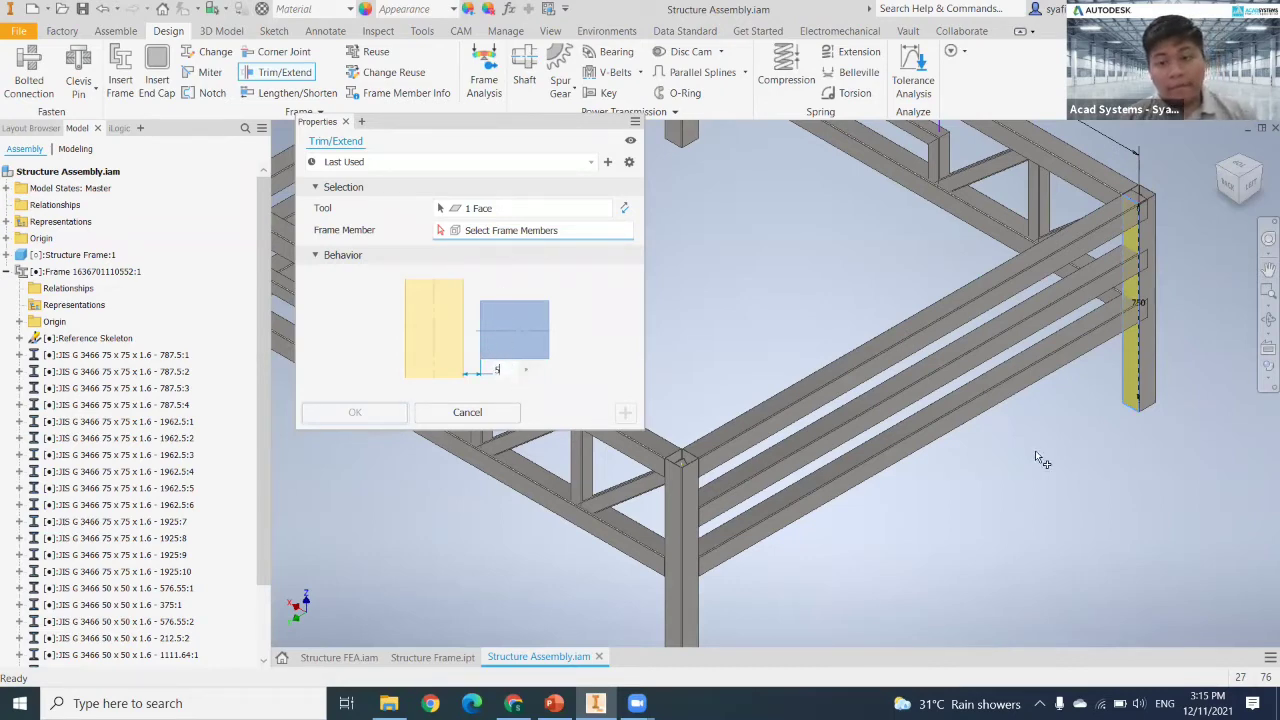
{"action": "middle_click_drag", "start_coordinate": [1080, 402], "coordinate": [1051, 446]}
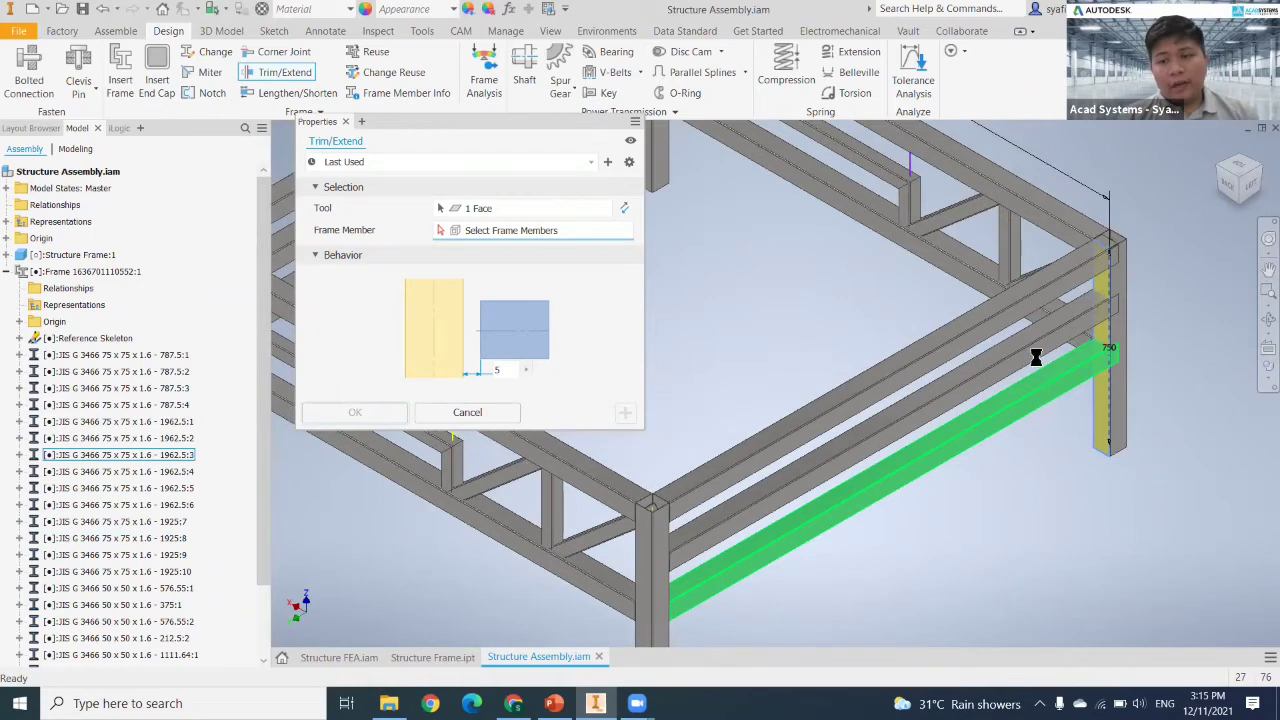
{"action": "left_click", "coordinate": [1037, 359]}
{"action": "left_click", "coordinate": [1035, 322]}
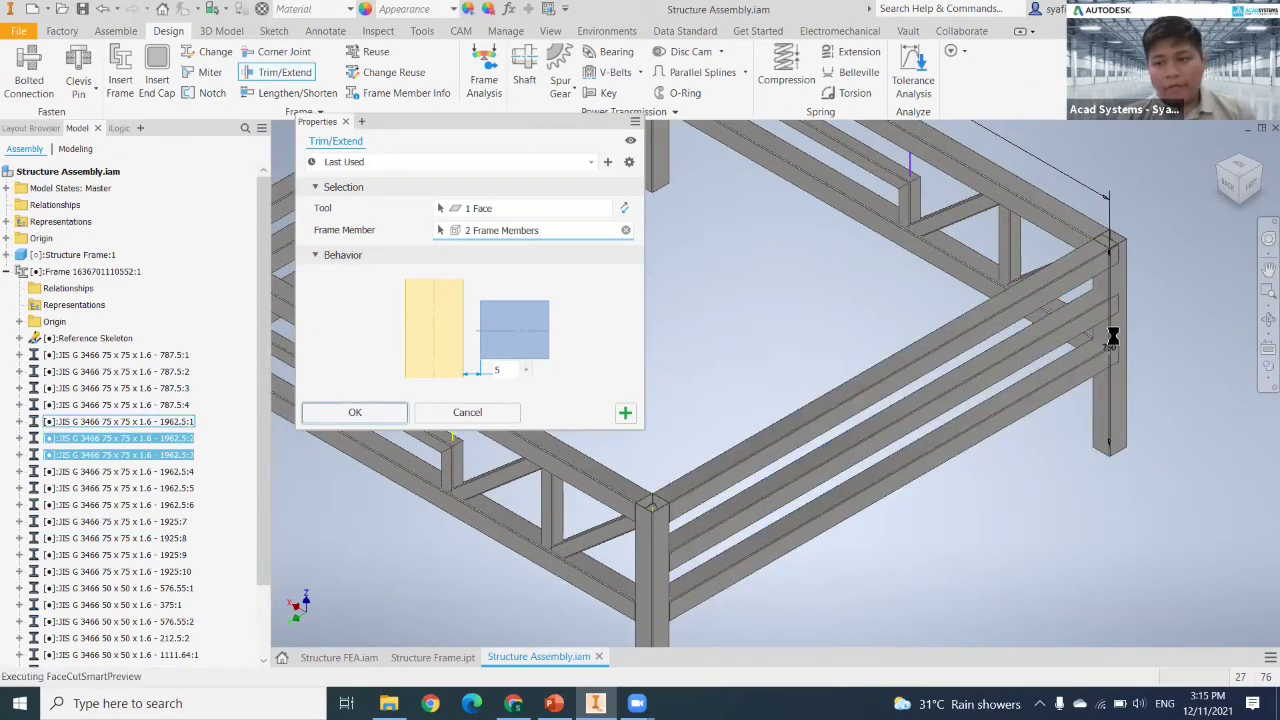
{"action": "left_click", "coordinate": [1113, 375]}
Step: Examine the previewed offset gap between the selected rails and the leg's face
{"action": "scroll", "coordinate": [1090, 360], "scroll_direction": "up", "scroll_amount": 5}
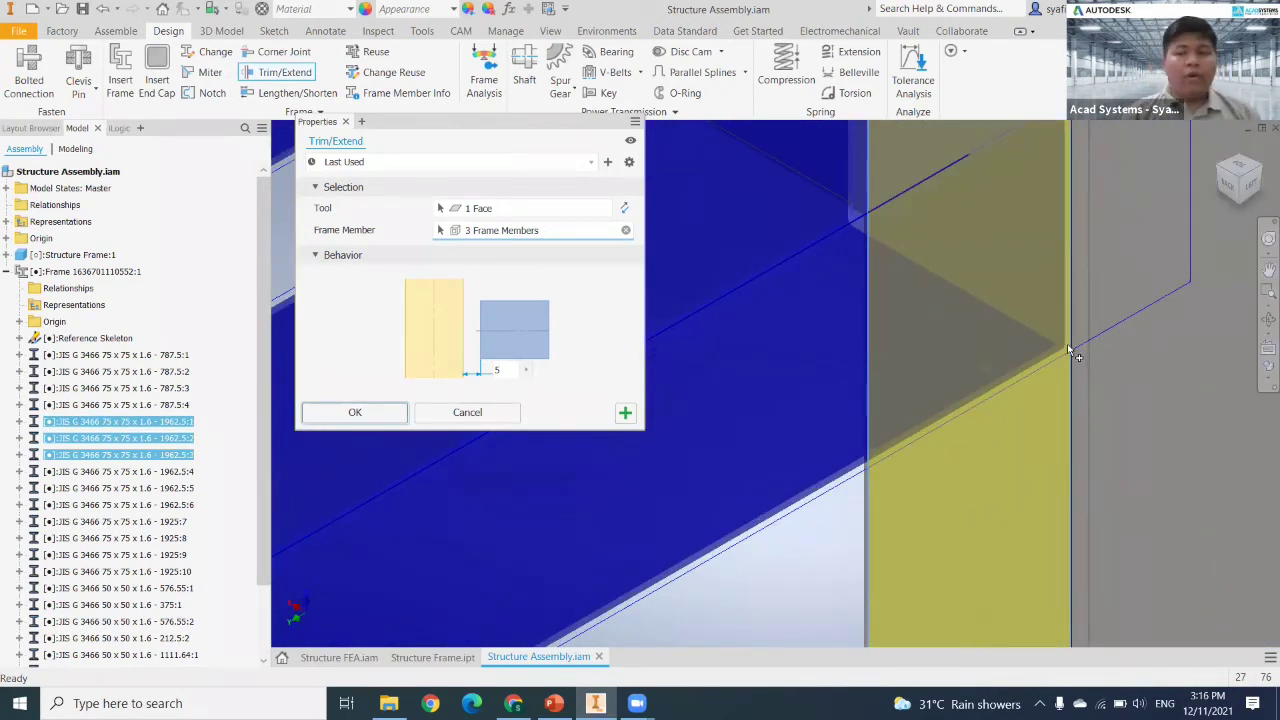
{"action": "scroll", "coordinate": [1078, 355], "scroll_direction": "down", "scroll_amount": 3}
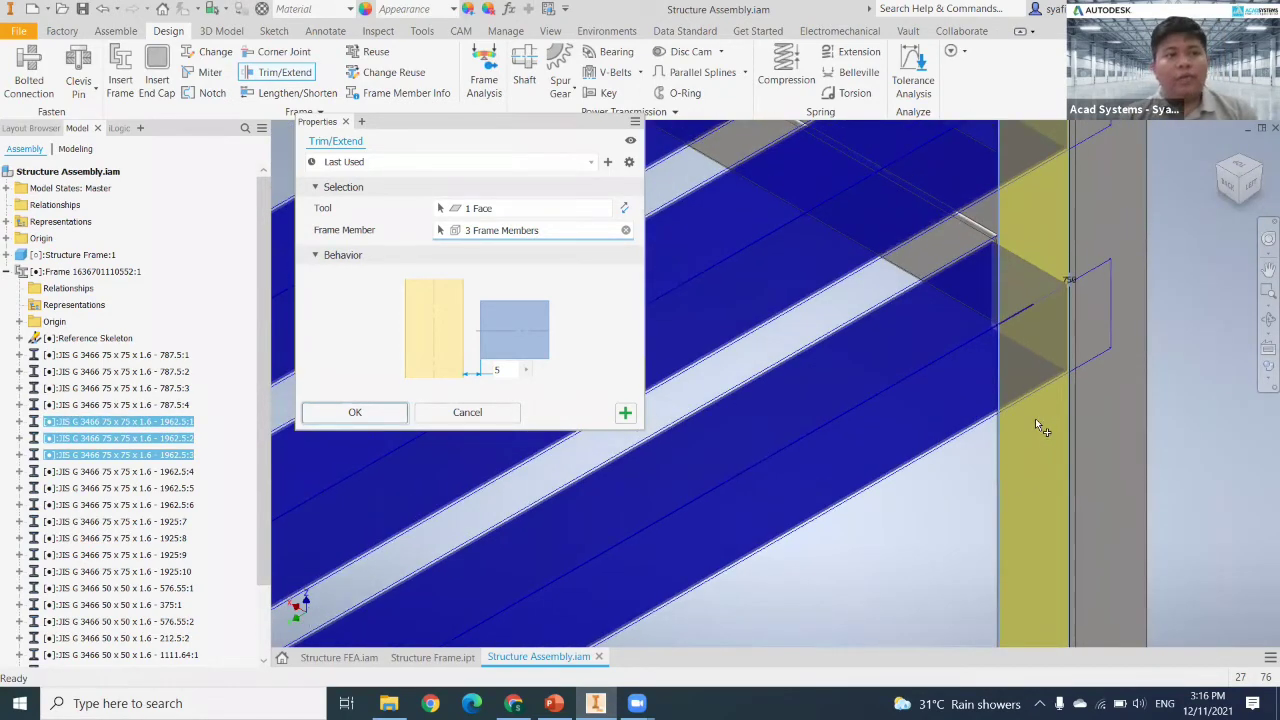
{"action": "left_click", "coordinate": [116, 32]}
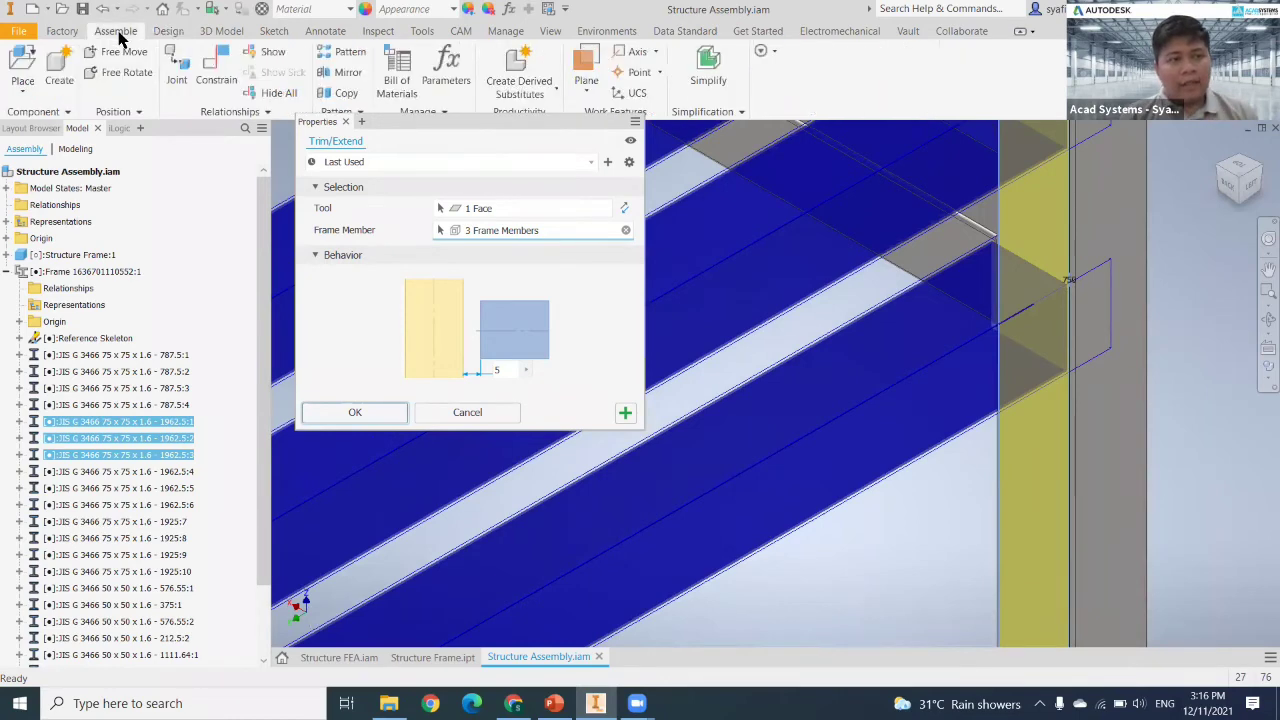
{"action": "left_click", "coordinate": [168, 31]}
Step: Set the trim offset to 0 mm, add the opposite unbraced side's lower, middle and upper rails, and finish the trim
{"action": "scroll", "coordinate": [957, 500], "scroll_direction": "down", "scroll_amount": 4}
{"action": "middle_click_drag", "start_coordinate": [971, 529], "coordinate": [1130, 432]}
{"action": "scroll", "coordinate": [1111, 520], "scroll_direction": "down", "scroll_amount": 3}
{"action": "middle_click_drag", "start_coordinate": [652, 262], "coordinate": [735, 374]}
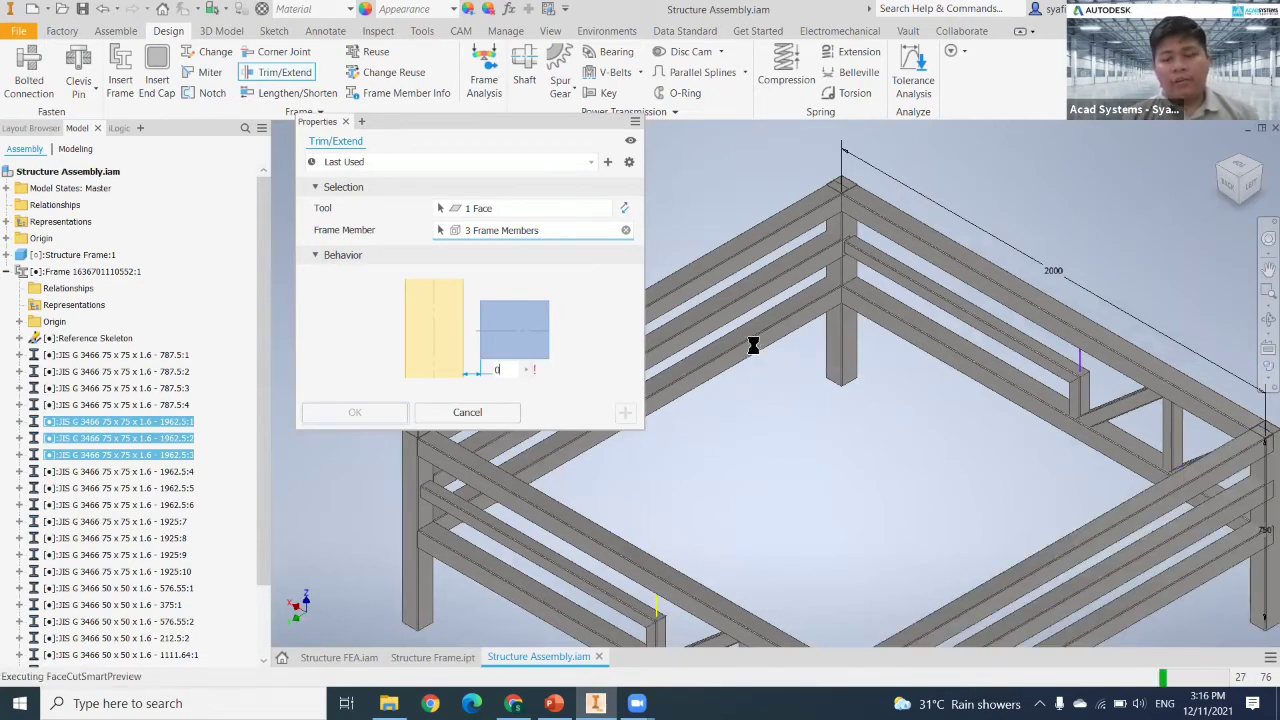
{"action": "left_click", "coordinate": [747, 311]}
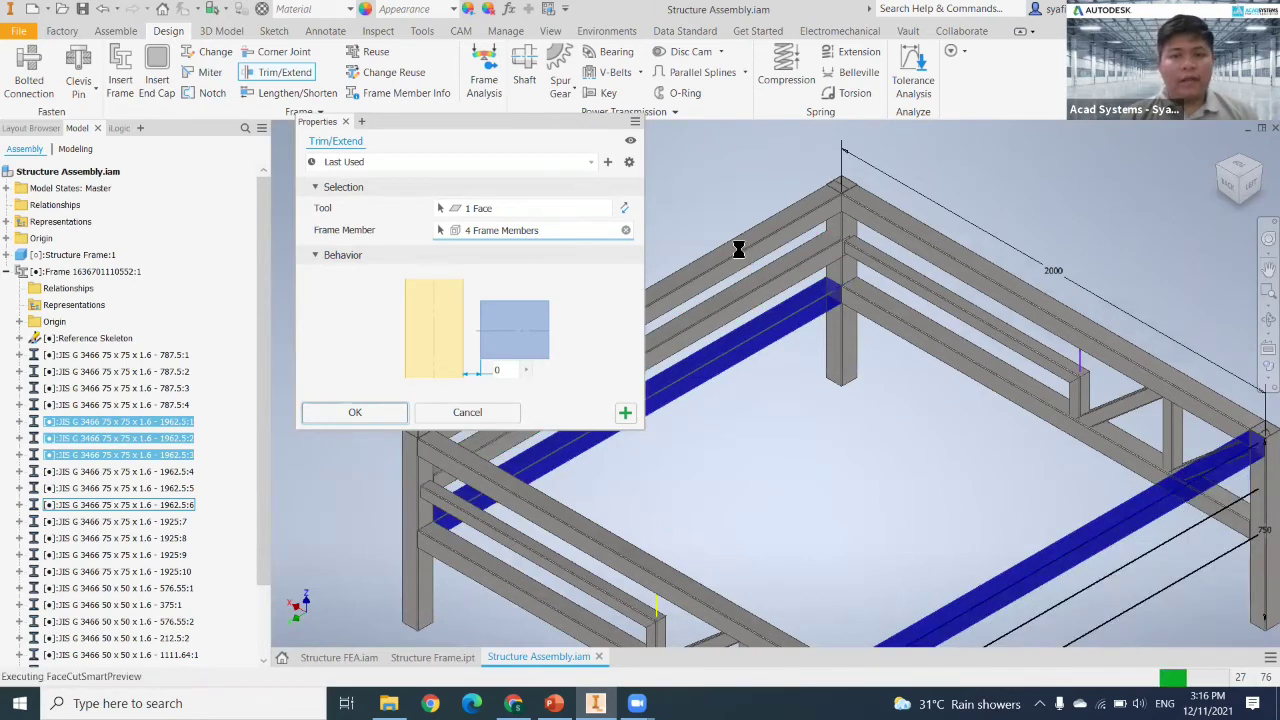
{"action": "left_click", "coordinate": [739, 247]}
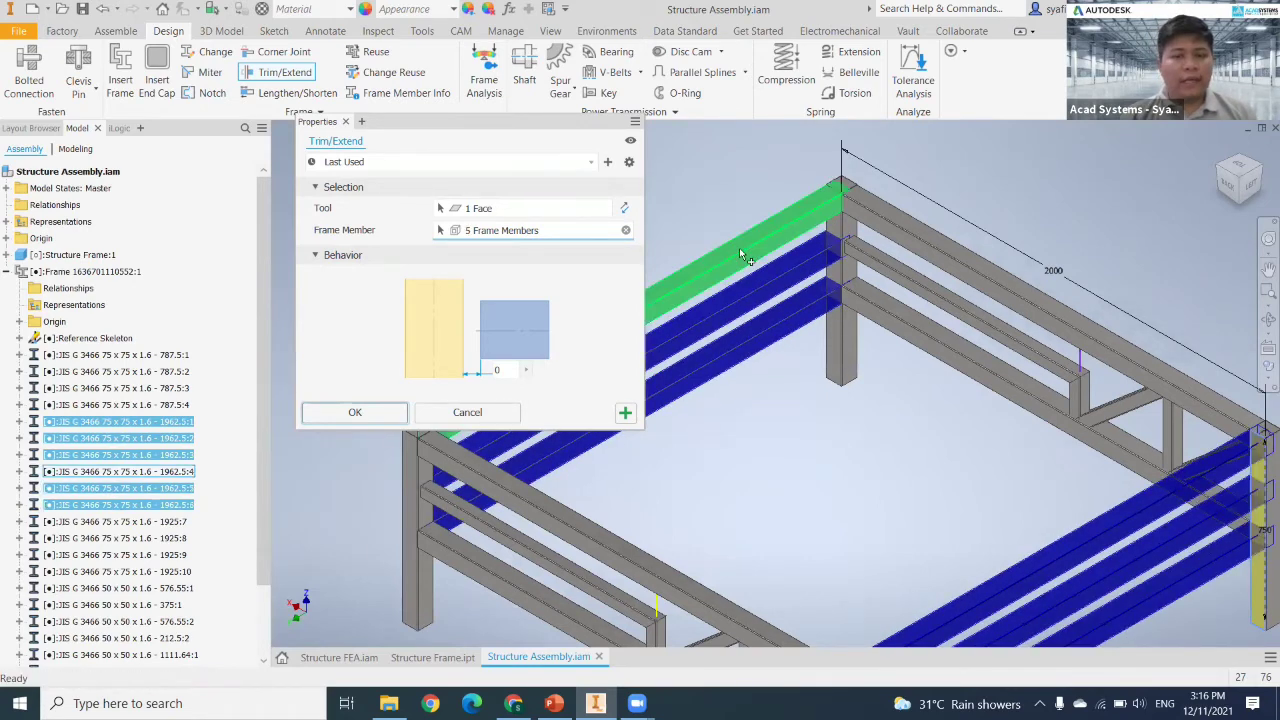
{"action": "left_click", "coordinate": [385, 416]}
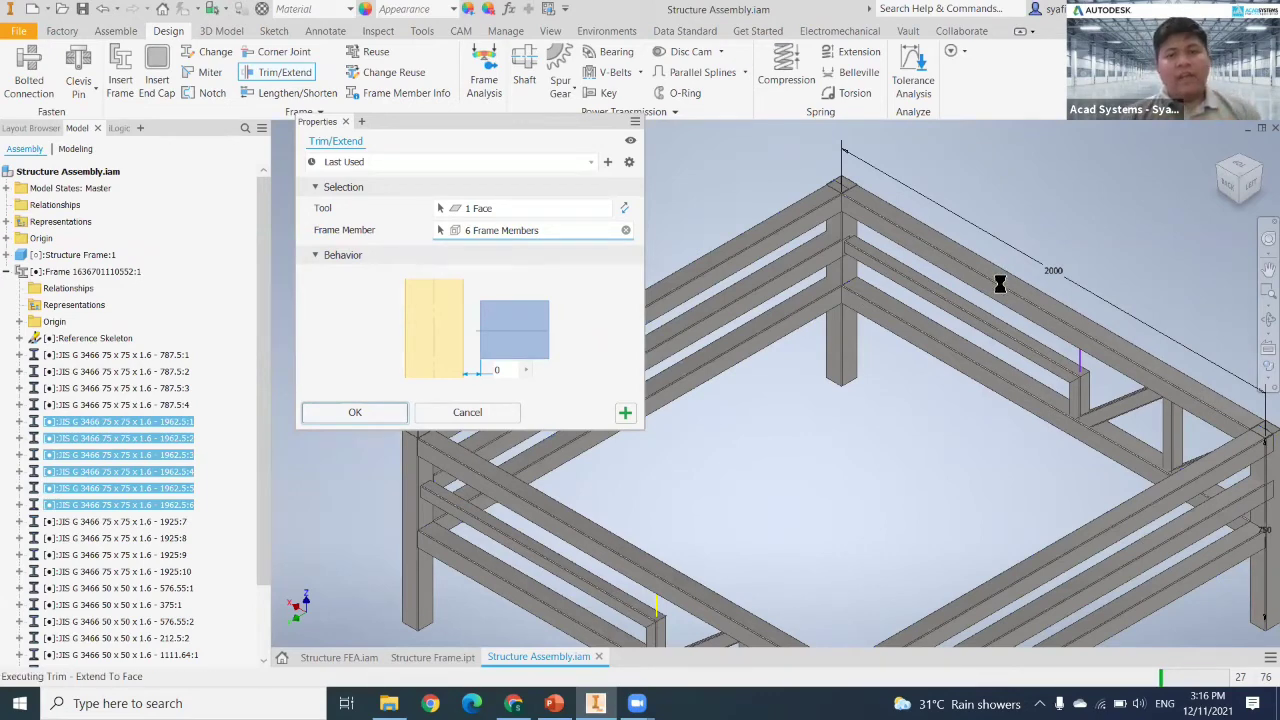
Step: Examine the fully trimmed platform frame from several sides, including the braced side frame and its corner legs
{"action": "left_click", "coordinate": [1263, 174]}
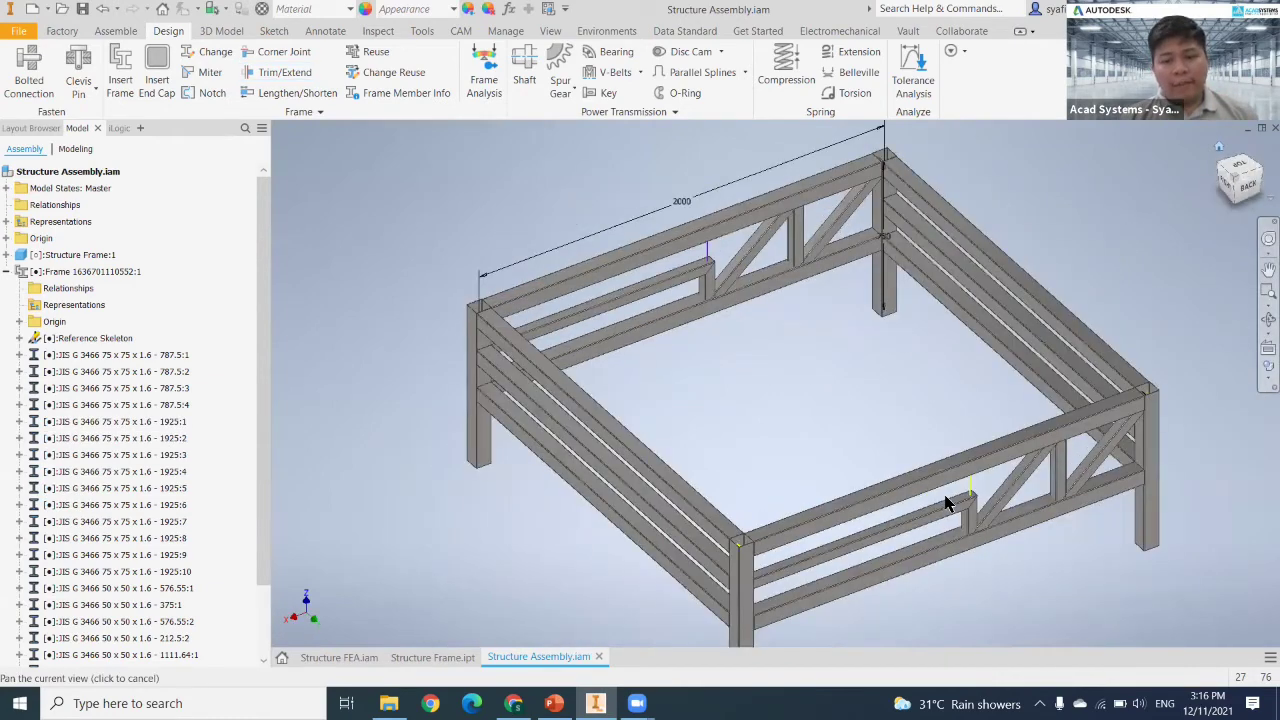
{"action": "scroll", "coordinate": [849, 476], "scroll_direction": "down", "scroll_amount": 3}
{"action": "middle_click_drag", "start_coordinate": [849, 476], "coordinate": [791, 435]}
{"action": "middle_click_drag", "start_coordinate": [321, 146], "coordinate": [584, 256]}
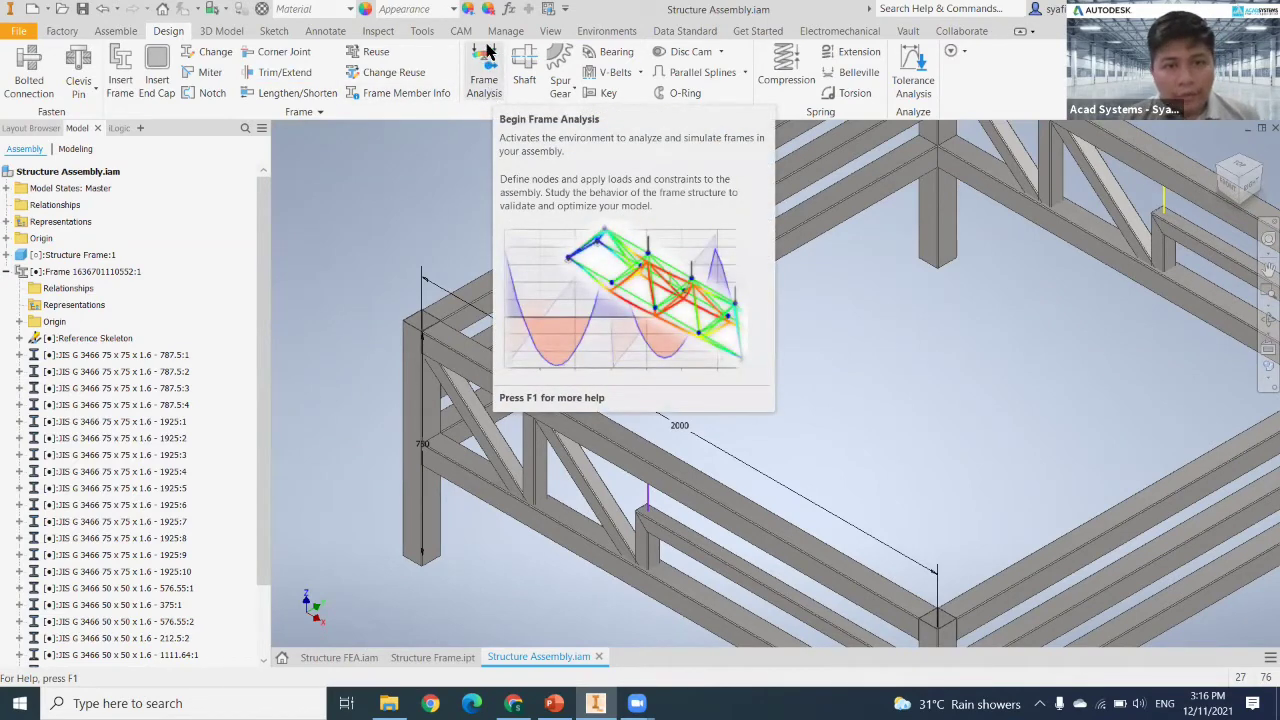
{"action": "left_click", "coordinate": [487, 51]}
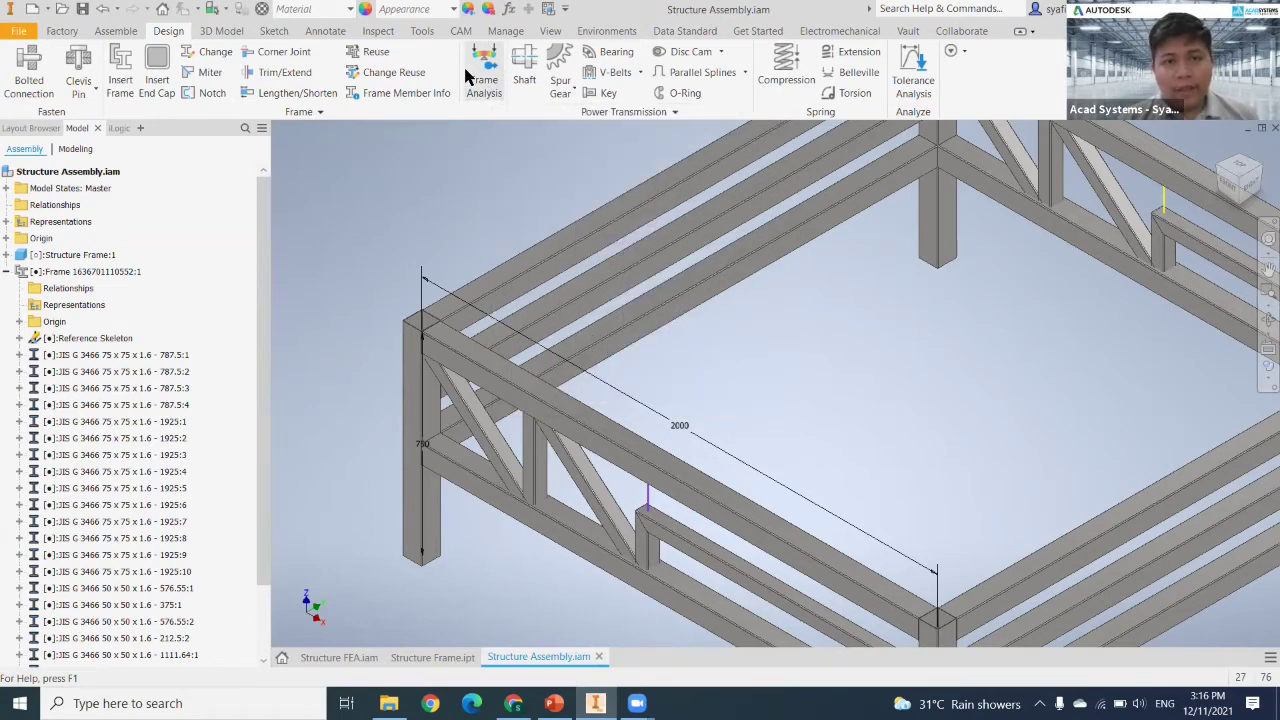
{"action": "middle_click_drag", "start_coordinate": [476, 193], "coordinate": [503, 241]}
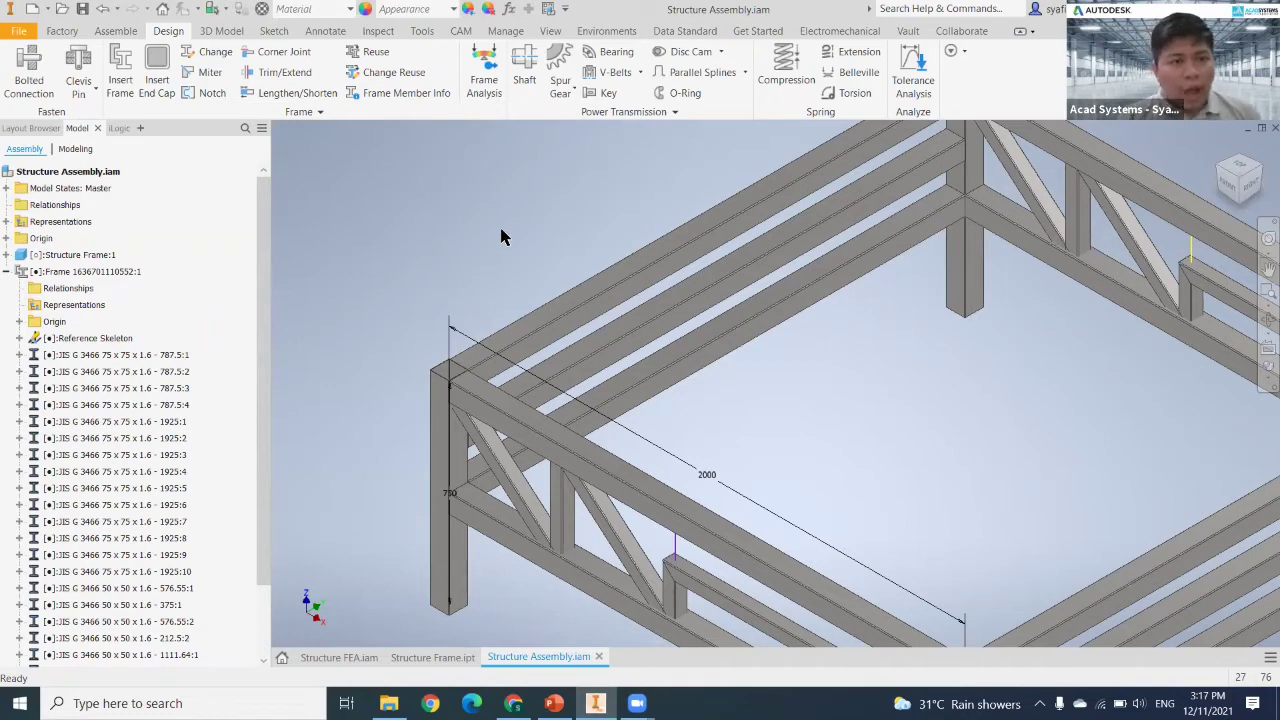
{"action": "scroll", "coordinate": [545, 251], "scroll_direction": "up", "scroll_amount": 3}
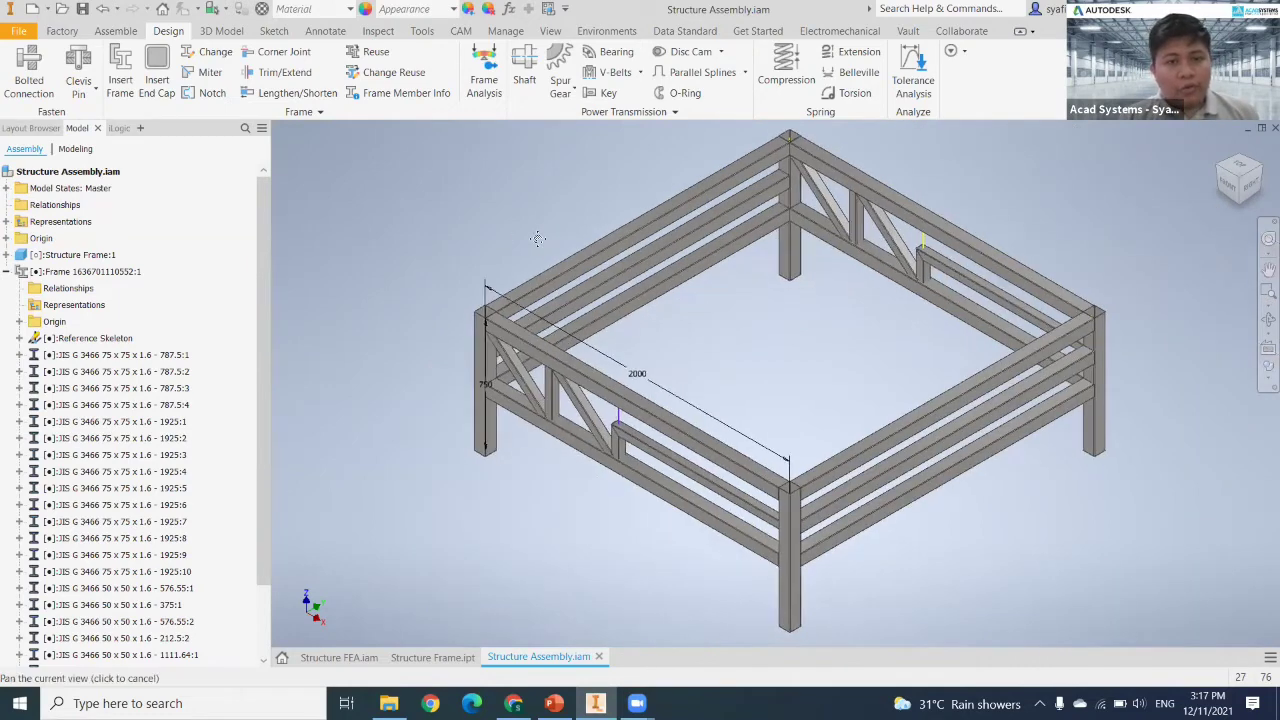
Step: Open the frame assembly in the Autodesk Inventor Nastran environment
{"action": "left_click", "coordinate": [605, 32]}
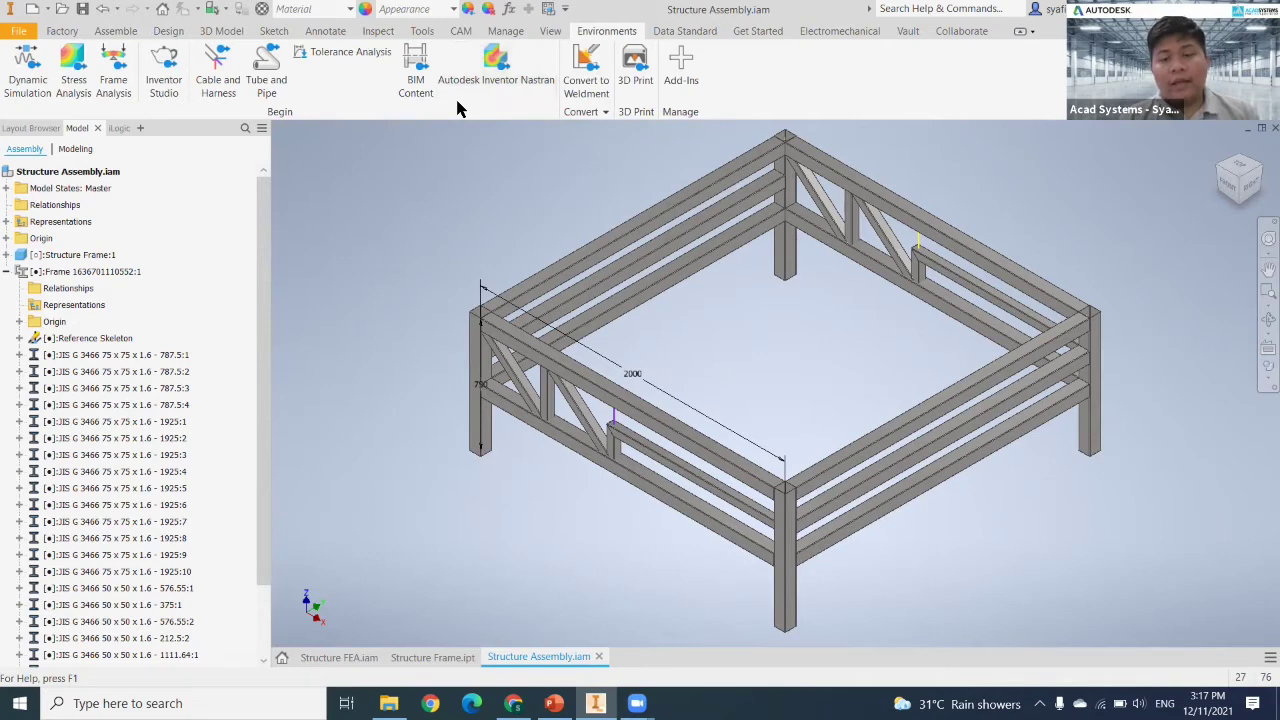
{"action": "middle_click_drag", "start_coordinate": [763, 372], "coordinate": [794, 340]}
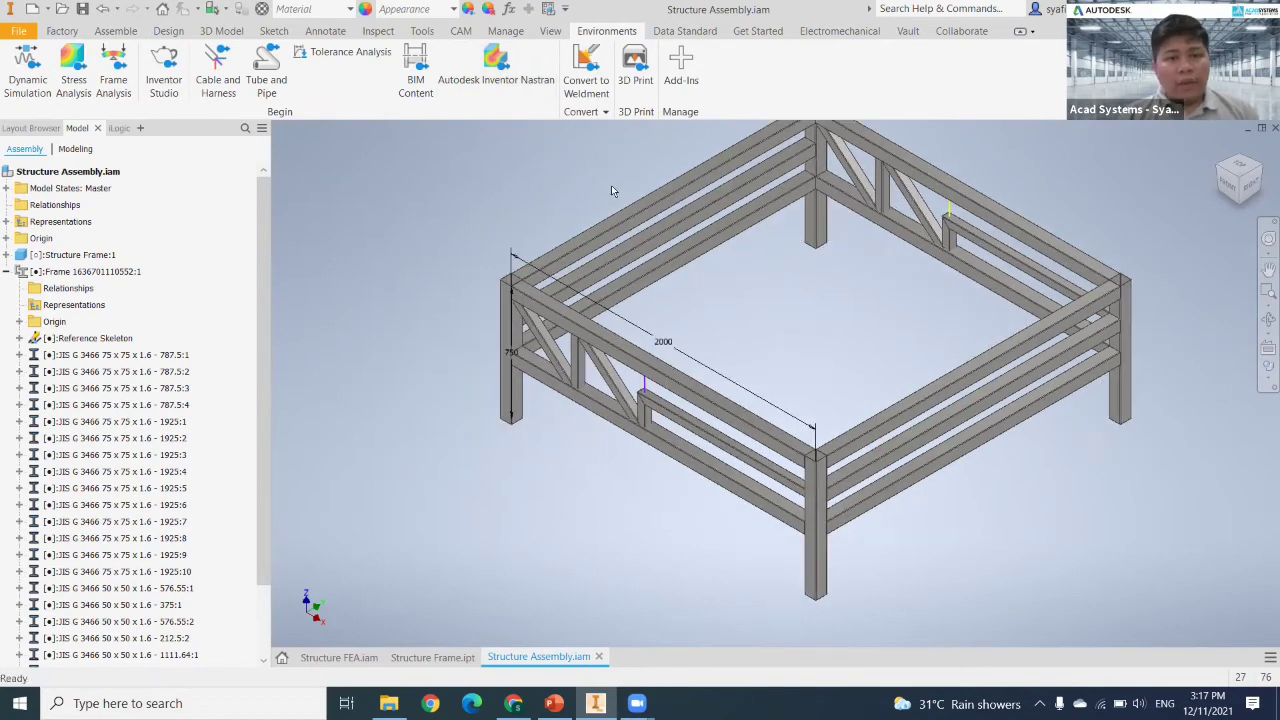
{"action": "left_click", "coordinate": [493, 76]}
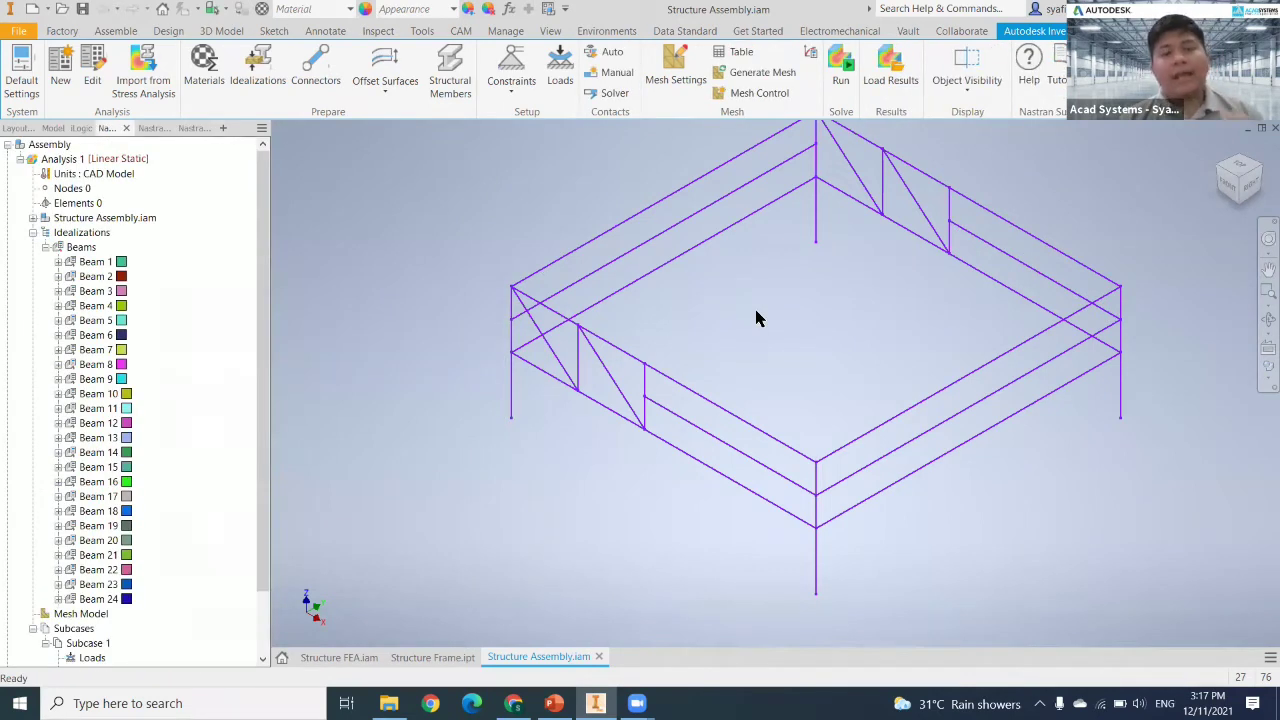
Step: Examine the beam line model of the whole frame in the Nastran environment
{"action": "scroll", "coordinate": [769, 332], "scroll_direction": "up", "scroll_amount": 3}
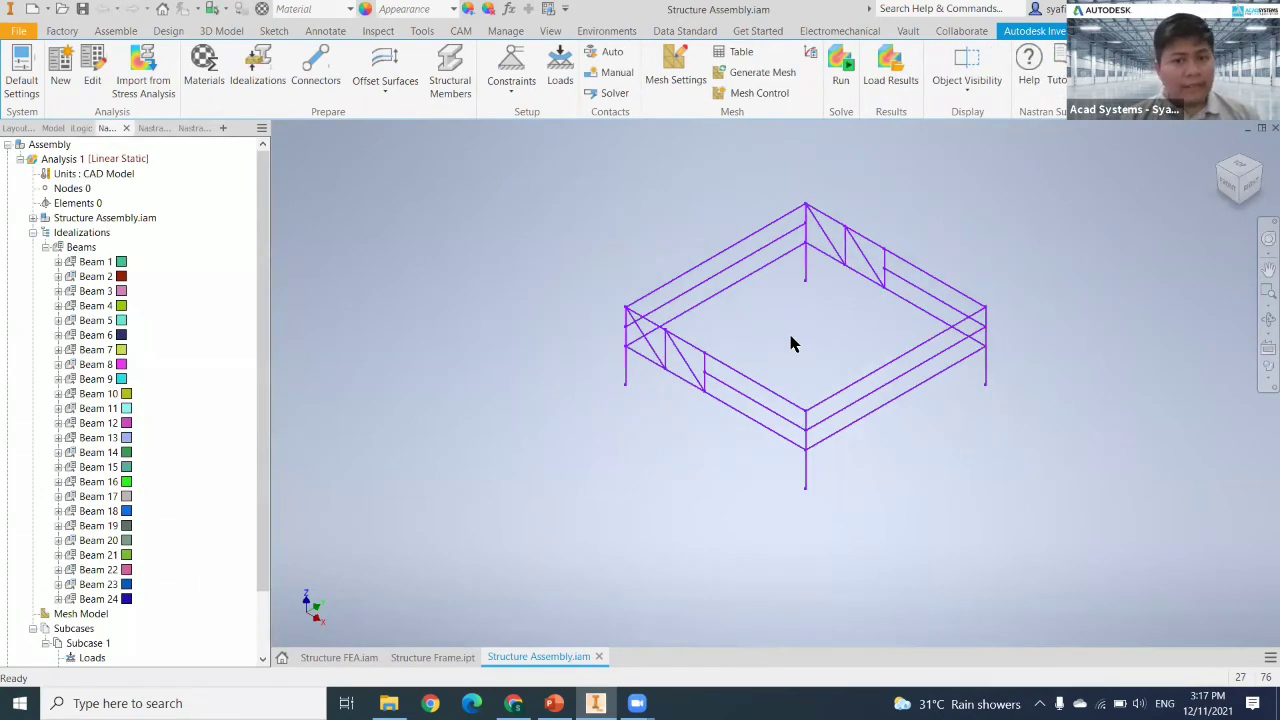
{"action": "scroll", "coordinate": [790, 343], "scroll_direction": "down", "scroll_amount": 3}
{"action": "middle_click_drag", "start_coordinate": [760, 349], "coordinate": [766, 344]}
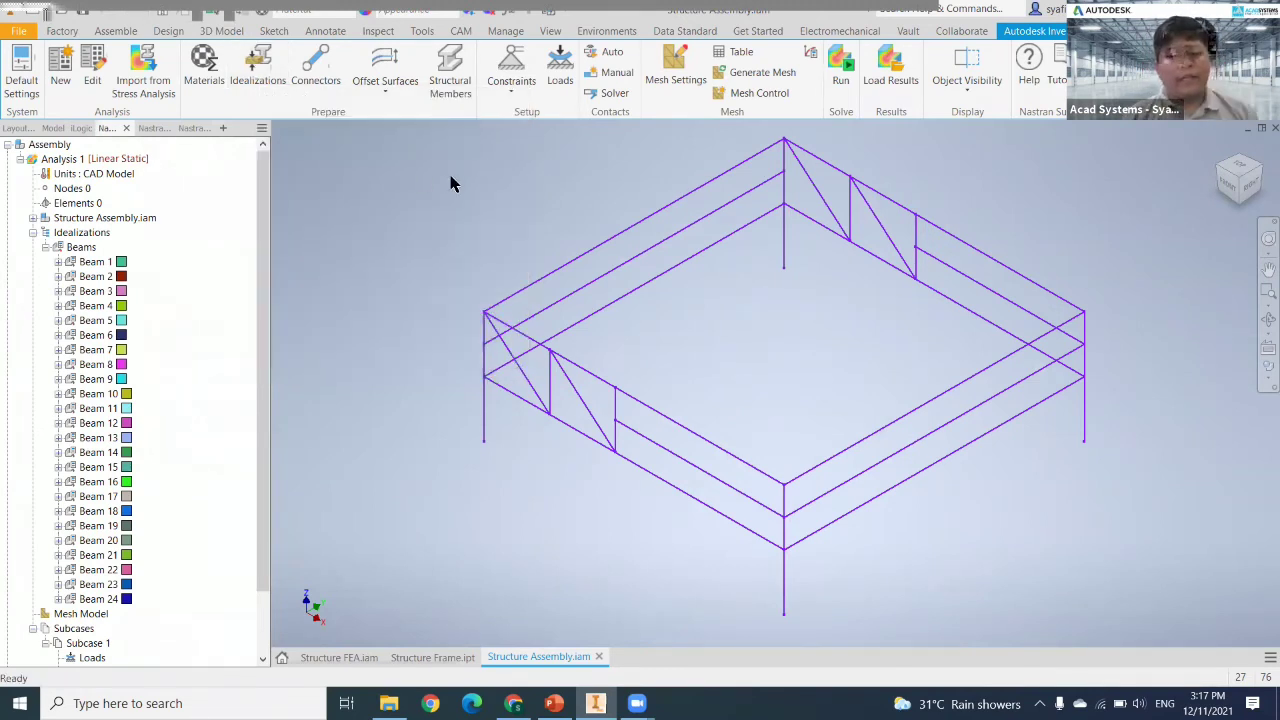
{"action": "middle_click_drag", "start_coordinate": [668, 322], "coordinate": [684, 274]}
{"action": "scroll", "coordinate": [693, 321], "scroll_direction": "up", "scroll_amount": 2}
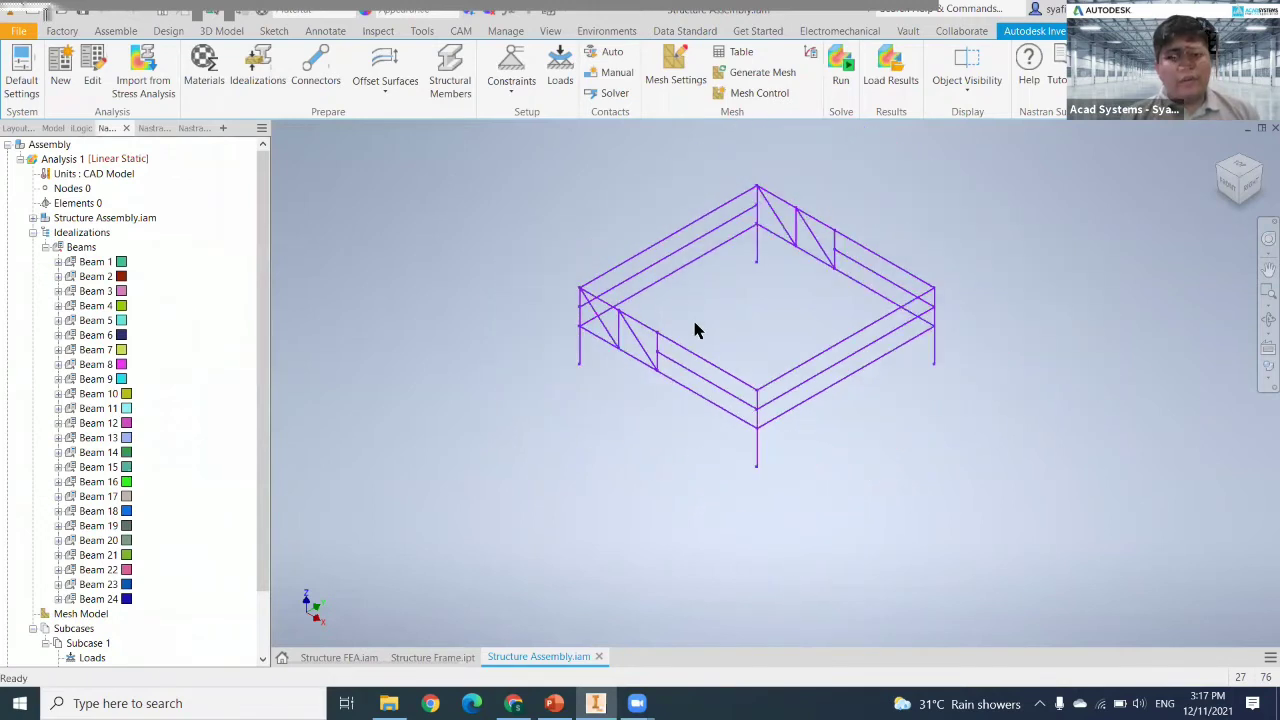
{"action": "scroll", "coordinate": [694, 322], "scroll_direction": "down", "scroll_amount": 3}
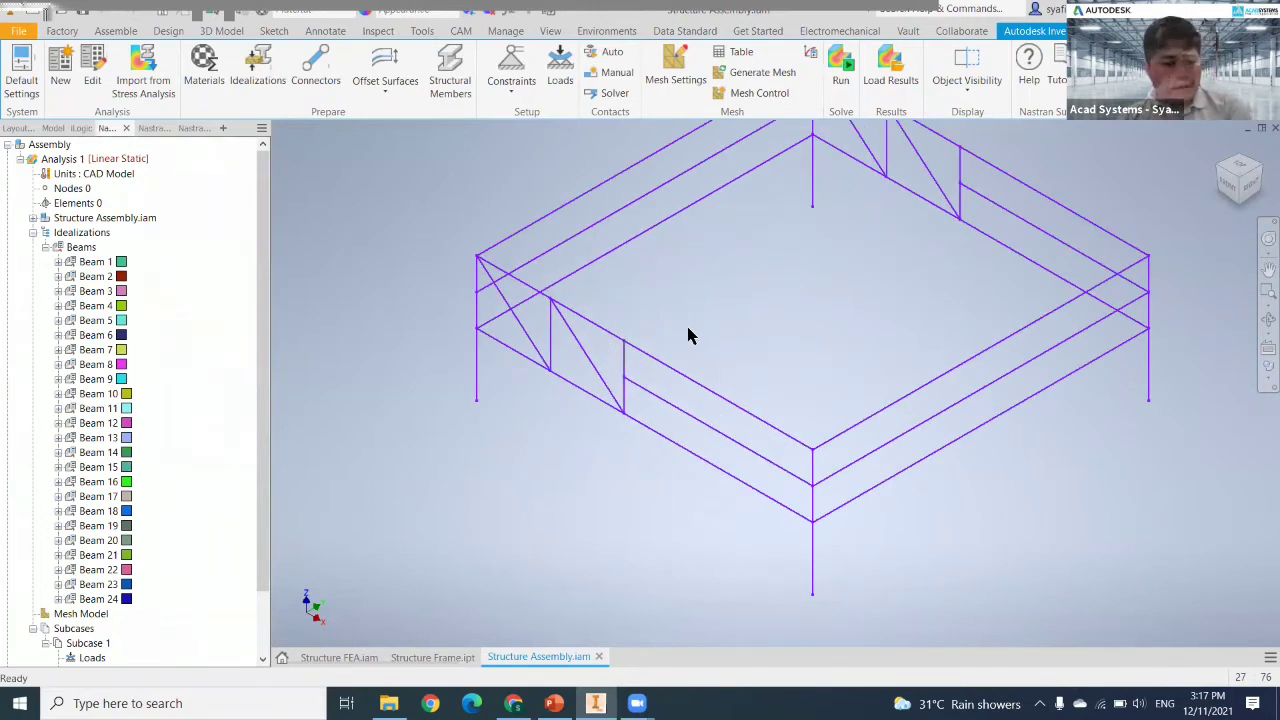
{"action": "middle_click_drag", "start_coordinate": [687, 321], "coordinate": [656, 351]}
{"action": "middle_click", "coordinate": [656, 350]}
{"action": "middle_click", "coordinate": [656, 350]}
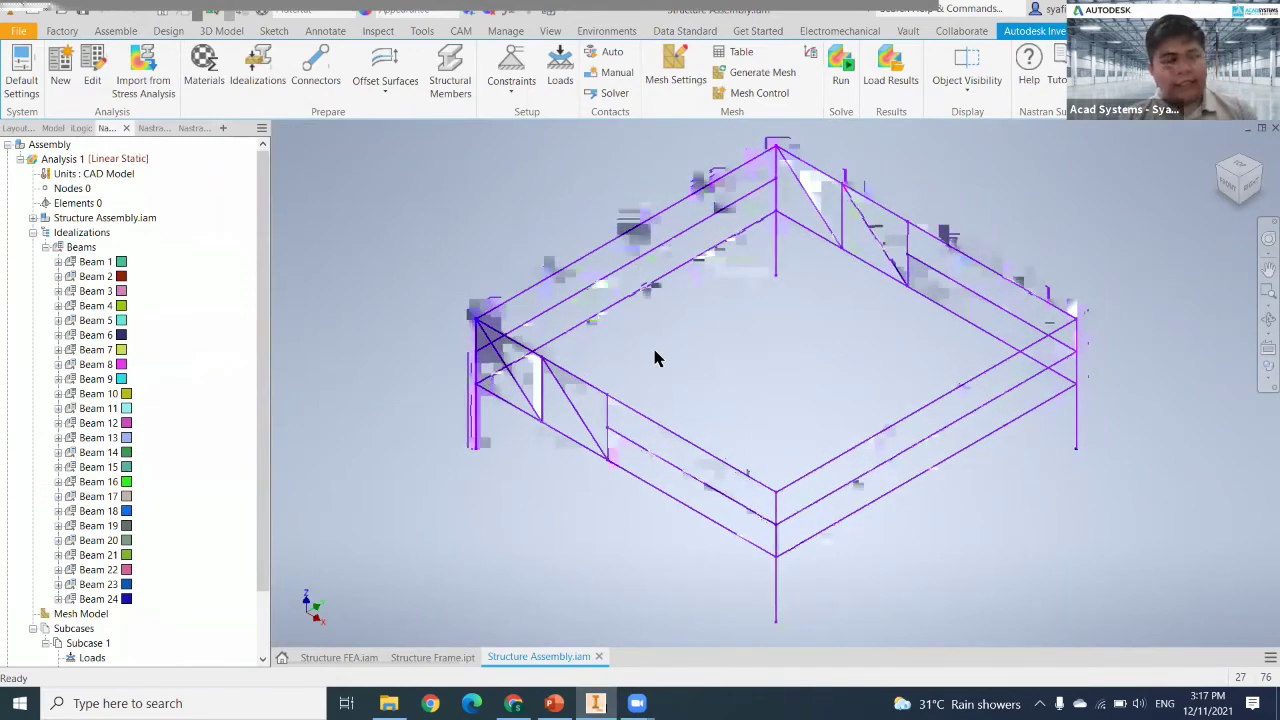
Step: Convert all of the frame's structural members from beams to solids
{"action": "left_click", "coordinate": [448, 62]}
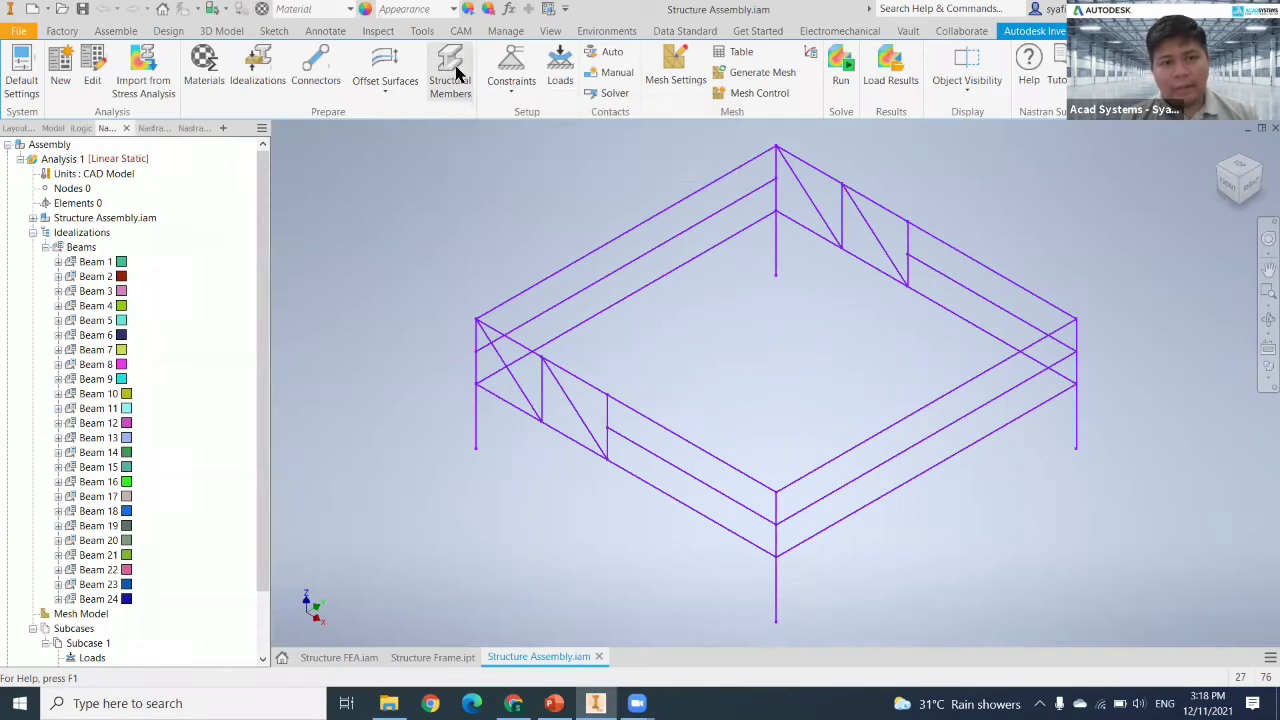
{"action": "scroll", "coordinate": [183, 105], "scroll_direction": "down", "scroll_amount": 5}
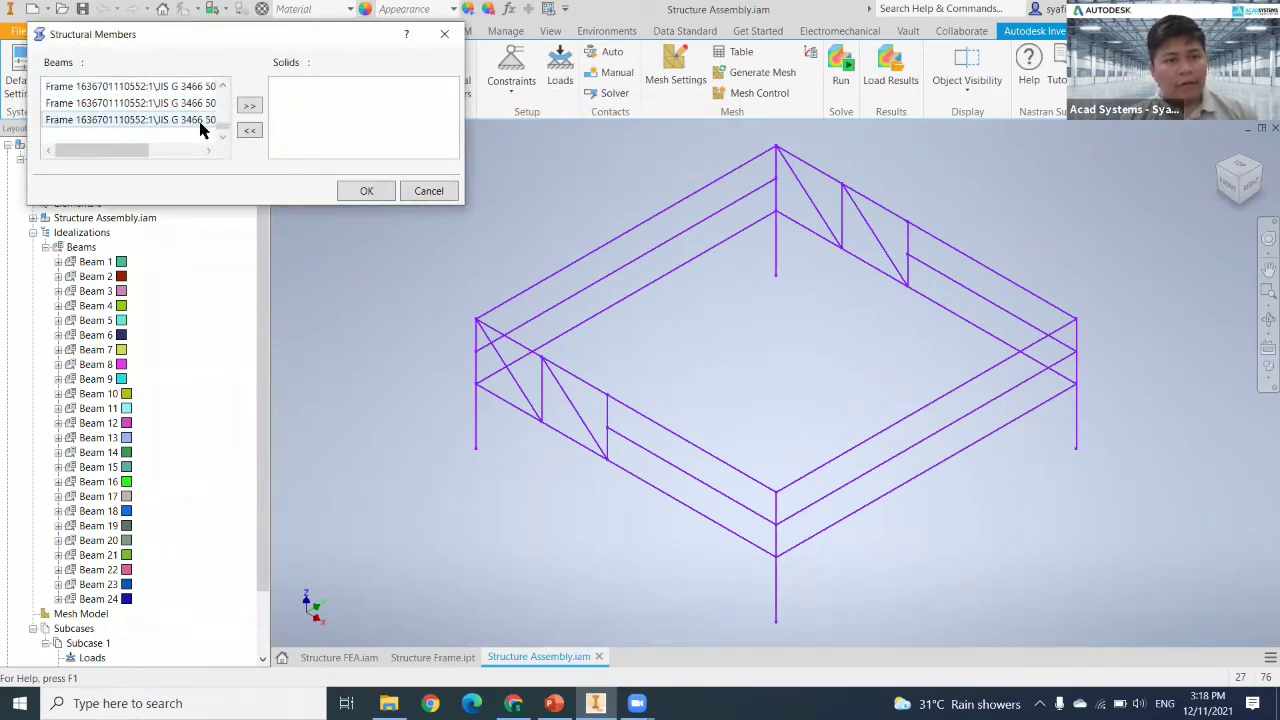
{"action": "left_click", "coordinate": [200, 123], "text": "shift"}
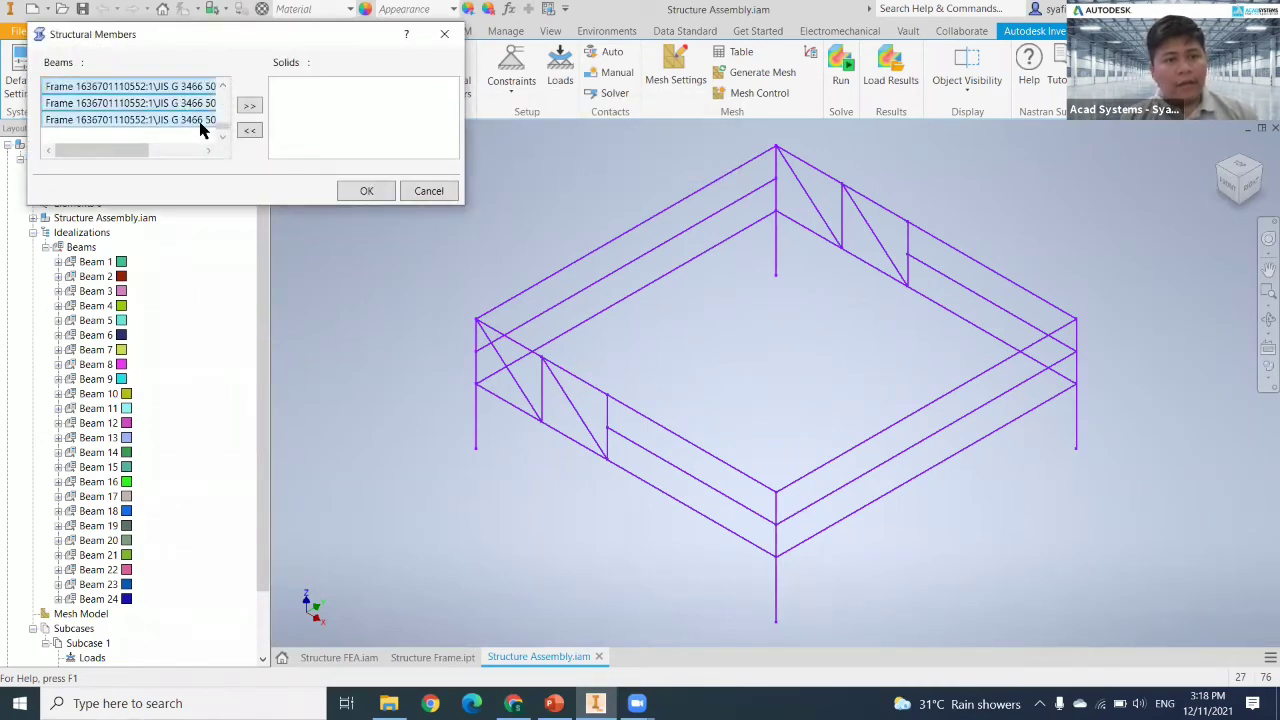
{"action": "left_click", "coordinate": [249, 108]}
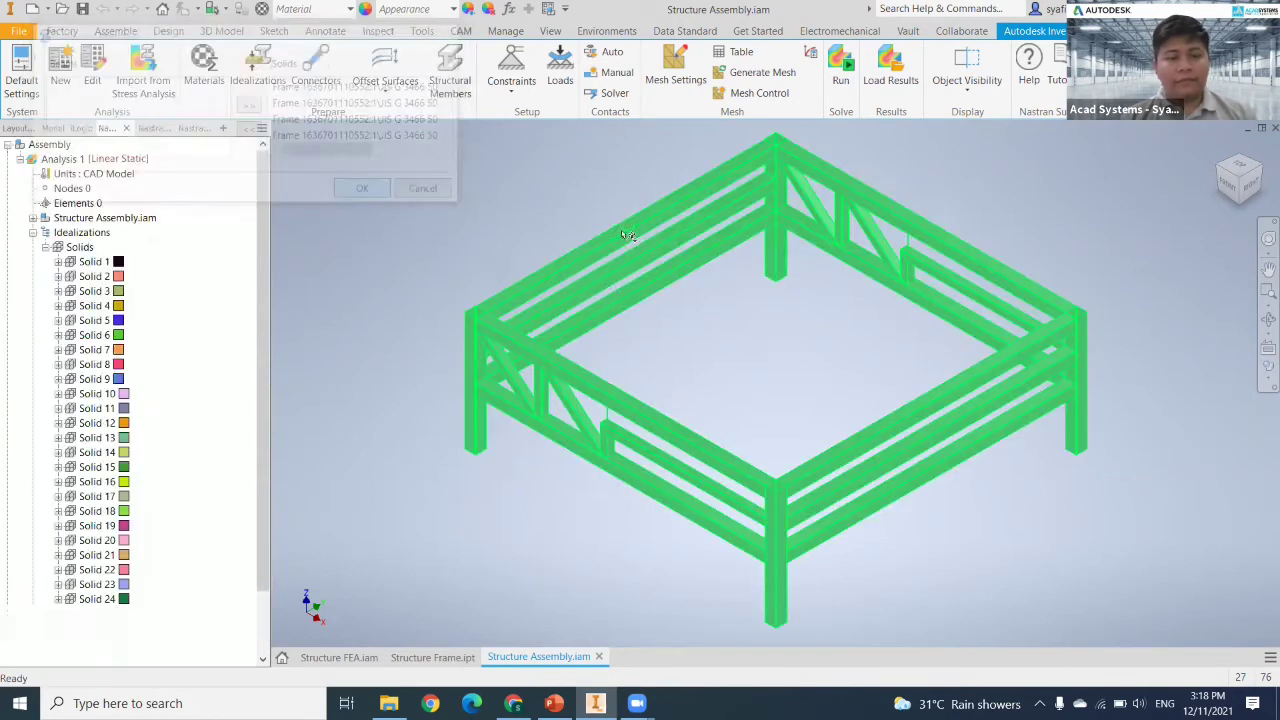
{"action": "left_click", "coordinate": [745, 335]}
Step: Examine the solid frame model and the bottom end of one corner leg
{"action": "scroll", "coordinate": [746, 337], "scroll_direction": "down", "scroll_amount": 4}
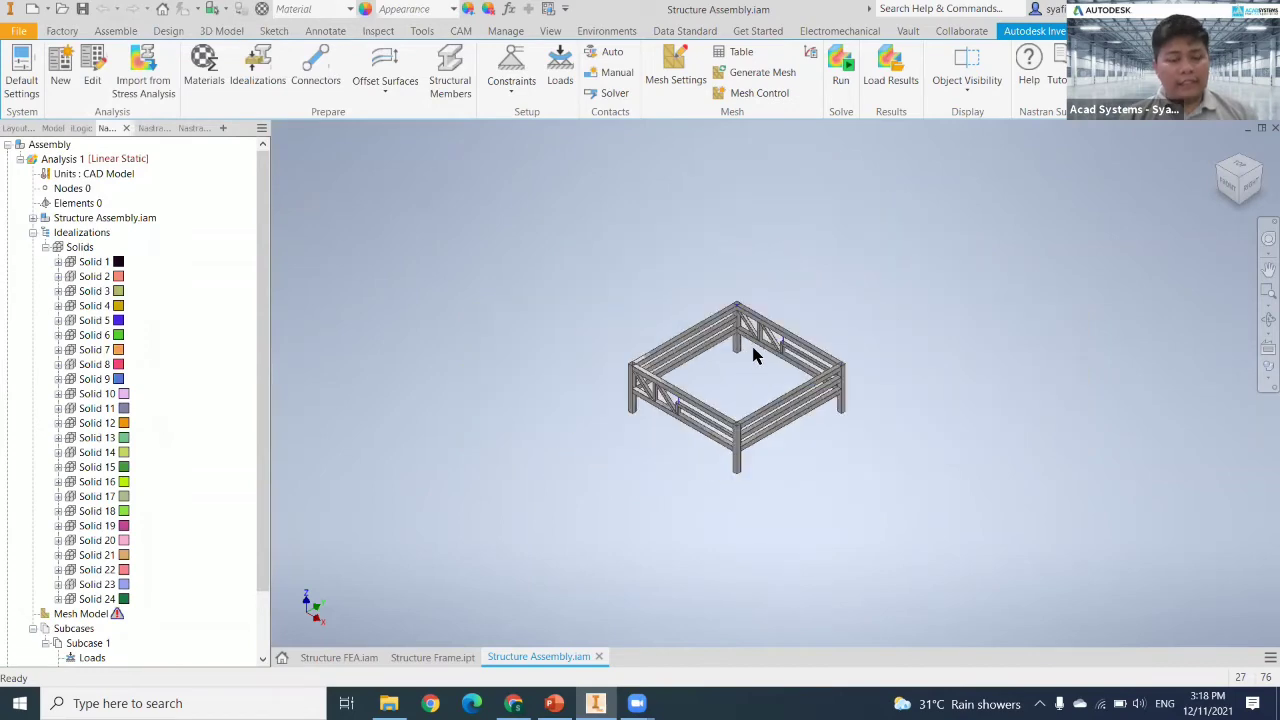
{"action": "scroll", "coordinate": [752, 390], "scroll_direction": "up", "scroll_amount": 5}
{"action": "middle_click_drag", "start_coordinate": [752, 393], "coordinate": [760, 331]}
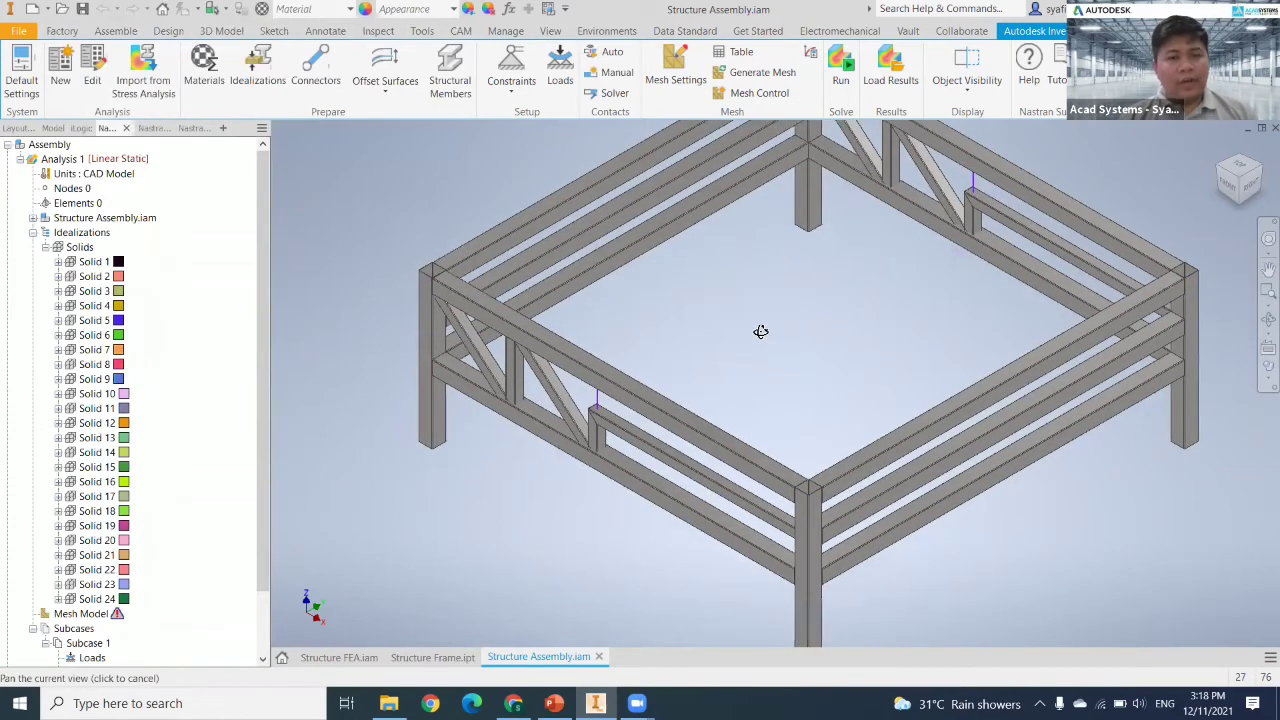
{"action": "scroll", "coordinate": [493, 444], "scroll_direction": "down", "scroll_amount": 5}
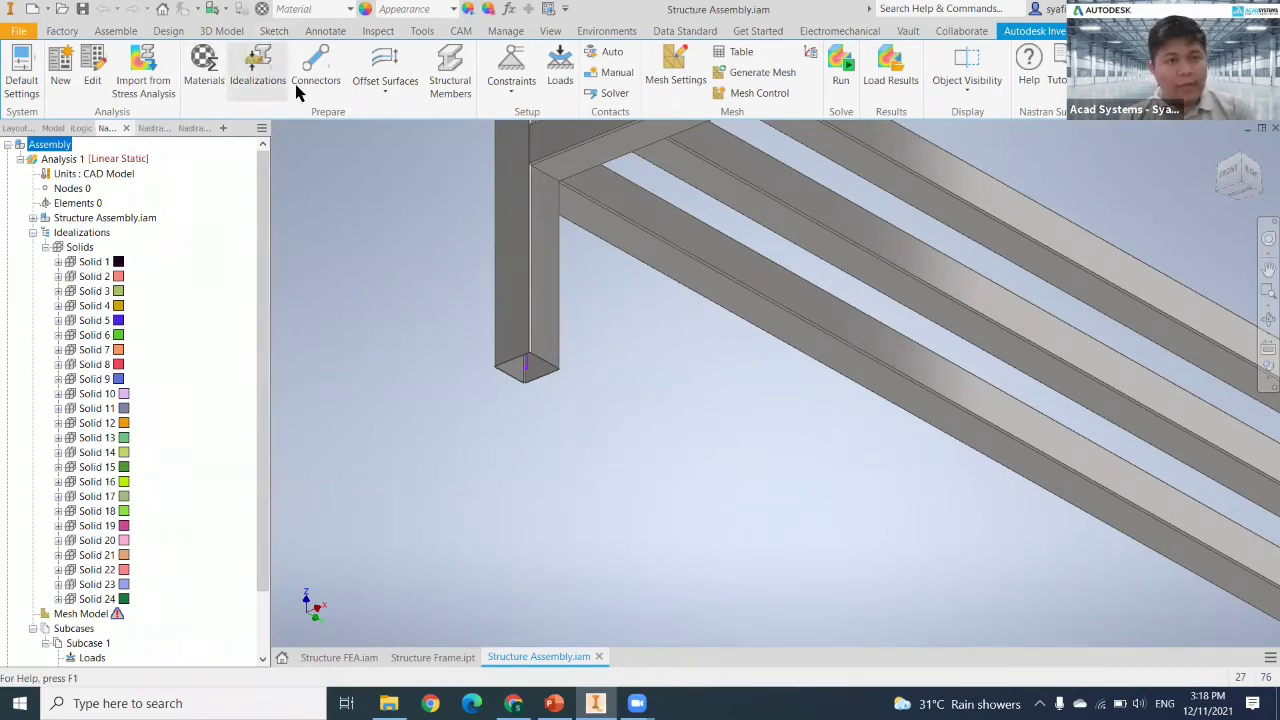
Step: Start a structural constraint in Subcase 1 and select the bottom end face of the first corner leg
{"action": "scroll", "coordinate": [440, 295], "scroll_direction": "down", "scroll_amount": 3}
{"action": "middle_click_drag", "start_coordinate": [445, 295], "coordinate": [390, 219]}
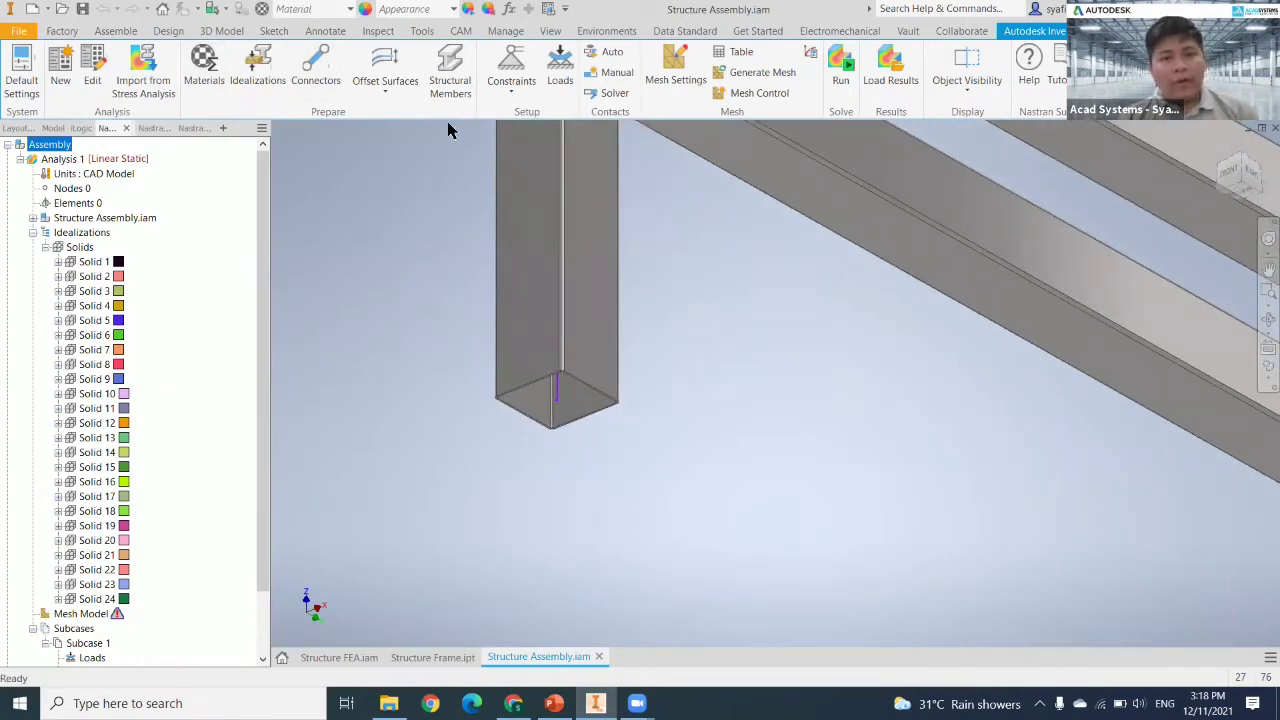
{"action": "left_click", "coordinate": [509, 72]}
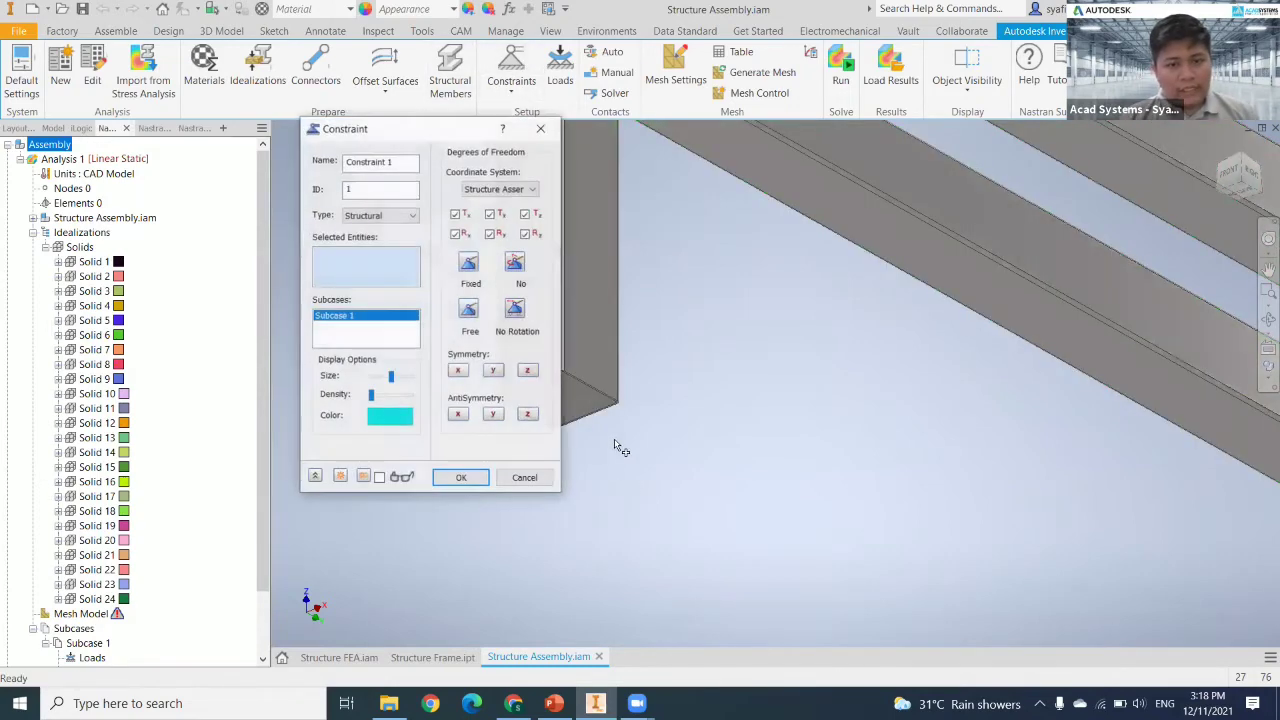
{"action": "middle_click_drag", "start_coordinate": [582, 356], "coordinate": [693, 322]}
{"action": "scroll", "coordinate": [700, 322], "scroll_direction": "down", "scroll_amount": 4}
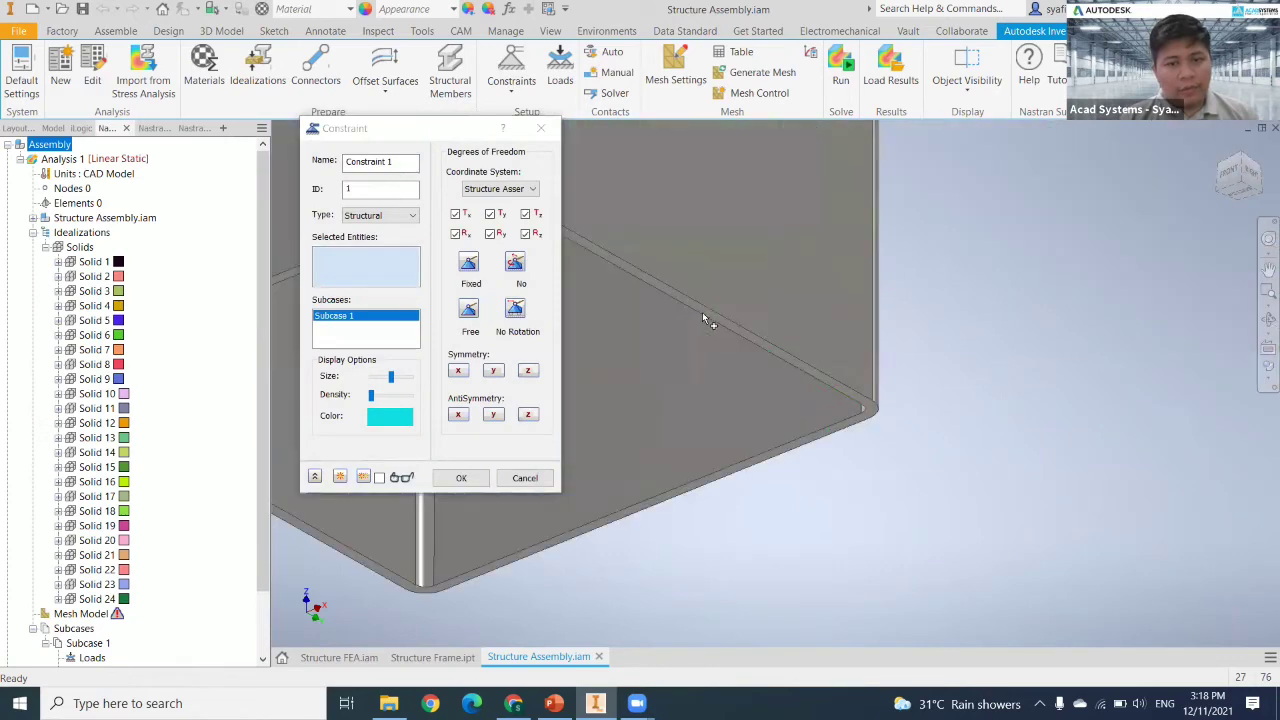
{"action": "scroll", "coordinate": [701, 312], "scroll_direction": "up", "scroll_amount": 3}
{"action": "left_click", "coordinate": [770, 384]}
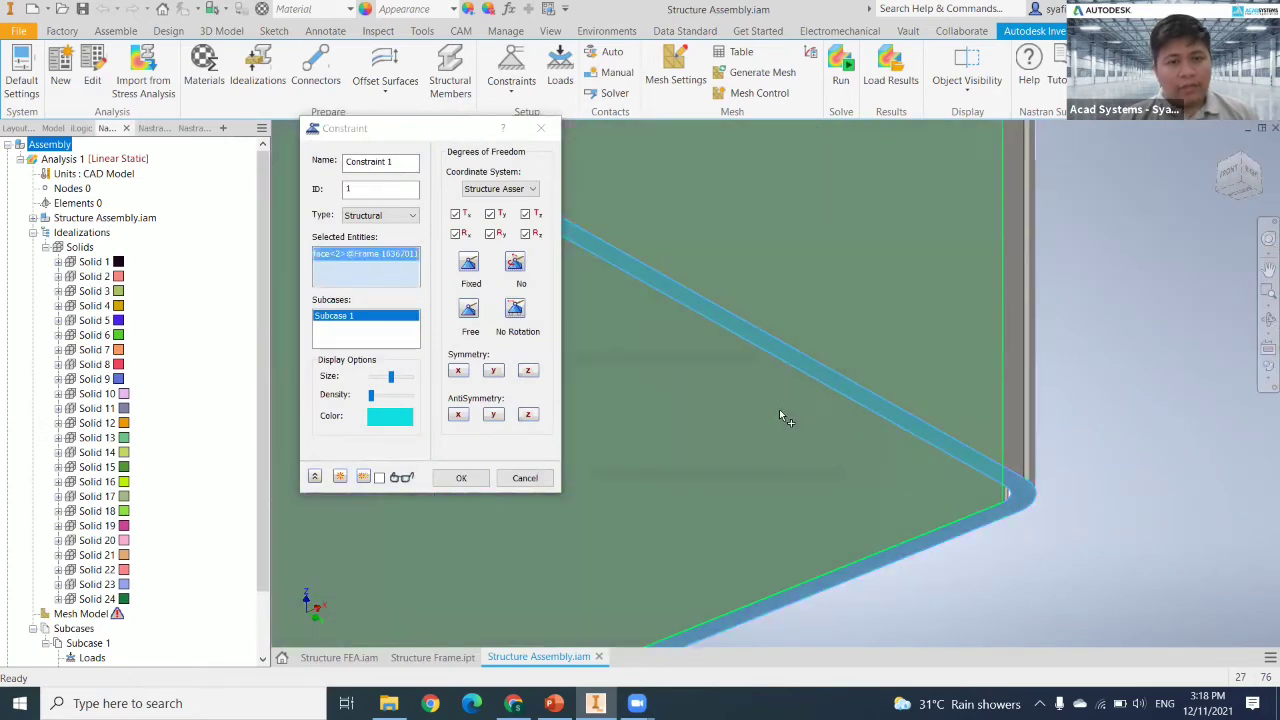
Step: Add the bottom end faces of the other three corner legs to the constraint's selected entities
{"action": "scroll", "coordinate": [779, 407], "scroll_direction": "down", "scroll_amount": 5}
{"action": "scroll", "coordinate": [788, 468], "scroll_direction": "down", "scroll_amount": 4}
{"action": "middle_click_drag", "start_coordinate": [866, 420], "coordinate": [865, 316], "text": "shift"}
{"action": "scroll", "coordinate": [899, 271], "scroll_direction": "up", "scroll_amount": 3}
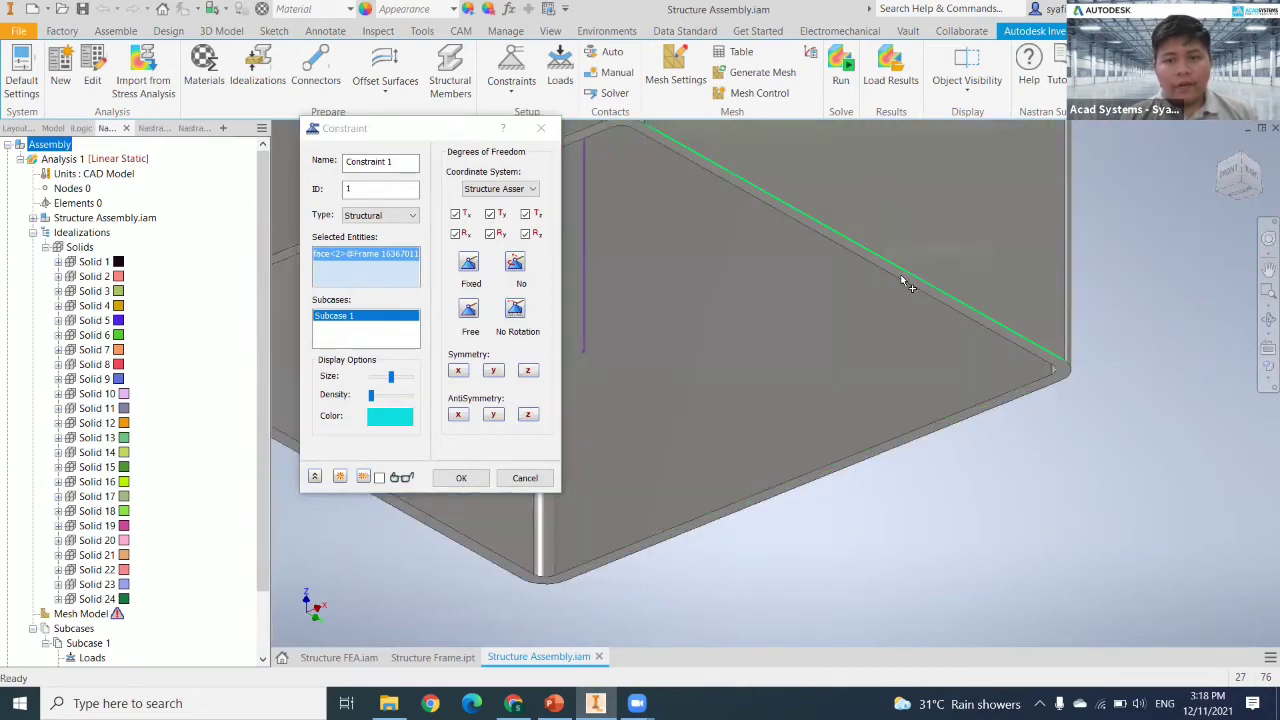
{"action": "scroll", "coordinate": [912, 283], "scroll_direction": "up", "scroll_amount": 2}
{"action": "left_click", "coordinate": [1003, 368]}
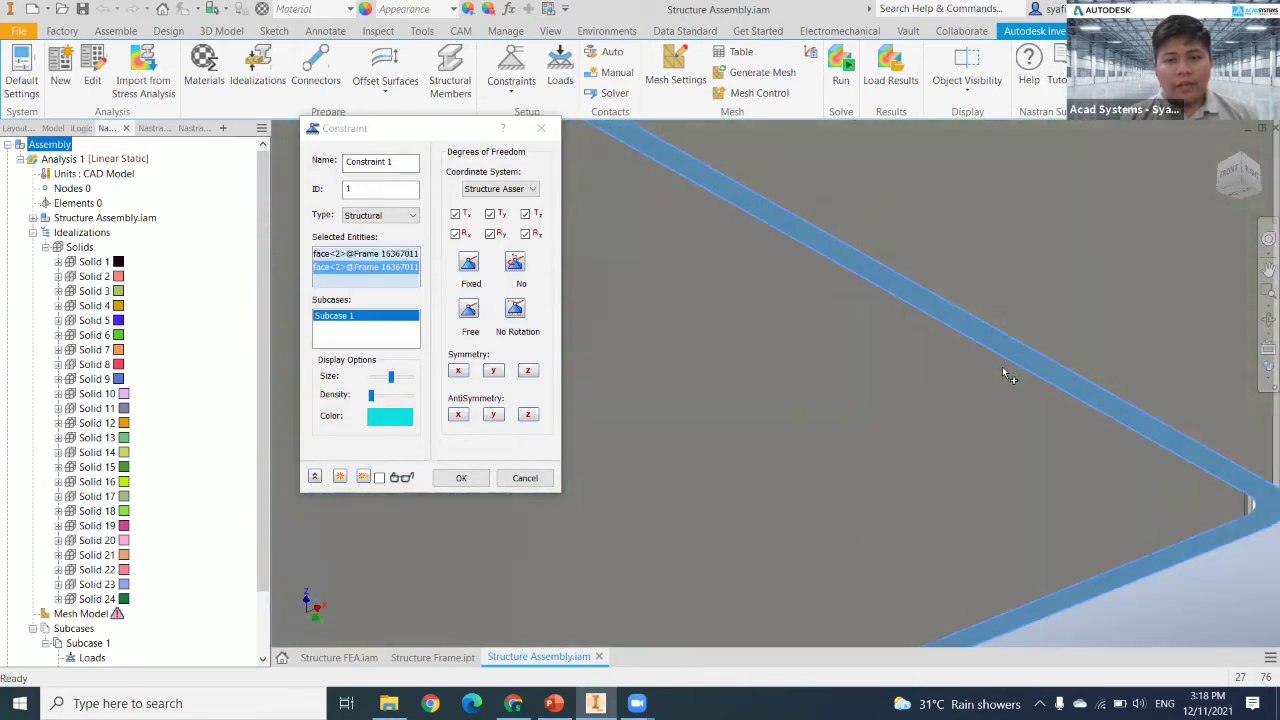
{"action": "scroll", "coordinate": [1126, 400], "scroll_direction": "down", "scroll_amount": 10}
{"action": "scroll", "coordinate": [1055, 268], "scroll_direction": "up", "scroll_amount": 8}
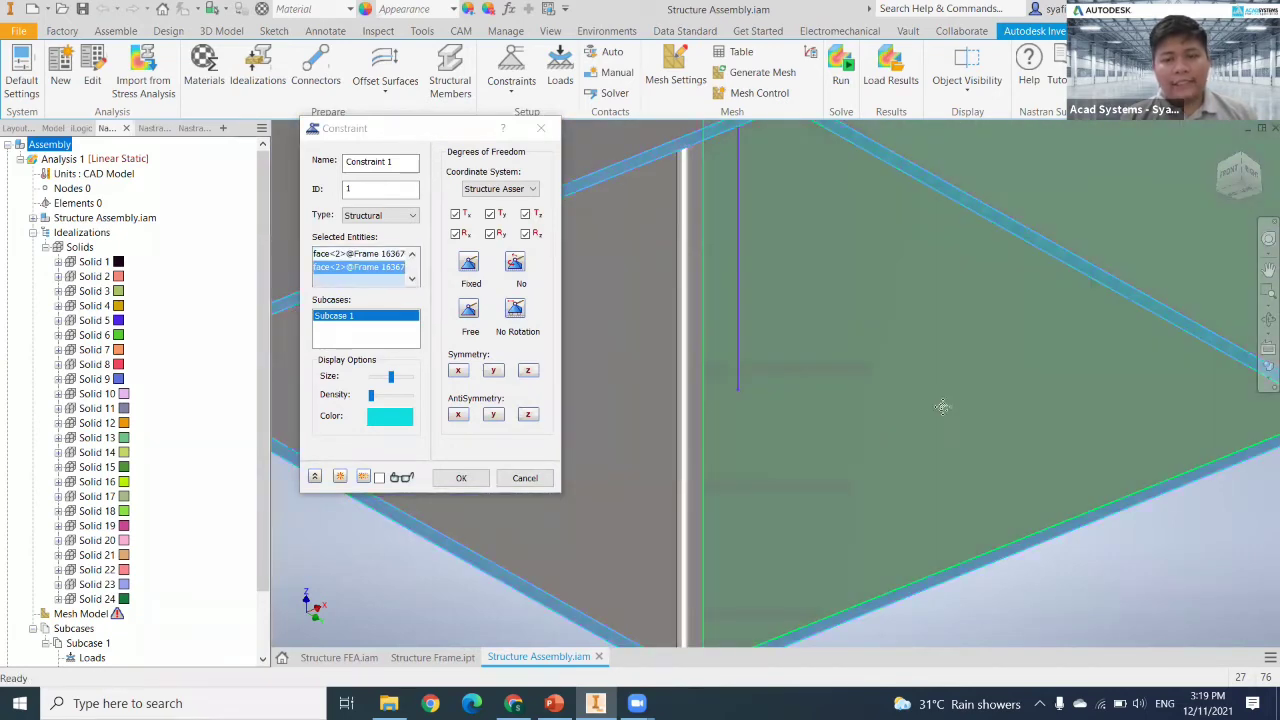
{"action": "scroll", "coordinate": [857, 397], "scroll_direction": "down", "scroll_amount": 6}
{"action": "scroll", "coordinate": [804, 320], "scroll_direction": "up", "scroll_amount": 8}
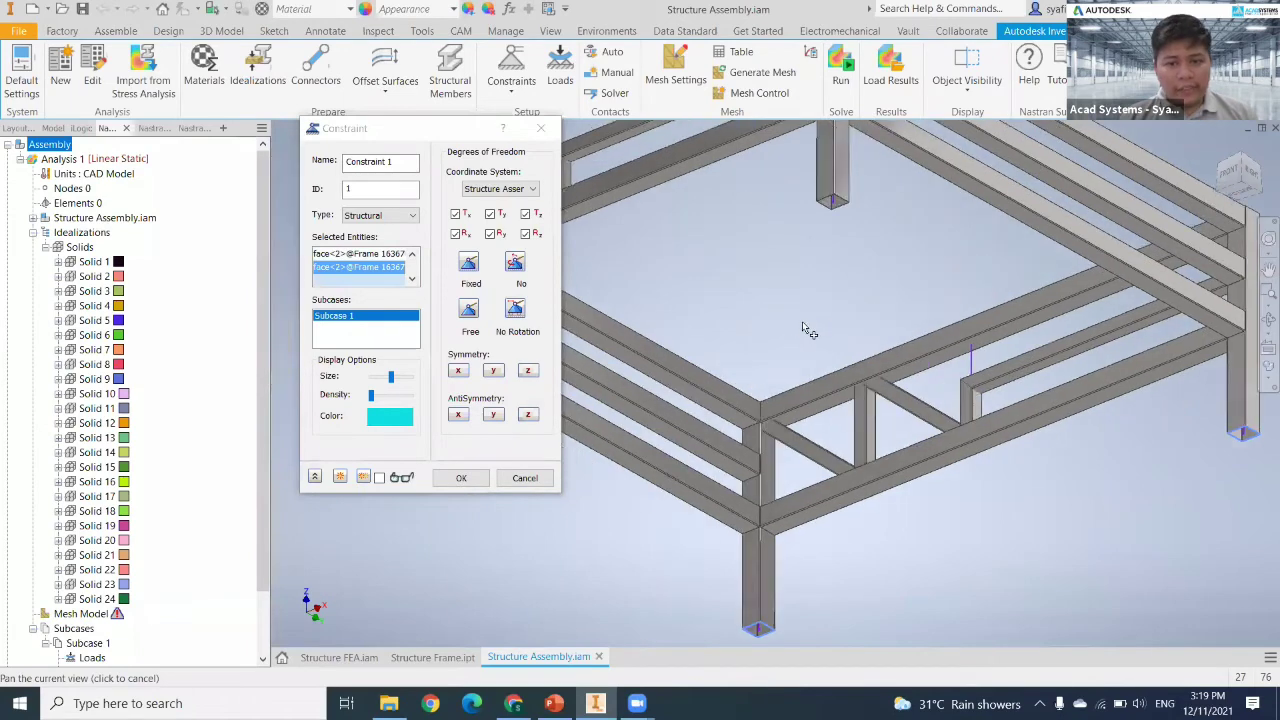
{"action": "scroll", "coordinate": [840, 353], "scroll_direction": "down", "scroll_amount": 8}
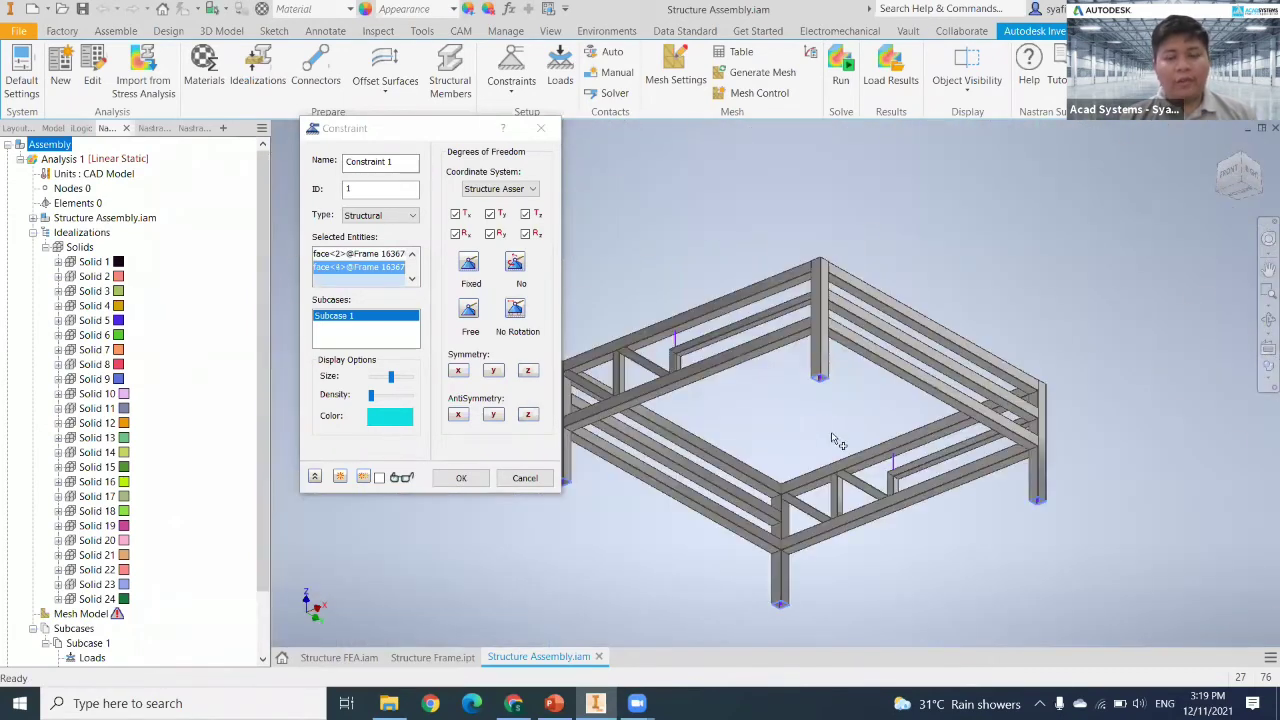
Step: Check the four selected leg ends and apply the constraint with all translations and rotations fixed
{"action": "middle_click_drag", "start_coordinate": [831, 409], "coordinate": [895, 290]}
{"action": "middle_click_drag", "start_coordinate": [883, 340], "coordinate": [904, 282], "text": "shift"}
{"action": "key", "text": "F5"}
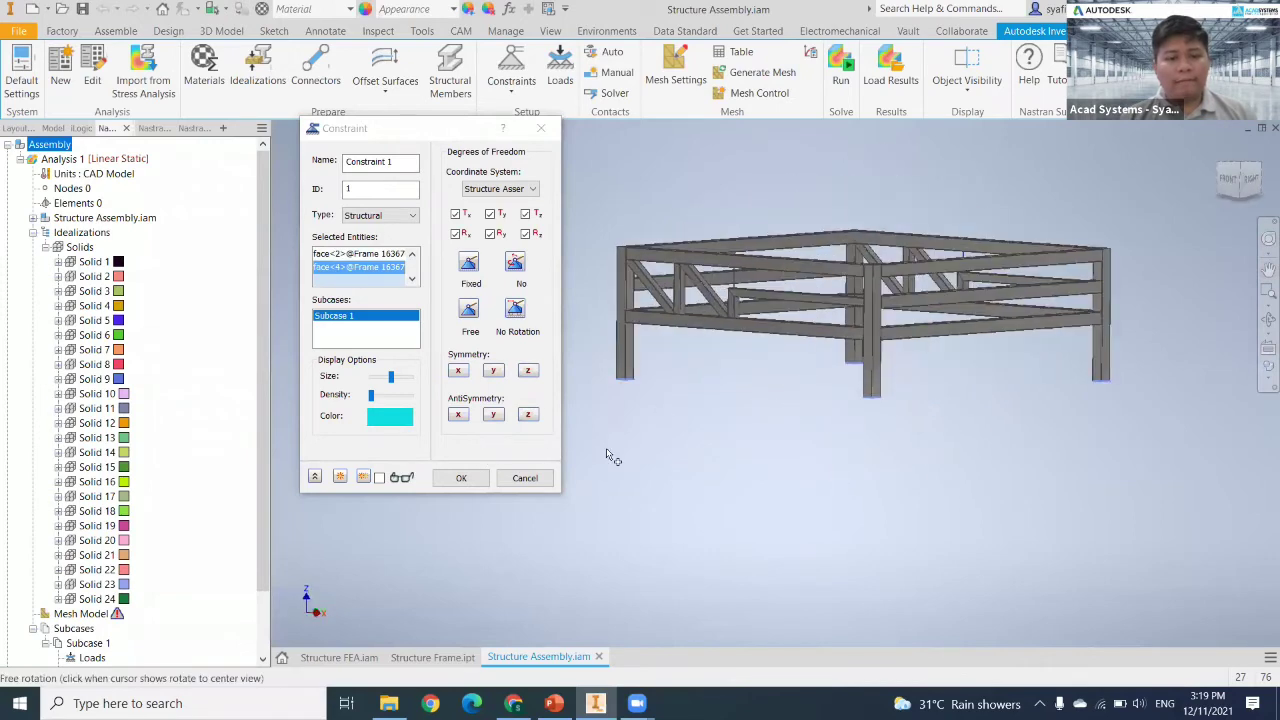
{"action": "left_click", "coordinate": [460, 480]}
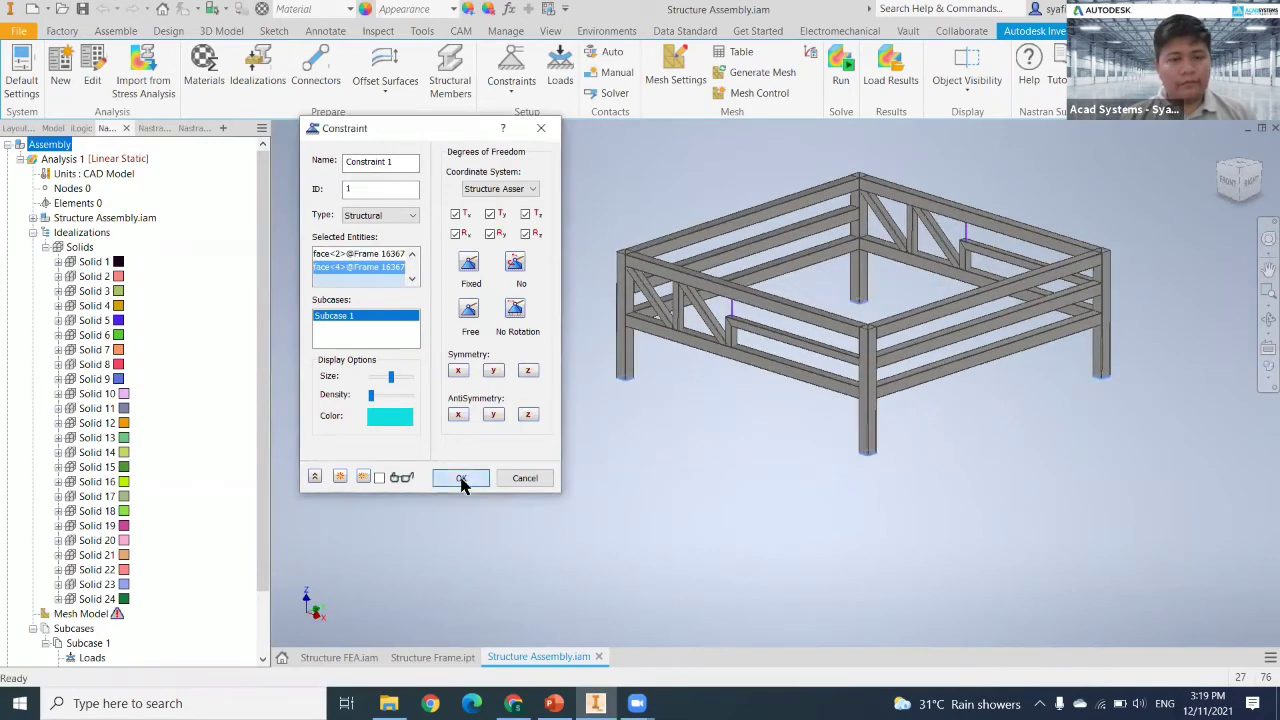
{"action": "left_click", "coordinate": [455, 479]}
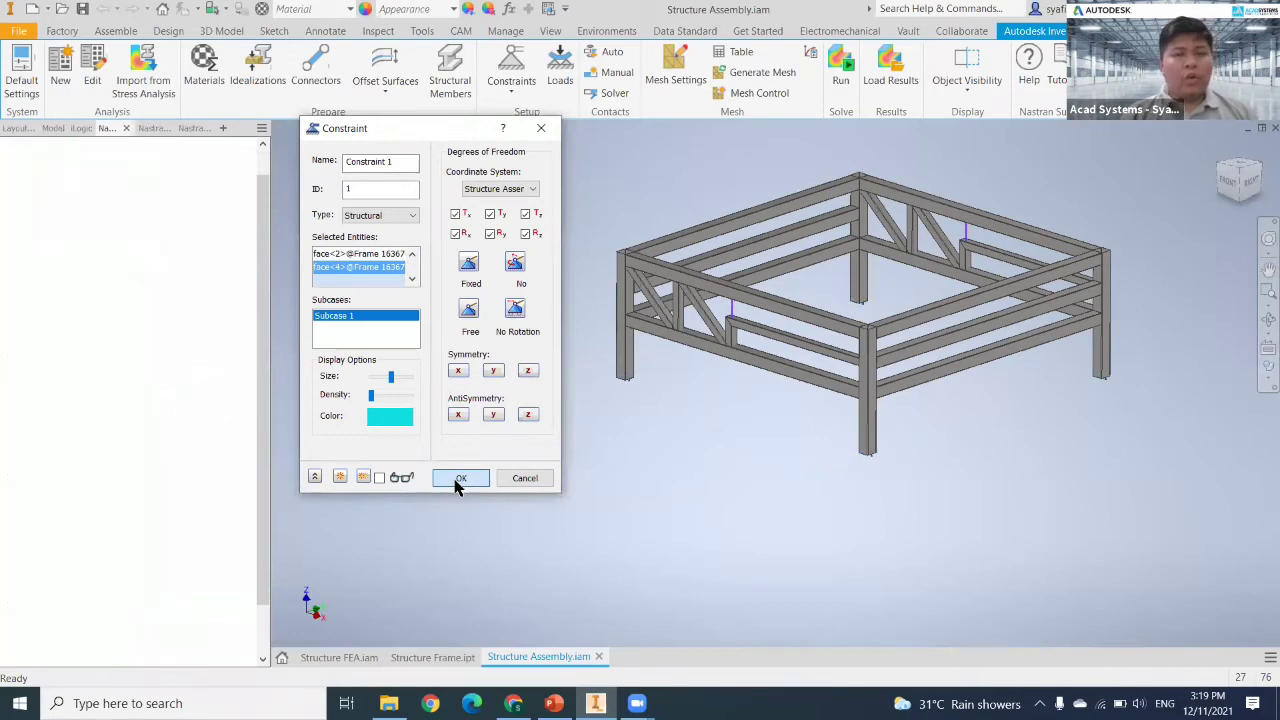
Step: Start a new load in Subcase 1, set its type to Gravity and name it Gravity
{"action": "middle_click", "coordinate": [794, 366]}
{"action": "middle_click", "coordinate": [794, 366]}
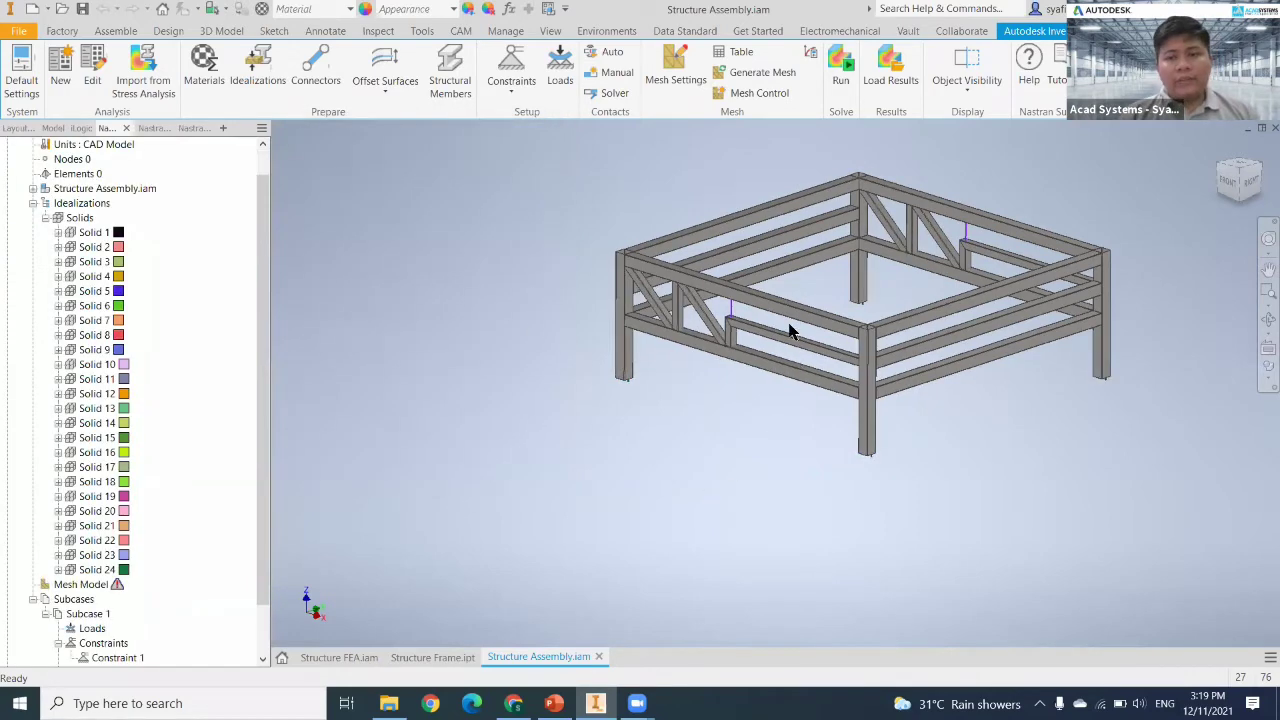
{"action": "left_click", "coordinate": [565, 70]}
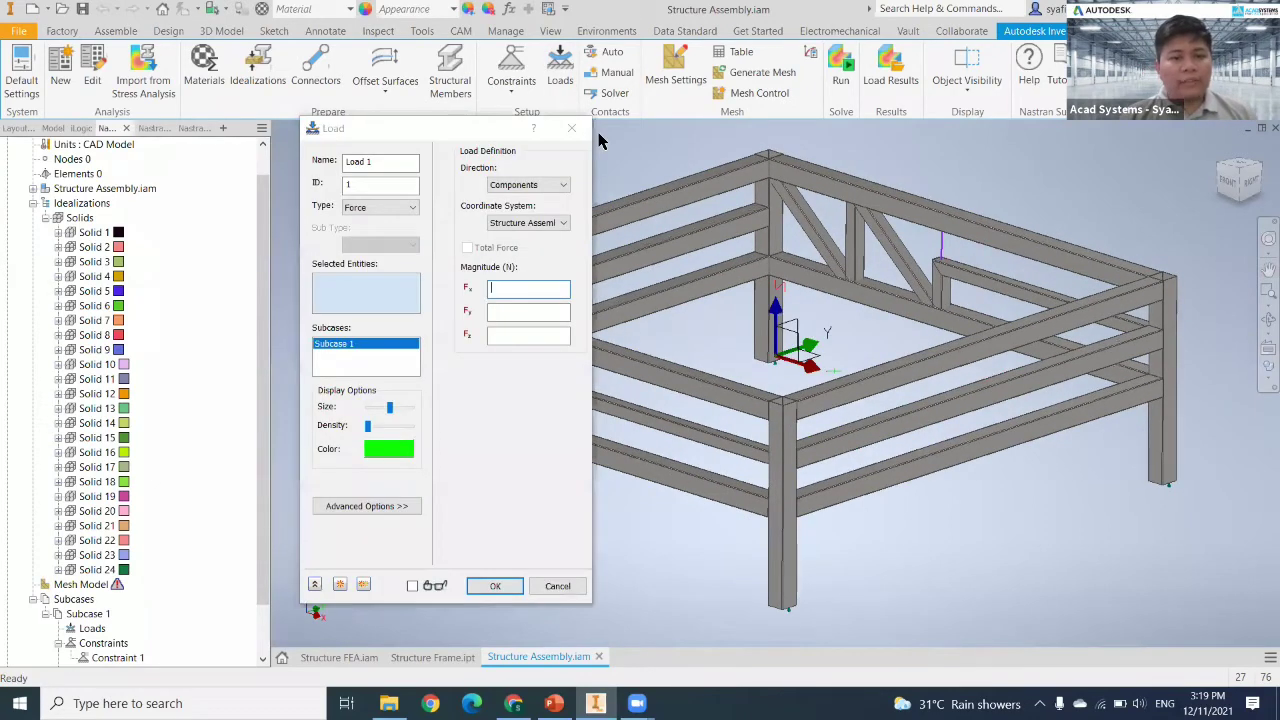
{"action": "left_click_drag", "start_coordinate": [448, 124], "coordinate": [635, 125]}
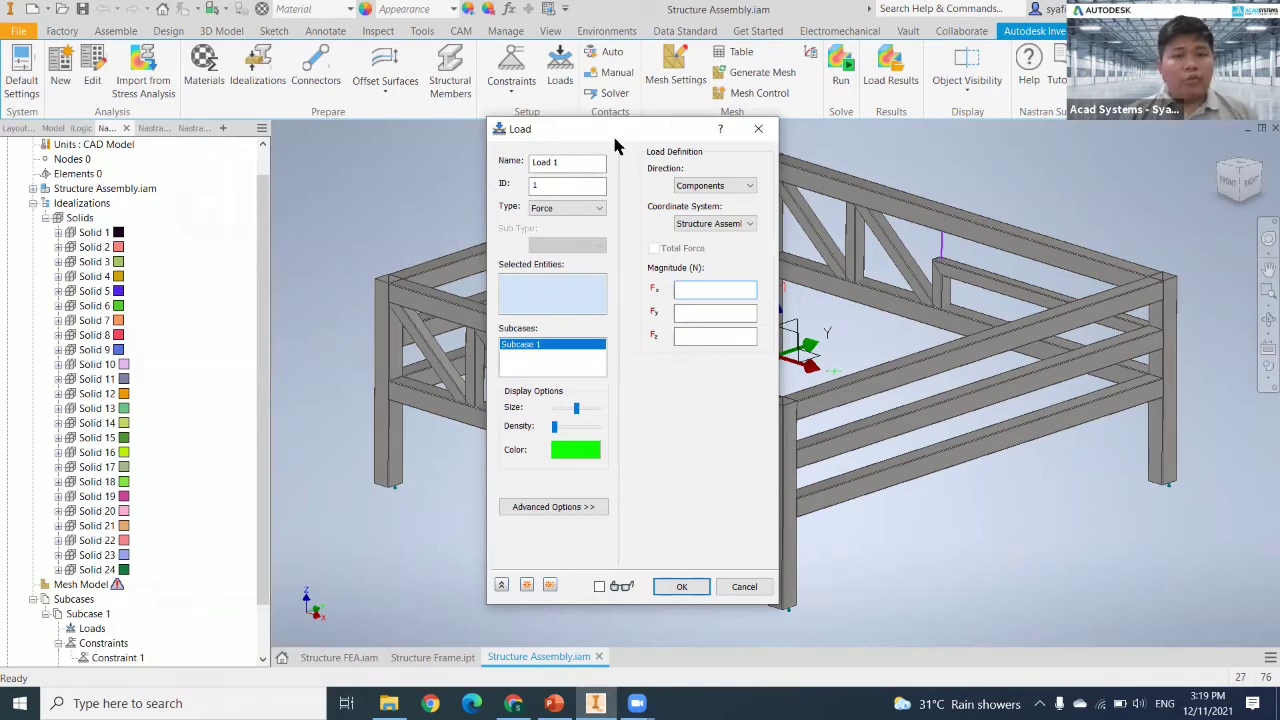
{"action": "left_click_drag", "start_coordinate": [612, 138], "coordinate": [424, 135]}
{"action": "left_click", "coordinate": [393, 205]}
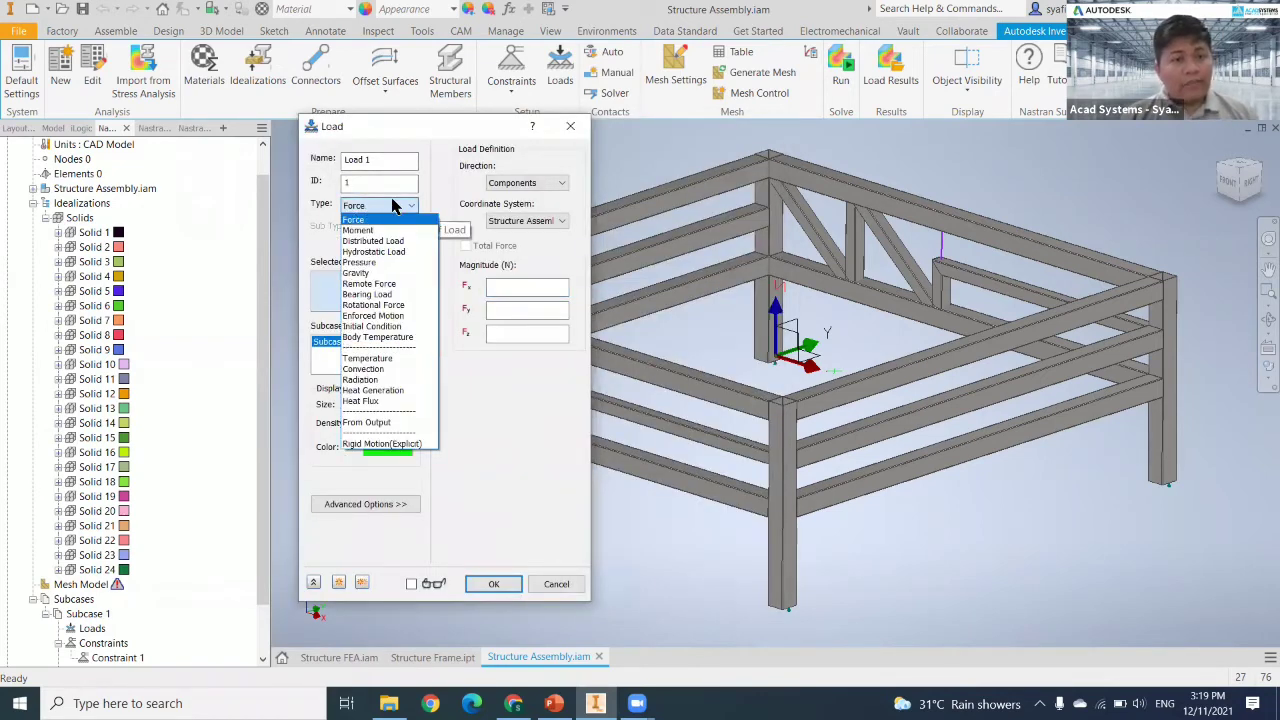
{"action": "left_click", "coordinate": [370, 276]}
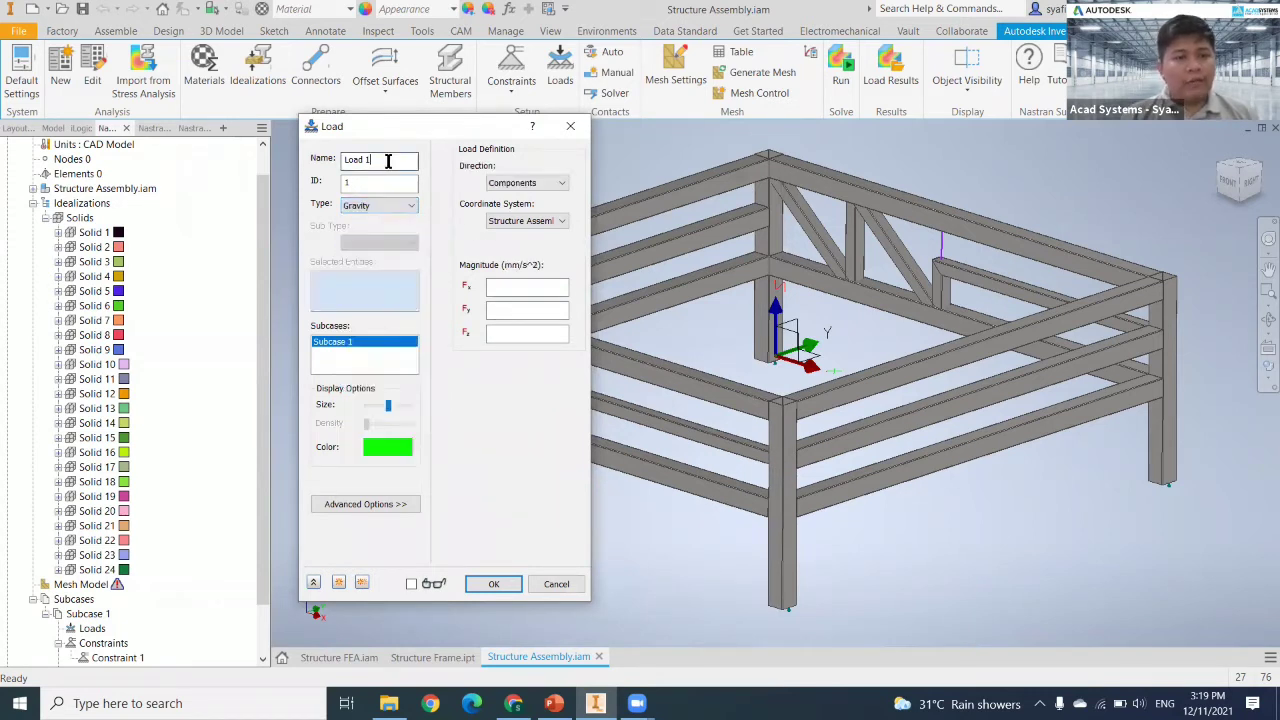
{"action": "type", "text": "Gravity"}
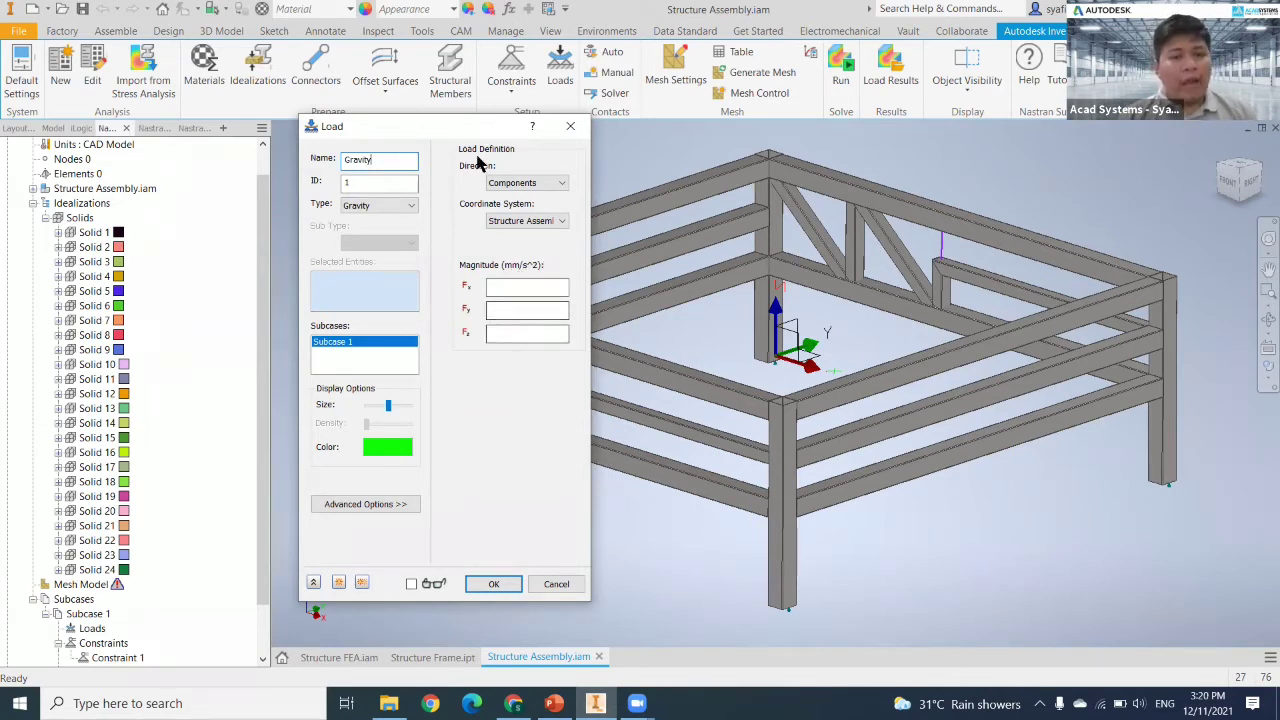
Step: Set the gravity load's Fz magnitude to 9810 mm/s² and apply it to the frame
{"action": "left_click_drag", "start_coordinate": [484, 132], "coordinate": [550, 142]}
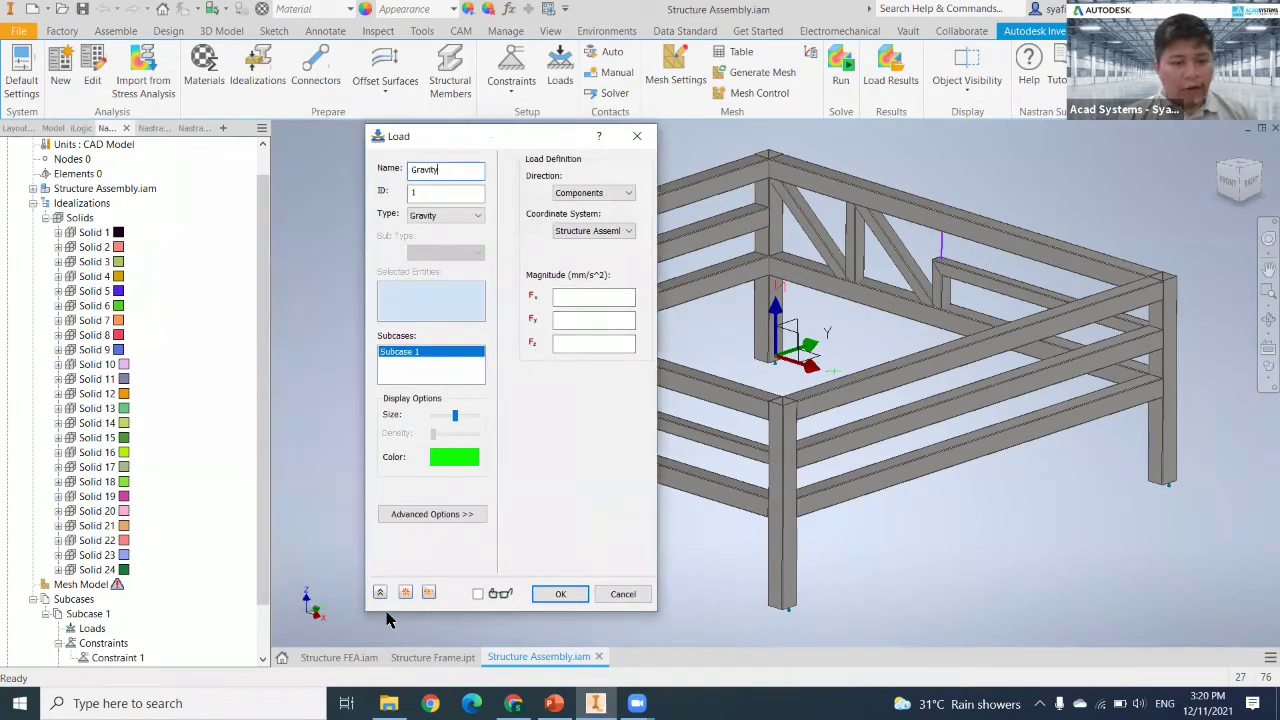
{"action": "left_click", "coordinate": [573, 342]}
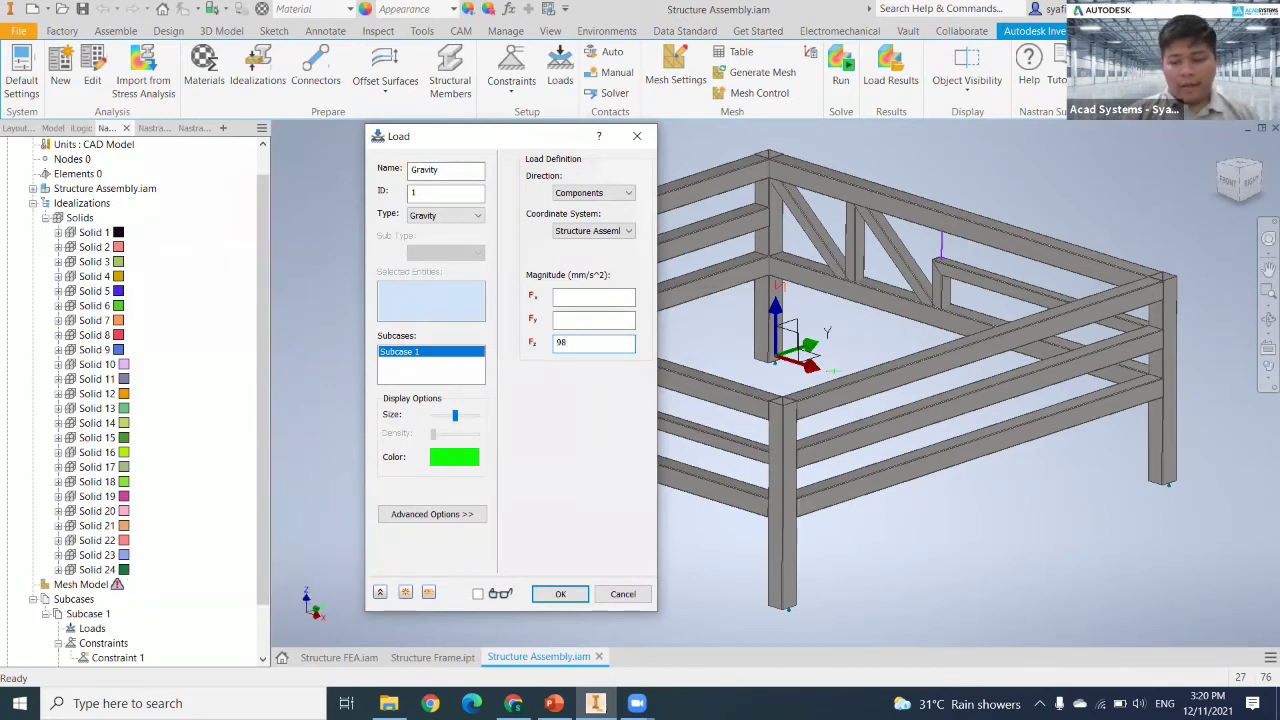
{"action": "left_click", "coordinate": [561, 594]}
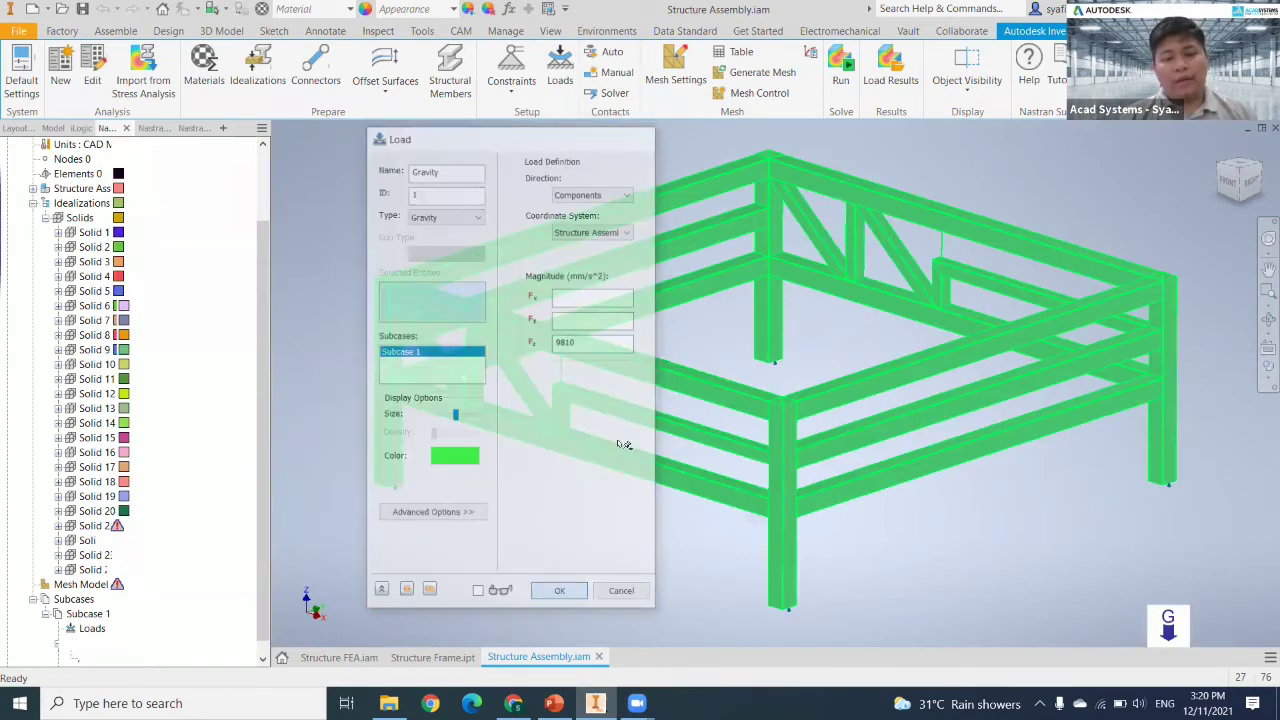
Step: Examine the whole frame and its upper rails and braced sides for where further loads act
{"action": "scroll", "coordinate": [634, 491], "scroll_direction": "down", "scroll_amount": 3}
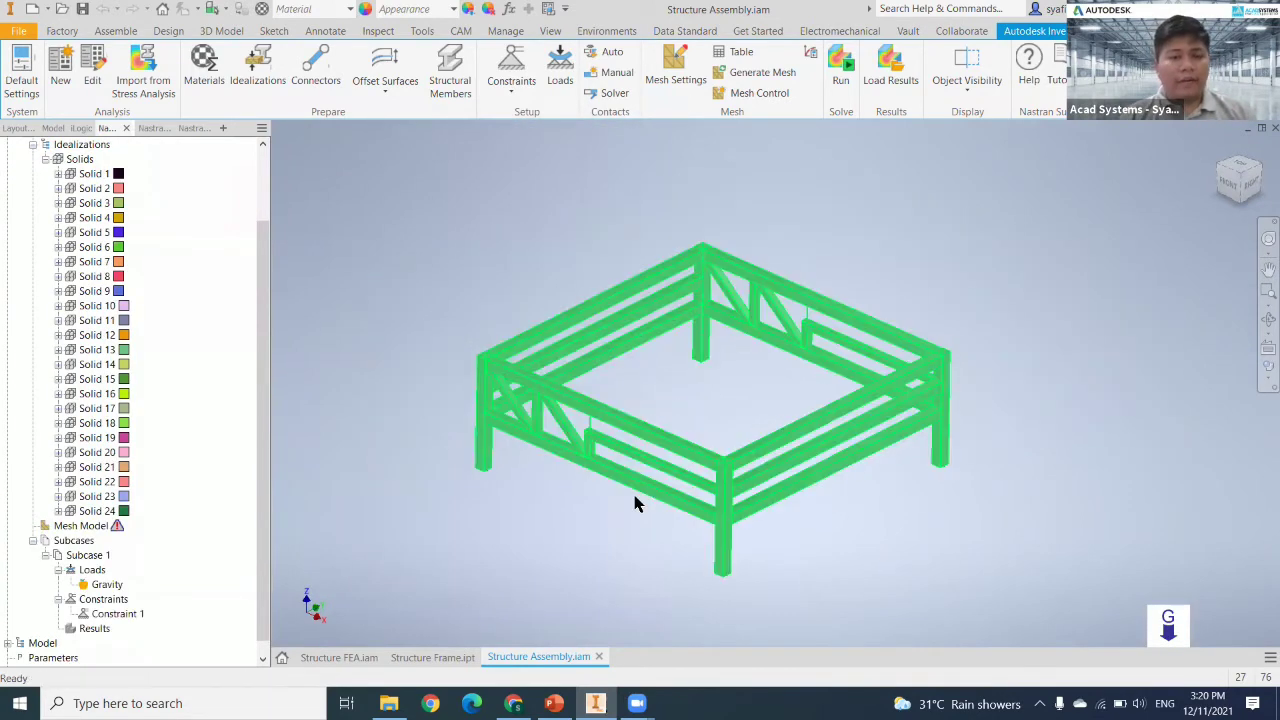
{"action": "scroll", "coordinate": [634, 503], "scroll_direction": "down", "scroll_amount": 2}
{"action": "scroll", "coordinate": [634, 503], "scroll_direction": "up", "scroll_amount": 4}
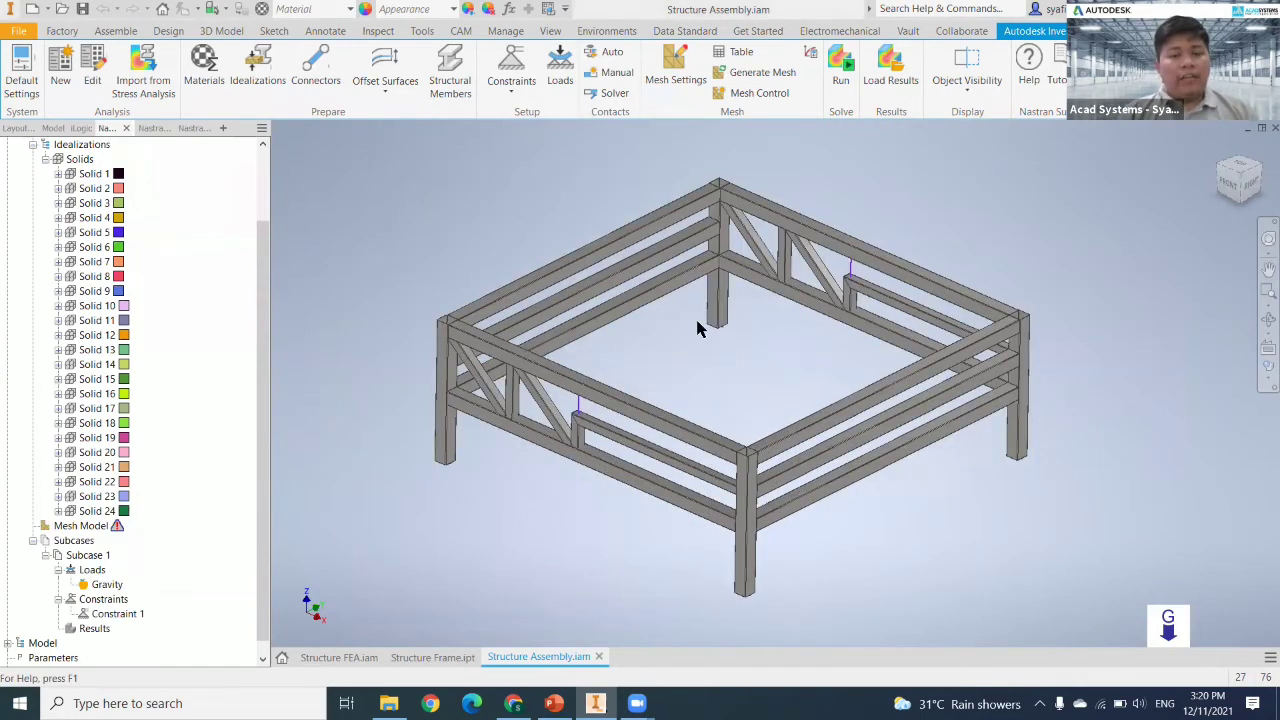
{"action": "scroll", "coordinate": [509, 443], "scroll_direction": "up", "scroll_amount": 4}
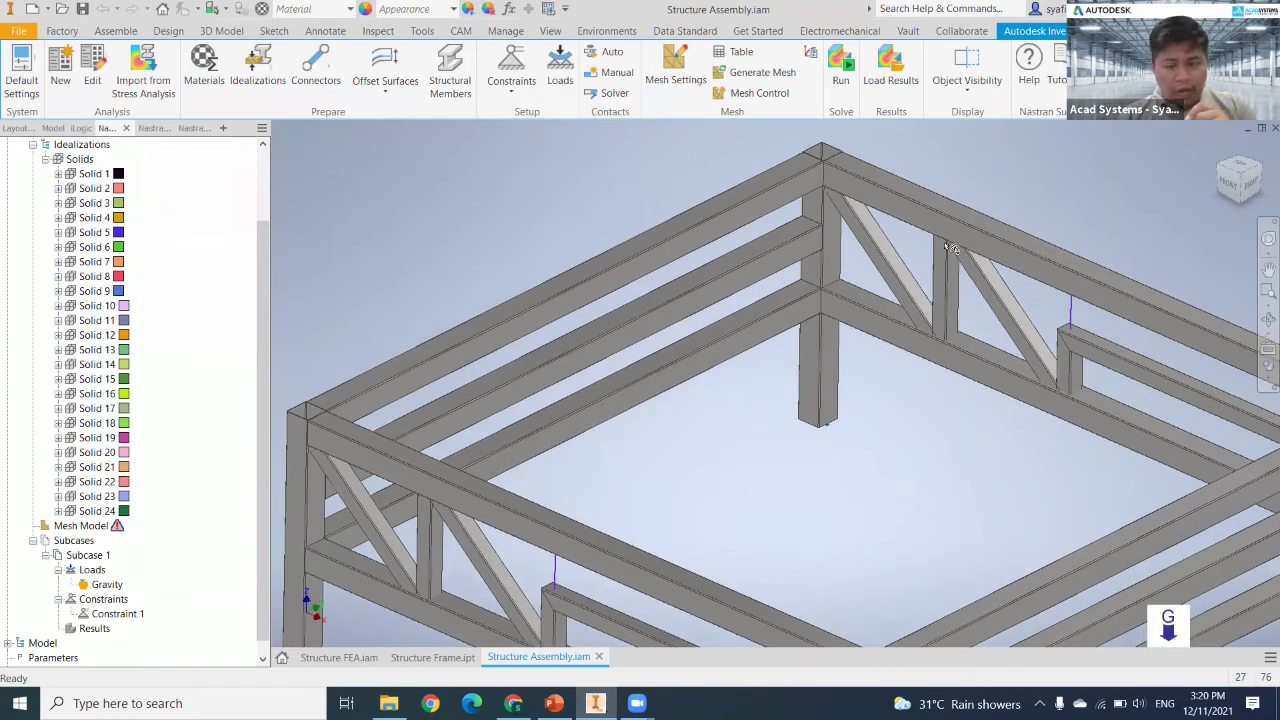
{"action": "middle_click_drag", "start_coordinate": [1022, 470], "coordinate": [970, 457]}
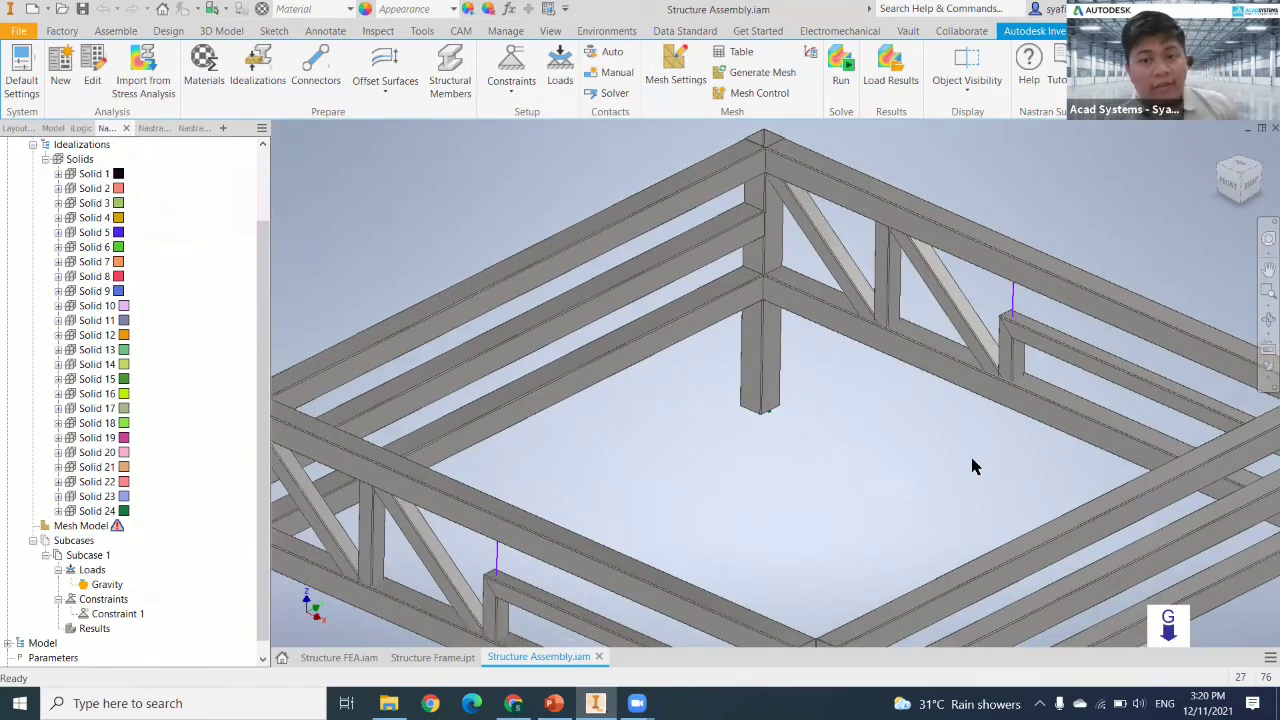
{"action": "scroll", "coordinate": [973, 466], "scroll_direction": "down", "scroll_amount": 5}
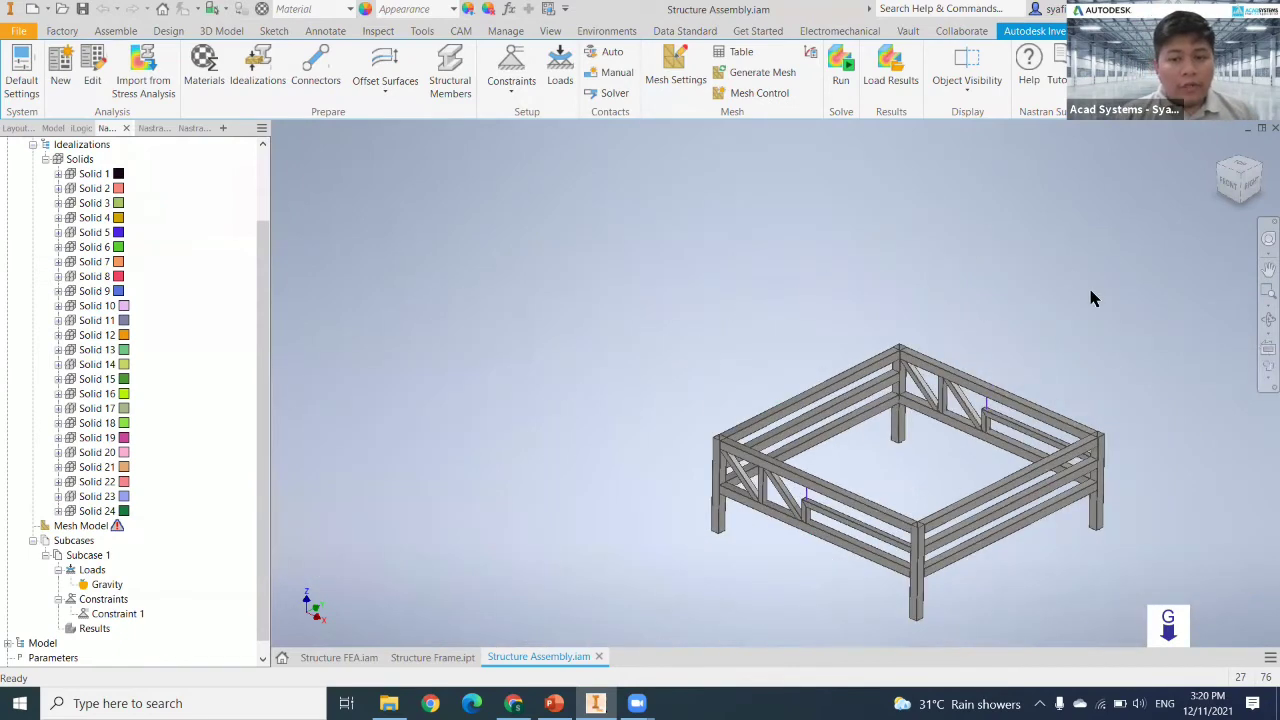
{"action": "middle_click_drag", "start_coordinate": [623, 357], "coordinate": [503, 357]}
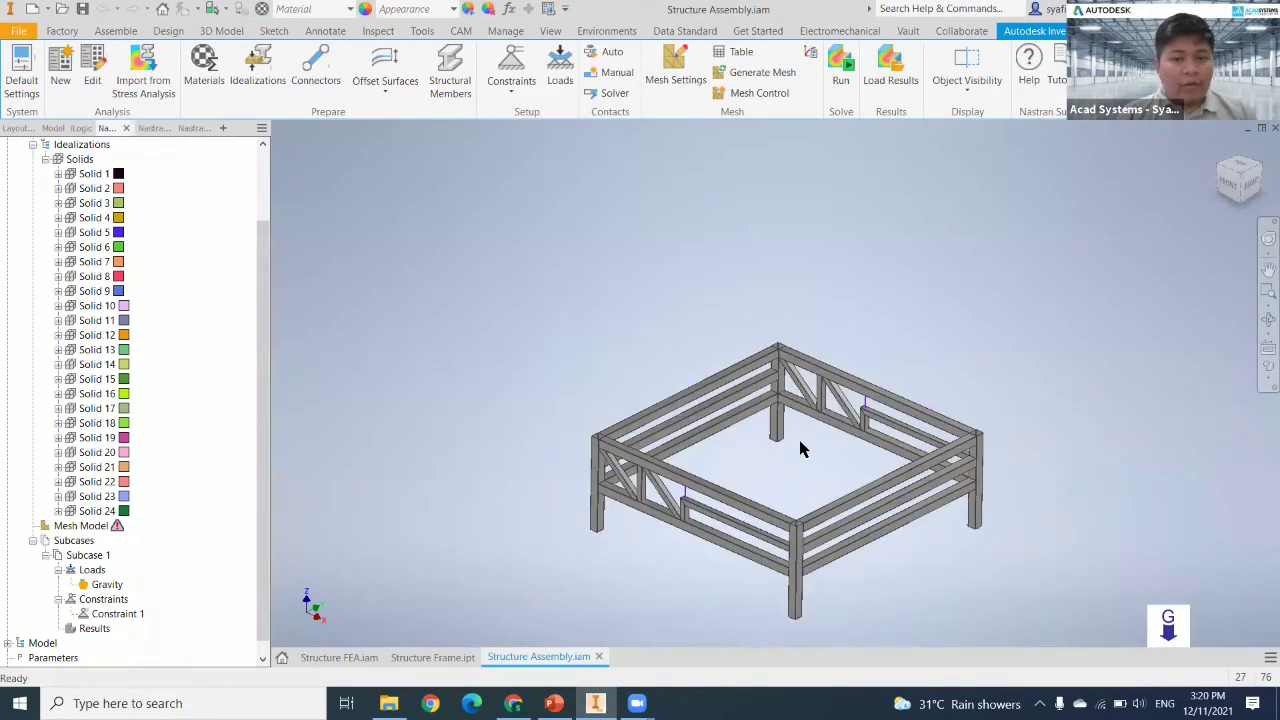
{"action": "scroll", "coordinate": [798, 447], "scroll_direction": "up", "scroll_amount": 5}
{"action": "scroll", "coordinate": [798, 447], "scroll_direction": "down", "scroll_amount": 5}
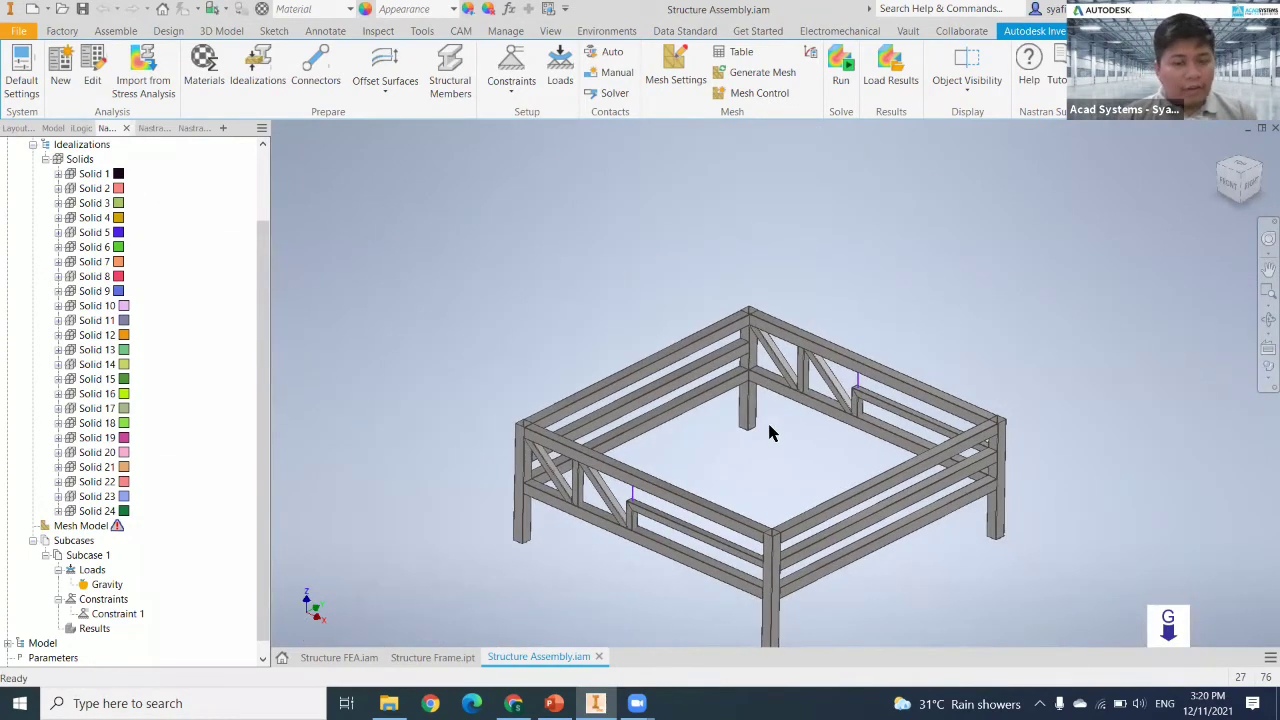
Step: Start a new load in Subcase 1 and set its type to Force
{"action": "left_click", "coordinate": [560, 75]}
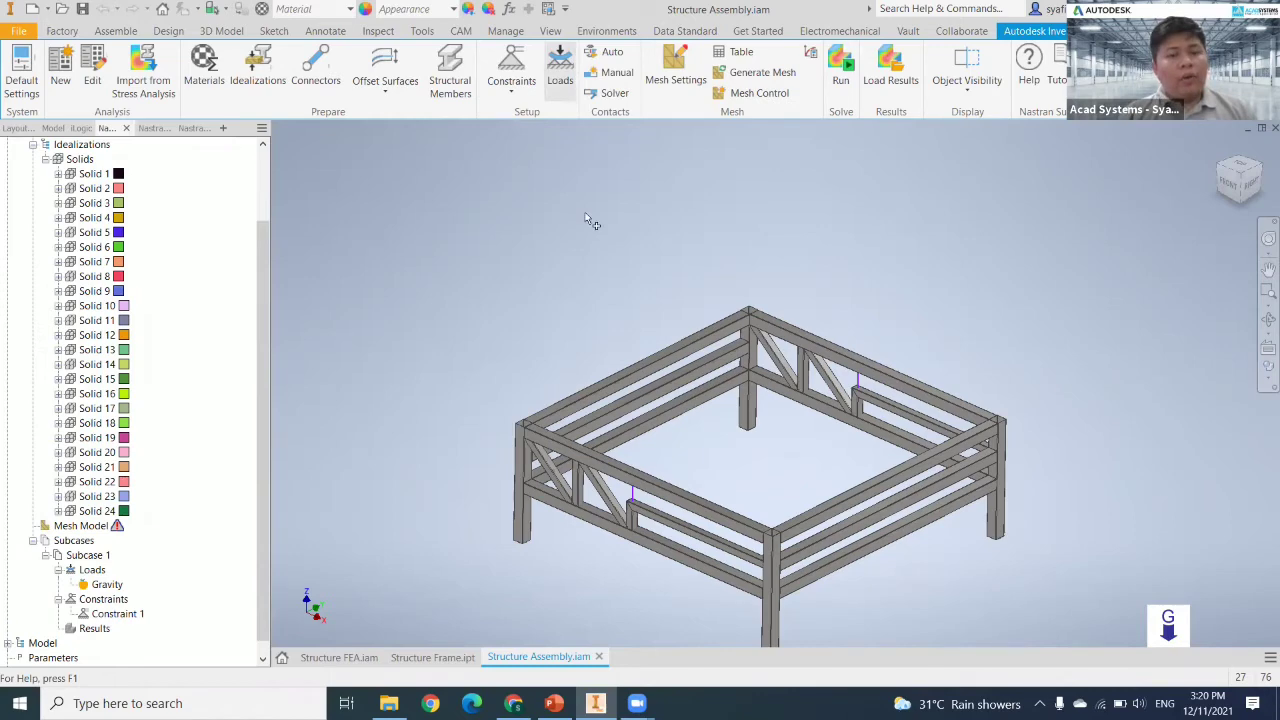
{"action": "left_click", "coordinate": [447, 217]}
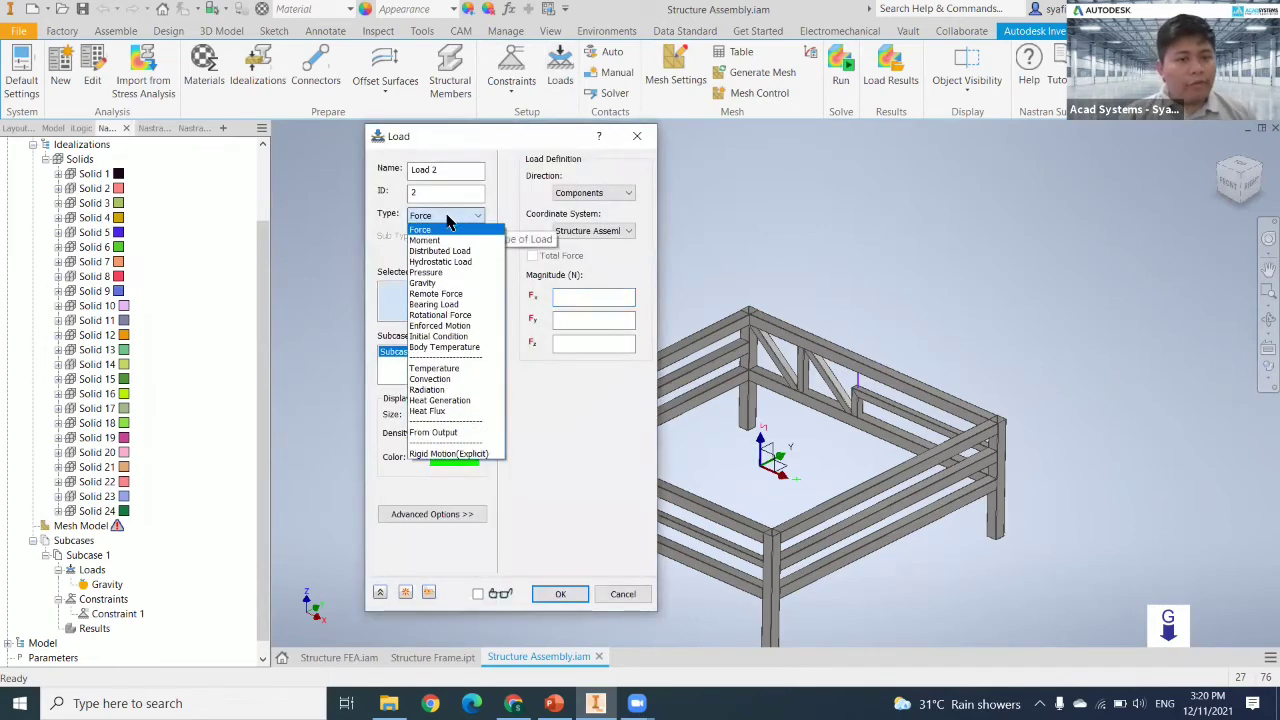
{"action": "left_click", "coordinate": [481, 257]}
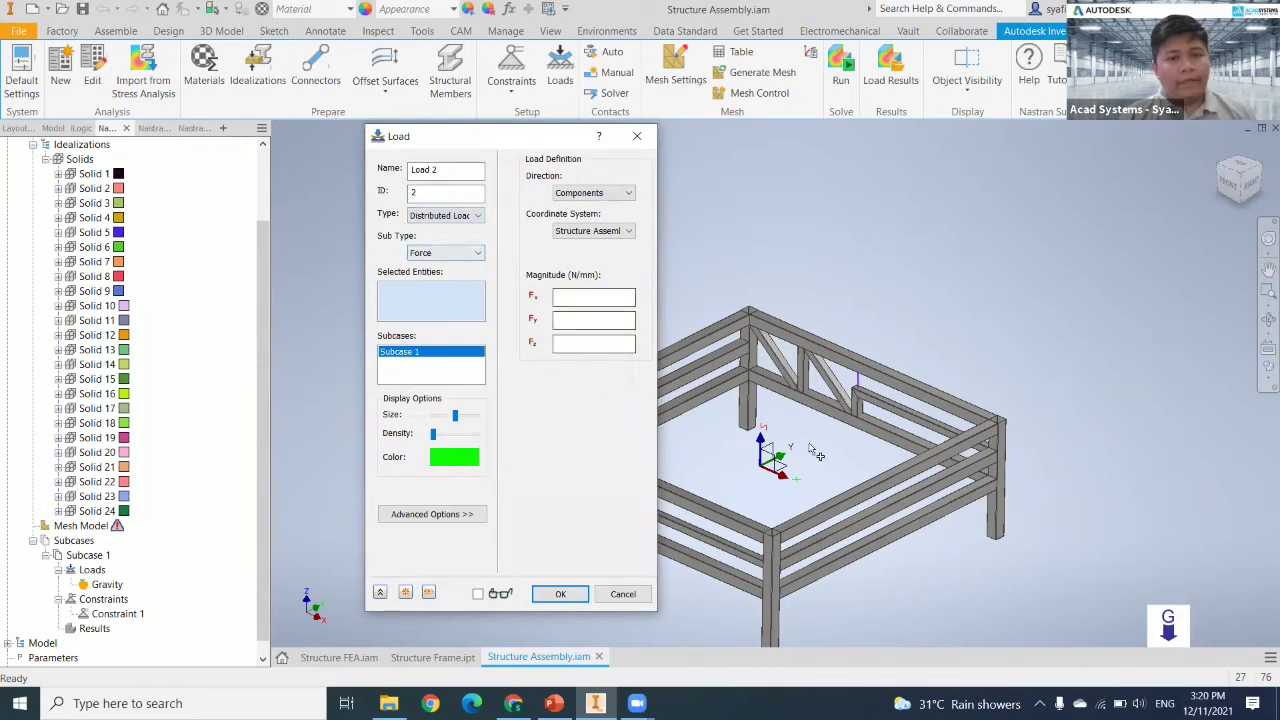
{"action": "middle_click_drag", "start_coordinate": [812, 448], "coordinate": [1012, 432]}
{"action": "scroll", "coordinate": [866, 324], "scroll_direction": "down", "scroll_amount": 4}
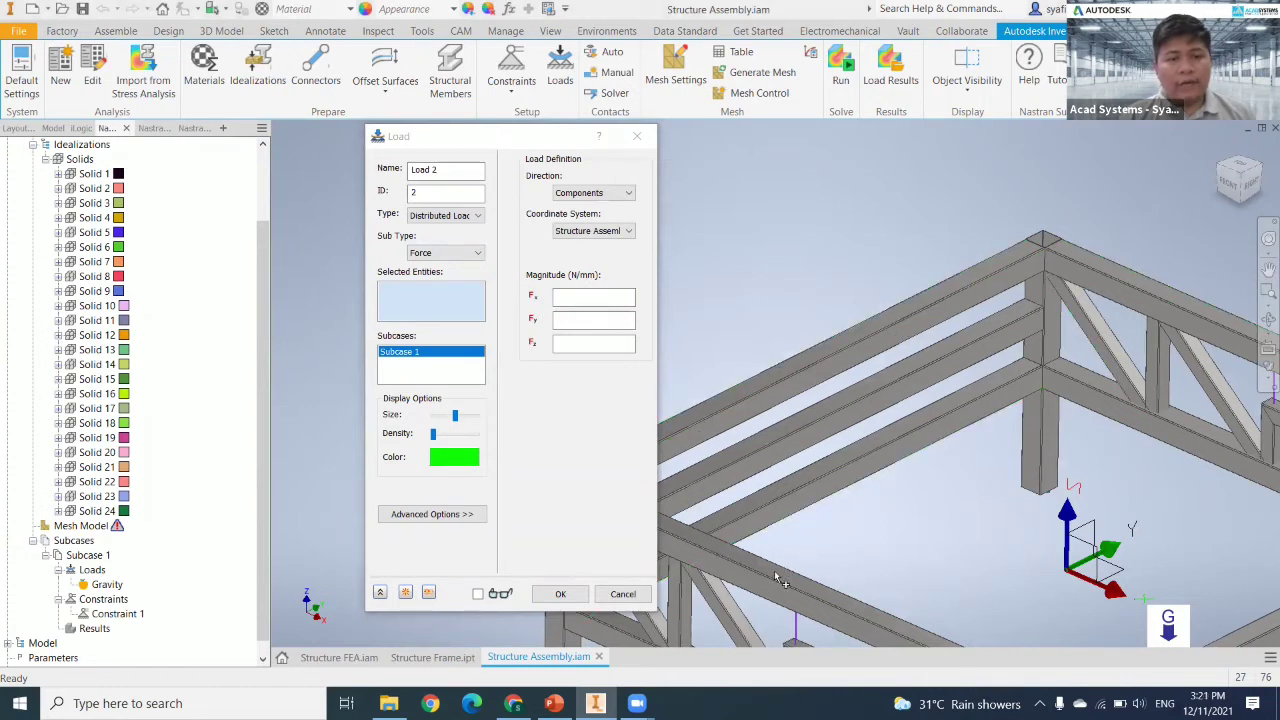
{"action": "left_click", "coordinate": [477, 216]}
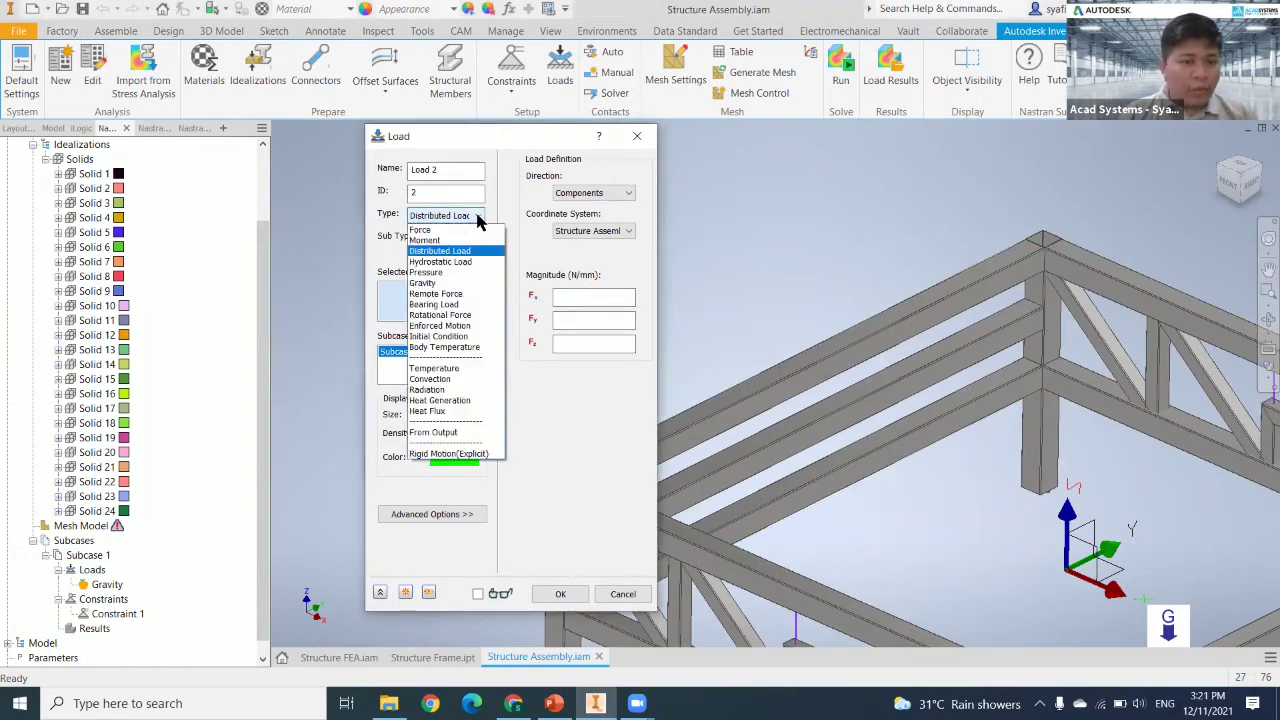
{"action": "left_click", "coordinate": [447, 229]}
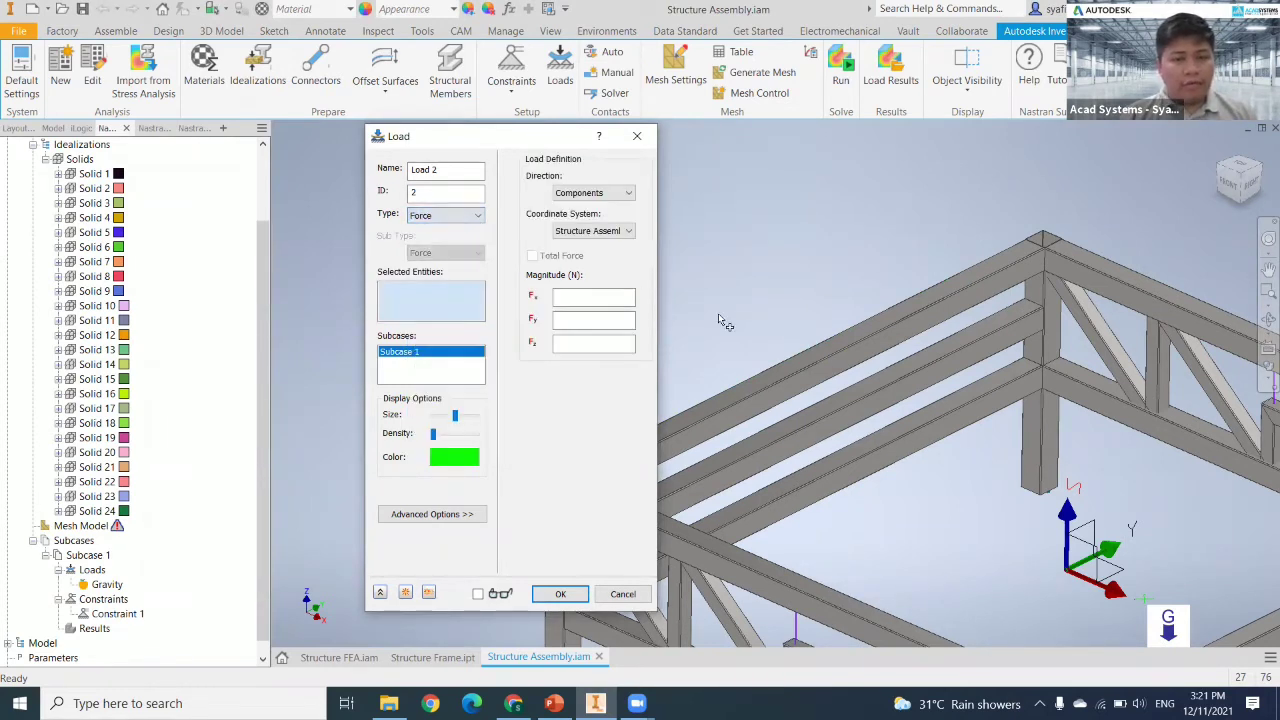
Step: Select the top faces of the frame's four upper rails as the entities for the force load
{"action": "left_click", "coordinate": [795, 375]}
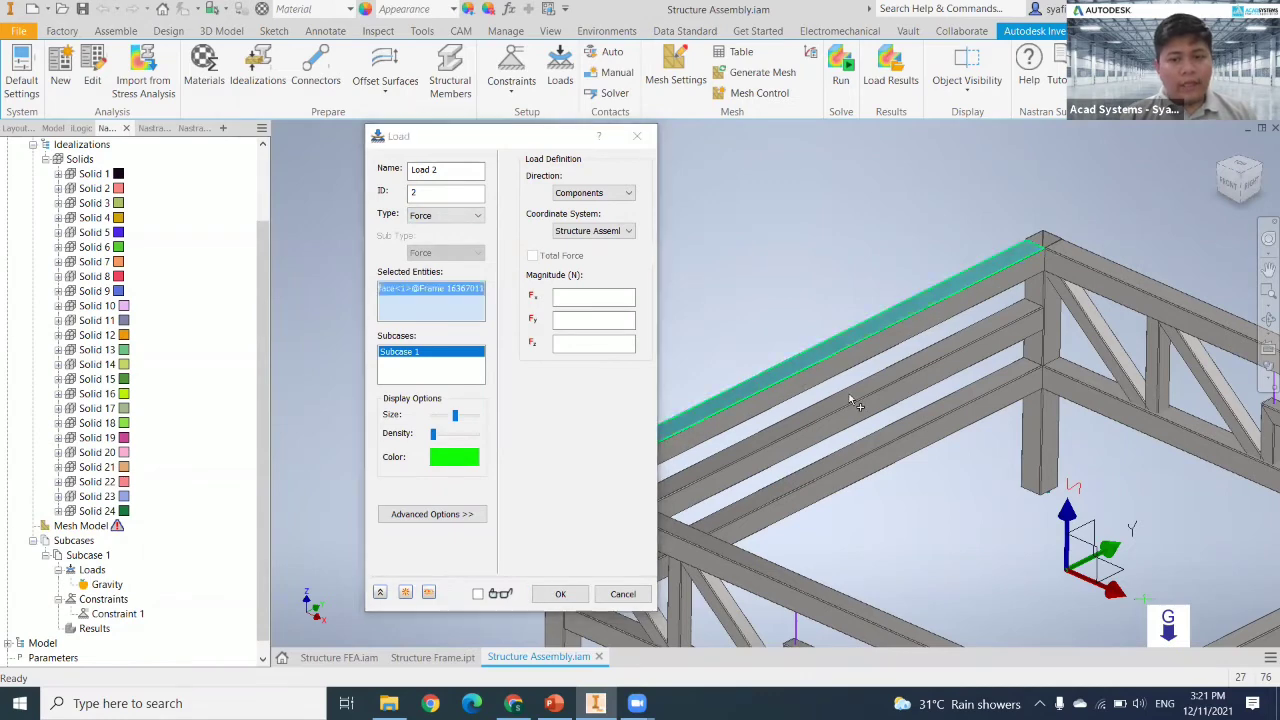
{"action": "middle_click_drag", "start_coordinate": [955, 388], "coordinate": [1035, 268]}
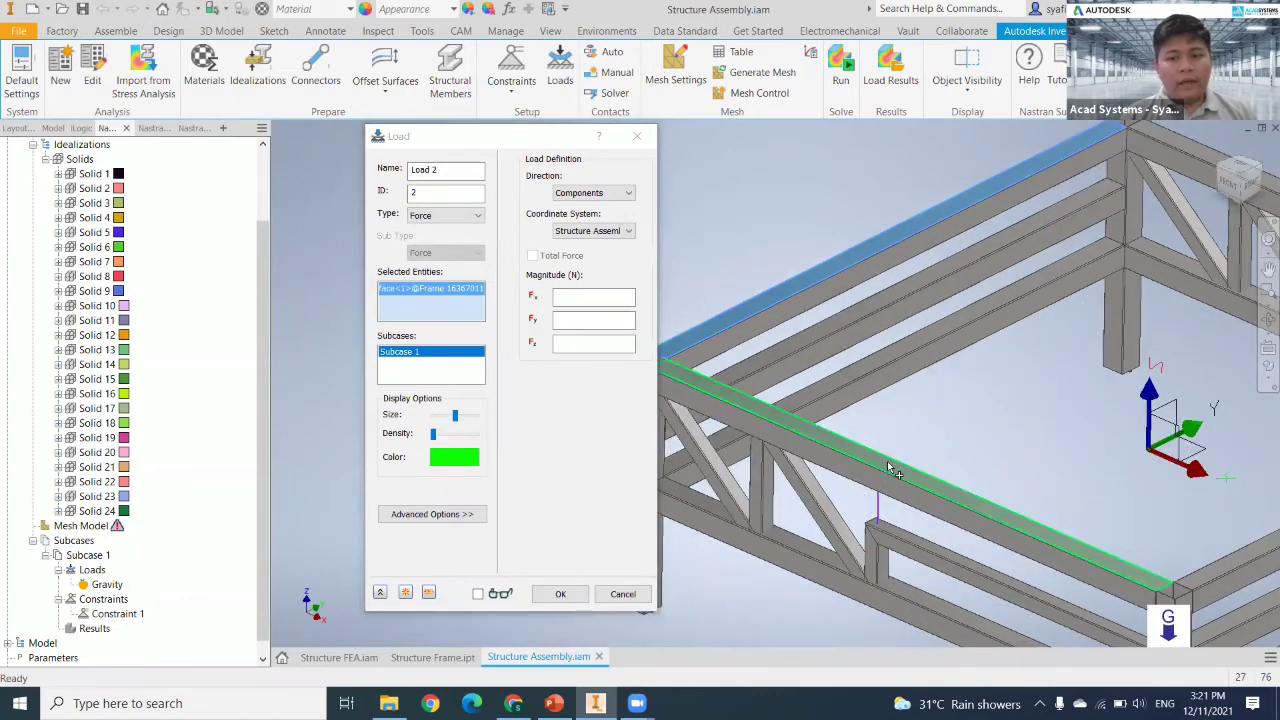
{"action": "left_click", "coordinate": [892, 464]}
{"action": "middle_click_drag", "start_coordinate": [1021, 463], "coordinate": [812, 317]}
{"action": "scroll", "coordinate": [1066, 397], "scroll_direction": "down", "scroll_amount": 3}
{"action": "left_click", "coordinate": [1066, 397]}
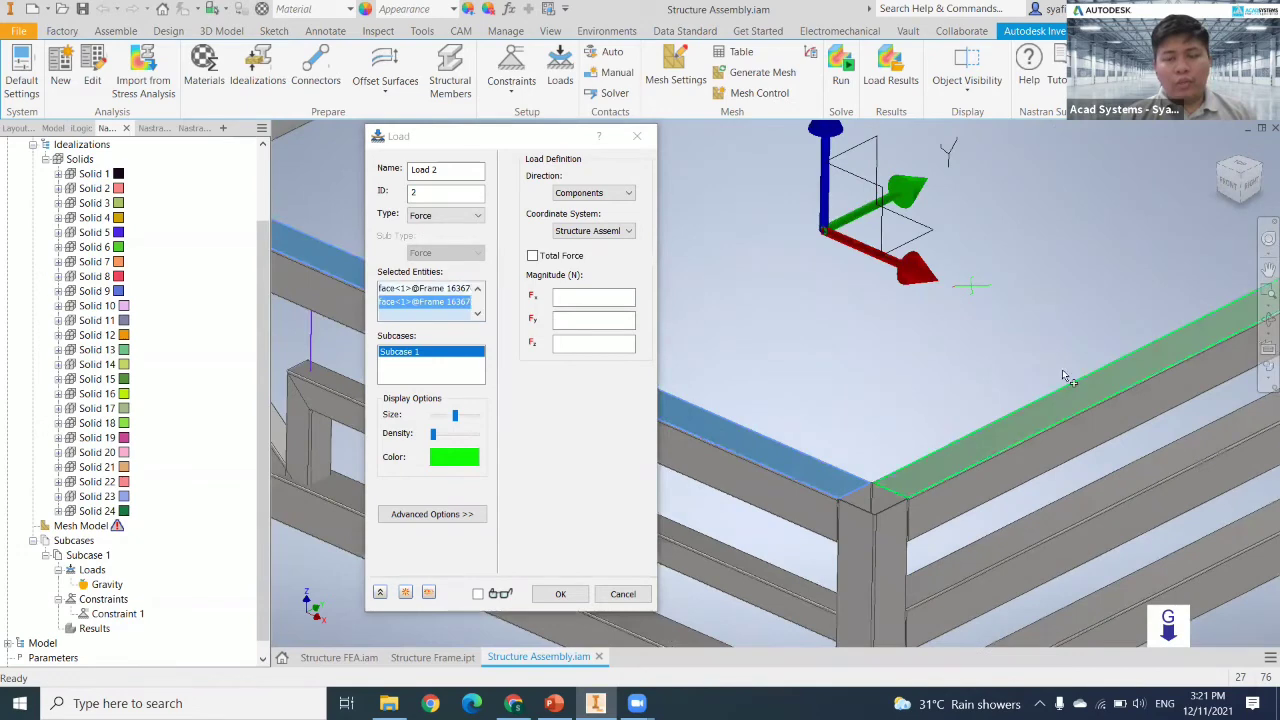
{"action": "scroll", "coordinate": [1064, 332], "scroll_direction": "up", "scroll_amount": 4}
{"action": "scroll", "coordinate": [1040, 278], "scroll_direction": "up", "scroll_amount": 5}
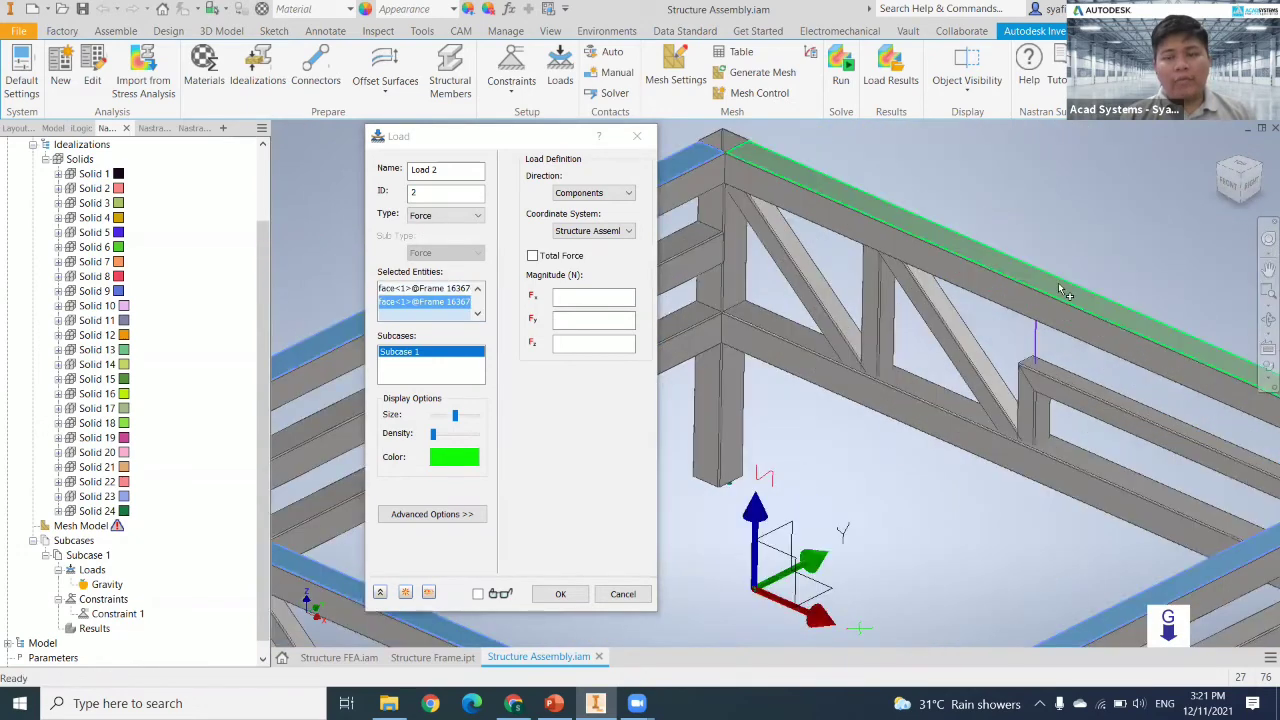
{"action": "scroll", "coordinate": [932, 490], "scroll_direction": "down", "scroll_amount": 3}
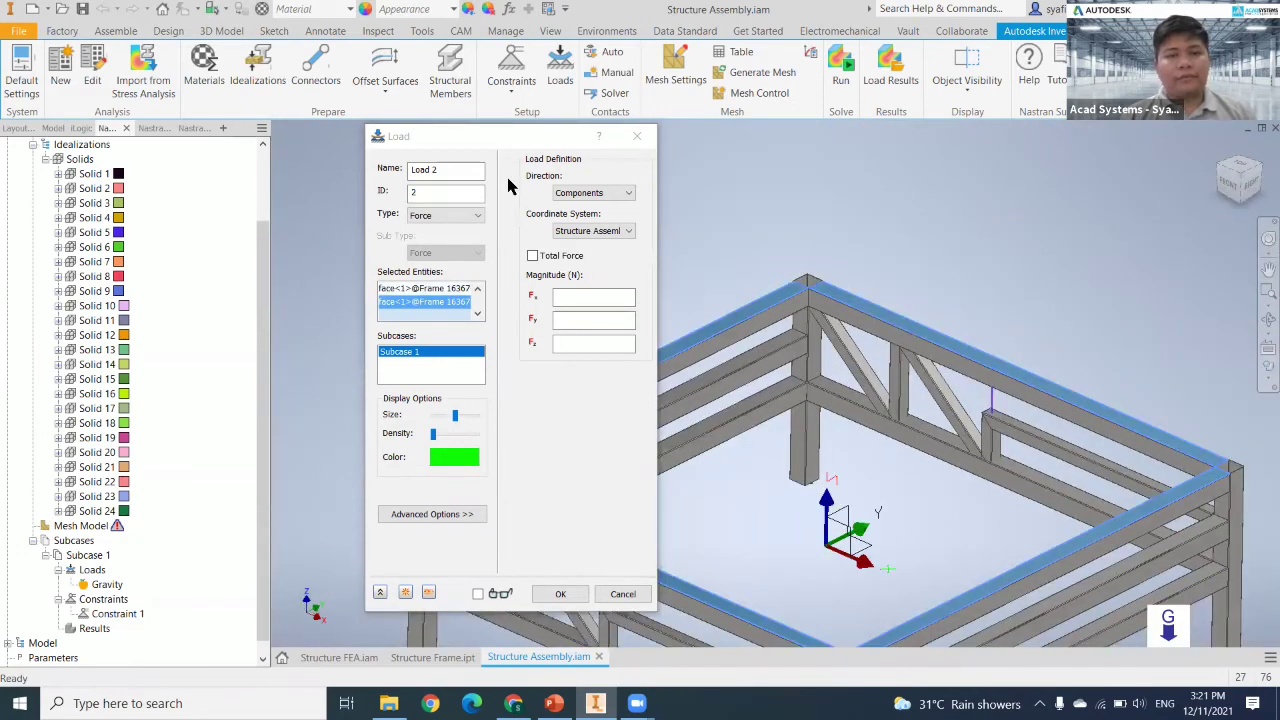
Step: Enable Total Force, set Fz to 15000 N and apply the load to the upper rails
{"action": "left_click_drag", "start_coordinate": [506, 136], "coordinate": [474, 131]}
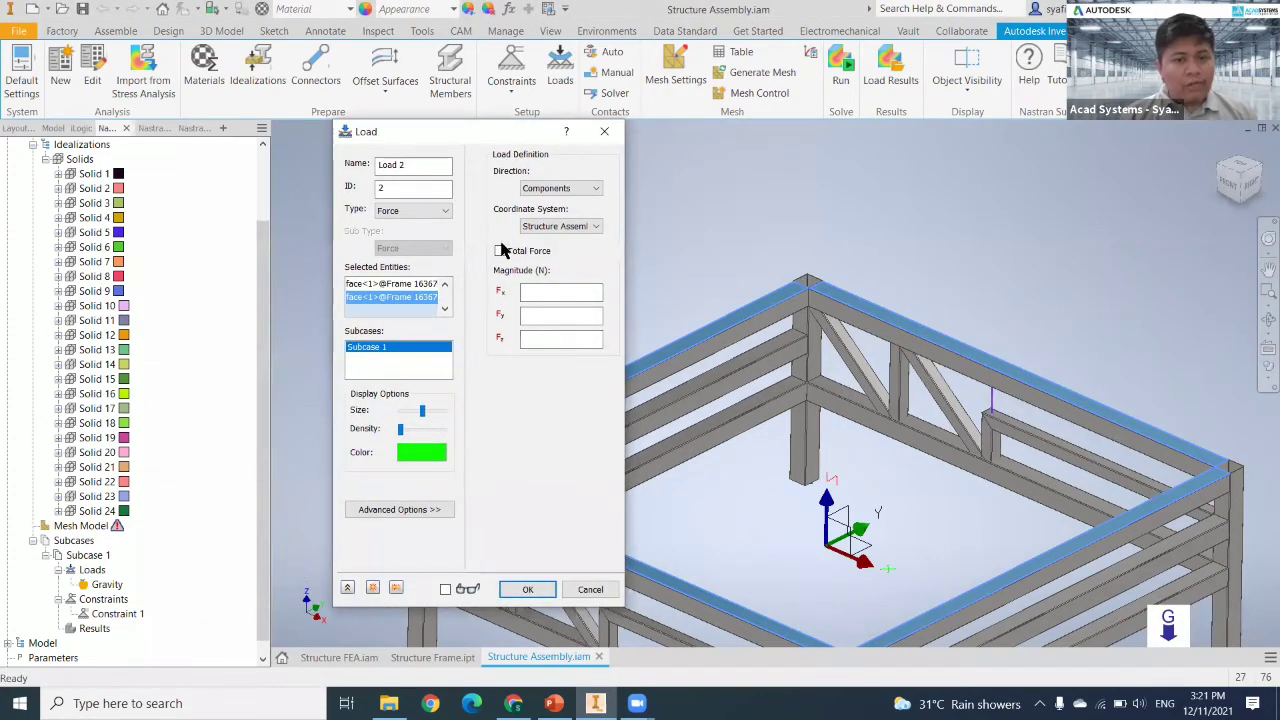
{"action": "left_click", "coordinate": [546, 341]}
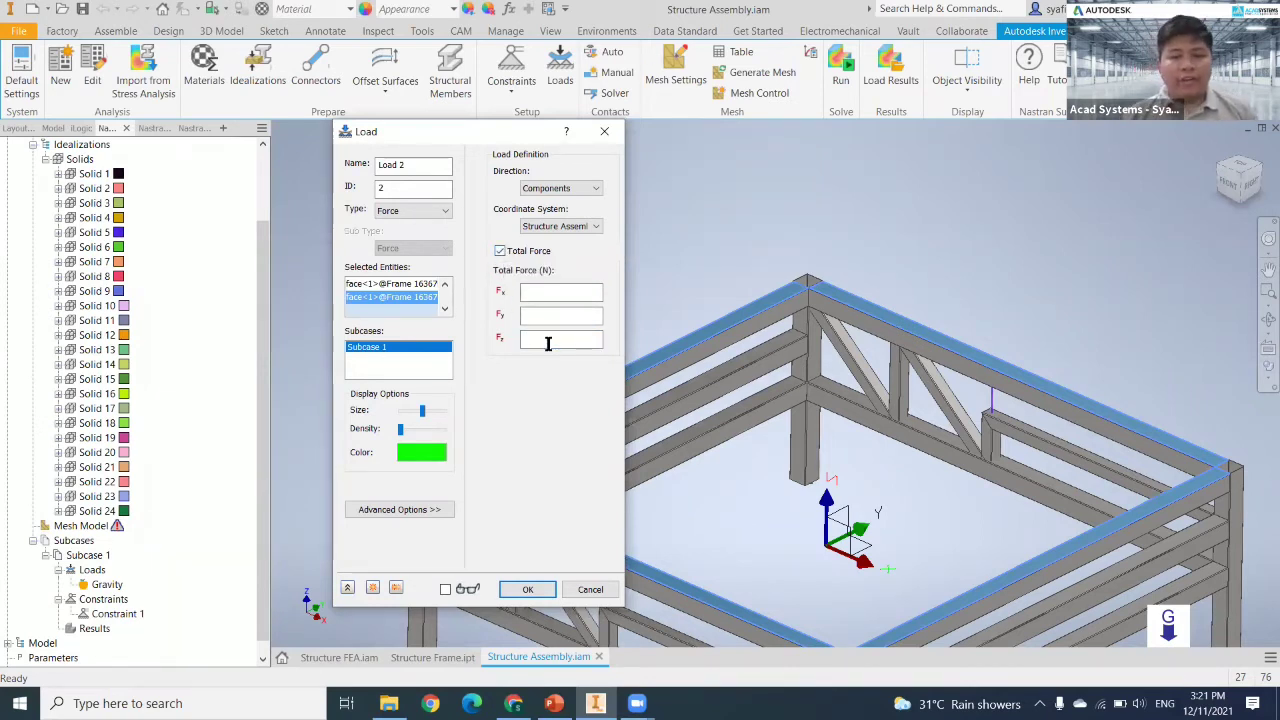
{"action": "type", "text": "15000"}
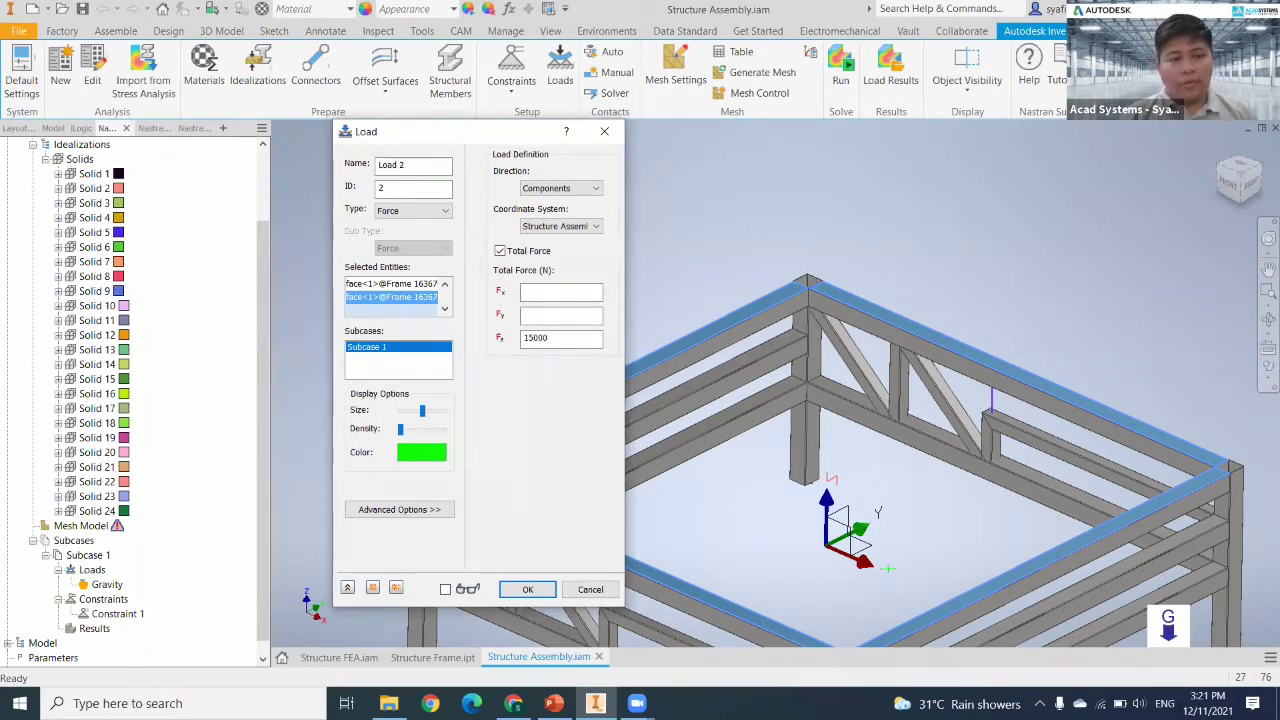
{"action": "left_click", "coordinate": [530, 593]}
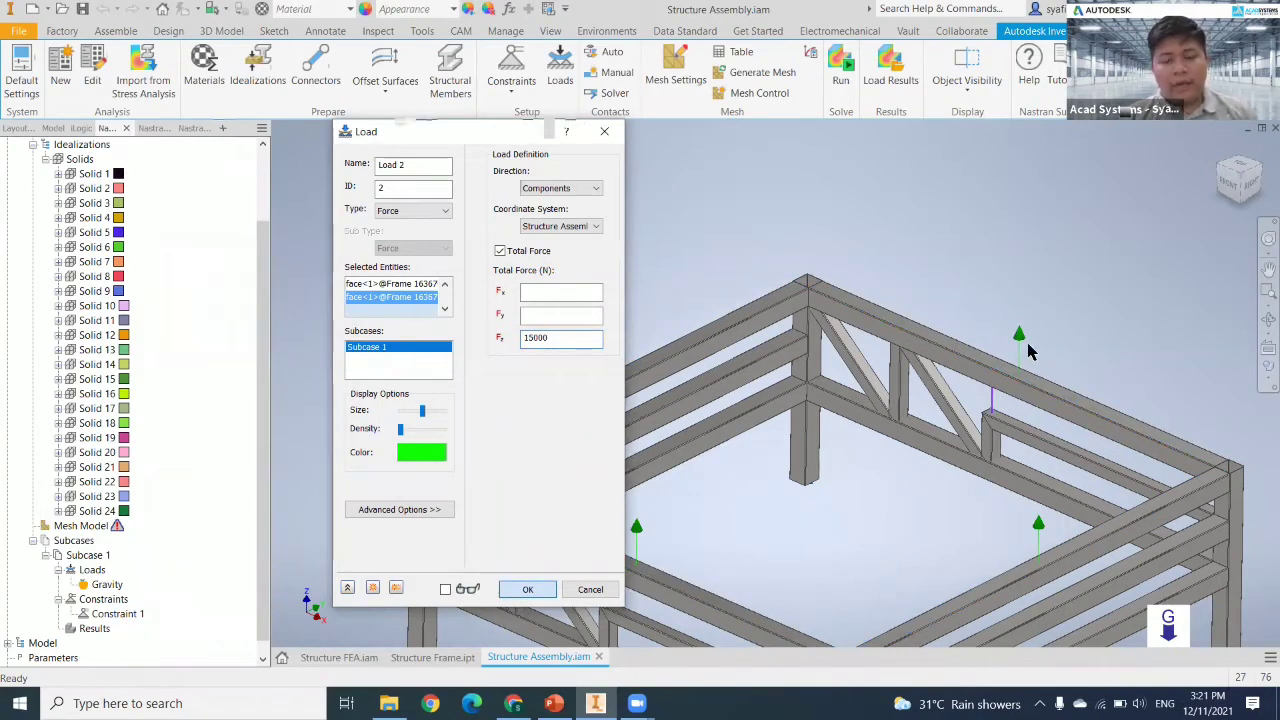
{"action": "key", "text": "Return"}
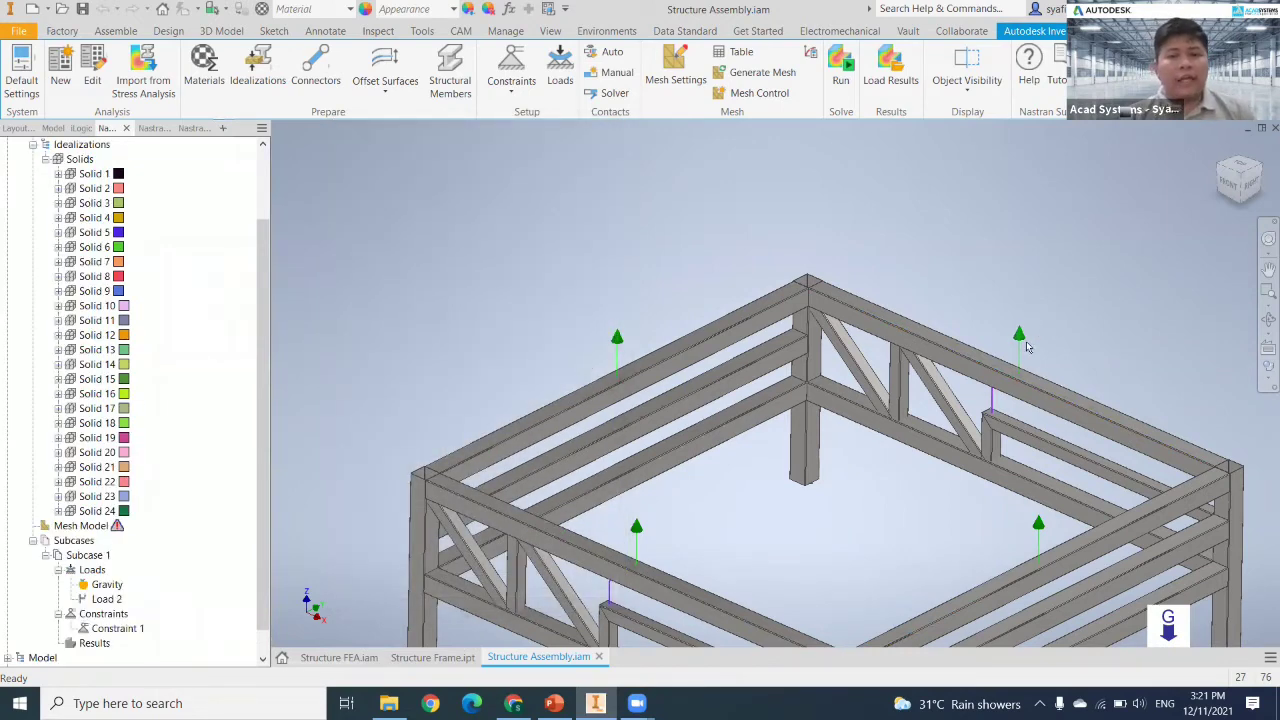
Step: Edit the rail force load so that it acts downward, with Fz set to -15000 N
{"action": "middle_click_drag", "start_coordinate": [740, 505], "coordinate": [755, 478]}
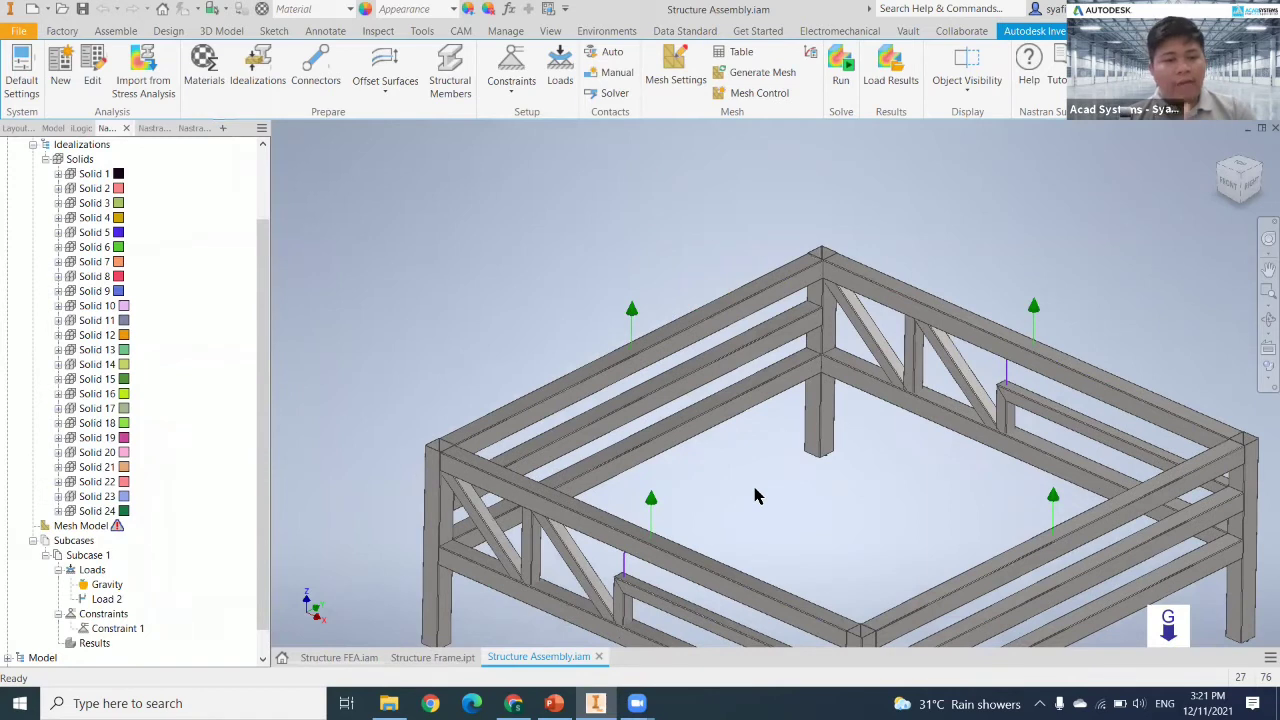
{"action": "mouse_move", "coordinate": [118, 526]}
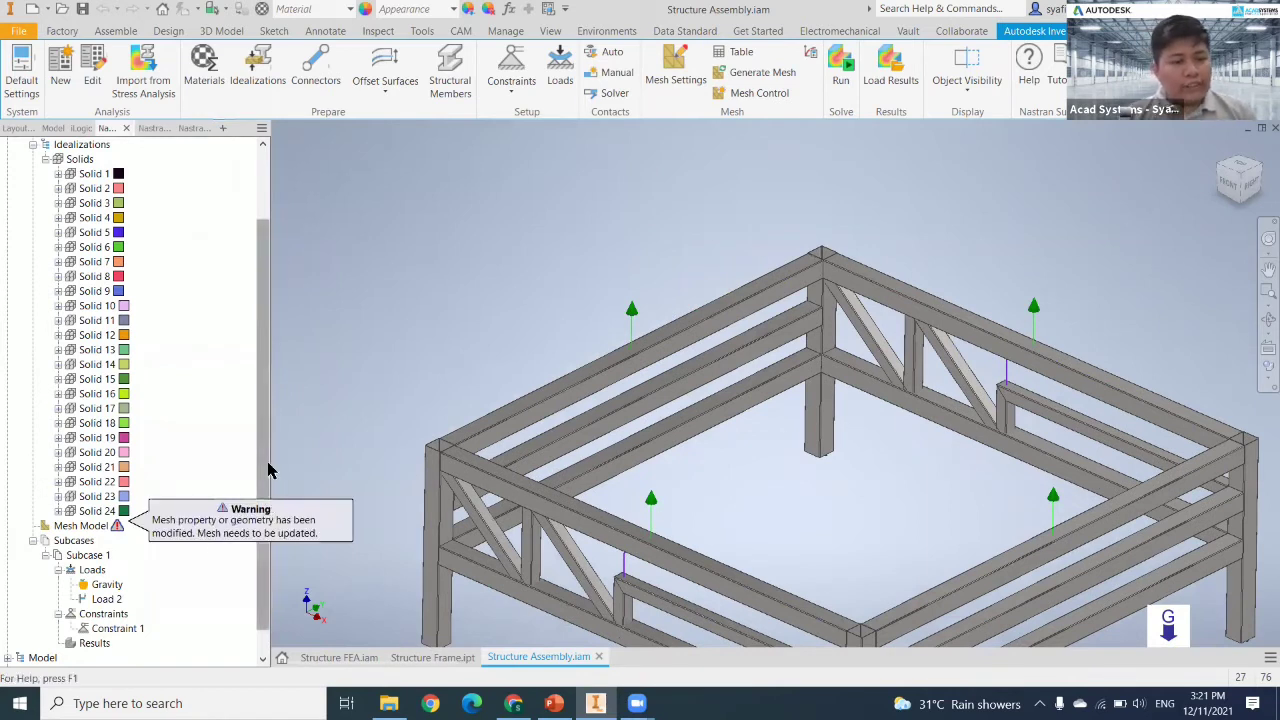
{"action": "scroll", "coordinate": [265, 470], "scroll_direction": "down", "scroll_amount": 2}
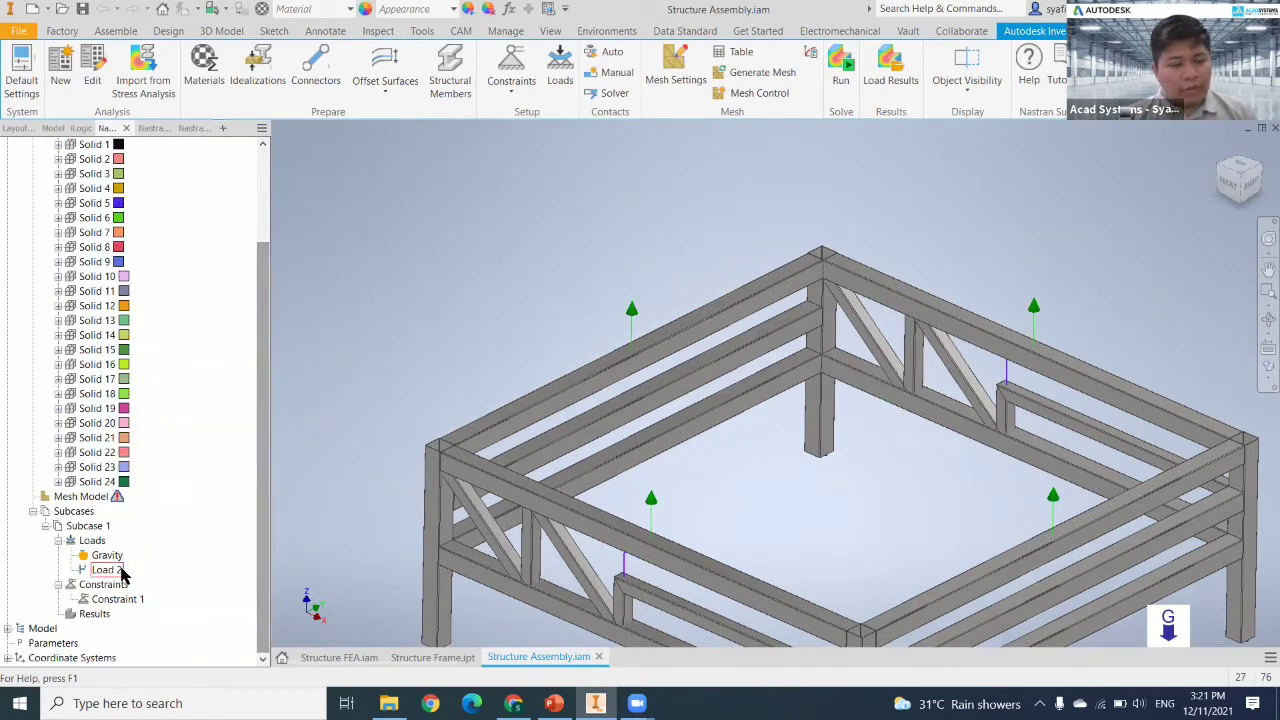
{"action": "left_click", "coordinate": [118, 571]}
{"action": "right_click", "coordinate": [120, 574]}
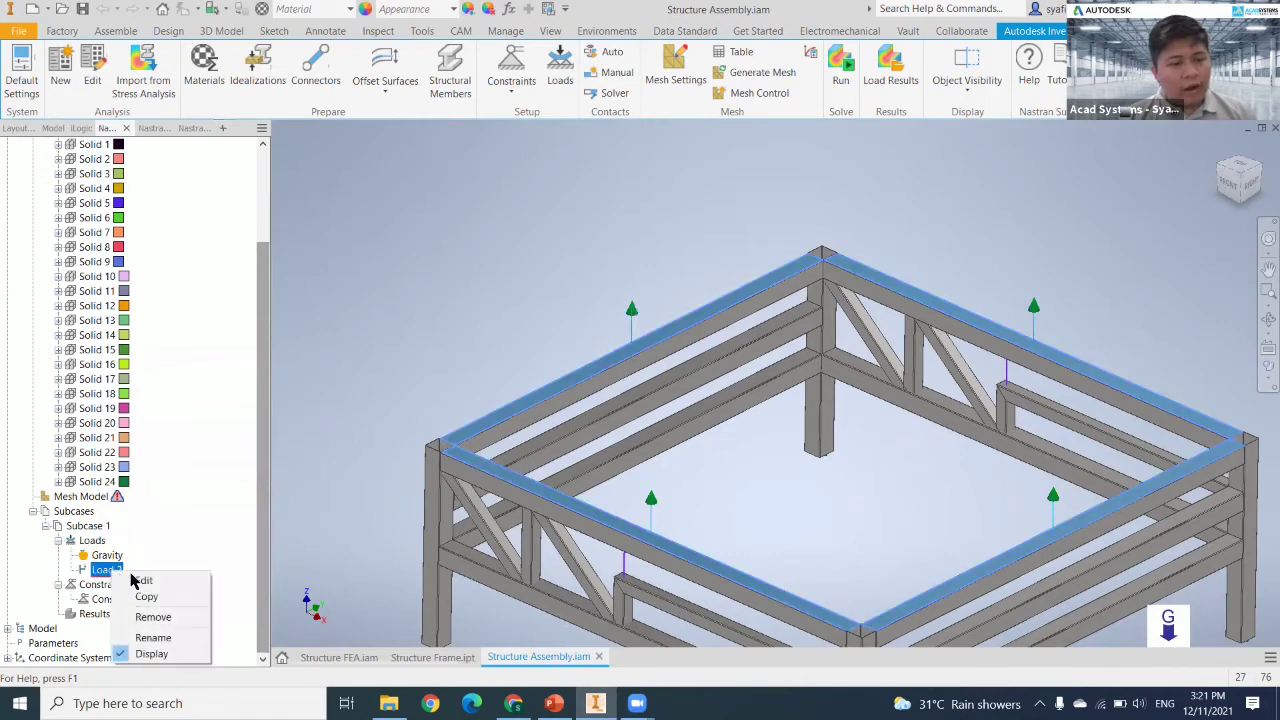
{"action": "left_click", "coordinate": [146, 581]}
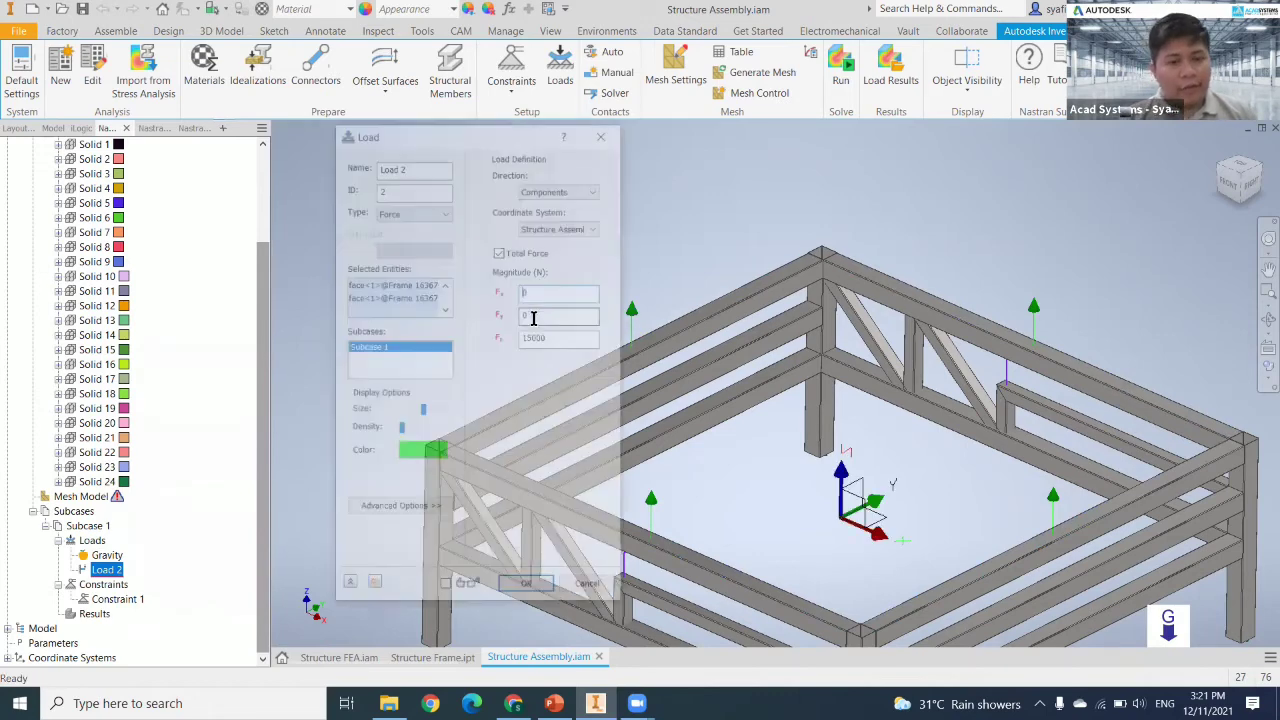
{"action": "type", "text": "-"}
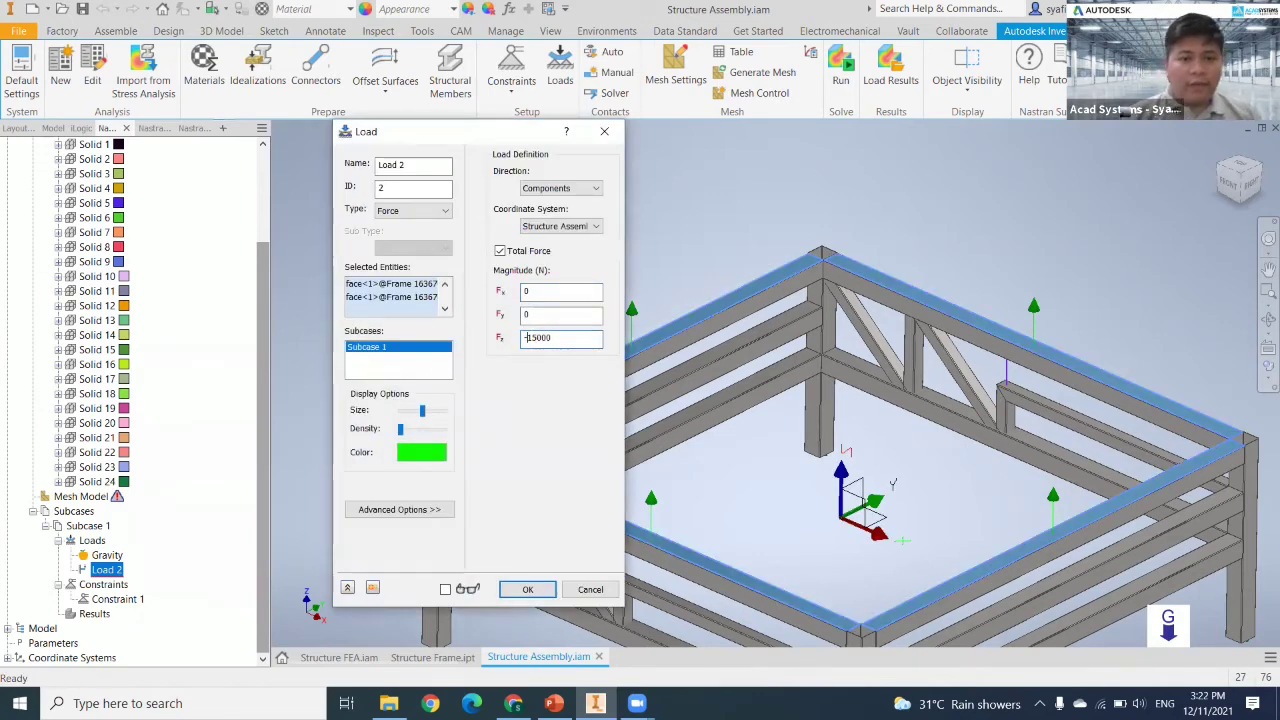
{"action": "left_click", "coordinate": [537, 595]}
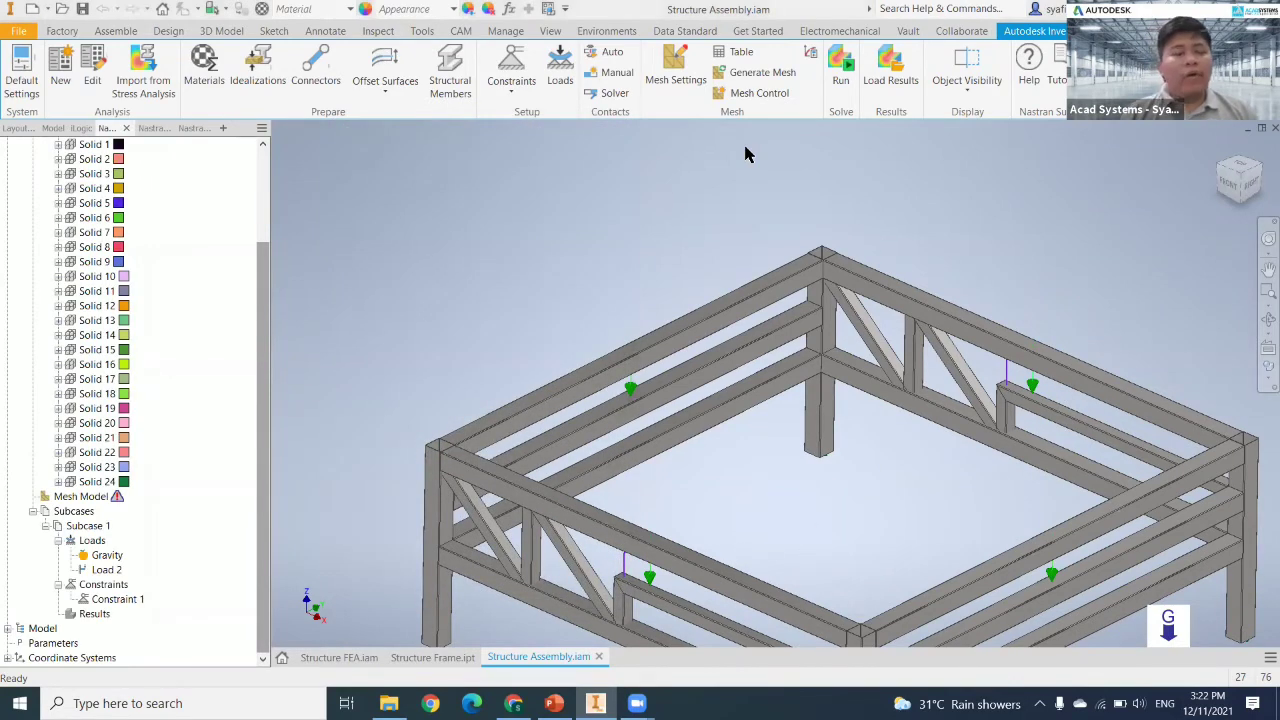
Step: Run automatic contact detection between the members of the whole frame
{"action": "scroll", "coordinate": [766, 443], "scroll_direction": "down", "scroll_amount": 3}
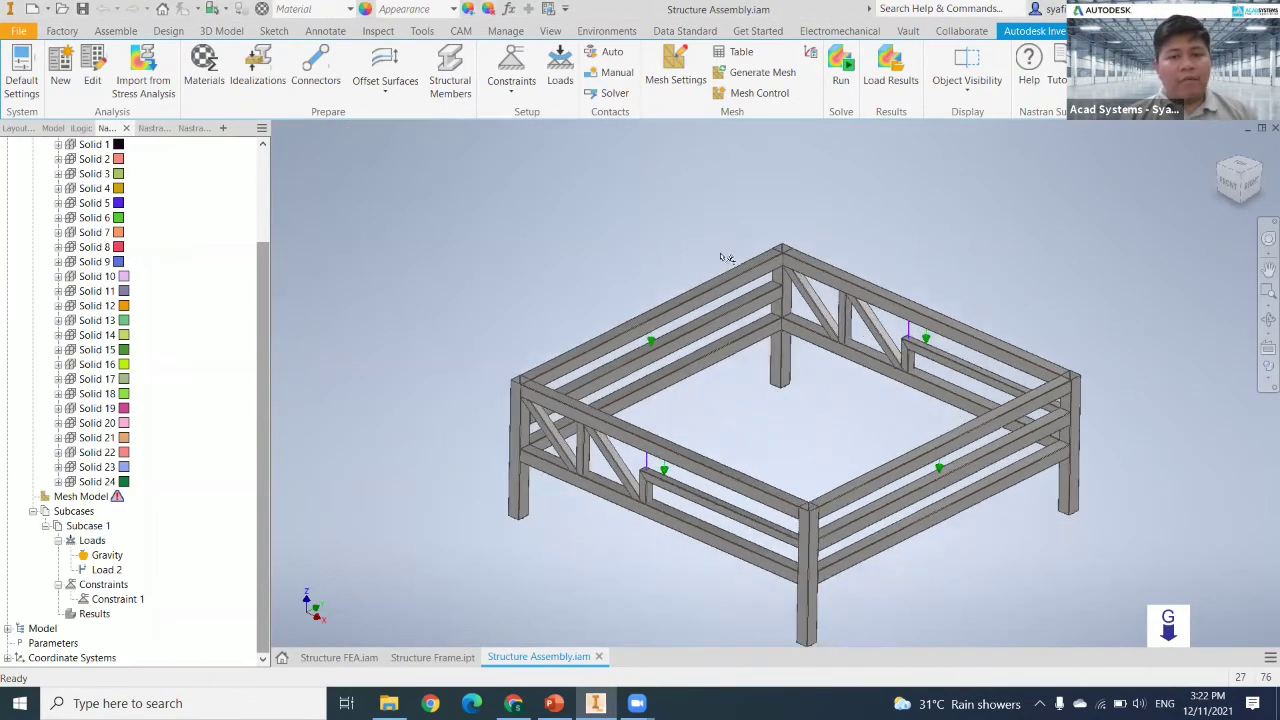
{"action": "middle_click", "coordinate": [738, 295]}
{"action": "left_click", "coordinate": [609, 51]}
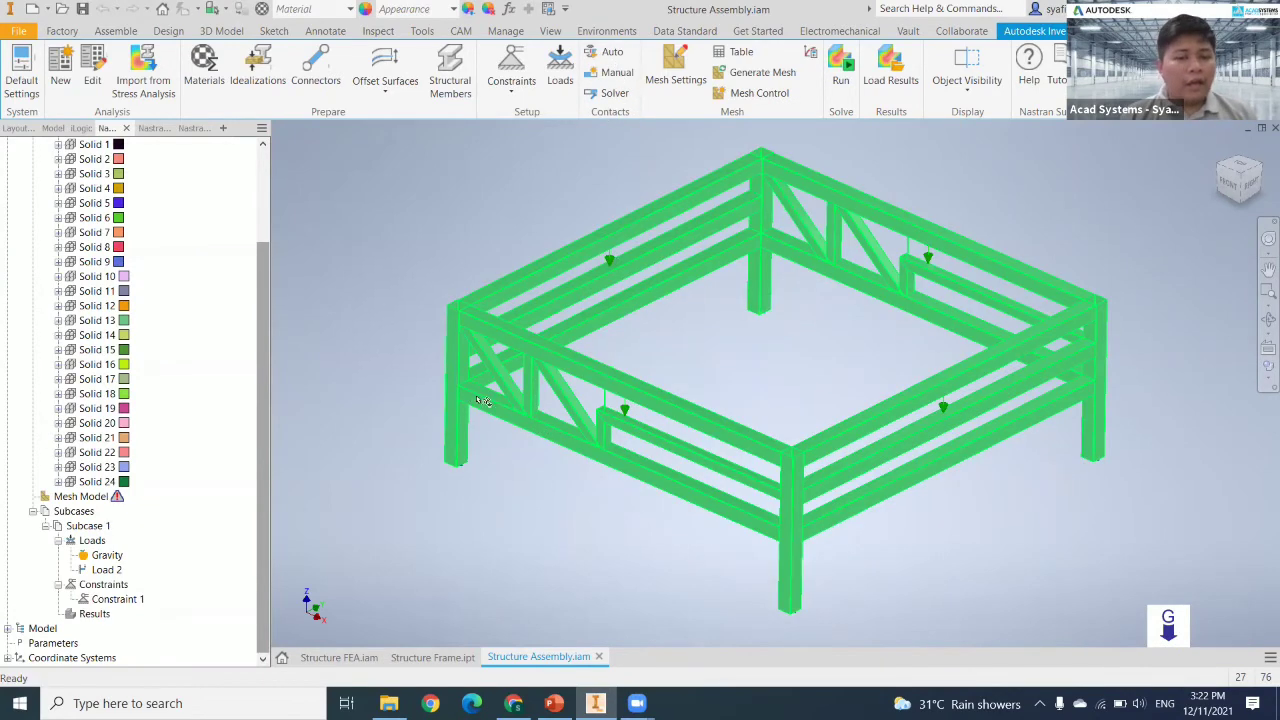
{"action": "scroll", "coordinate": [476, 396], "scroll_direction": "up", "scroll_amount": 10}
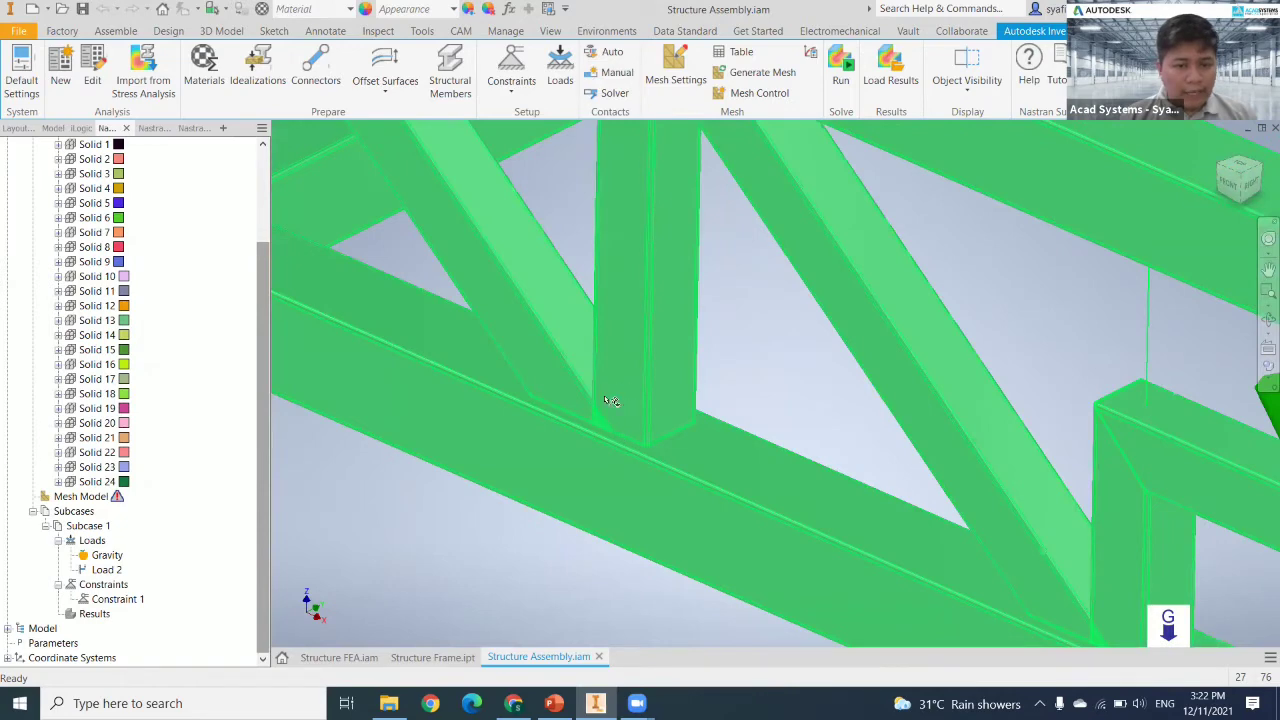
{"action": "scroll", "coordinate": [563, 345], "scroll_direction": "down", "scroll_amount": 6}
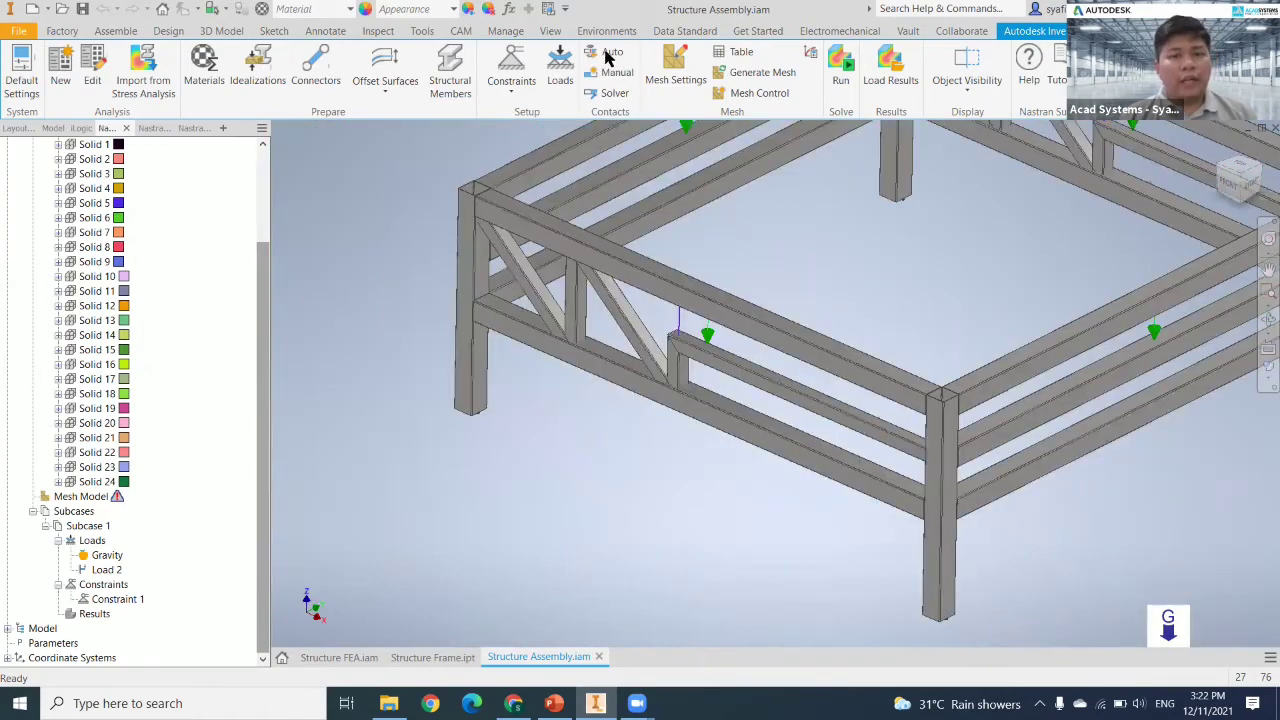
{"action": "left_click", "coordinate": [607, 54]}
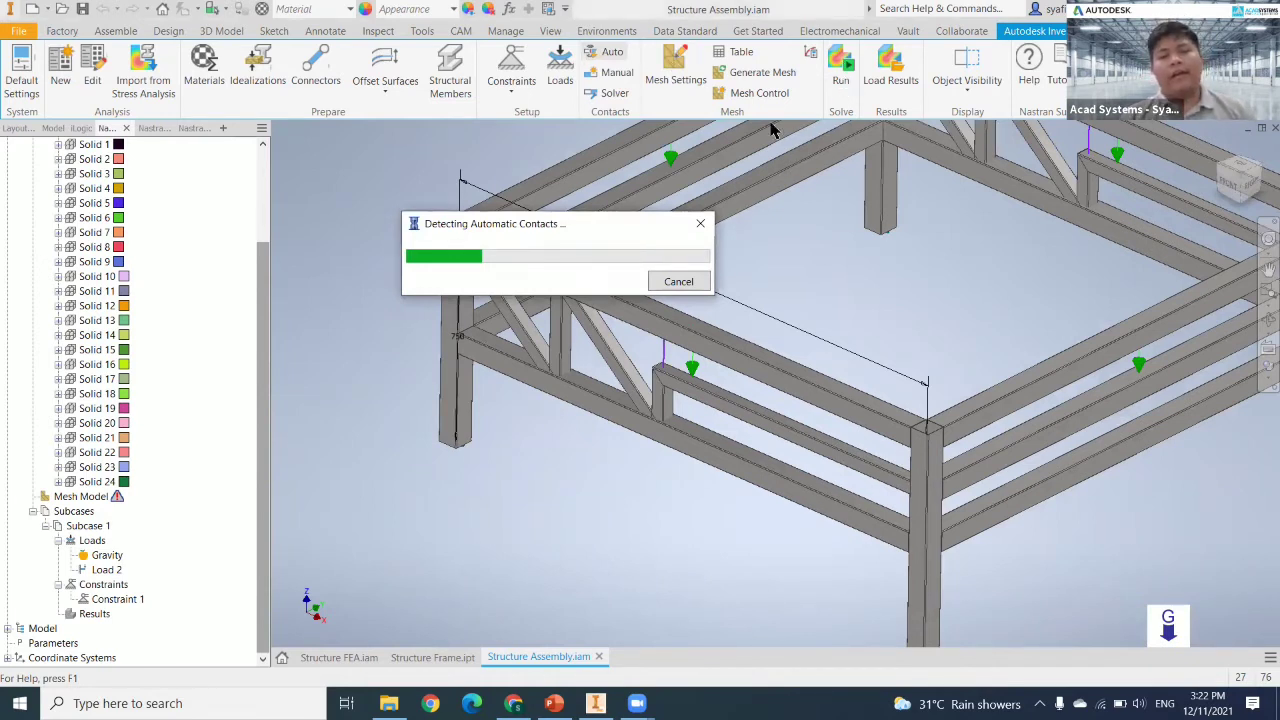
{"action": "left_click_drag", "start_coordinate": [594, 230], "coordinate": [630, 313]}
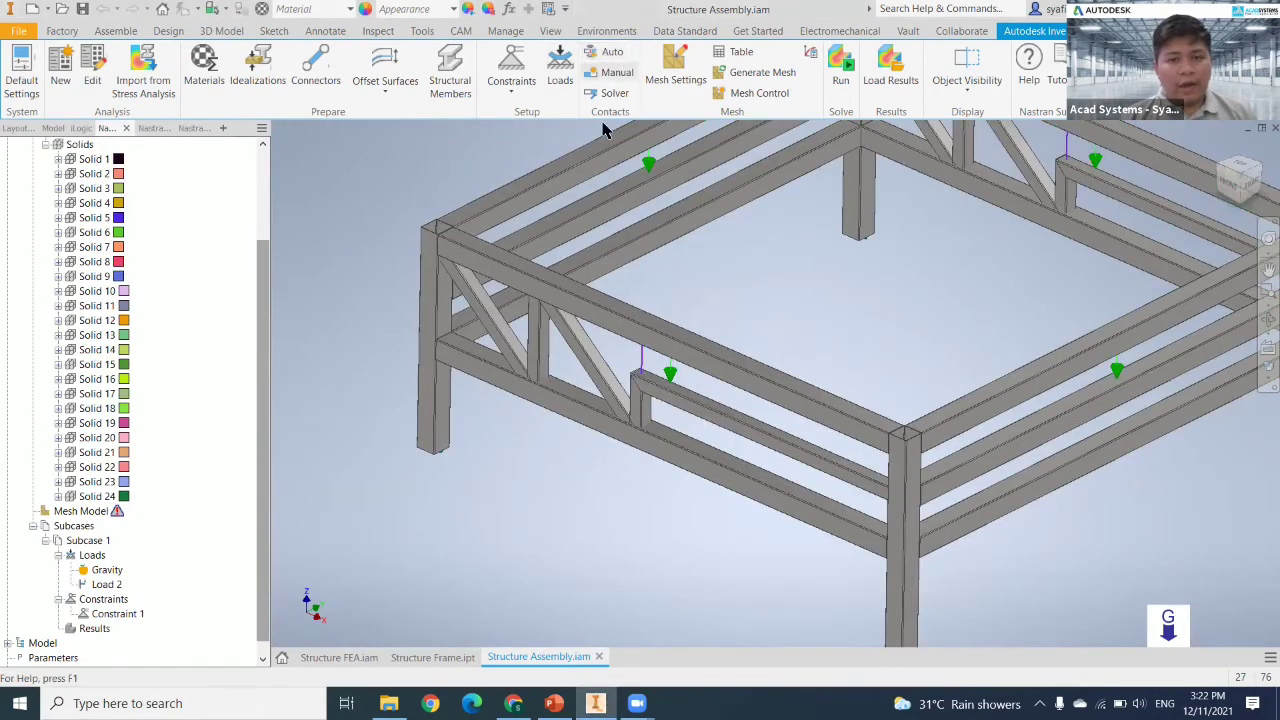
Step: Set the mesh element size to 110 mm and generate the mesh for the frame
{"action": "left_click", "coordinate": [676, 66]}
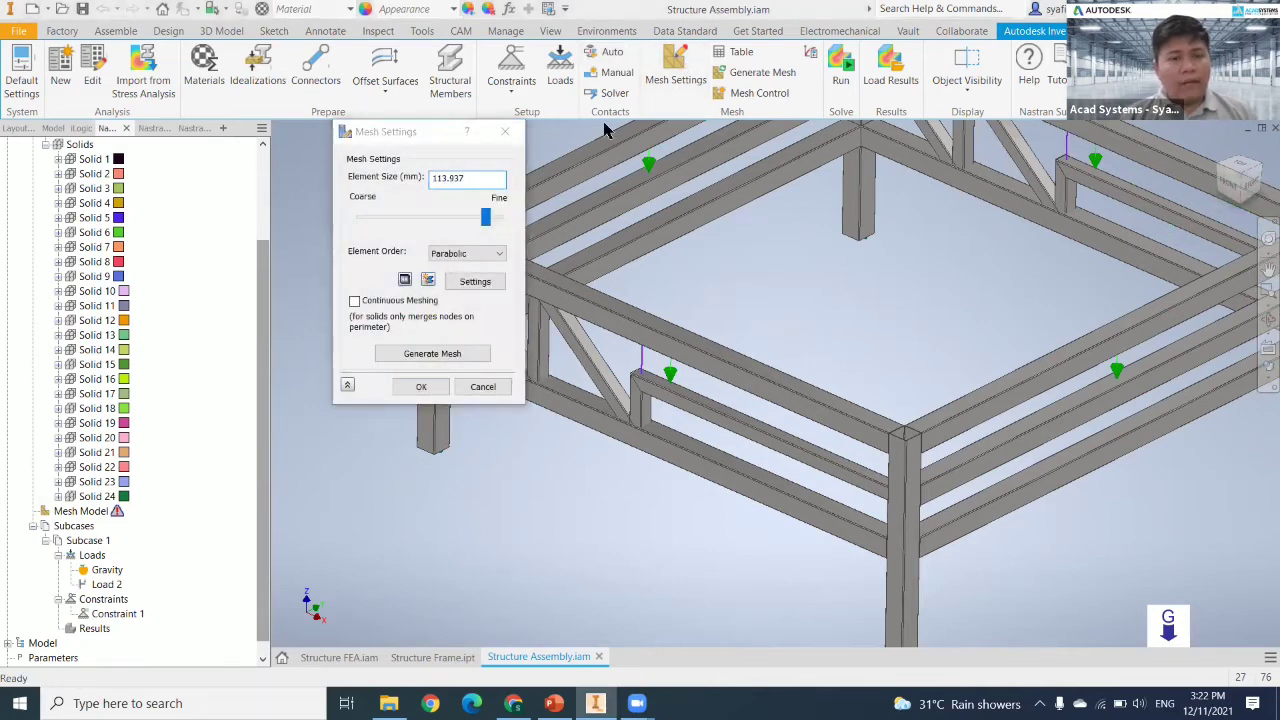
{"action": "left_click_drag", "start_coordinate": [420, 131], "coordinate": [430, 193]}
{"action": "left_click_drag", "start_coordinate": [486, 241], "coordinate": [433, 243]}
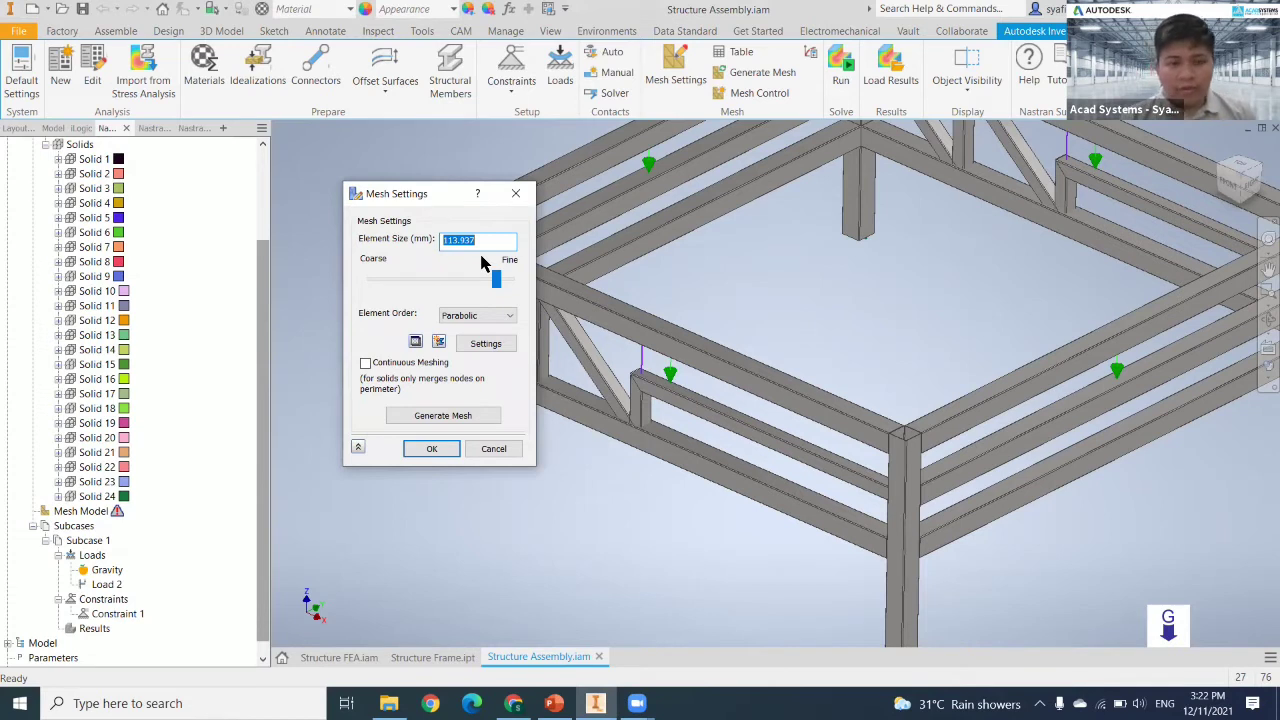
{"action": "type", "text": "110"}
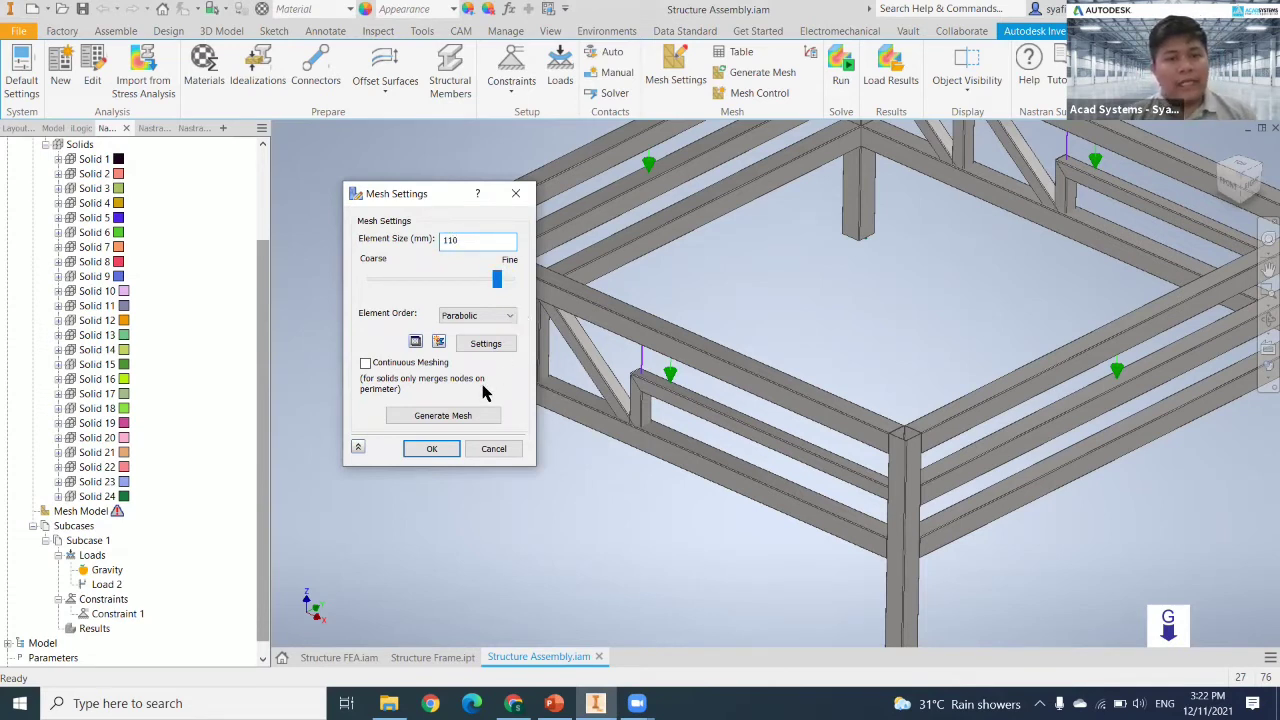
{"action": "left_click", "coordinate": [436, 420]}
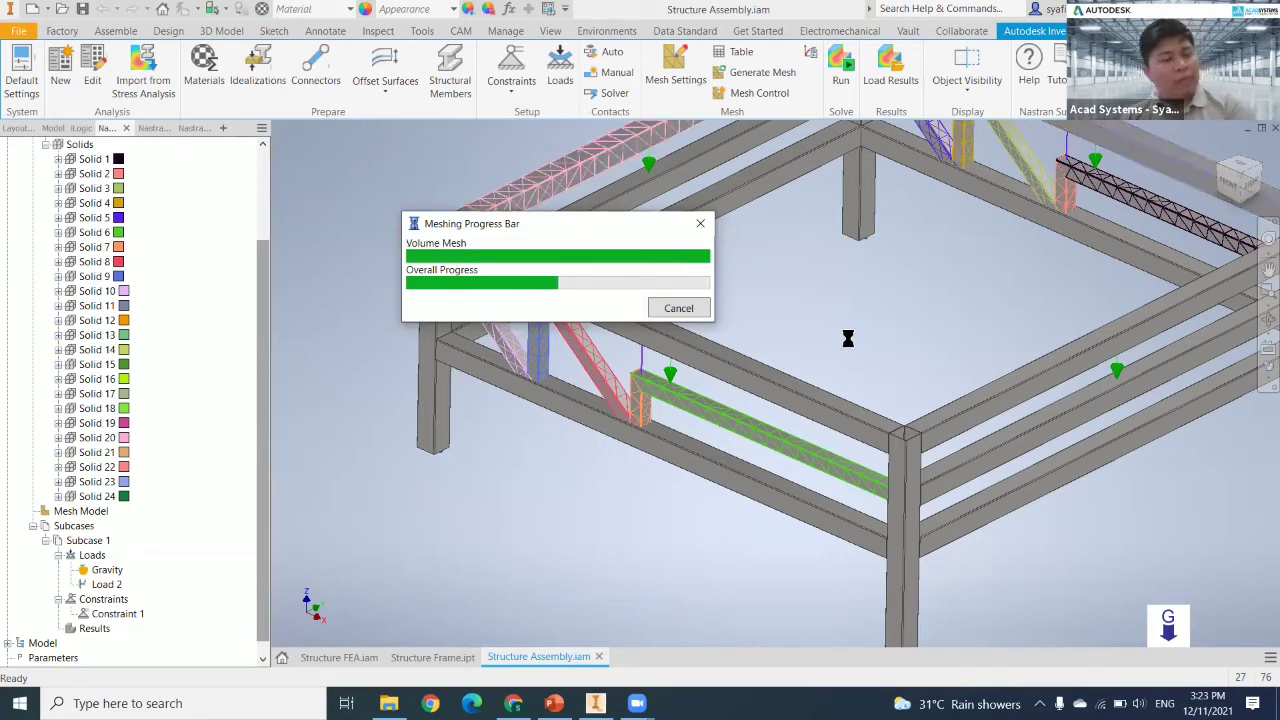
{"action": "left_click_drag", "start_coordinate": [514, 227], "coordinate": [488, 452]}
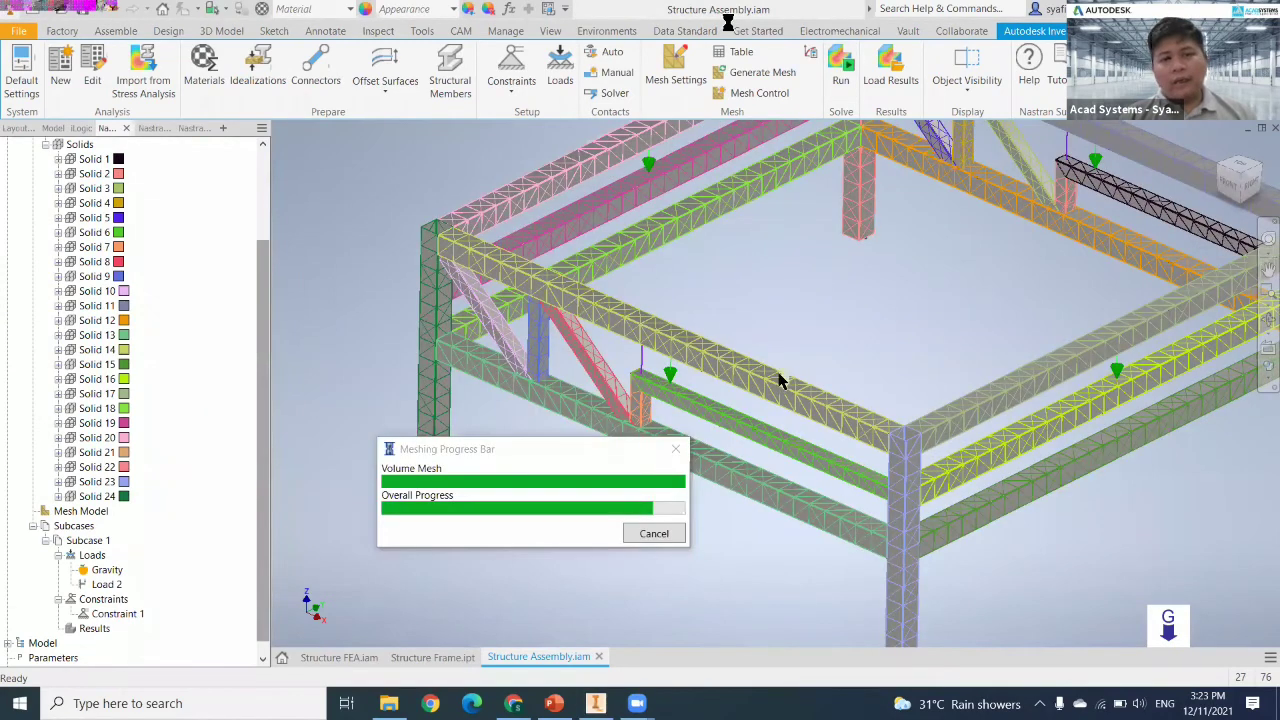
{"action": "middle_click_drag", "start_coordinate": [777, 380], "coordinate": [785, 411]}
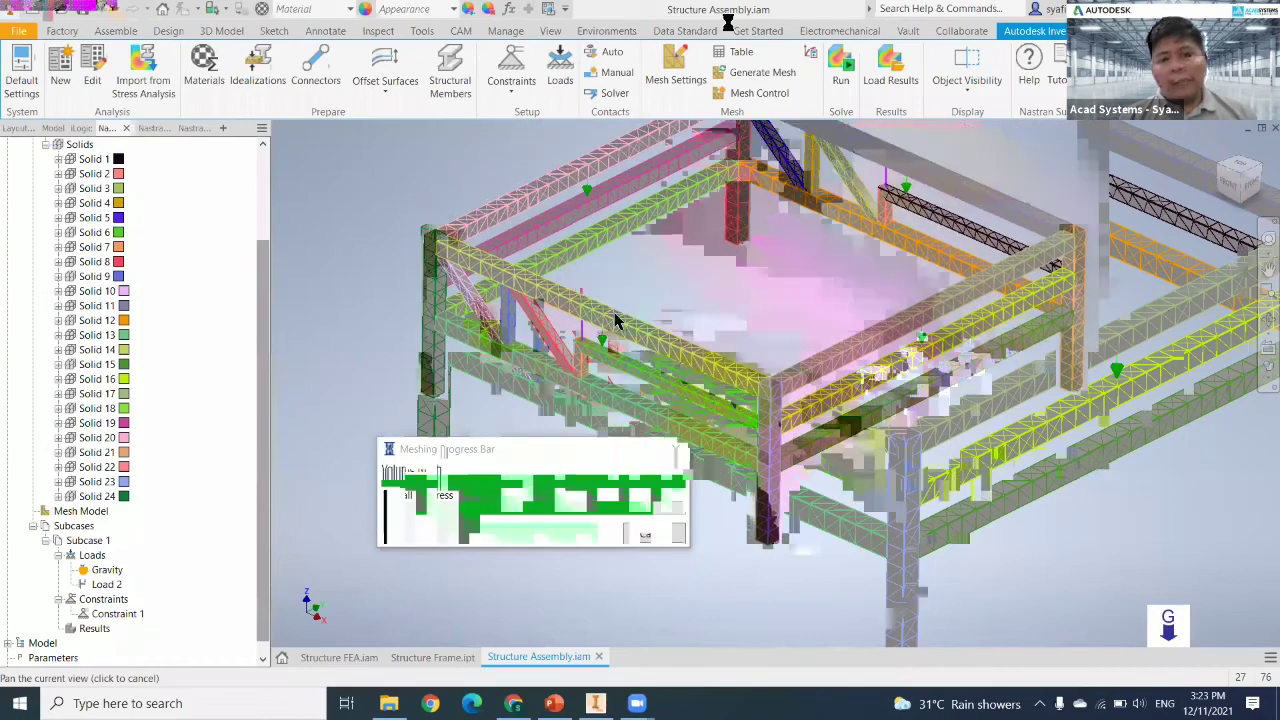
Step: Run the linear static Nastran analysis on the meshed platform frame in Structure Assembly.iam
{"action": "scroll", "coordinate": [1040, 228], "scroll_direction": "down", "scroll_amount": 3}
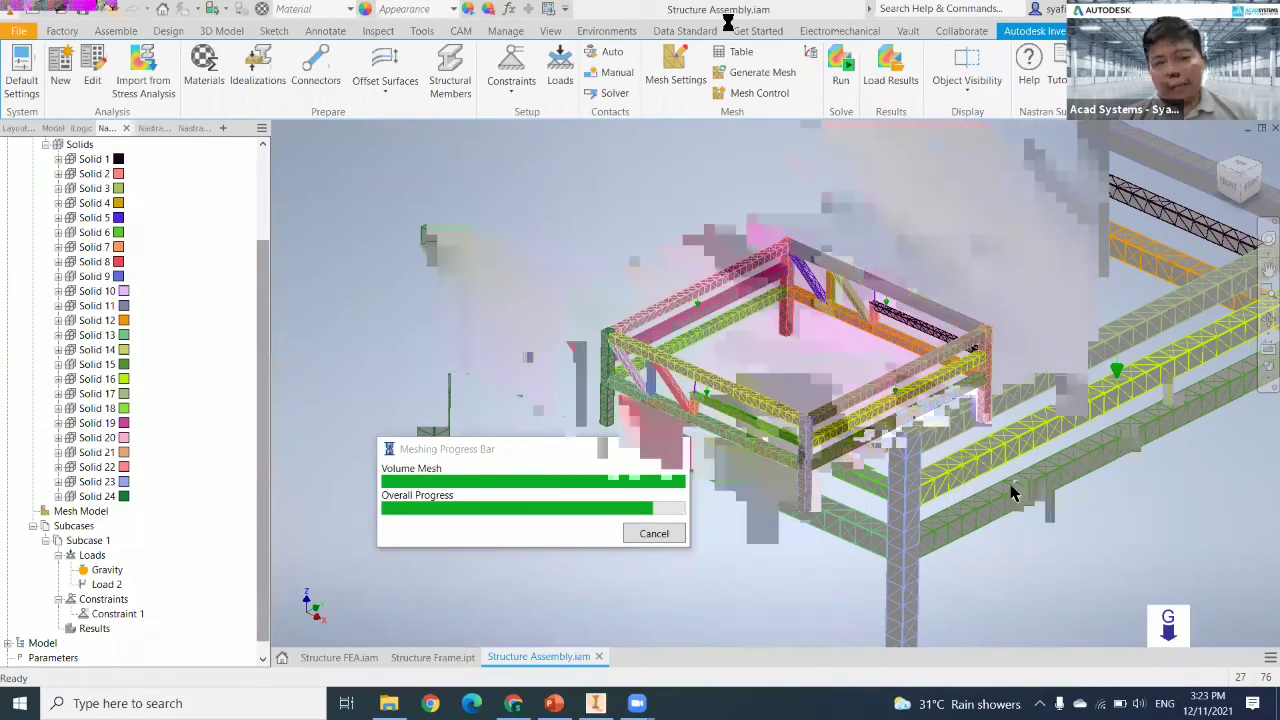
{"action": "scroll", "coordinate": [446, 262], "scroll_direction": "up", "scroll_amount": 3}
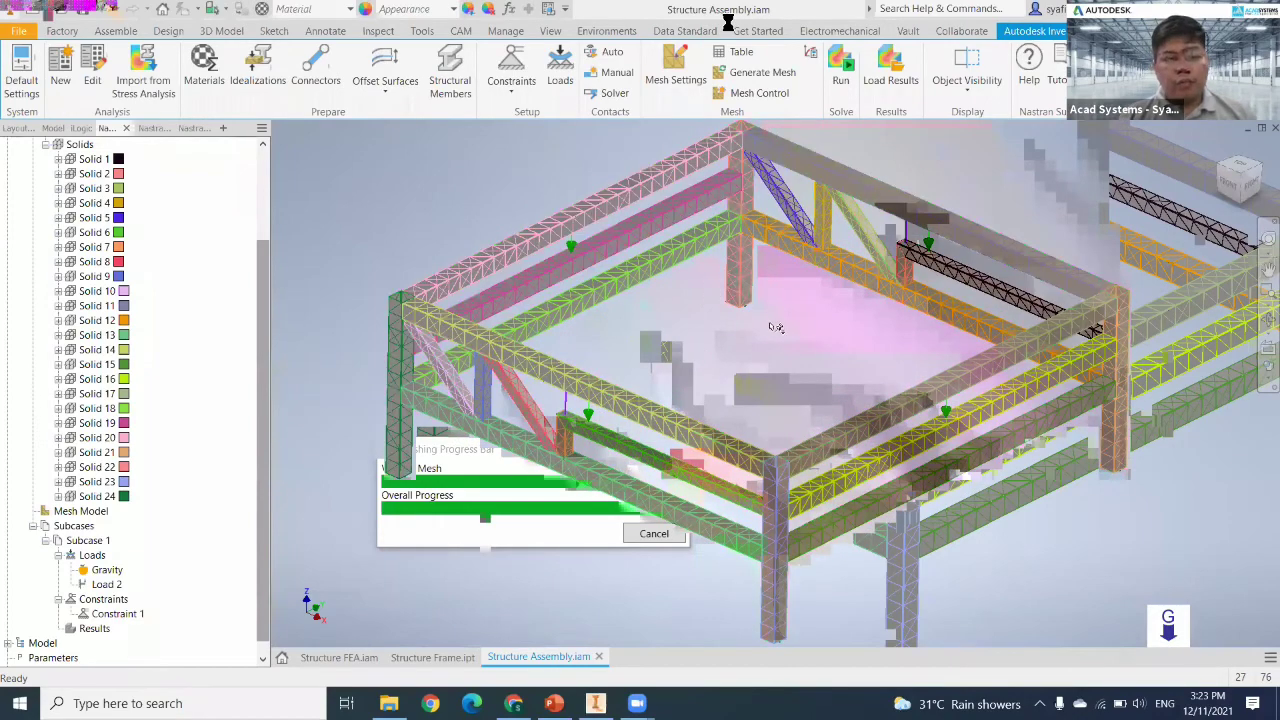
{"action": "scroll", "coordinate": [750, 385], "scroll_direction": "up", "scroll_amount": 3}
{"action": "scroll", "coordinate": [1066, 329], "scroll_direction": "down", "scroll_amount": 3}
{"action": "middle_click_drag", "start_coordinate": [962, 274], "coordinate": [829, 268]}
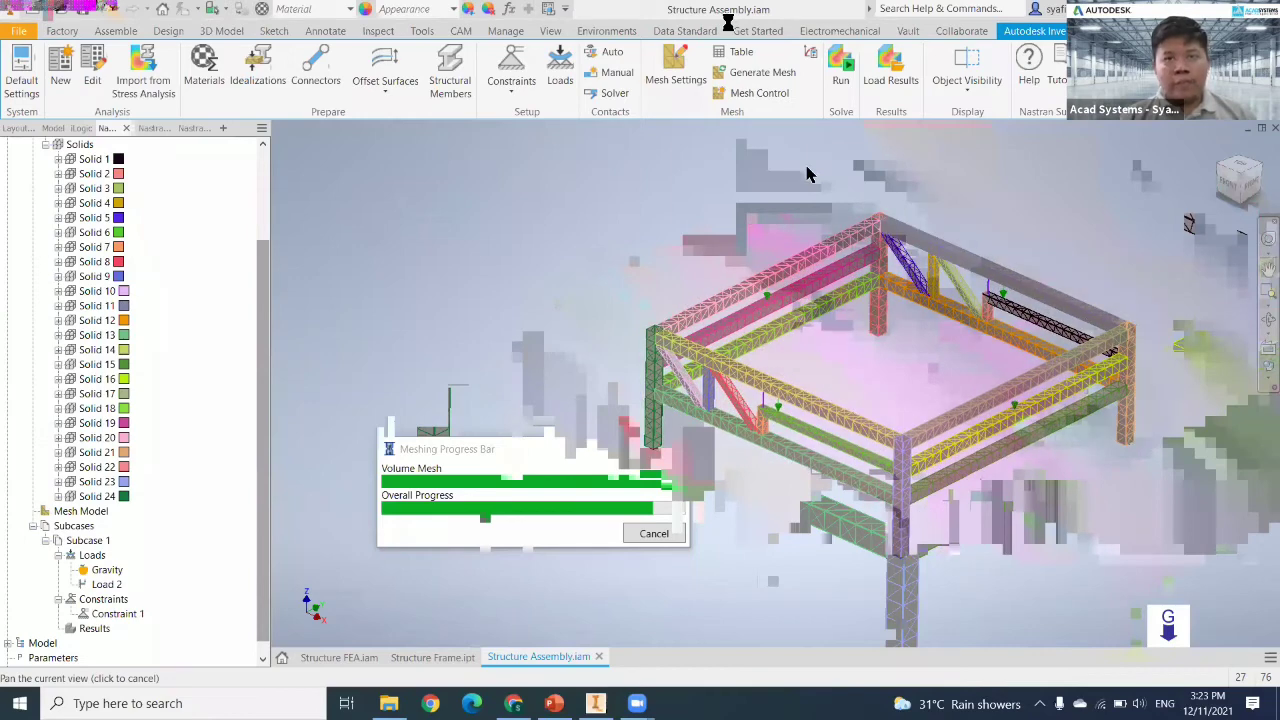
{"action": "left_click", "coordinate": [840, 72]}
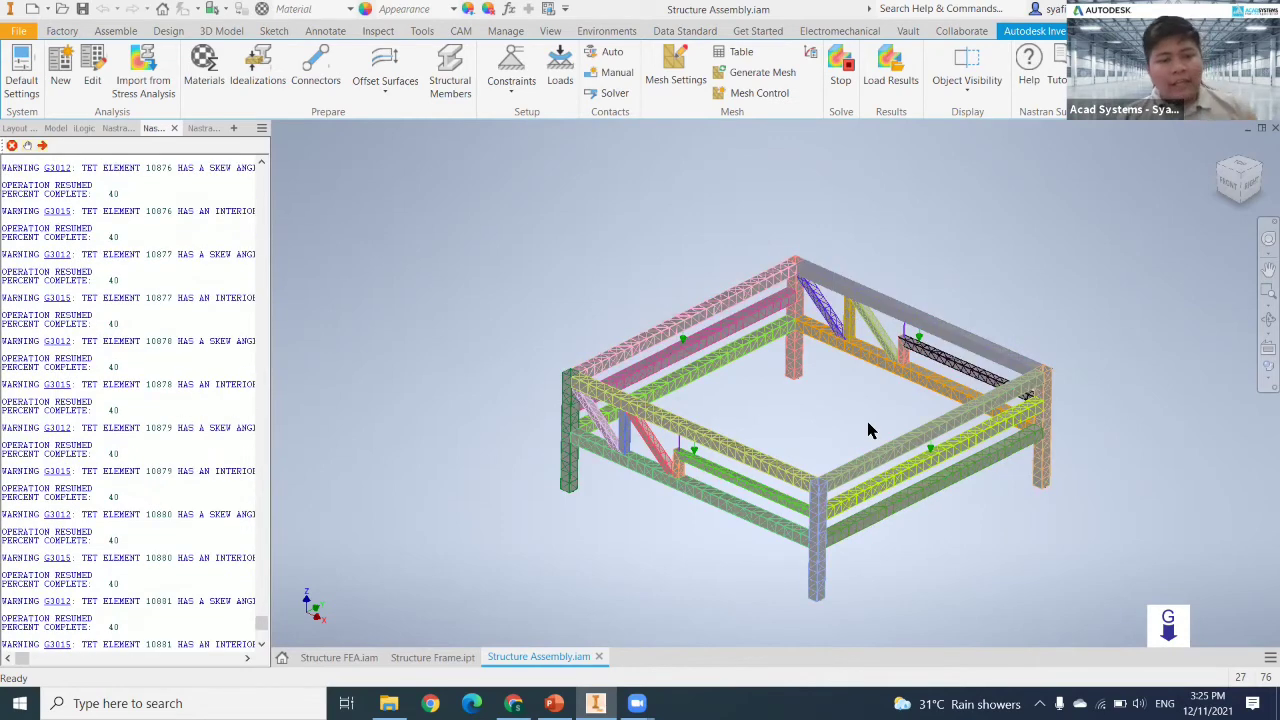
{"action": "middle_click_drag", "start_coordinate": [832, 423], "coordinate": [742, 452]}
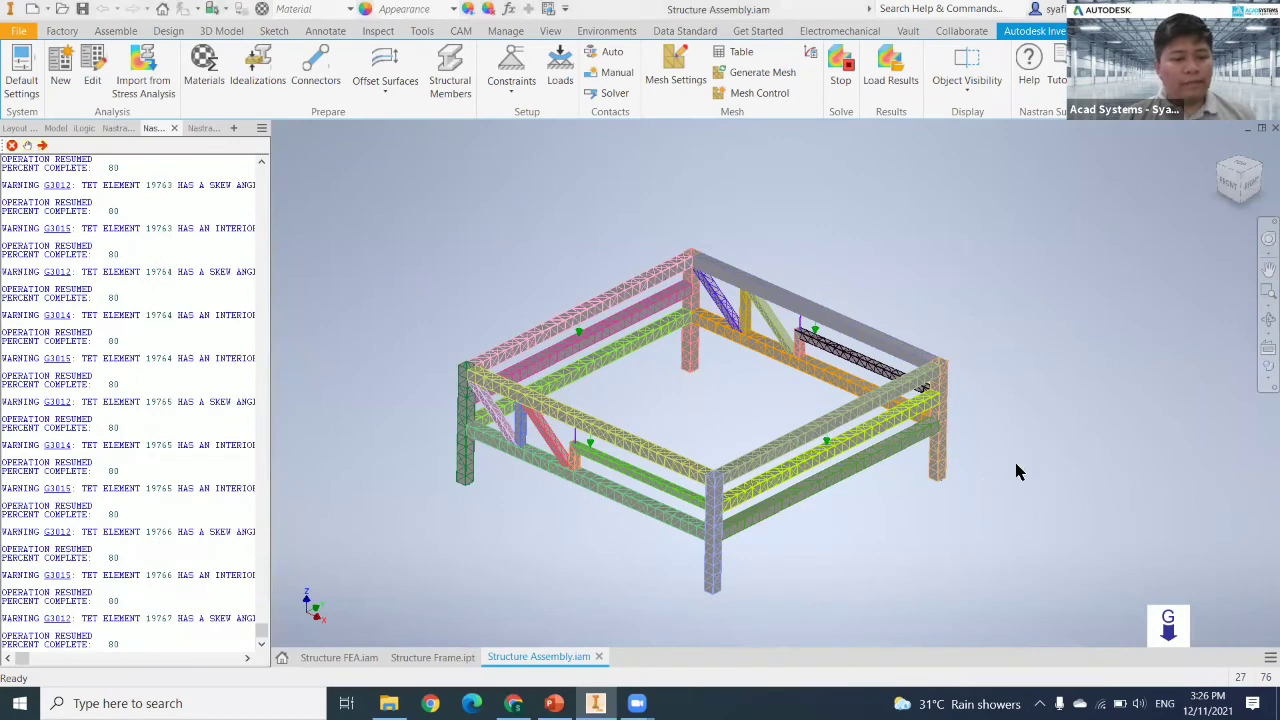
{"action": "scroll", "coordinate": [1016, 471], "scroll_direction": "up", "scroll_amount": 3}
{"action": "middle_click_drag", "start_coordinate": [1016, 464], "coordinate": [1040, 452]}
{"action": "scroll", "coordinate": [884, 263], "scroll_direction": "down", "scroll_amount": 5}
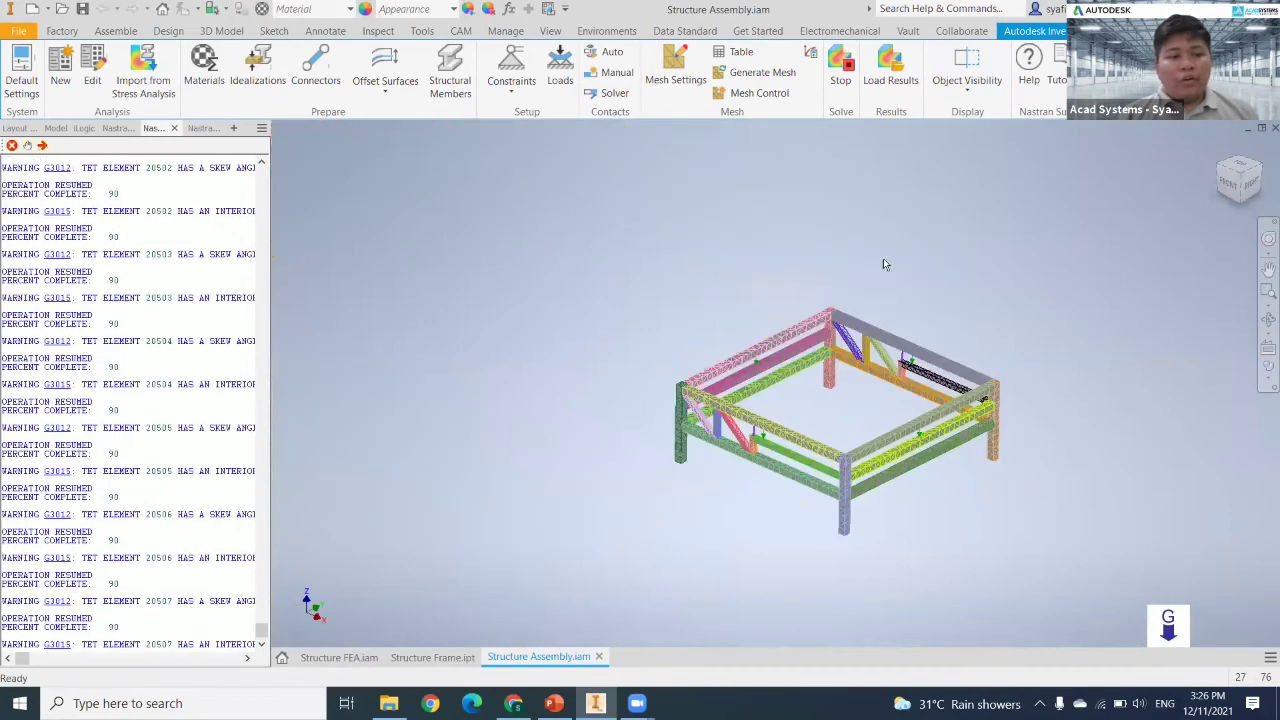
{"action": "scroll", "coordinate": [884, 263], "scroll_direction": "up", "scroll_amount": 3}
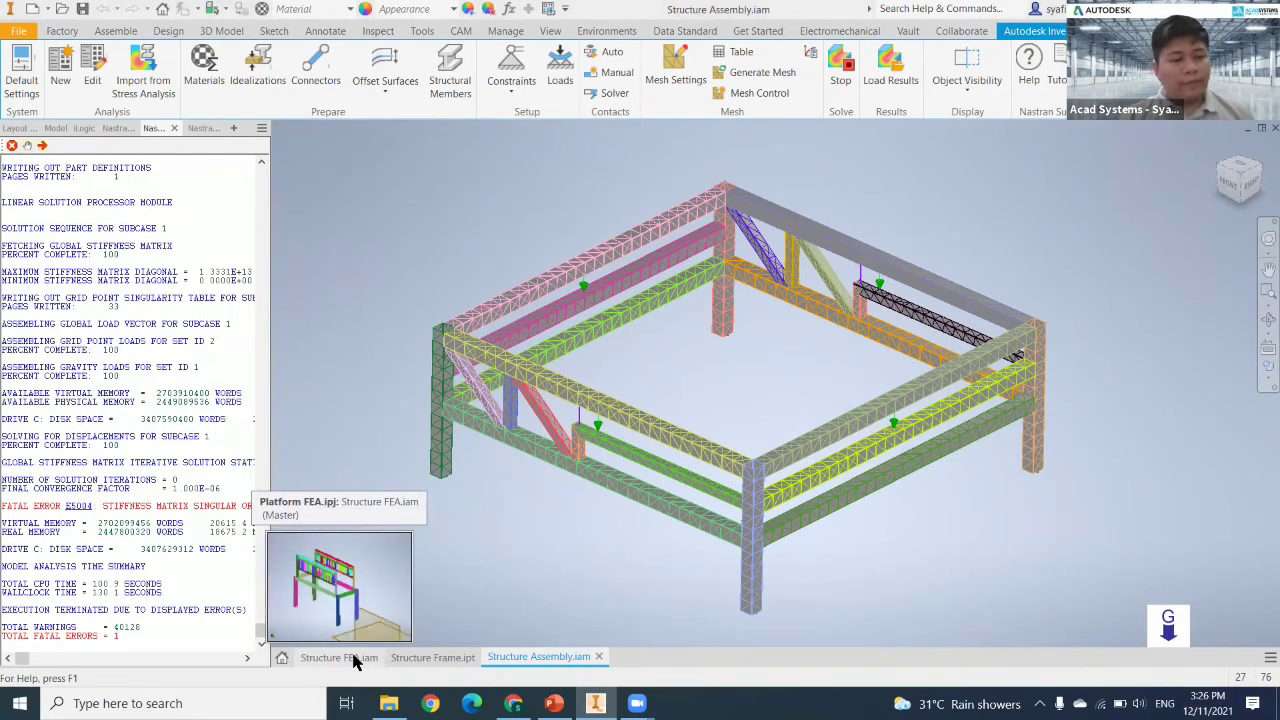
Step: Switch to the Structure FEA.iam assembly and display the deformed shape of its Subcase 1 results
{"action": "left_click", "coordinate": [697, 420]}
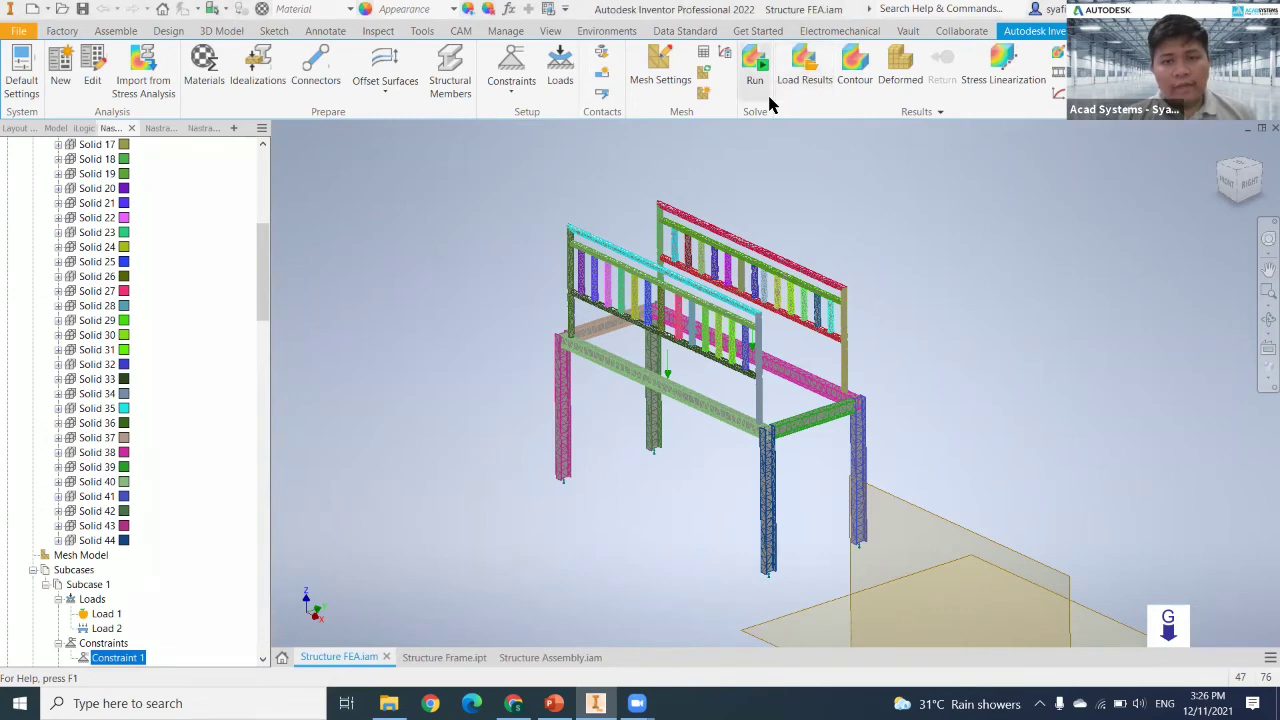
{"action": "left_click", "coordinate": [805, 66]}
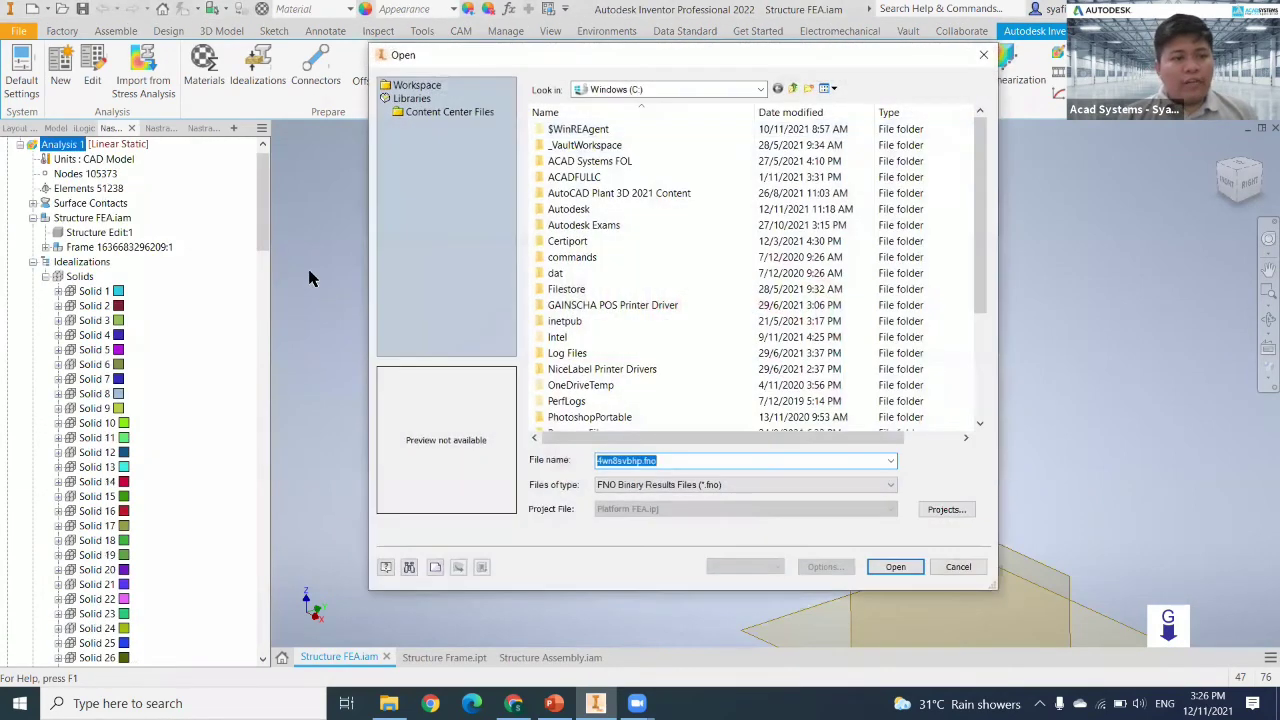
{"action": "key", "text": "Escape"}
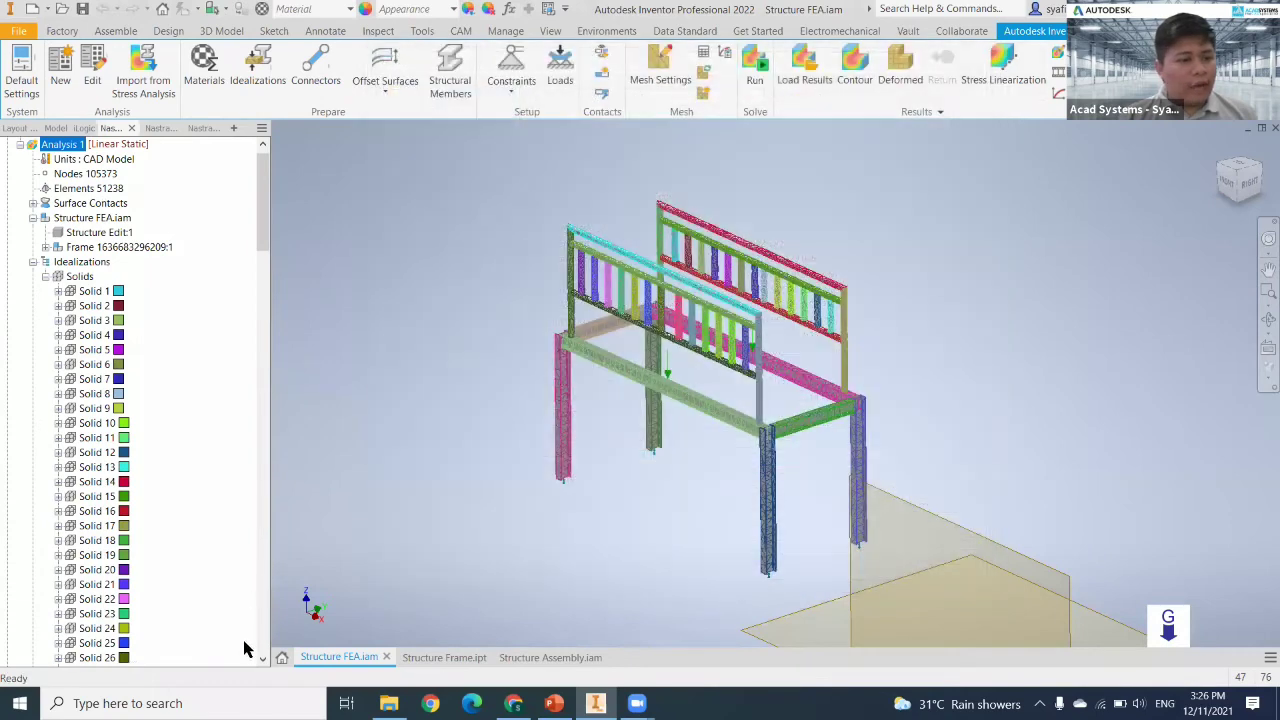
{"action": "scroll", "coordinate": [82, 576], "scroll_direction": "down", "scroll_amount": 20}
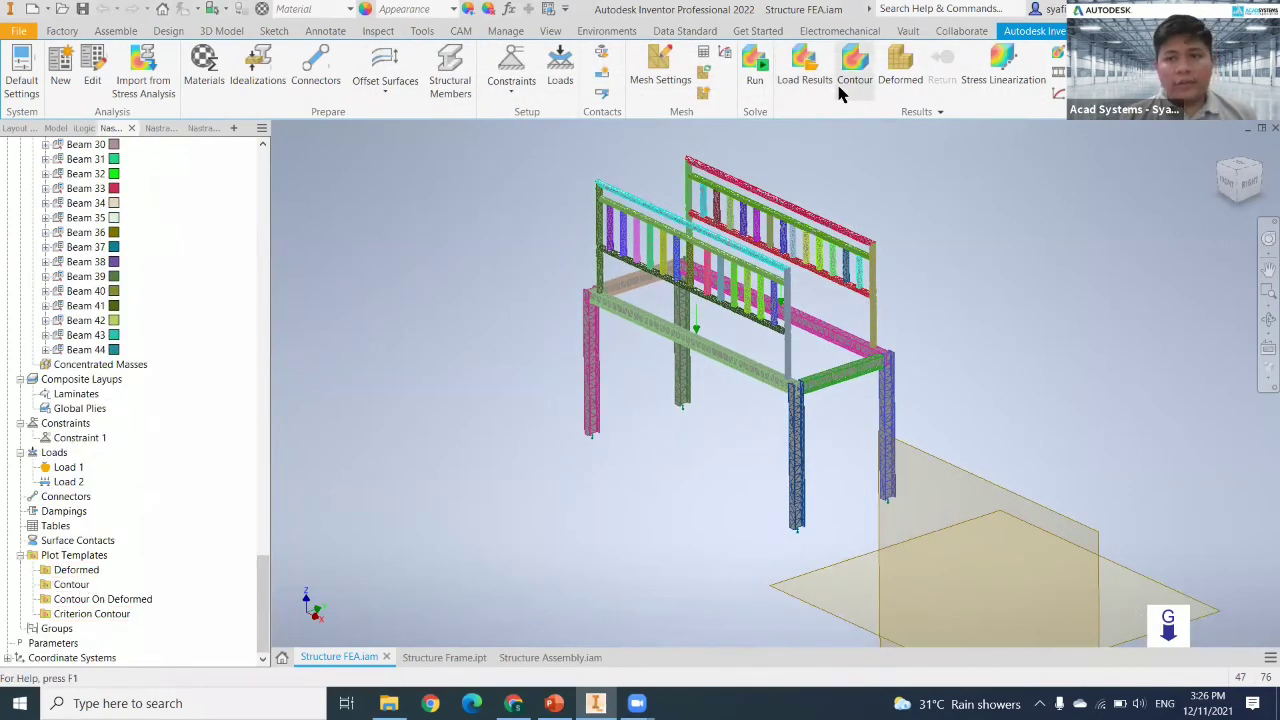
{"action": "left_click", "coordinate": [897, 83]}
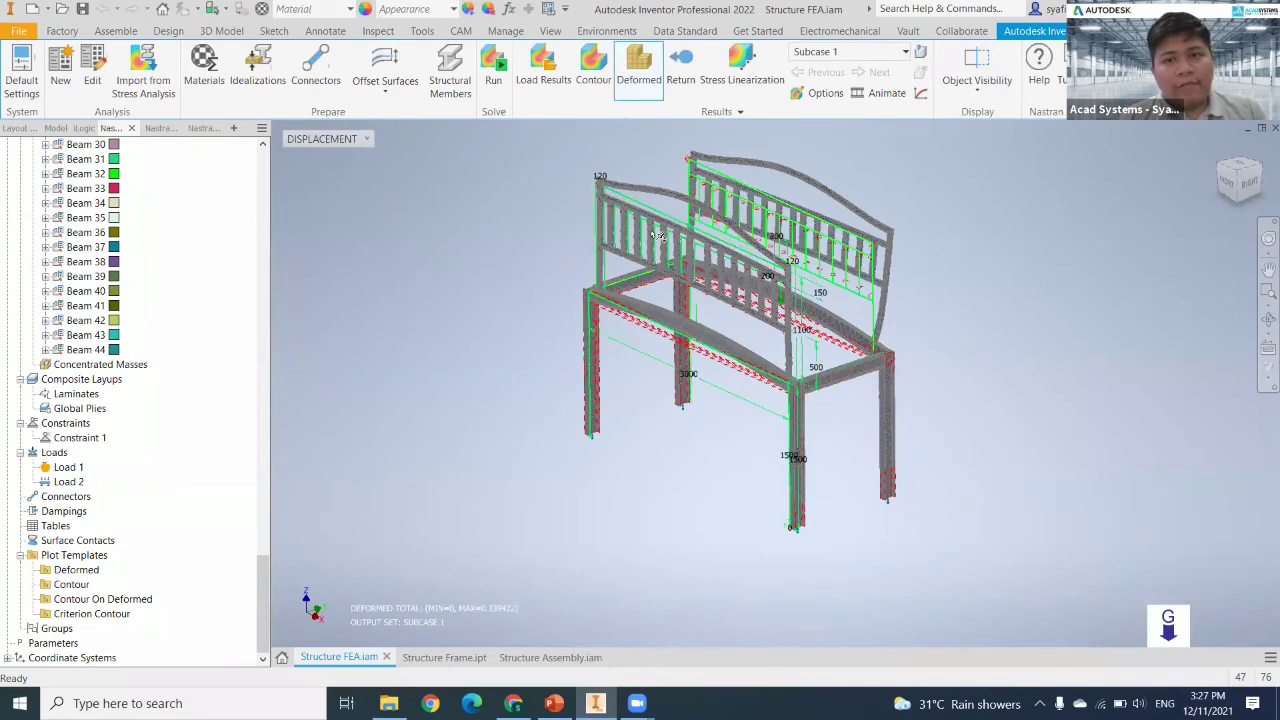
Step: Add the total displacement contour in mm to the deformed structure
{"action": "left_click", "coordinate": [593, 87]}
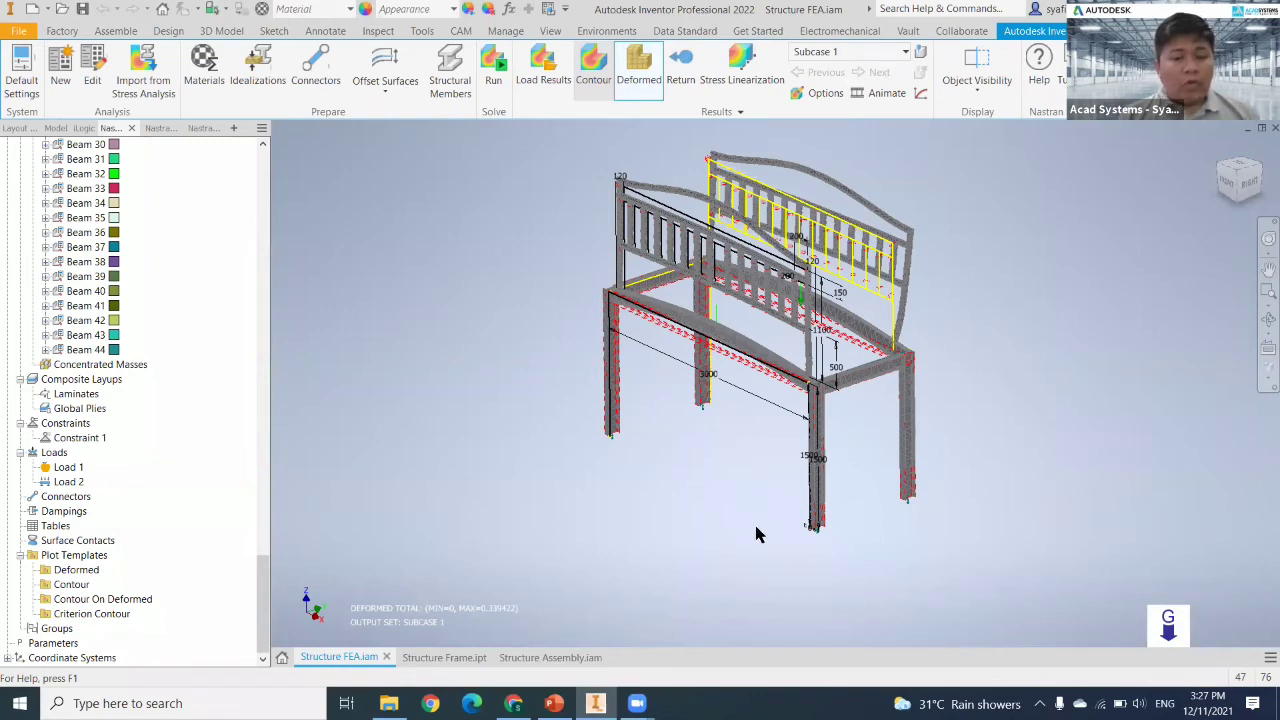
{"action": "left_click", "coordinate": [378, 607]}
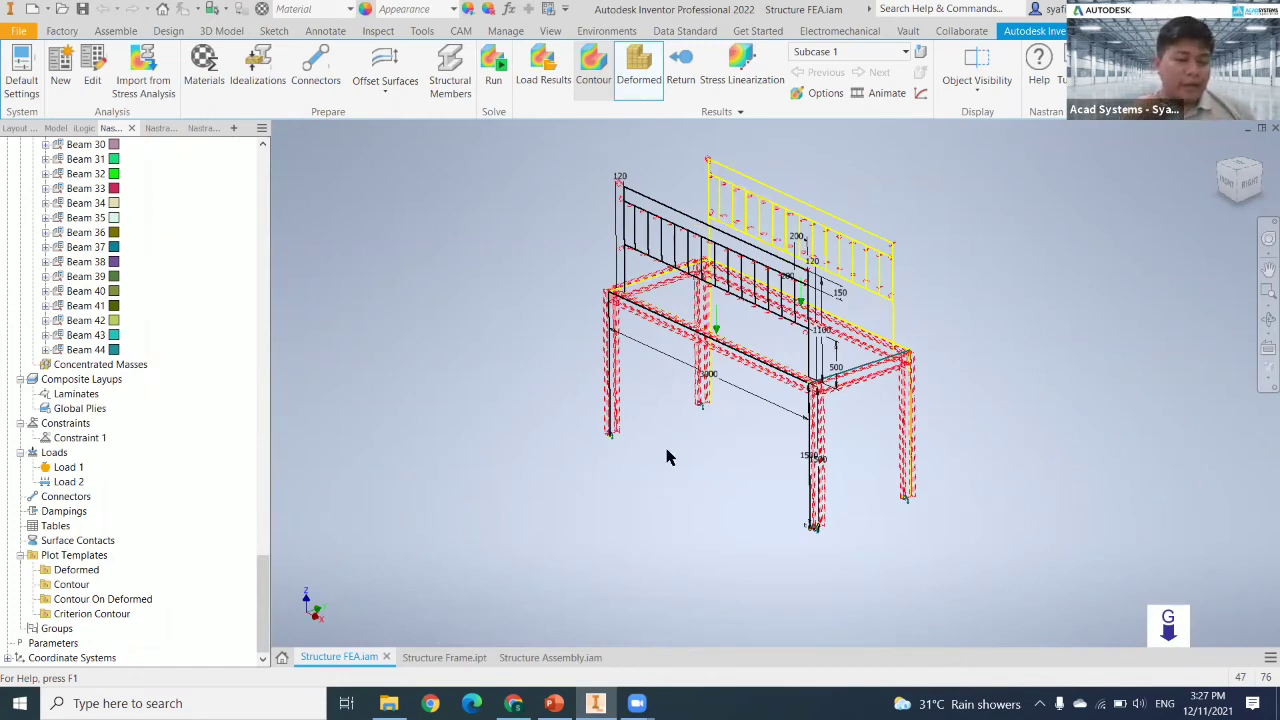
{"action": "left_click", "coordinate": [322, 155]}
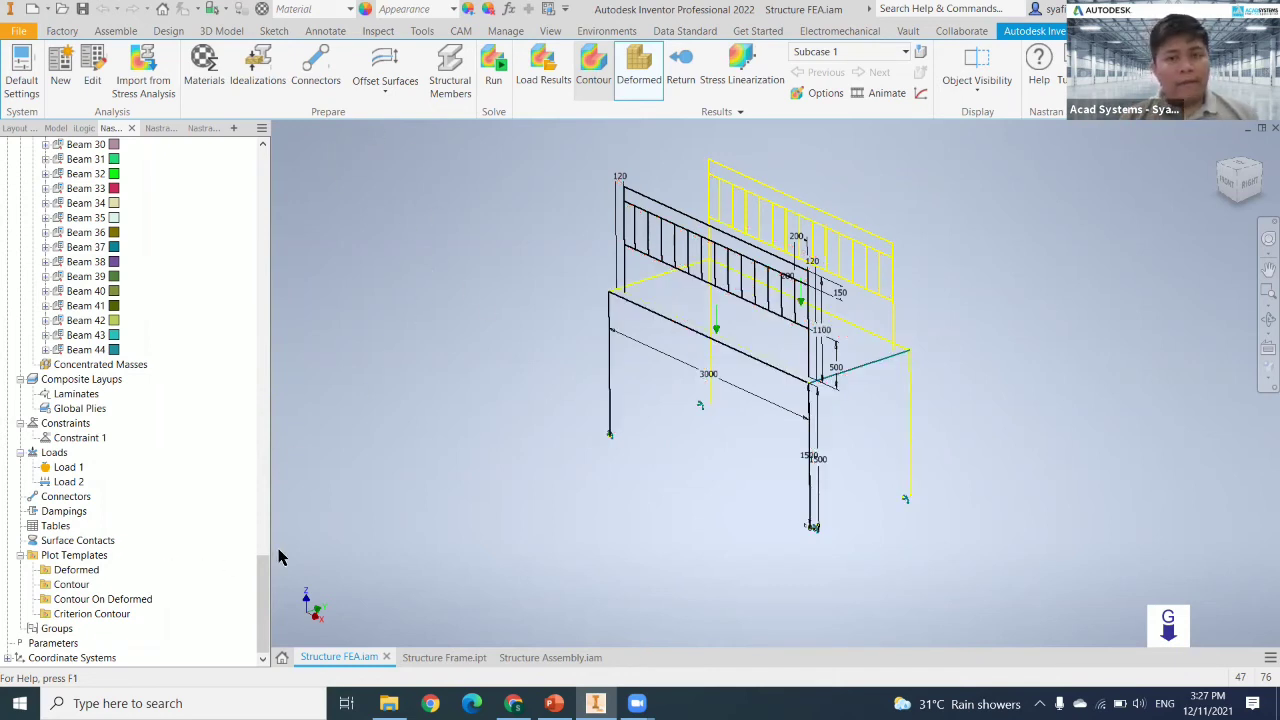
{"action": "mouse_move", "coordinate": [535, 266]}
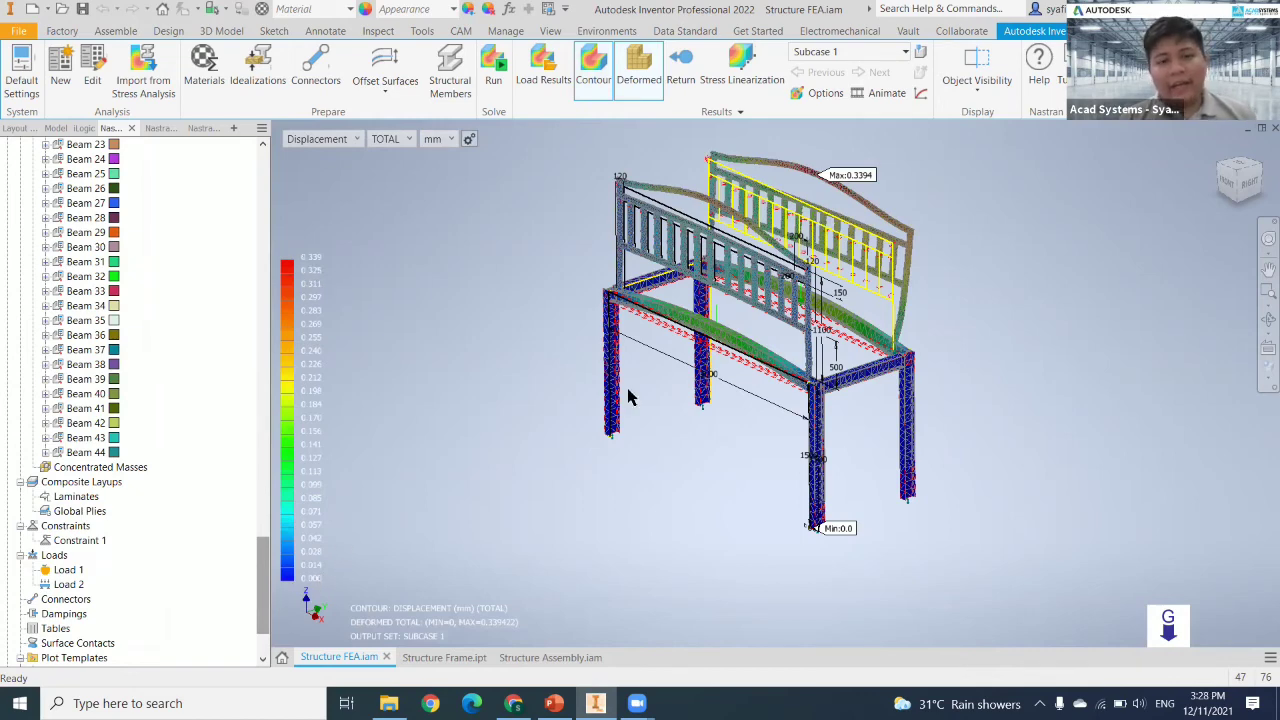
Step: Examine the displacement contour along the guard rails, support beams and legs, including the maximum marker on the rear top rail
{"action": "middle_click_drag", "start_coordinate": [700, 441], "coordinate": [662, 435]}
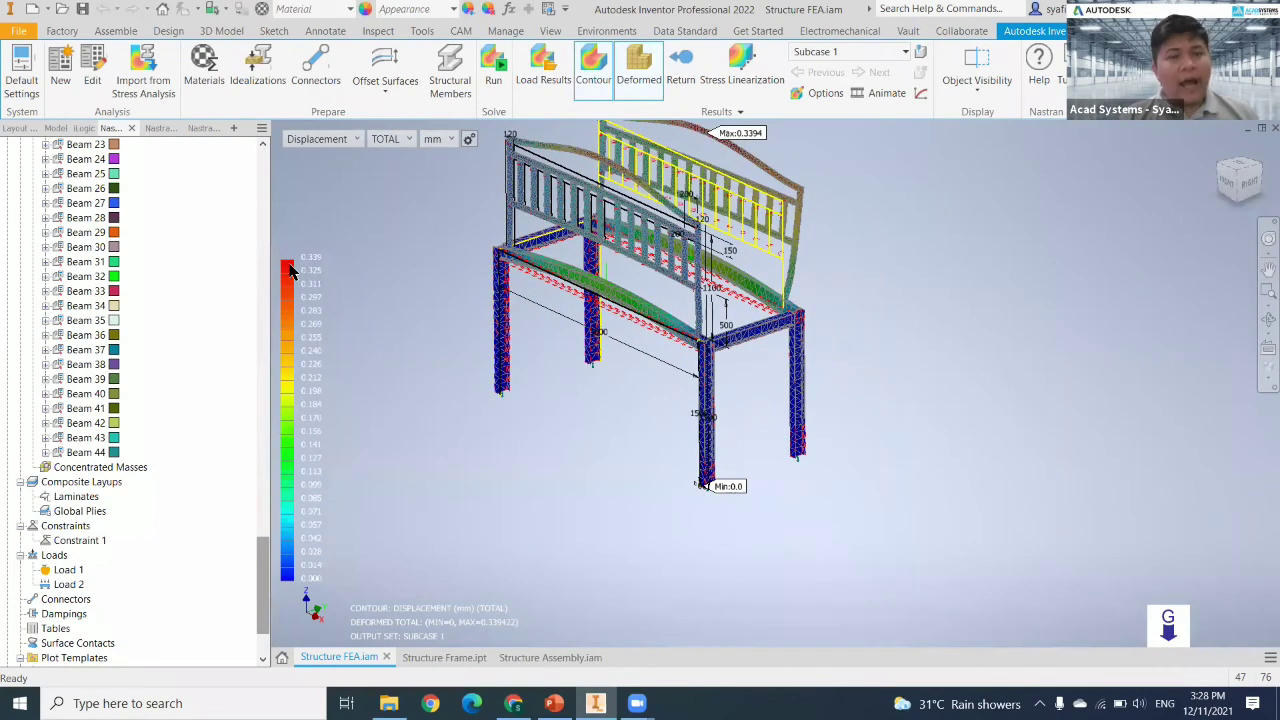
{"action": "middle_click_drag", "start_coordinate": [466, 378], "coordinate": [460, 432]}
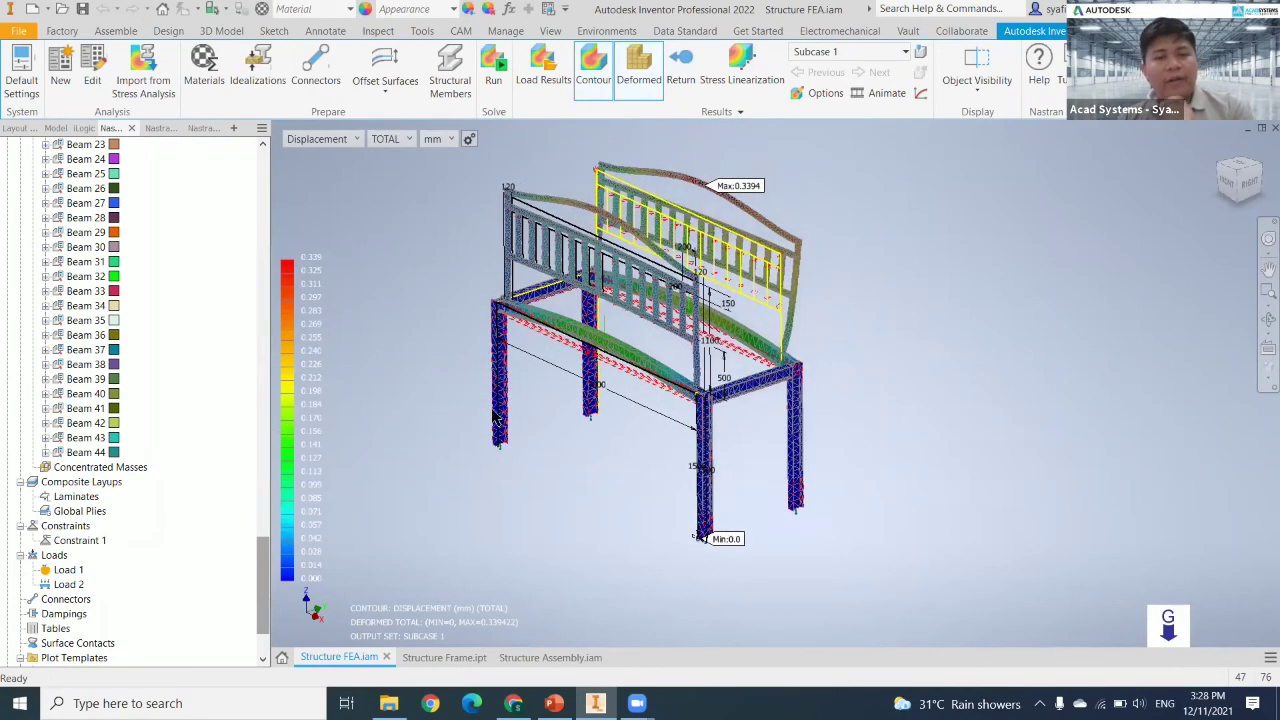
{"action": "scroll", "coordinate": [801, 243], "scroll_direction": "down", "scroll_amount": 3}
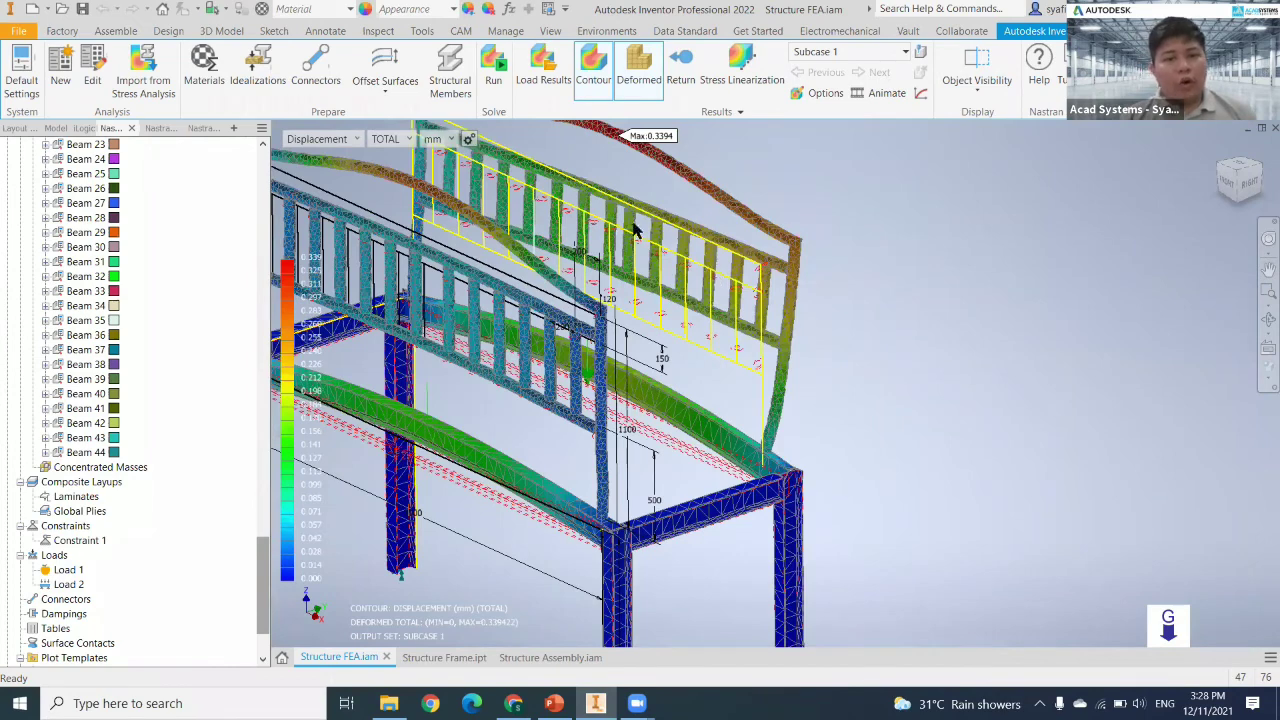
{"action": "middle_click_drag", "start_coordinate": [1018, 203], "coordinate": [1019, 209]}
{"action": "middle_click_drag", "start_coordinate": [698, 310], "coordinate": [716, 367]}
{"action": "middle_click_drag", "start_coordinate": [829, 370], "coordinate": [847, 428]}
{"action": "scroll", "coordinate": [911, 408], "scroll_direction": "down", "scroll_amount": 2}
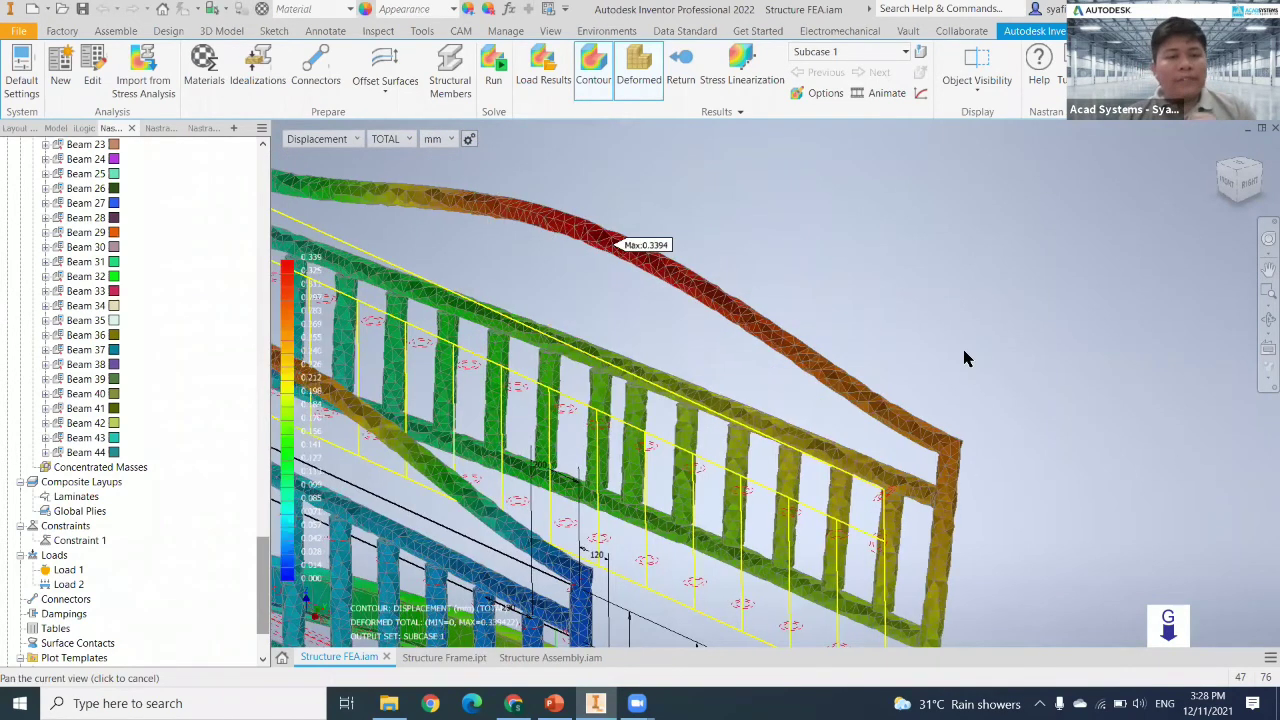
{"action": "middle_click_drag", "start_coordinate": [489, 418], "coordinate": [966, 355]}
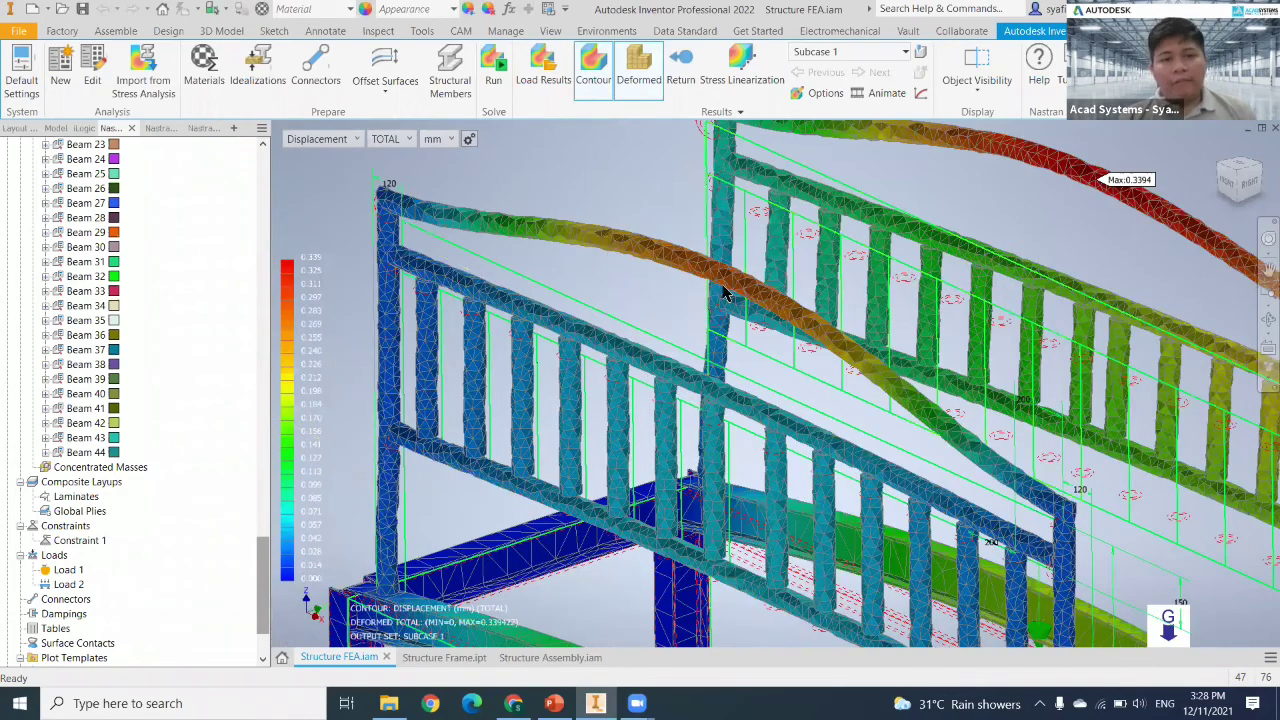
{"action": "middle_click_drag", "start_coordinate": [474, 253], "coordinate": [468, 257]}
{"action": "middle_click_drag", "start_coordinate": [386, 206], "coordinate": [322, 242]}
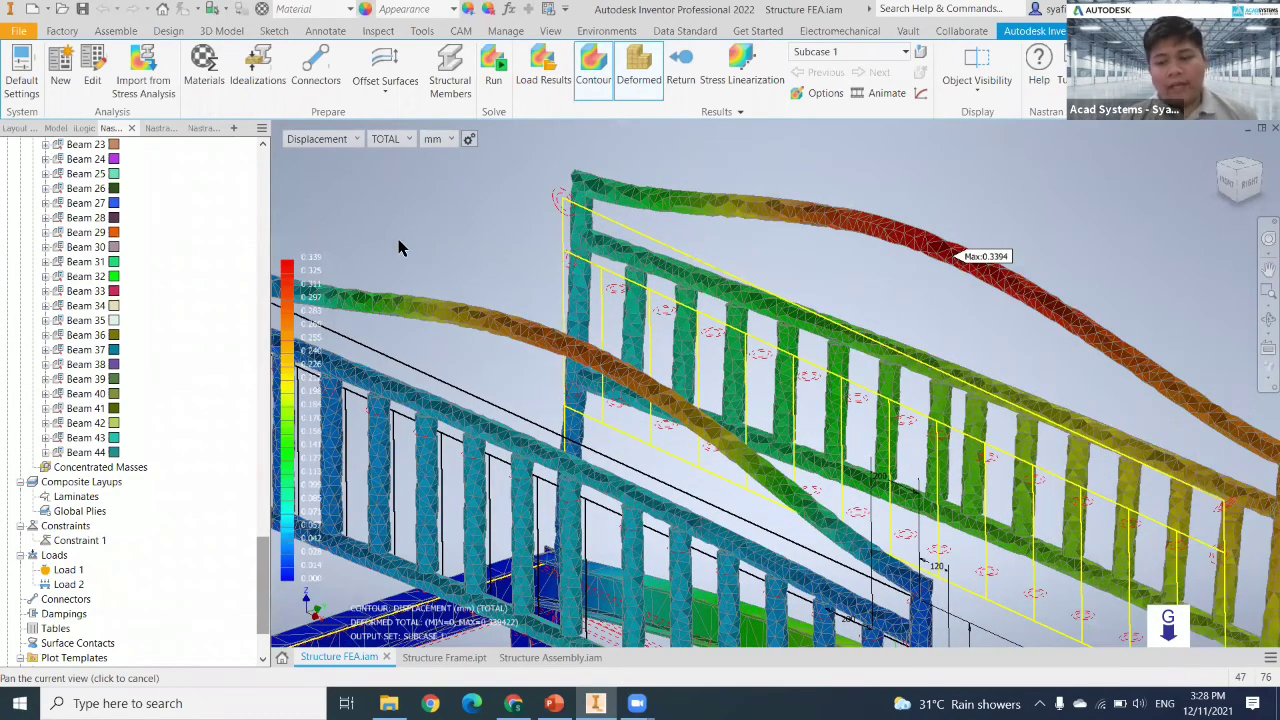
{"action": "scroll", "coordinate": [400, 243], "scroll_direction": "up", "scroll_amount": 3}
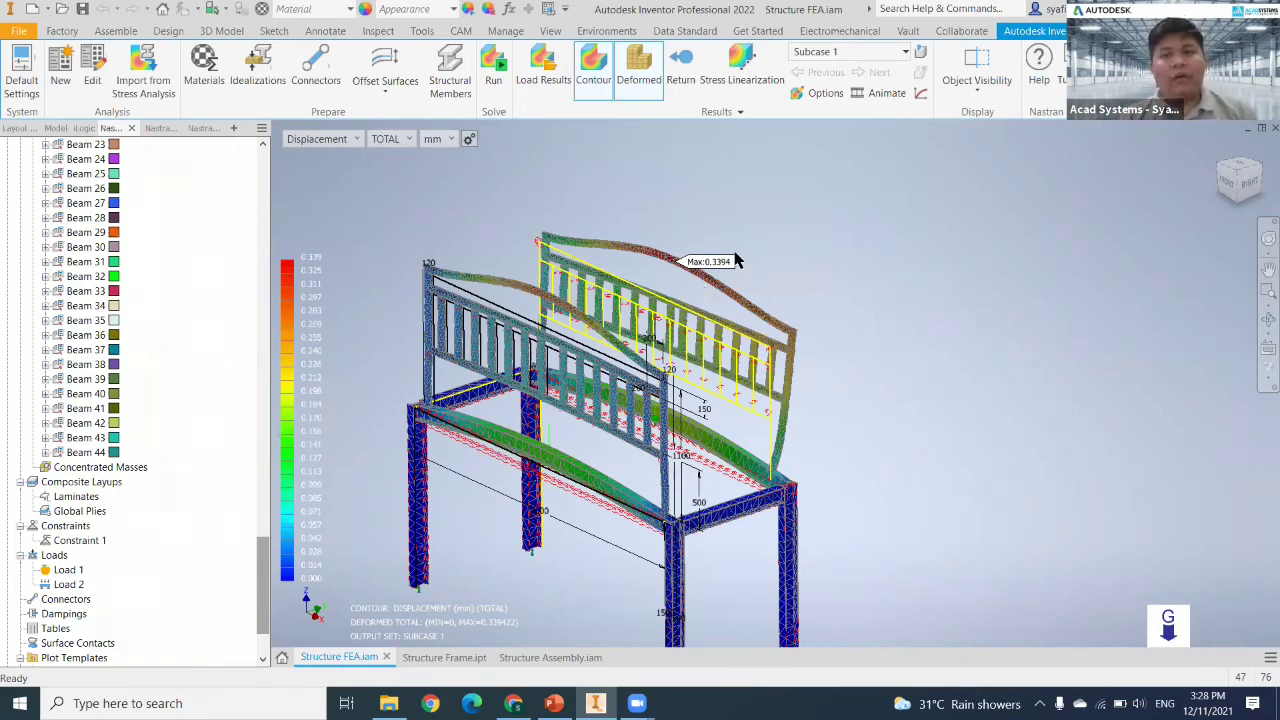
{"action": "middle_click_drag", "start_coordinate": [818, 351], "coordinate": [907, 277]}
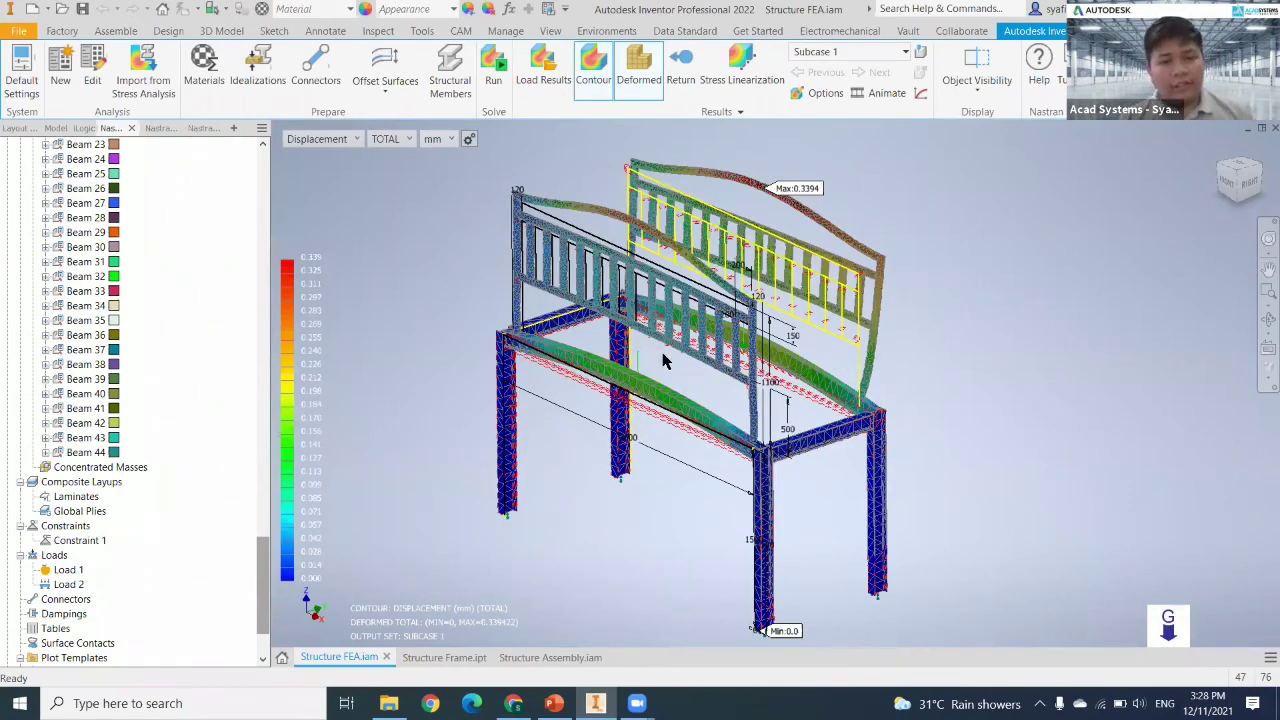
Step: Animate the structure's displacement results and try to switch the contour result type to Stress
{"action": "left_click", "coordinate": [336, 141]}
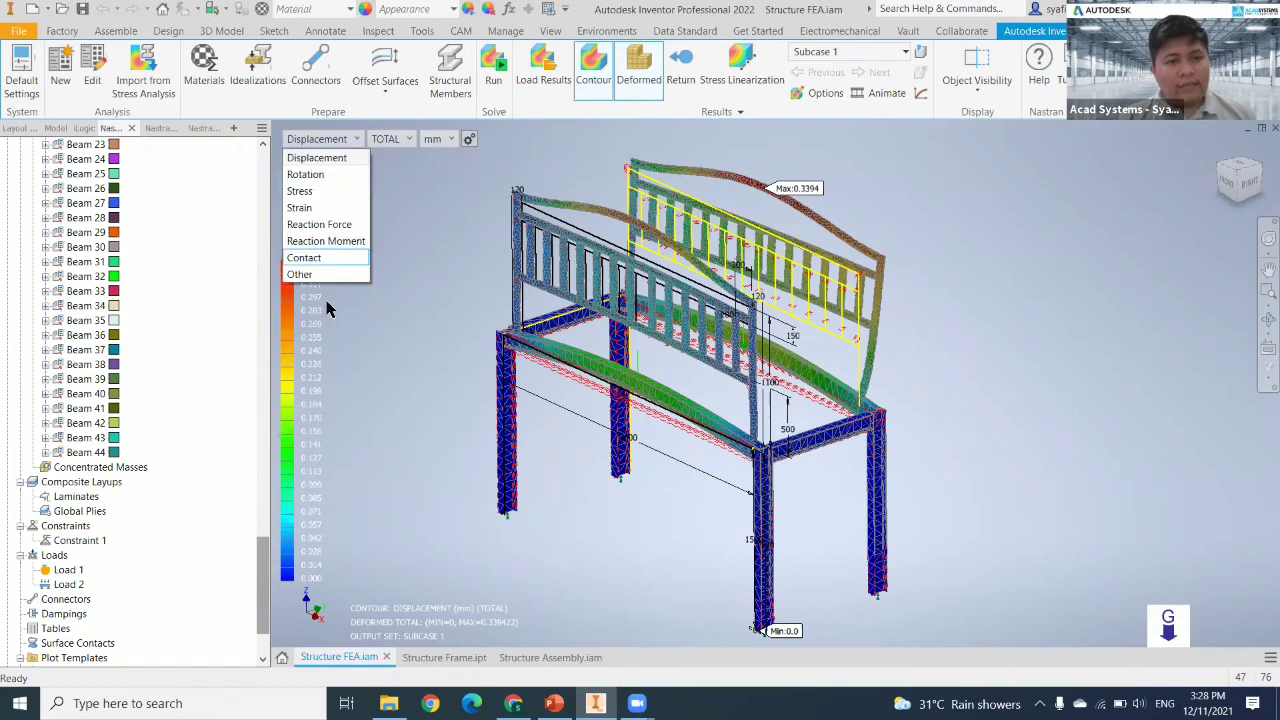
{"action": "left_click", "coordinate": [1132, 336]}
{"action": "left_click", "coordinate": [872, 98]}
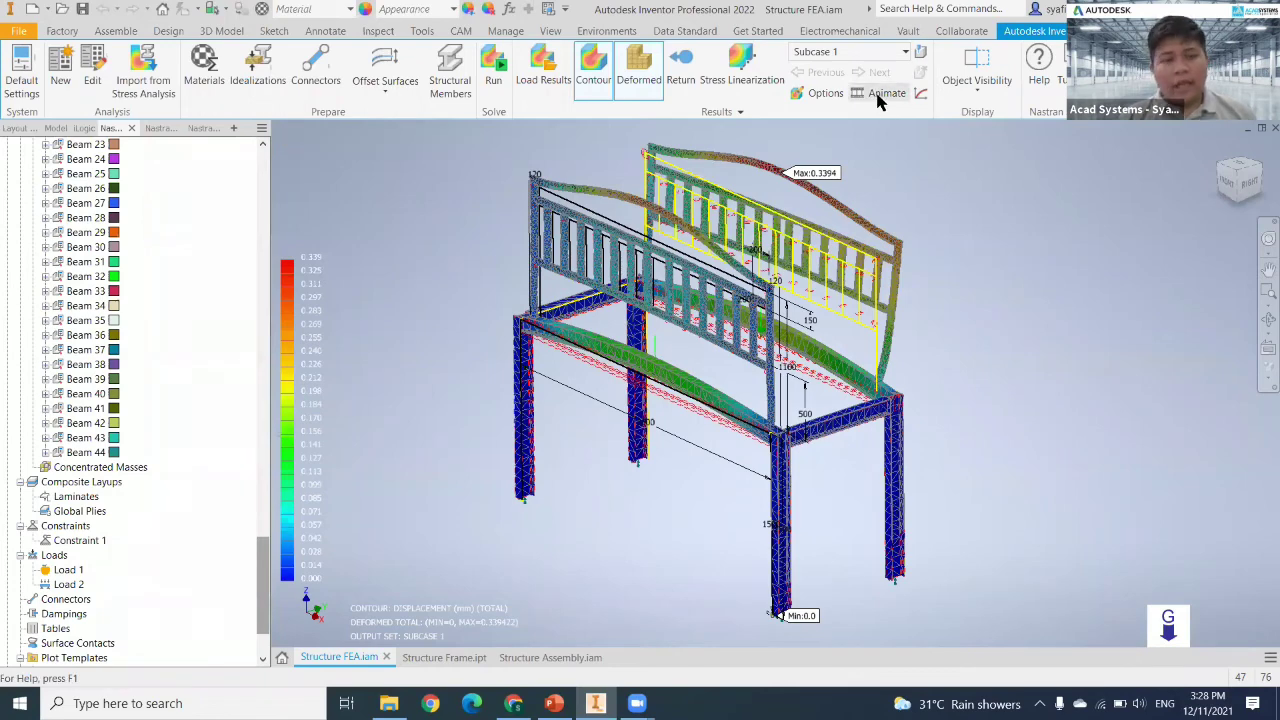
{"action": "left_click", "coordinate": [877, 95]}
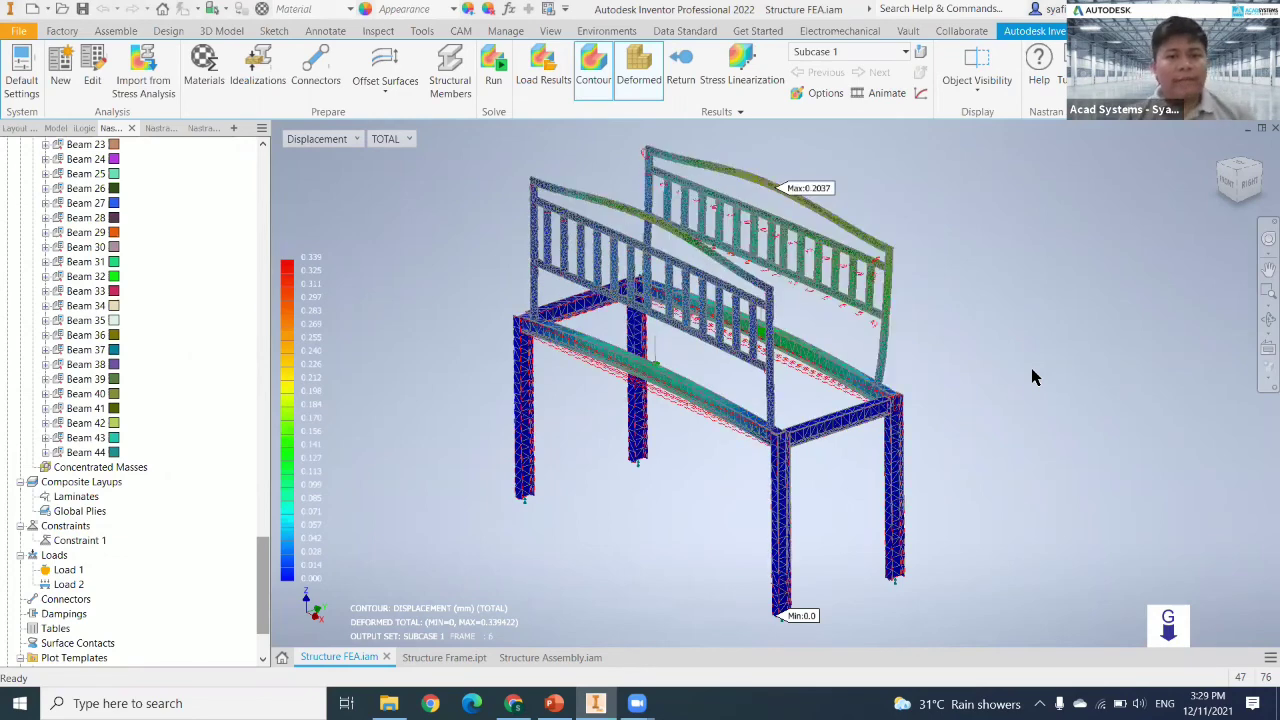
{"action": "left_click", "coordinate": [358, 140]}
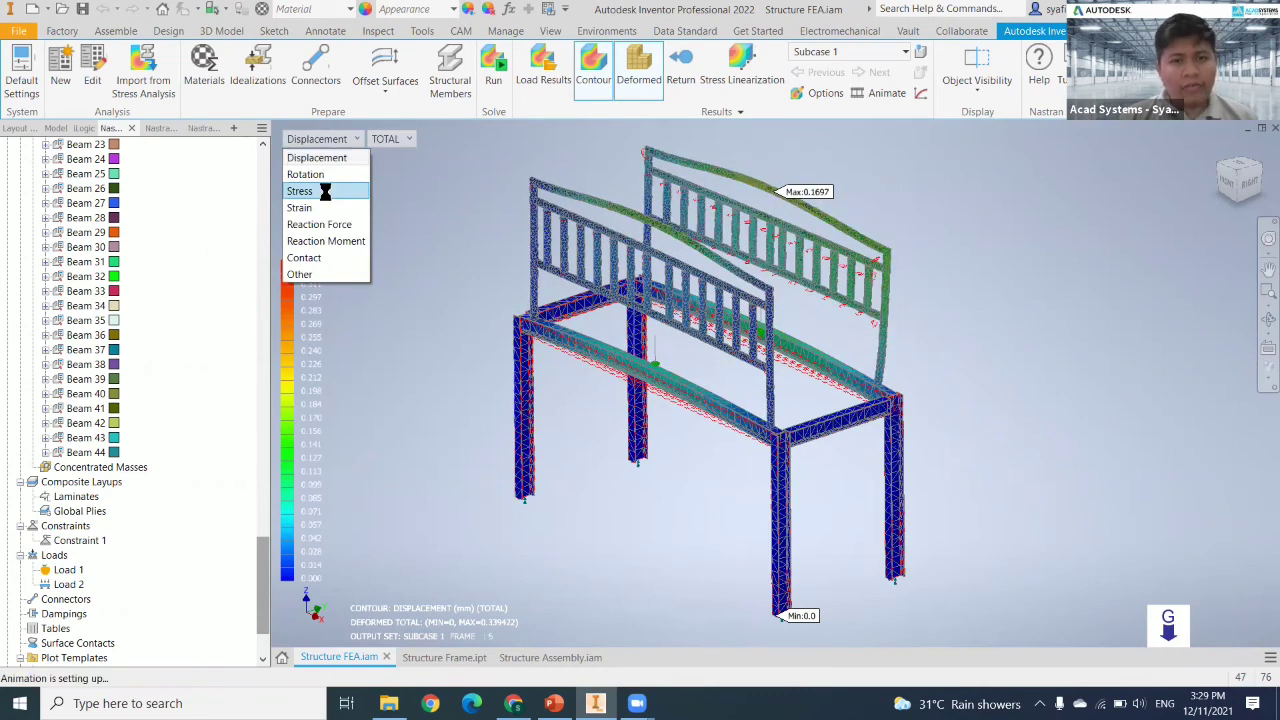
{"action": "left_click", "coordinate": [899, 95]}
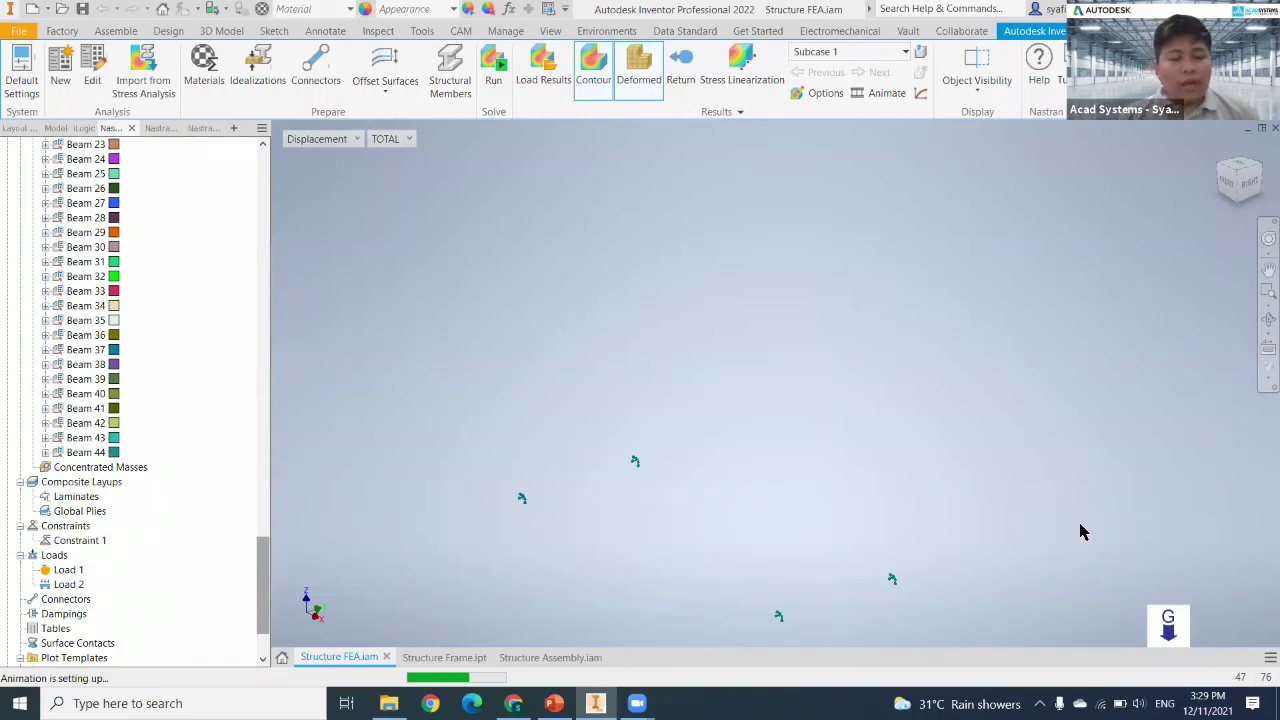
Step: Switch to Chrome and look through the acadsystems.com home page down to the upcoming events and social media links
{"action": "left_click", "coordinate": [514, 704]}
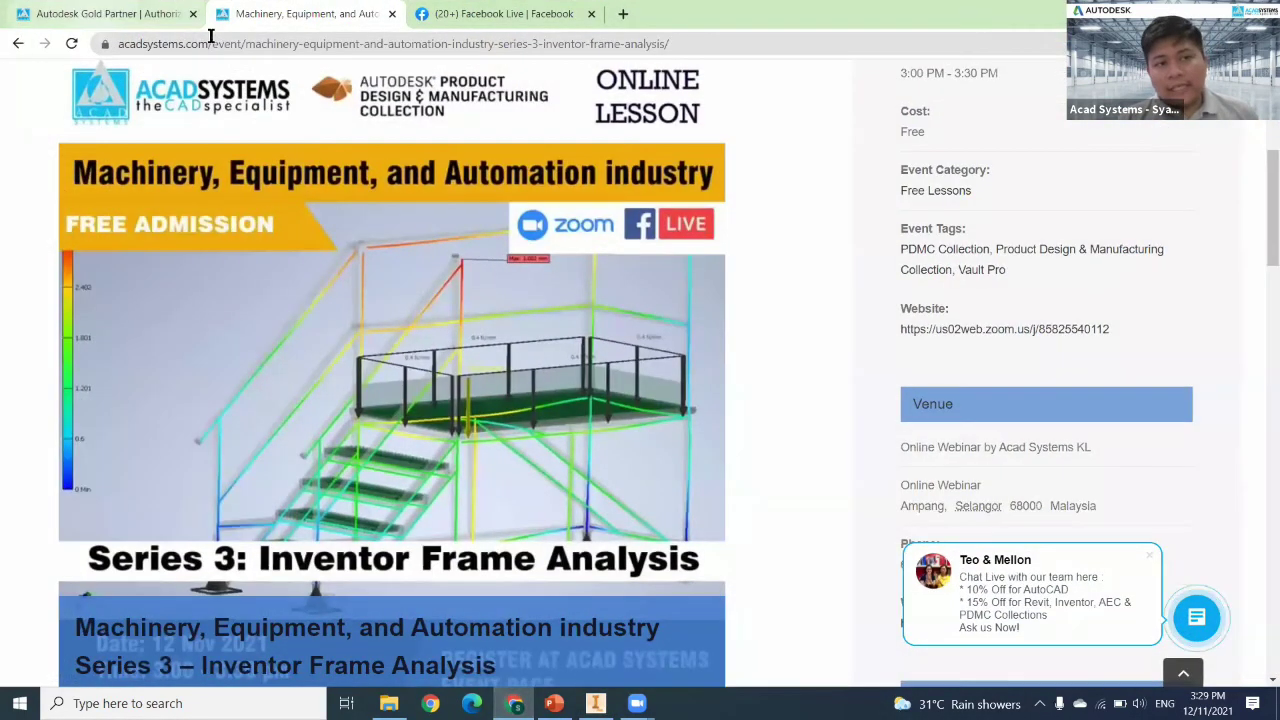
{"action": "left_click", "coordinate": [164, 15]}
{"action": "left_click", "coordinate": [267, 44]}
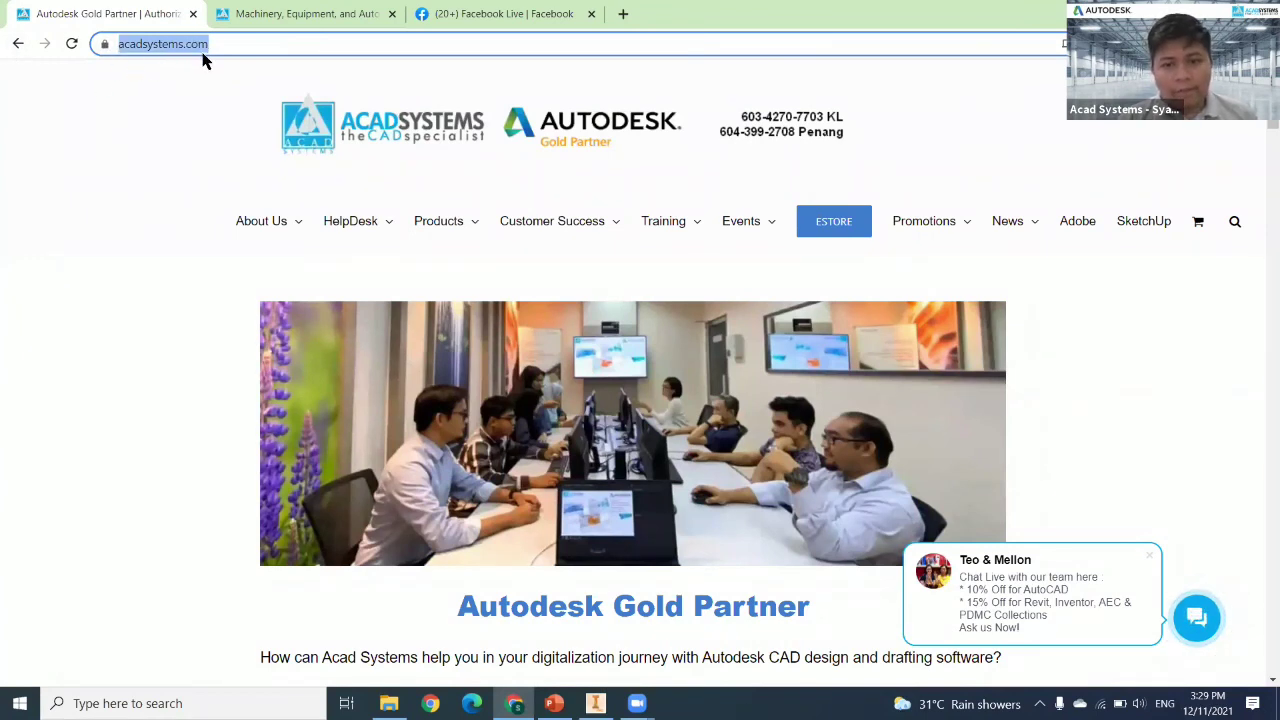
{"action": "left_click", "coordinate": [143, 277]}
{"action": "scroll", "coordinate": [143, 277], "scroll_direction": "down", "scroll_amount": 10}
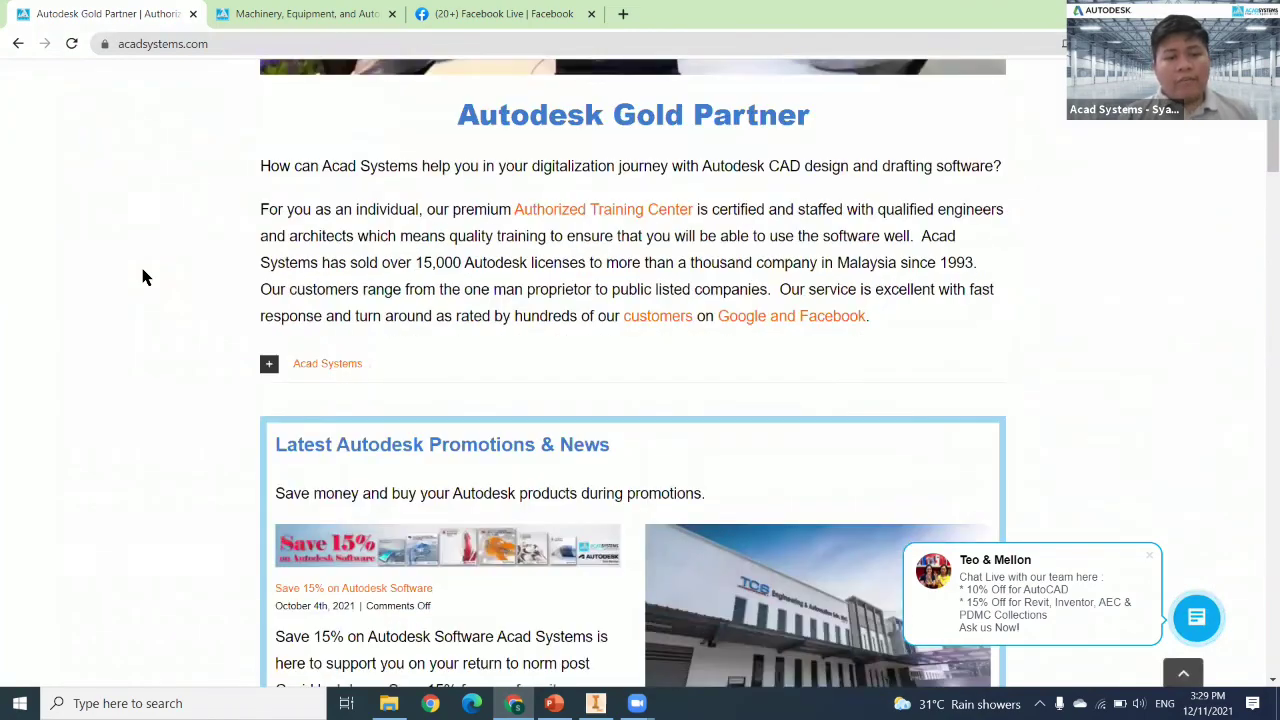
{"action": "scroll", "coordinate": [143, 277], "scroll_direction": "down", "scroll_amount": 15}
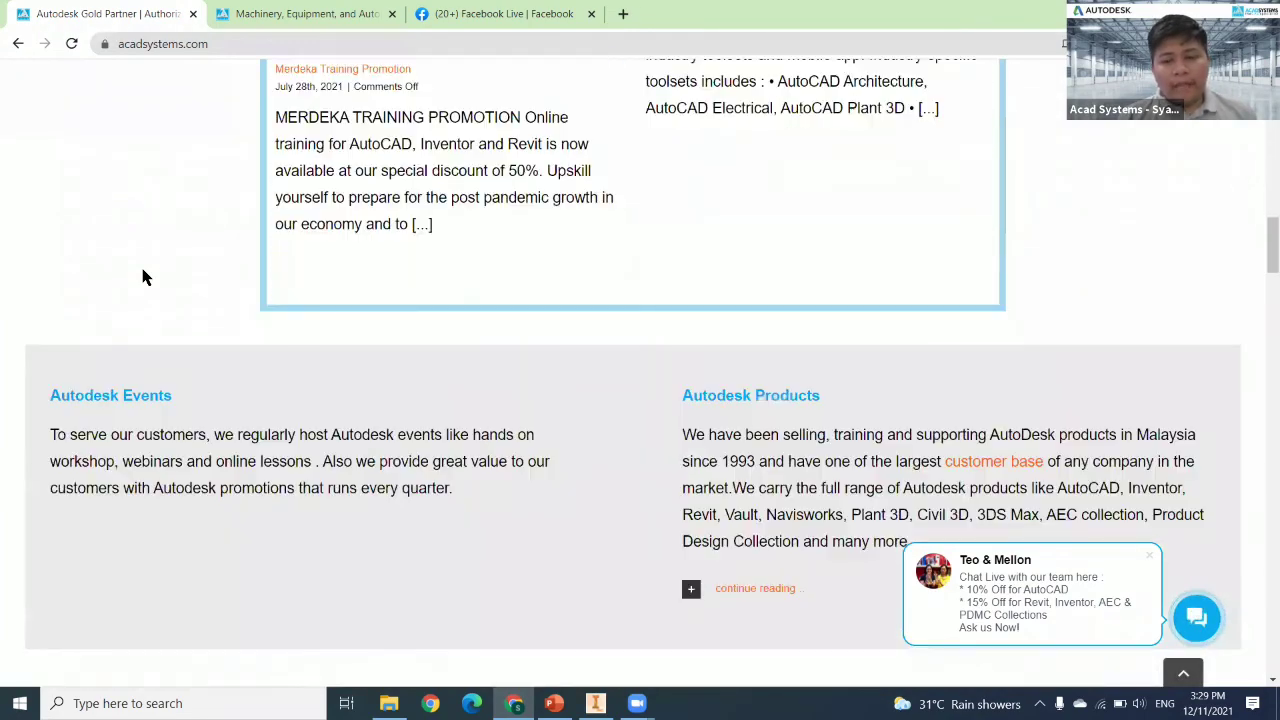
{"action": "scroll", "coordinate": [143, 277], "scroll_direction": "down", "scroll_amount": 15}
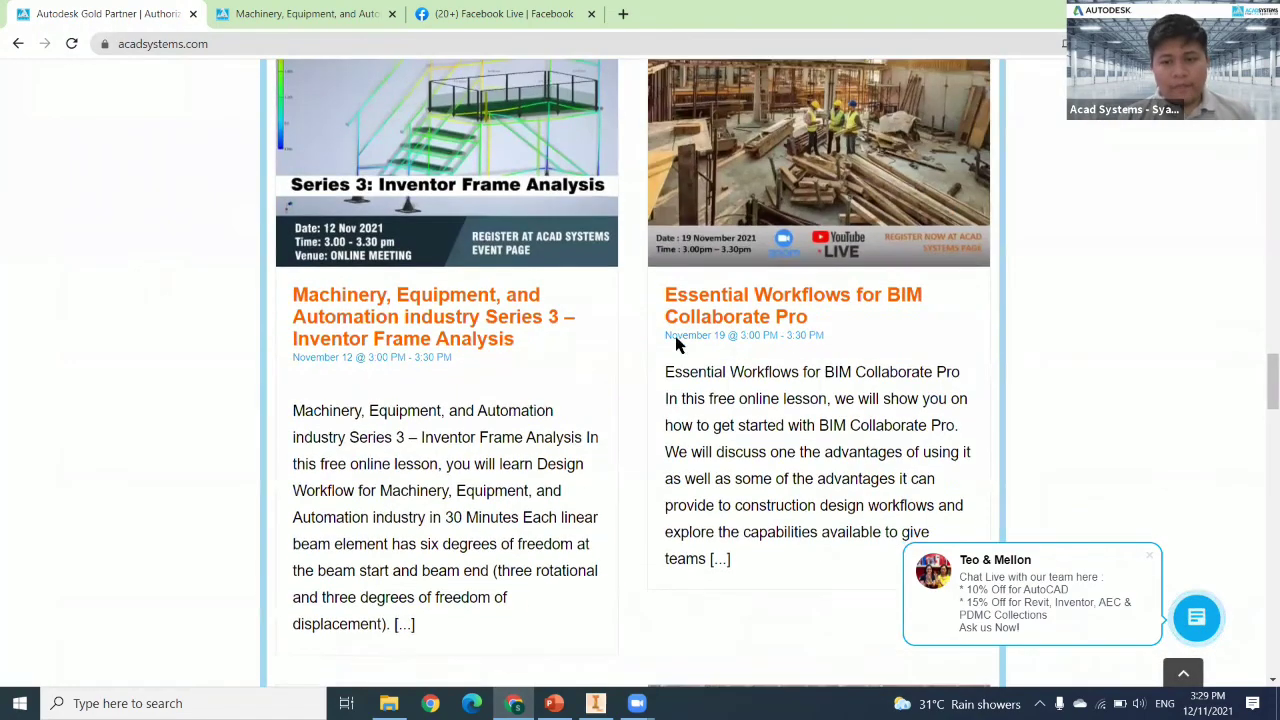
{"action": "scroll", "coordinate": [905, 460], "scroll_direction": "down", "scroll_amount": 15}
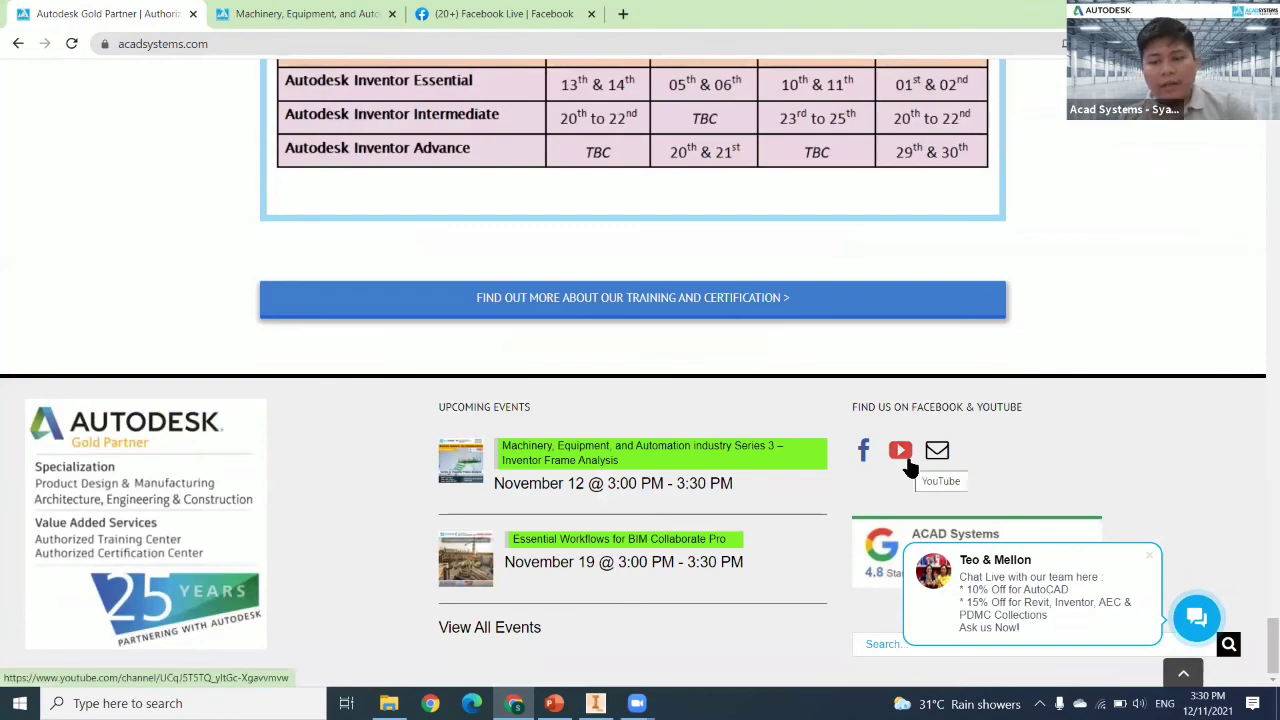
Step: Return from the footer to the home page's header, passing back over the online lessons and contact sections
{"action": "scroll", "coordinate": [1260, 471], "scroll_direction": "up", "scroll_amount": 8}
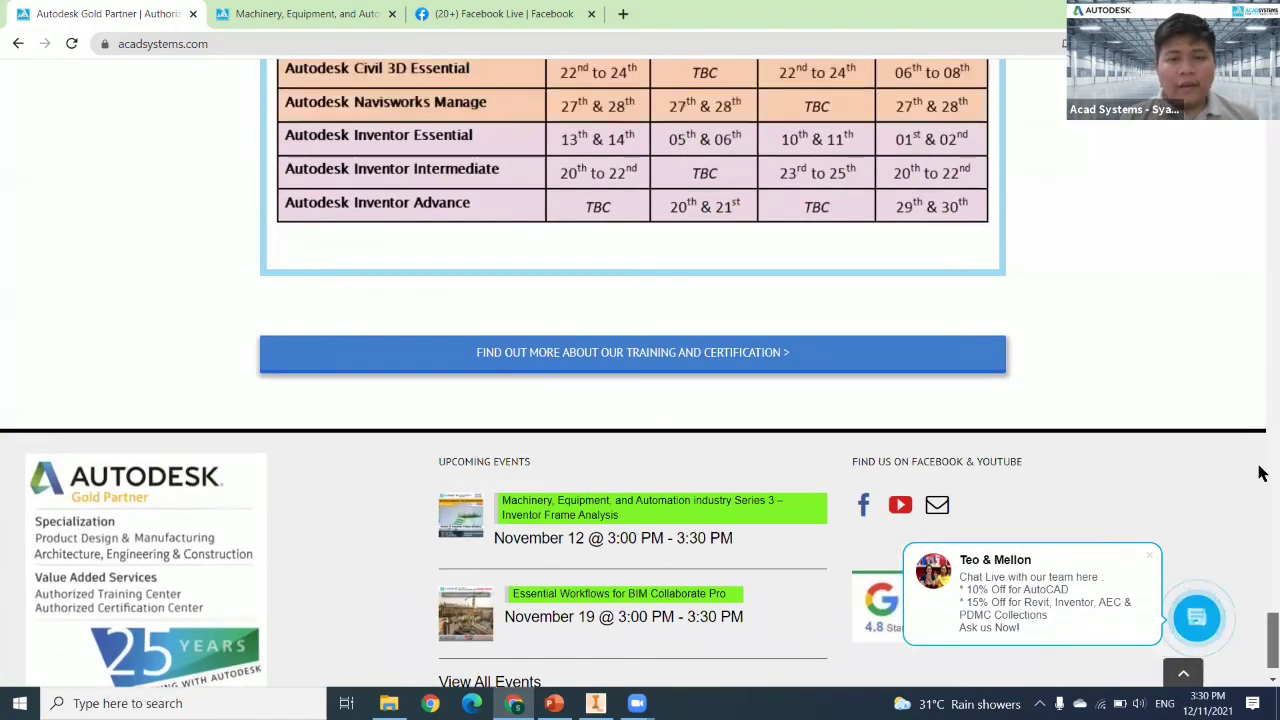
{"action": "scroll", "coordinate": [1260, 375], "scroll_direction": "up", "scroll_amount": 15}
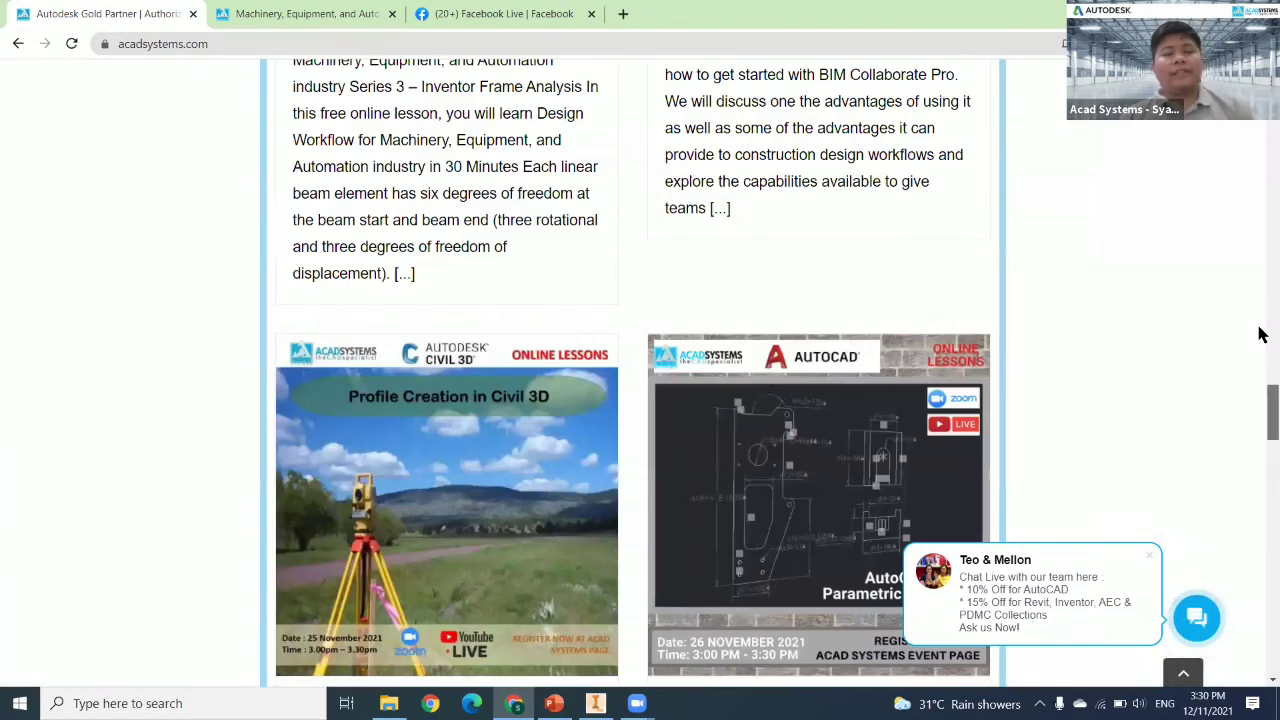
{"action": "scroll", "coordinate": [421, 276], "scroll_direction": "up", "scroll_amount": 5}
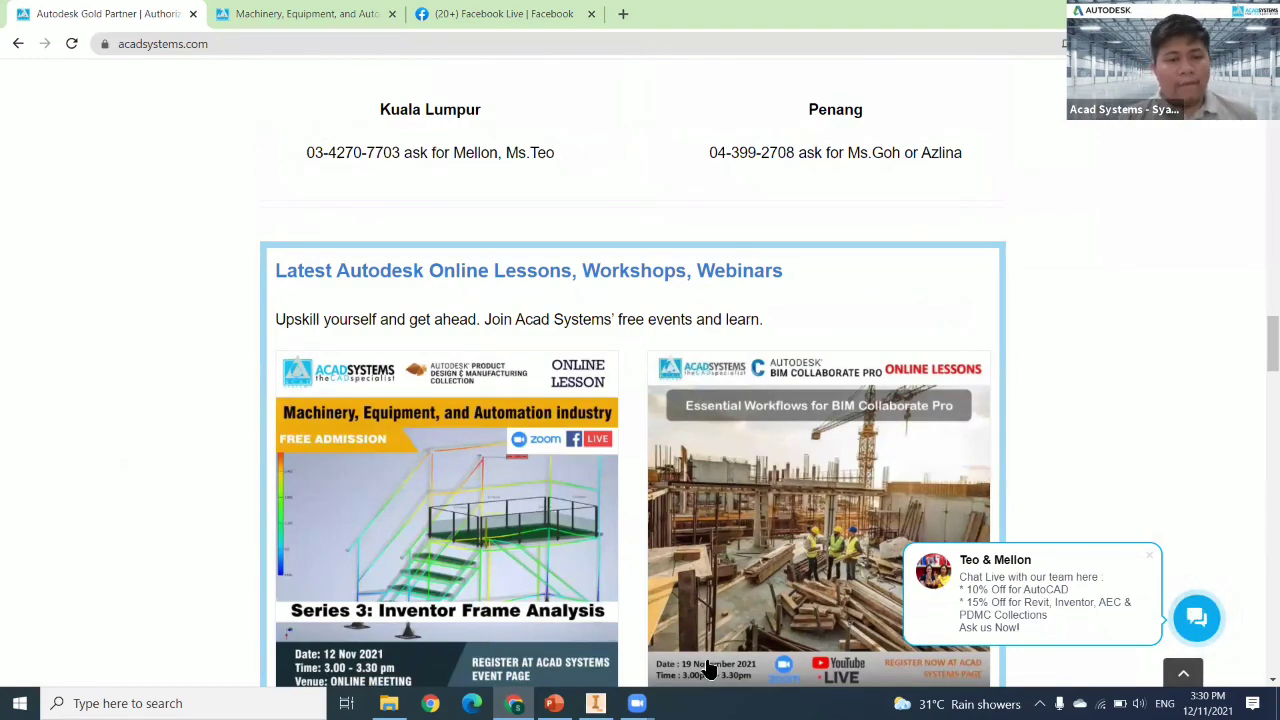
{"action": "scroll", "coordinate": [706, 667], "scroll_direction": "up", "scroll_amount": 15}
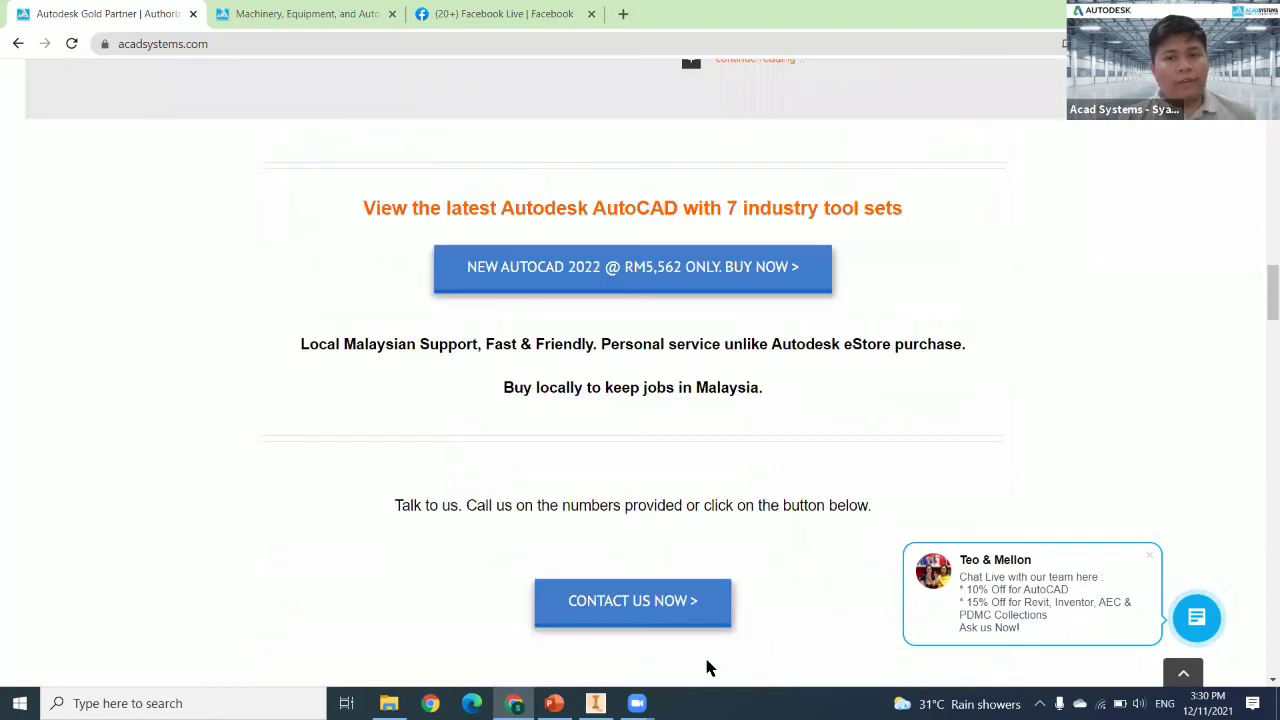
{"action": "scroll", "coordinate": [128, 492], "scroll_direction": "up", "scroll_amount": 8}
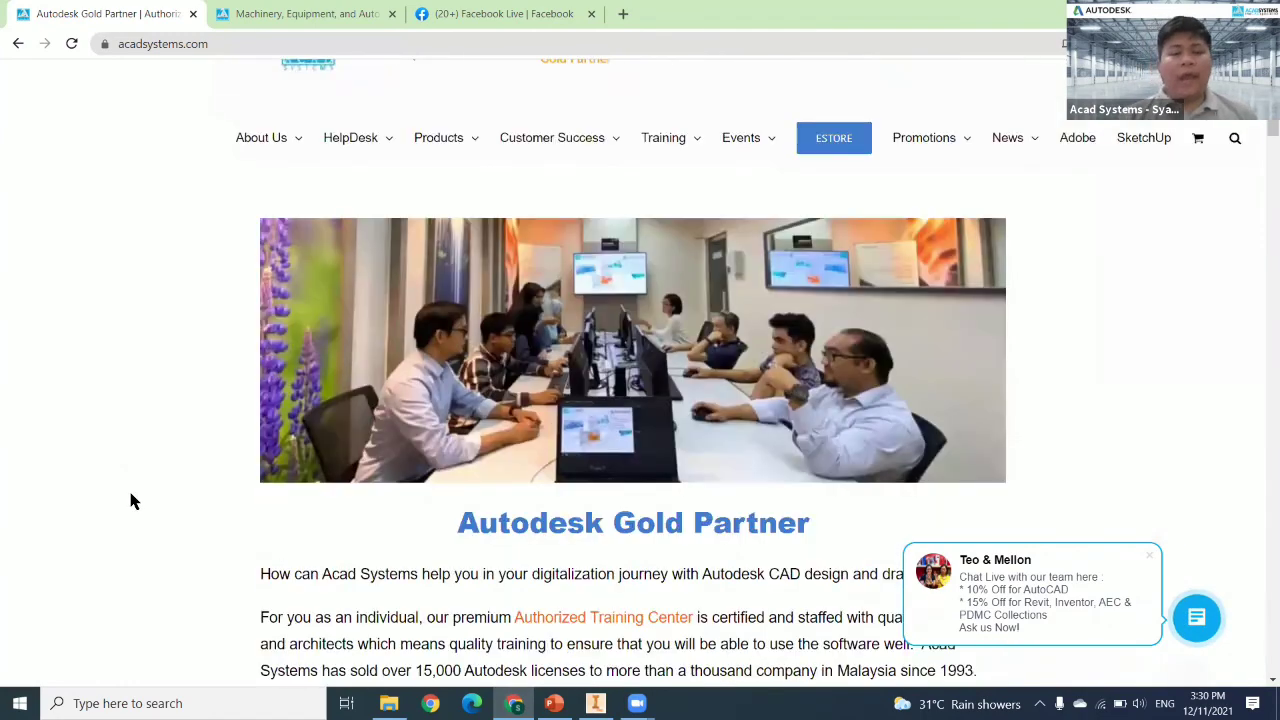
Step: Look through the home page's promotions, contact details and upcoming online lessons down to the calendar of events and customer testimonials
{"action": "scroll", "coordinate": [128, 497], "scroll_direction": "down", "scroll_amount": 4}
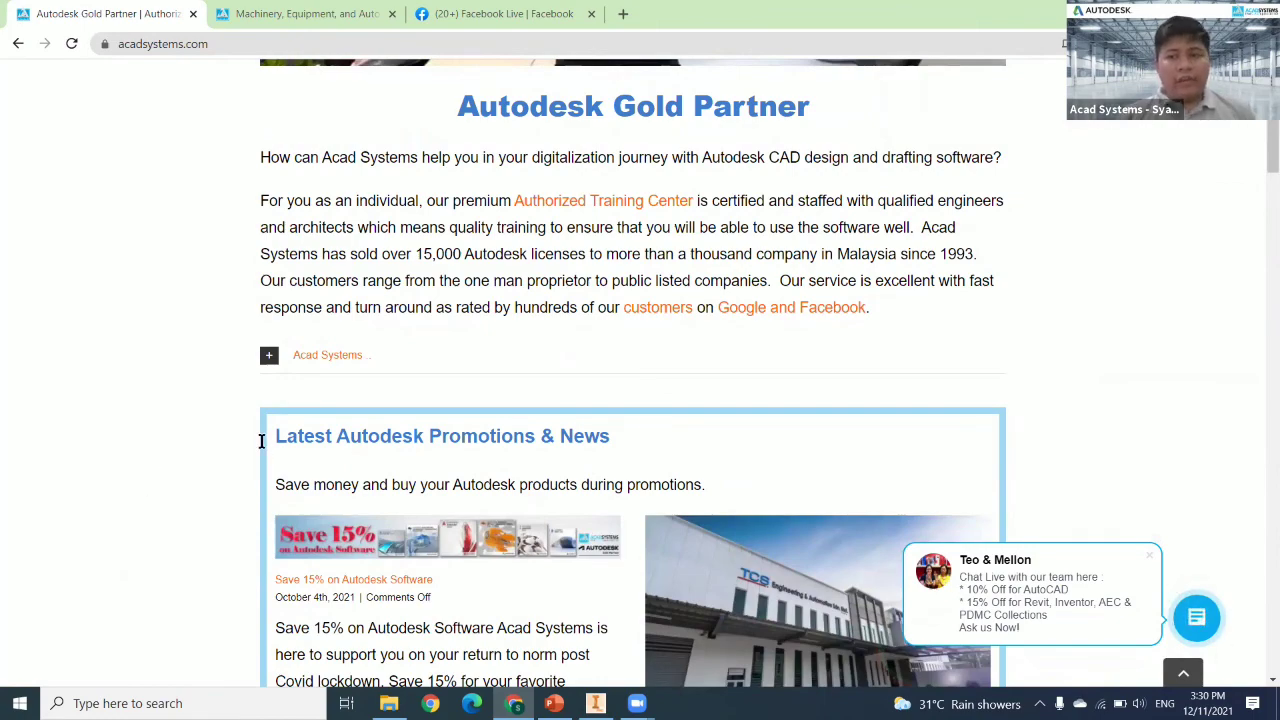
{"action": "scroll", "coordinate": [1260, 300], "scroll_direction": "down", "scroll_amount": 15}
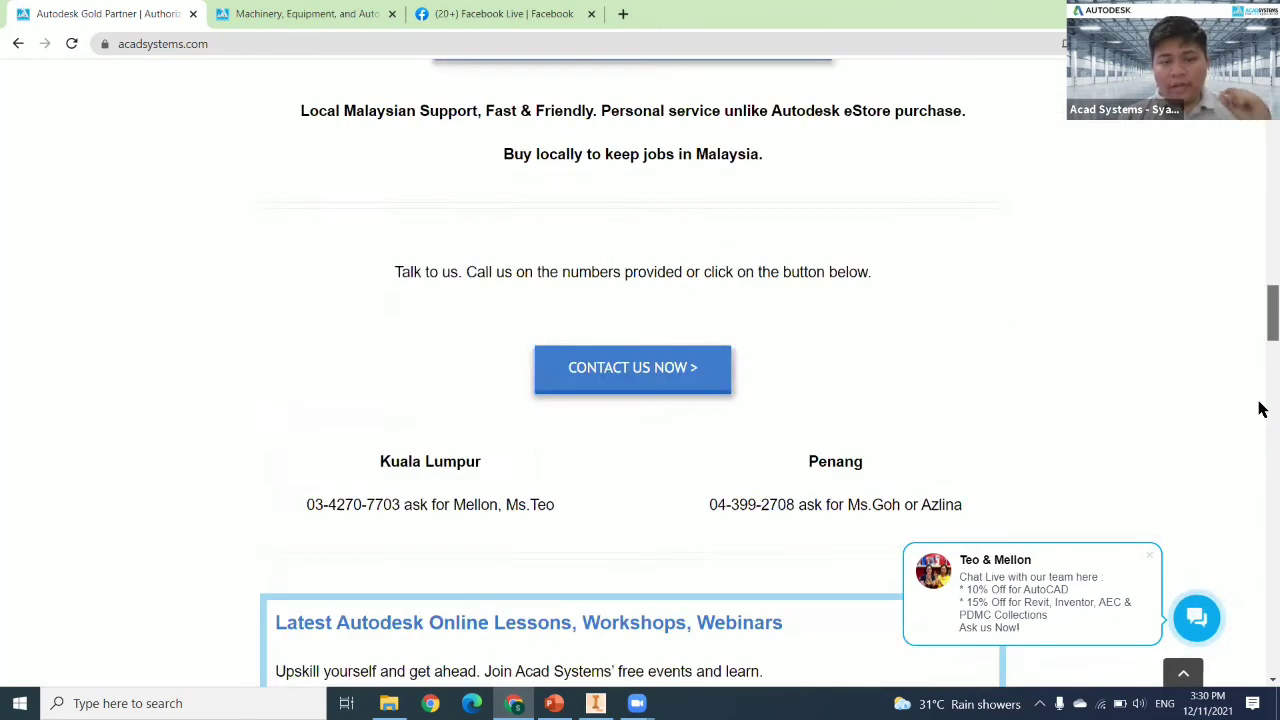
{"action": "scroll", "coordinate": [1260, 400], "scroll_direction": "down", "scroll_amount": 10}
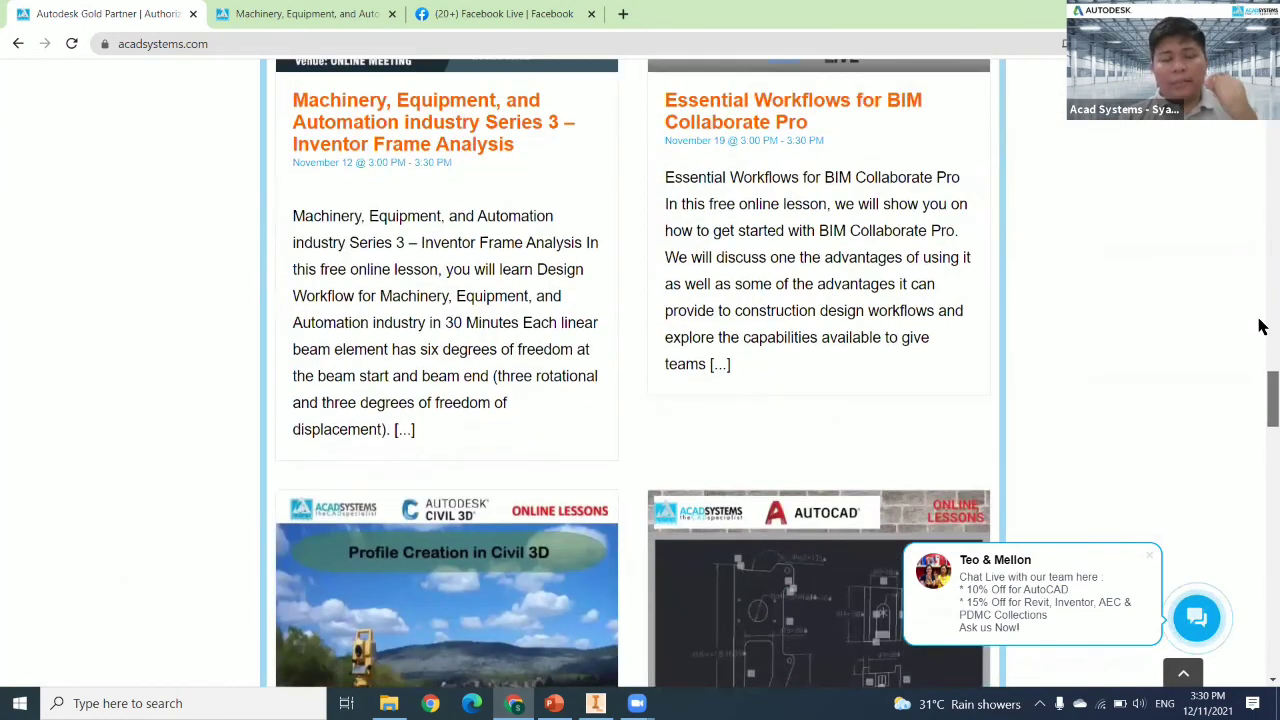
{"action": "scroll", "coordinate": [1260, 390], "scroll_direction": "up", "scroll_amount": 6}
{"action": "scroll", "coordinate": [1260, 400], "scroll_direction": "down", "scroll_amount": 5}
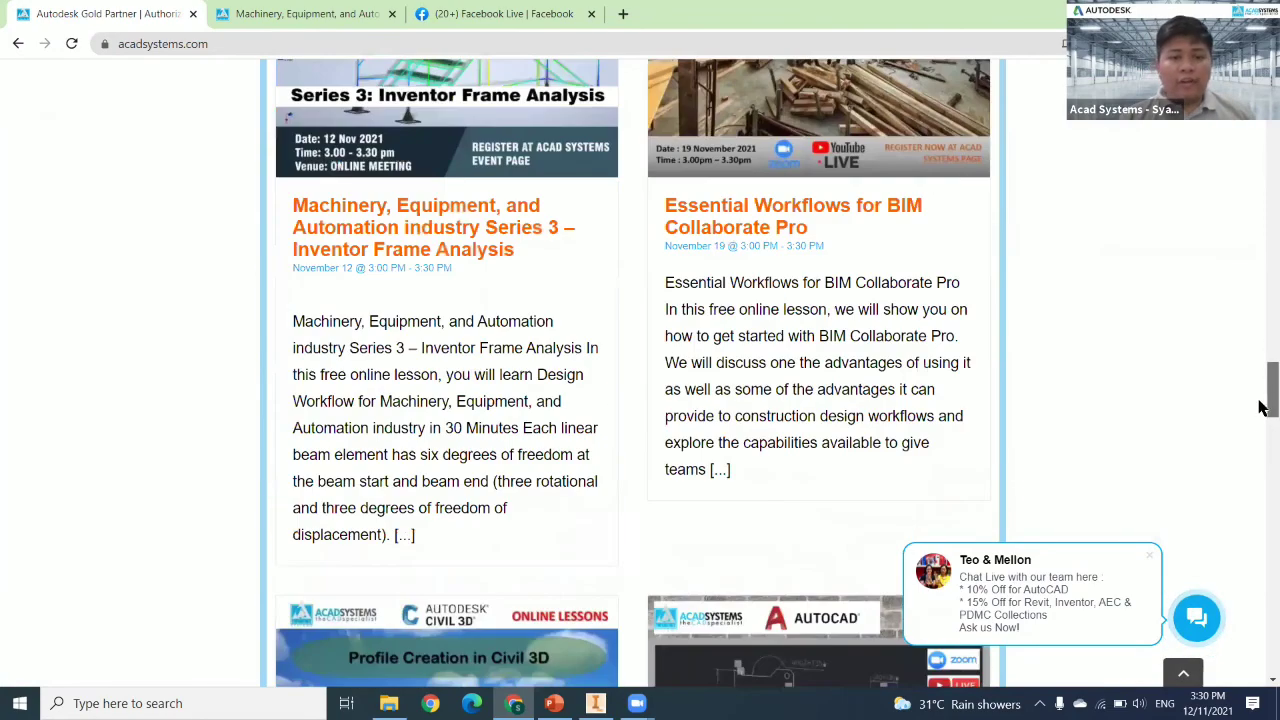
{"action": "scroll", "coordinate": [1262, 420], "scroll_direction": "down", "scroll_amount": 3}
{"action": "scroll", "coordinate": [1250, 440], "scroll_direction": "up", "scroll_amount": 5}
{"action": "scroll", "coordinate": [1200, 428], "scroll_direction": "down", "scroll_amount": 2}
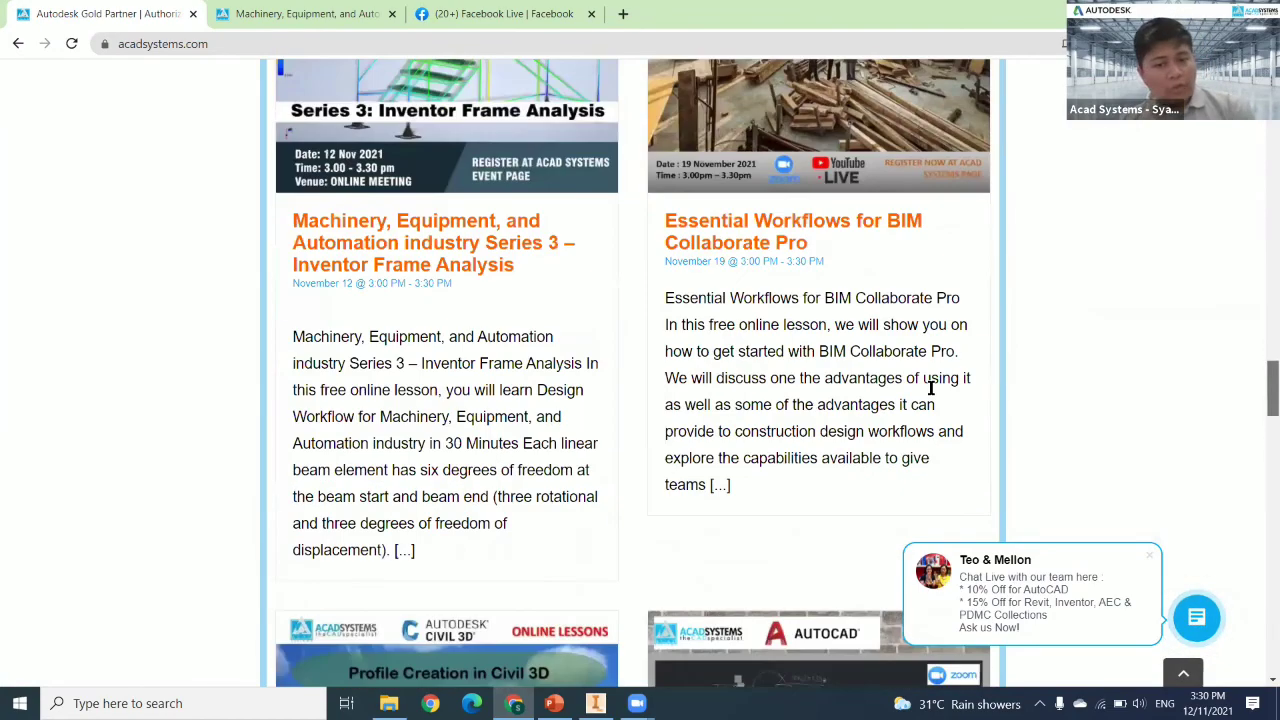
{"action": "scroll", "coordinate": [669, 257], "scroll_direction": "down", "scroll_amount": 7}
{"action": "scroll", "coordinate": [771, 294], "scroll_direction": "up", "scroll_amount": 3}
{"action": "scroll", "coordinate": [411, 349], "scroll_direction": "down", "scroll_amount": 4}
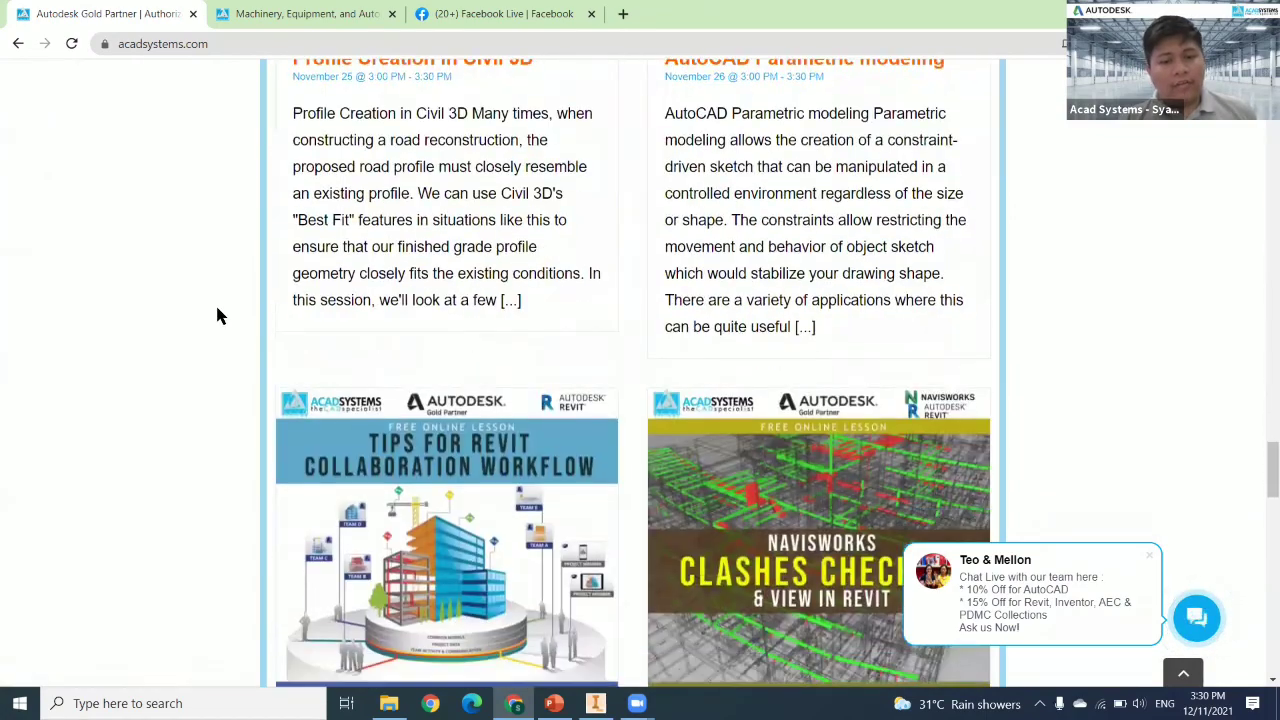
{"action": "scroll", "coordinate": [218, 316], "scroll_direction": "down", "scroll_amount": 10}
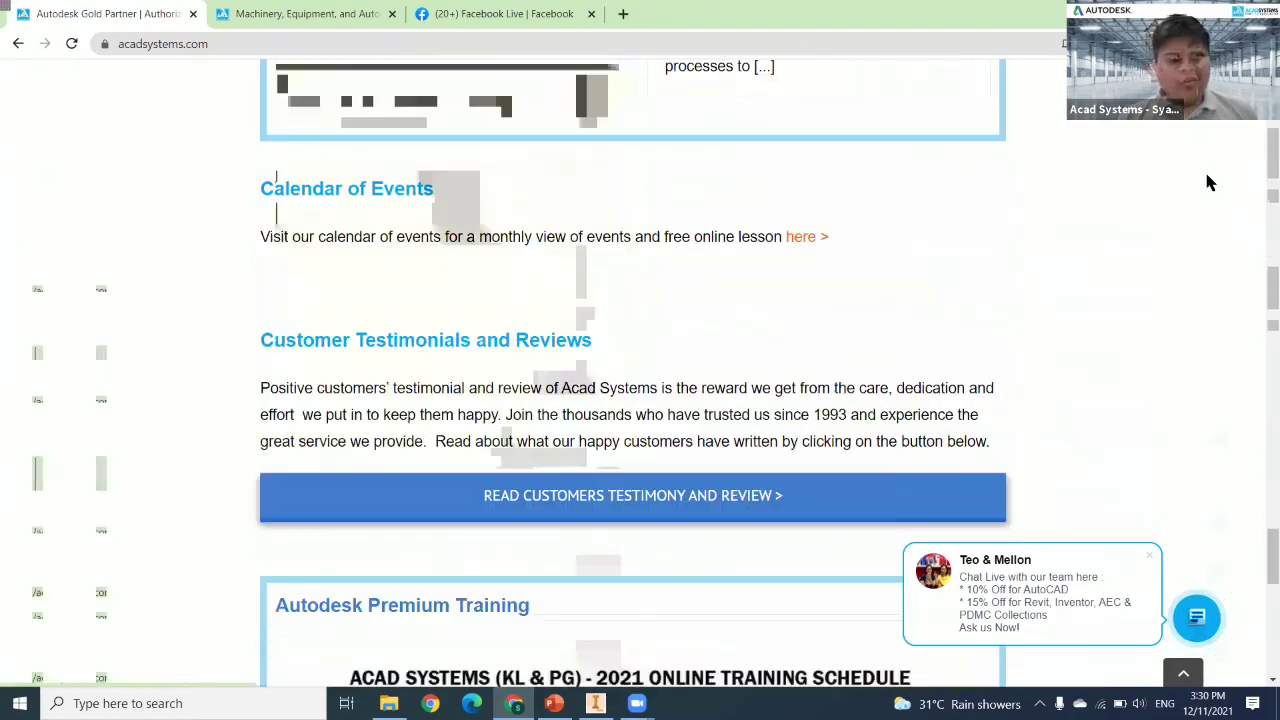